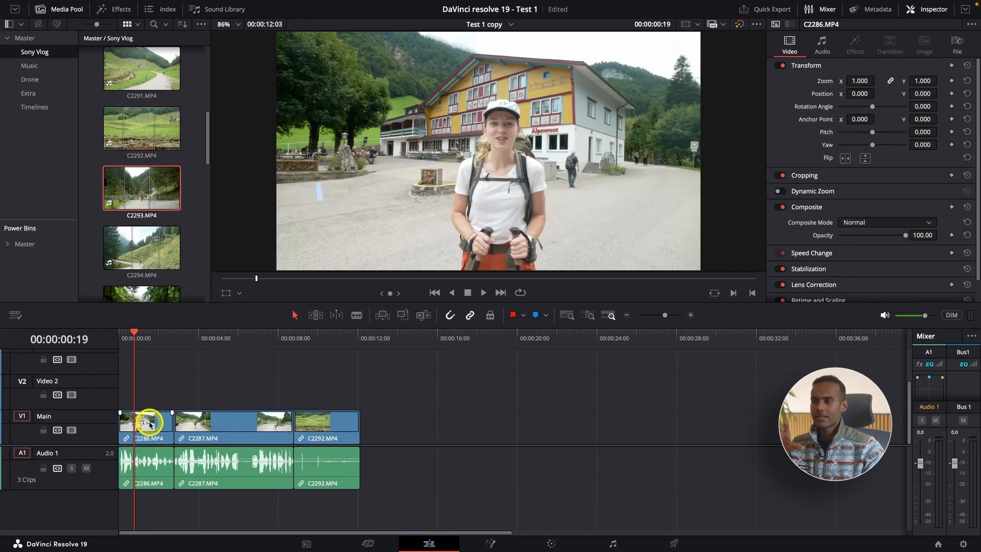
Step: Turn off linked selection and select only the video part of clip C2286.MP4 on the Main track
left_click(149, 424)
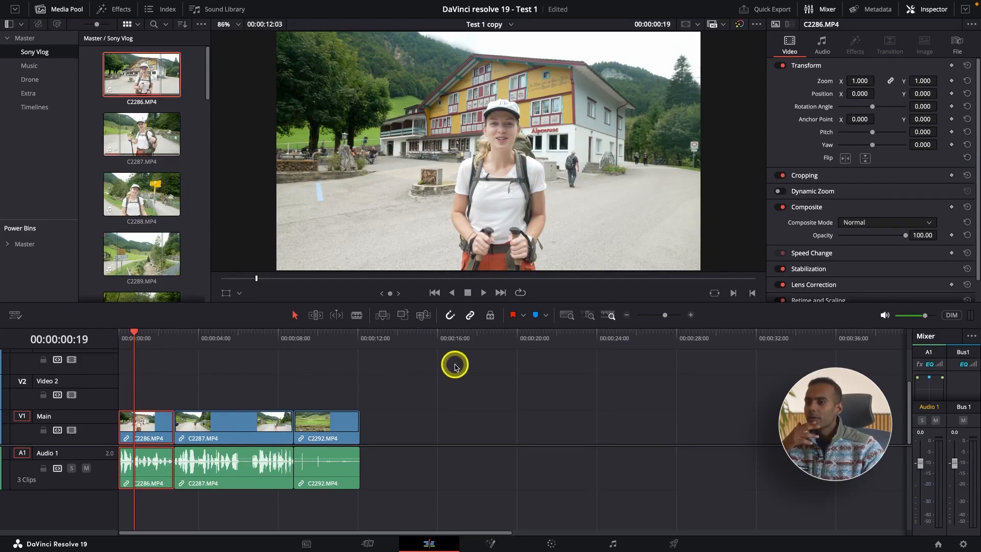
left_click(469, 316)
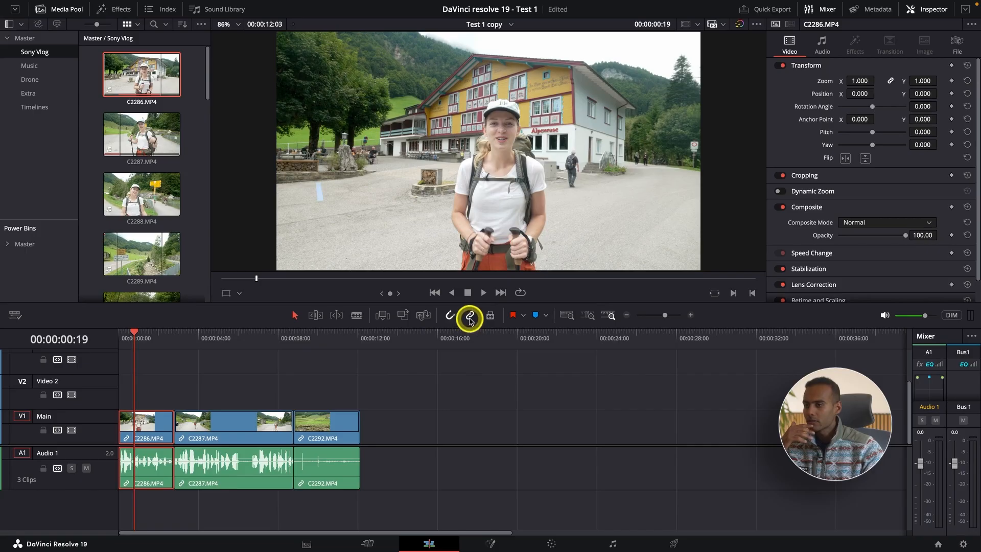
left_click(153, 419)
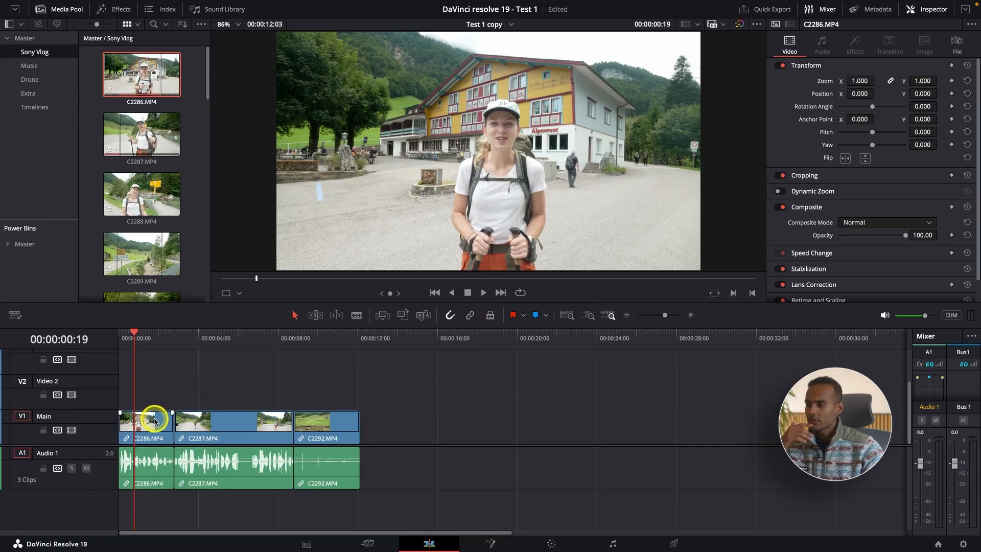
left_click(159, 425)
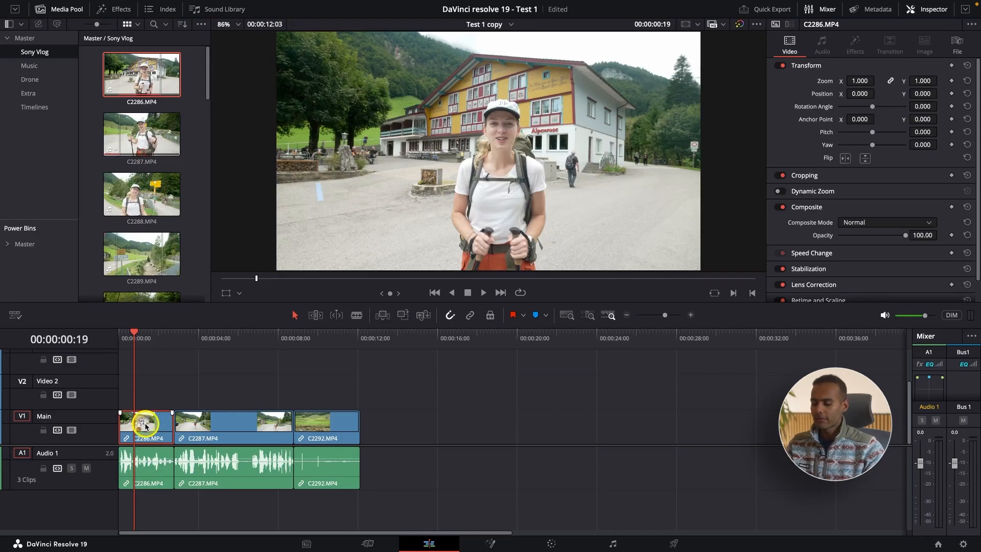
key("super+equal")
key("super+equal")
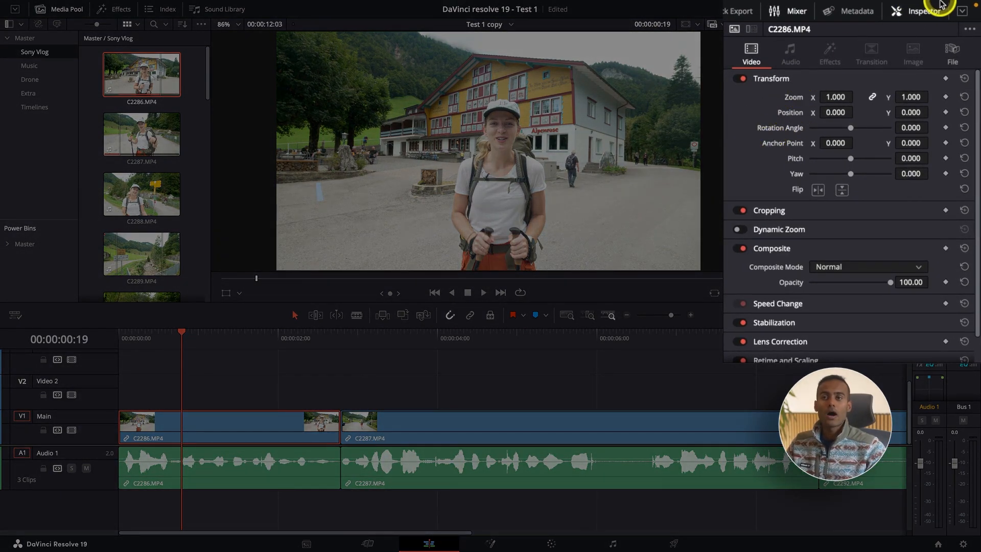
Step: Examine the metadata of source clip C2287.MP4 and of timeline clip C2286.MP4, including the full list of clip details
left_click(859, 11)
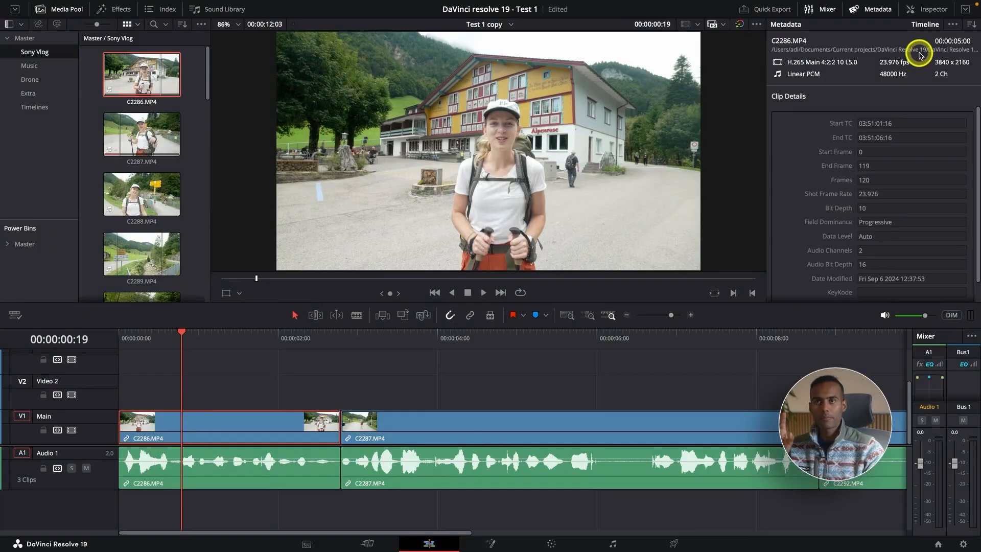
left_click(140, 134)
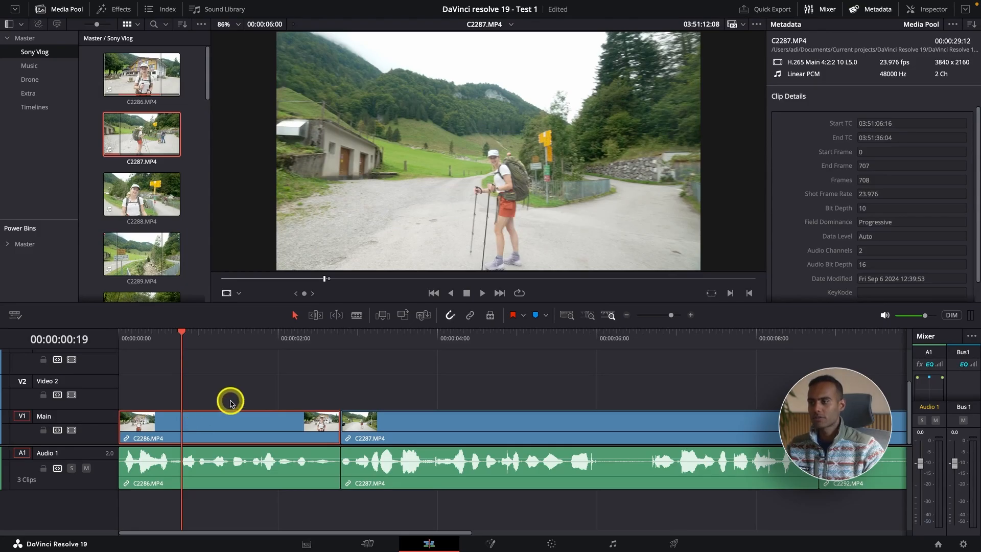
double_click(278, 422)
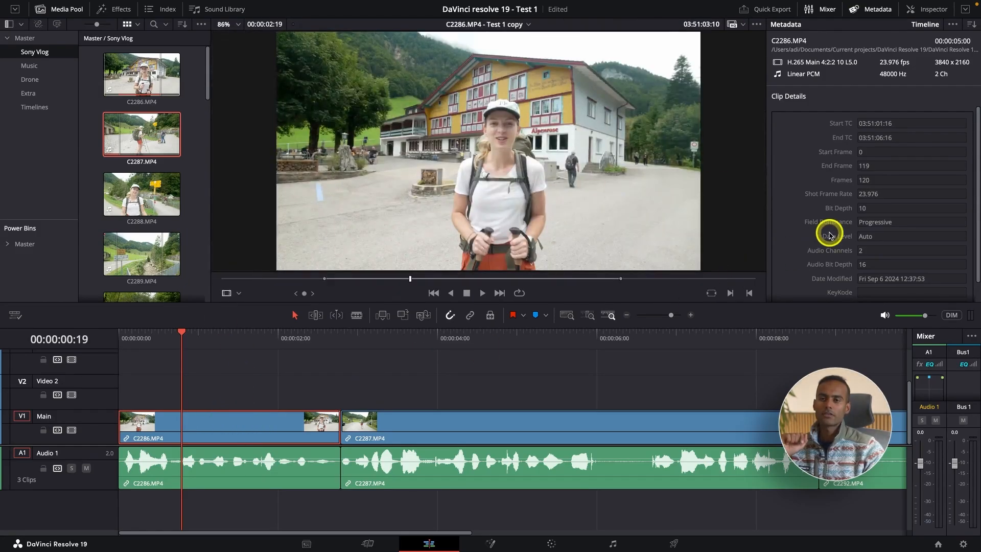
scroll(829, 235, "down", 1)
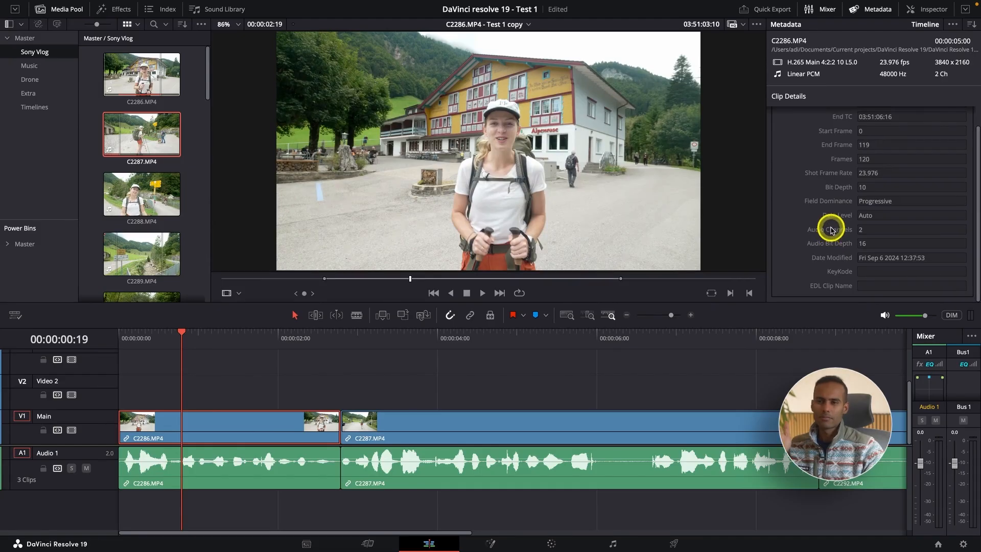
scroll(831, 230, "up", 1)
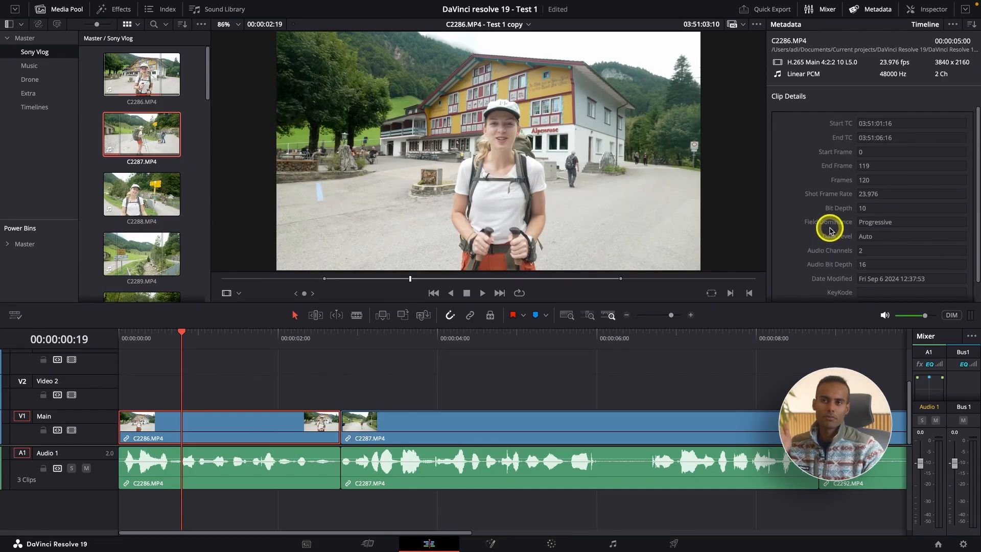
left_click(241, 423)
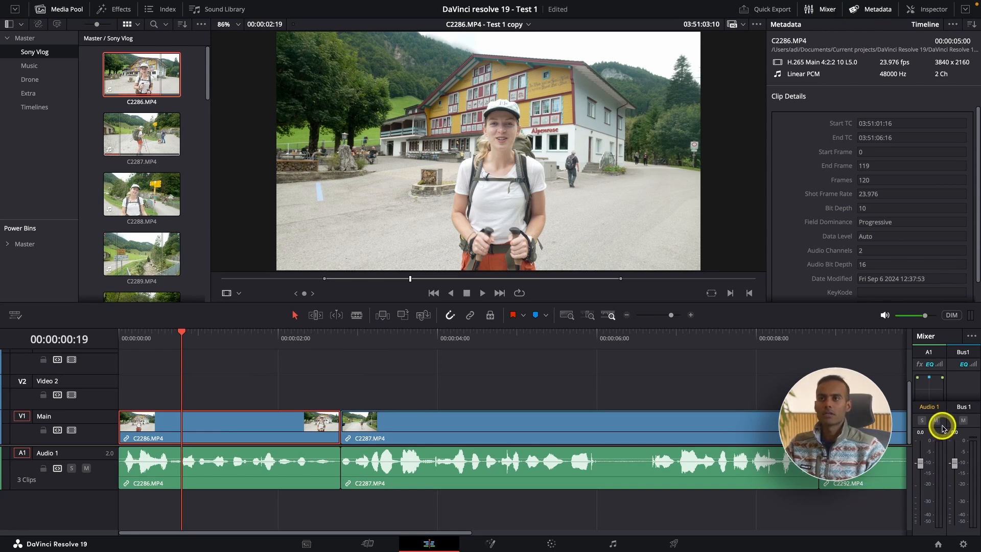
Step: Hide the audio Mixer and show it again
left_click(817, 10)
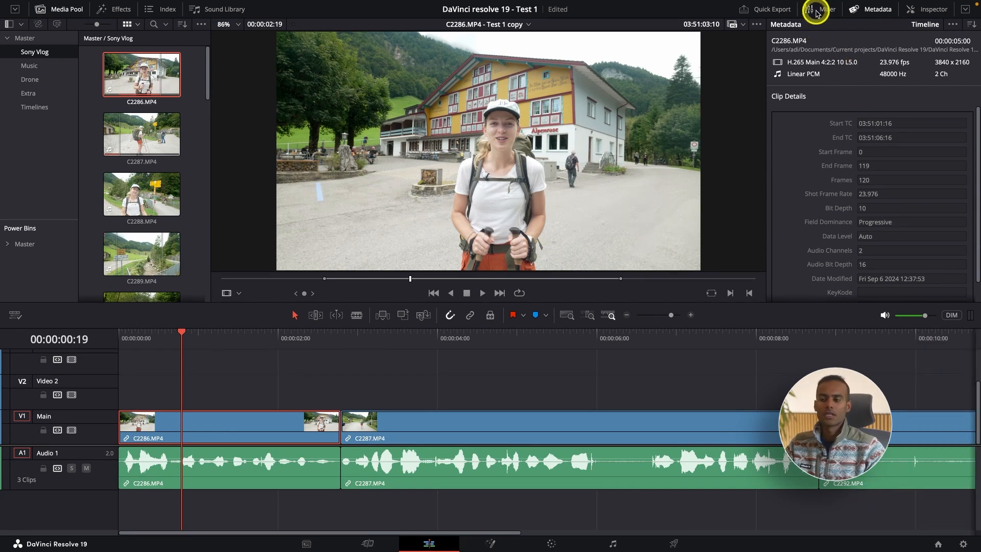
left_click(817, 11)
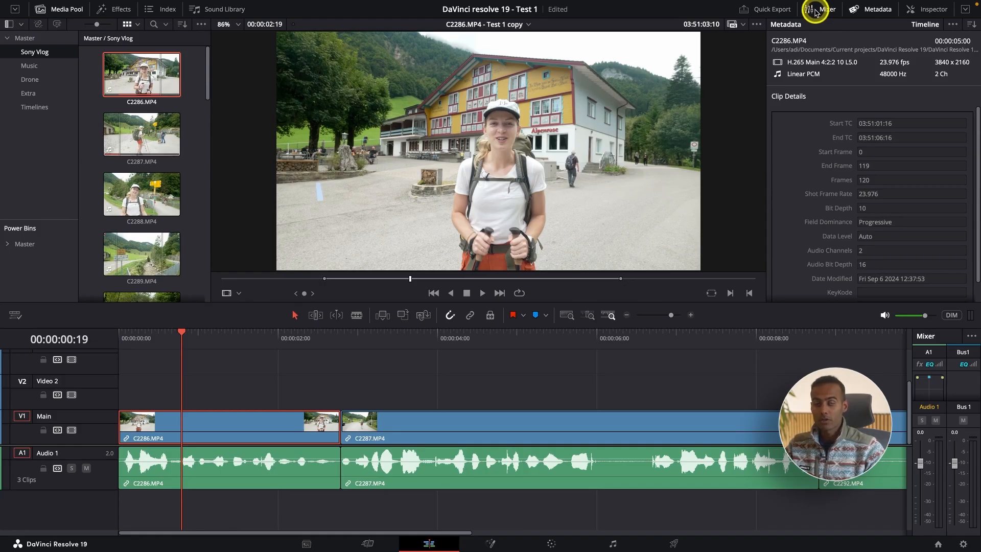
Step: Close the Metadata display and open the Inspector for C2286.MP4, expanding it to full height and collapsing it again
left_click(875, 9)
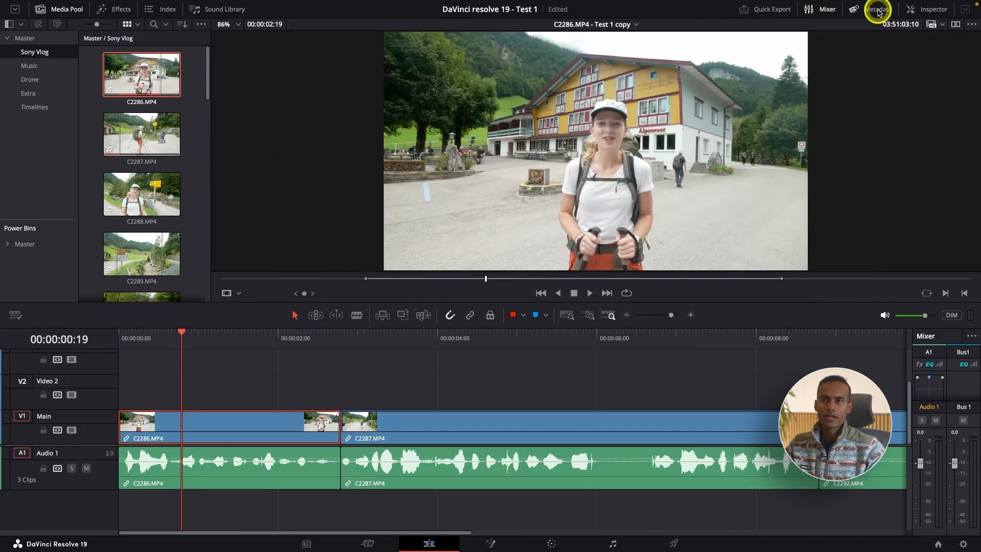
left_click(930, 10)
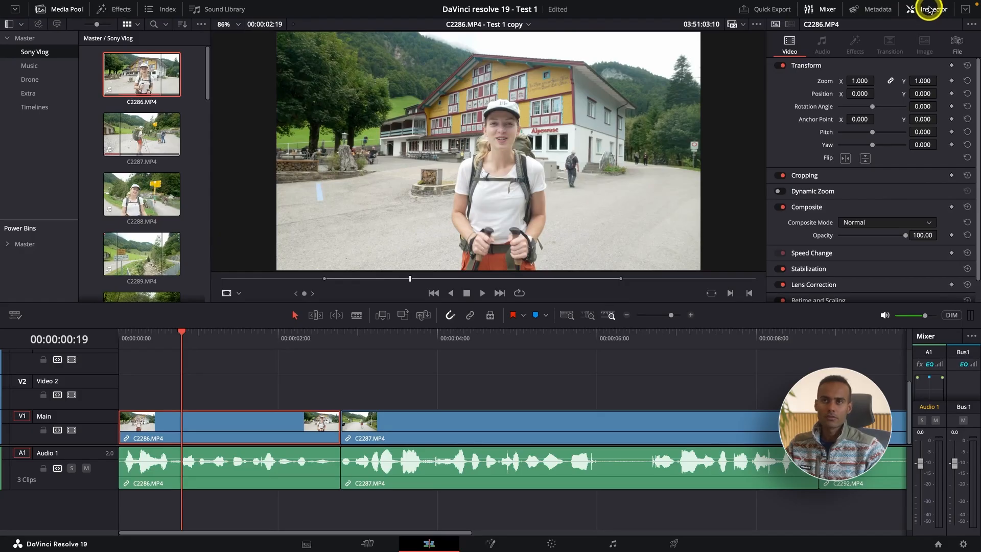
left_click(964, 11)
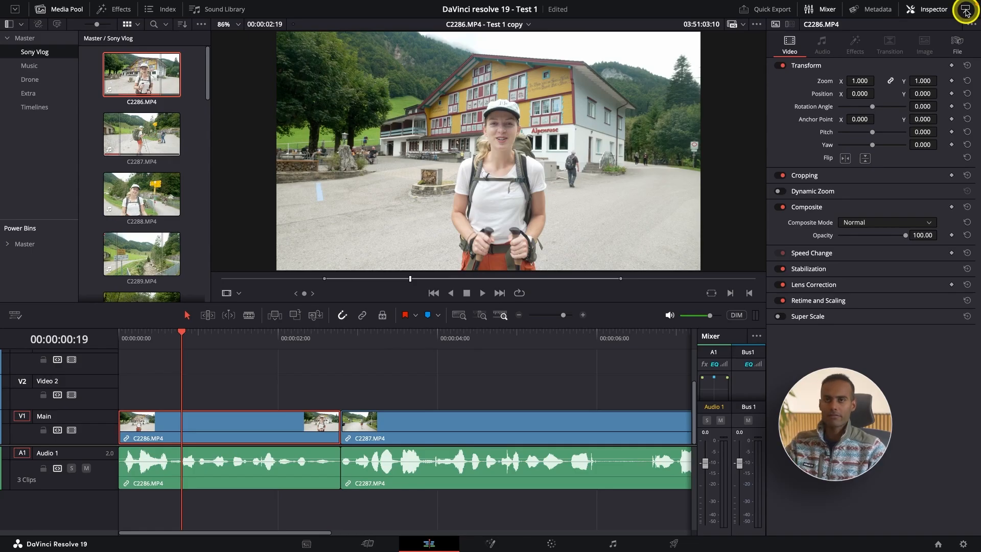
left_click(965, 11)
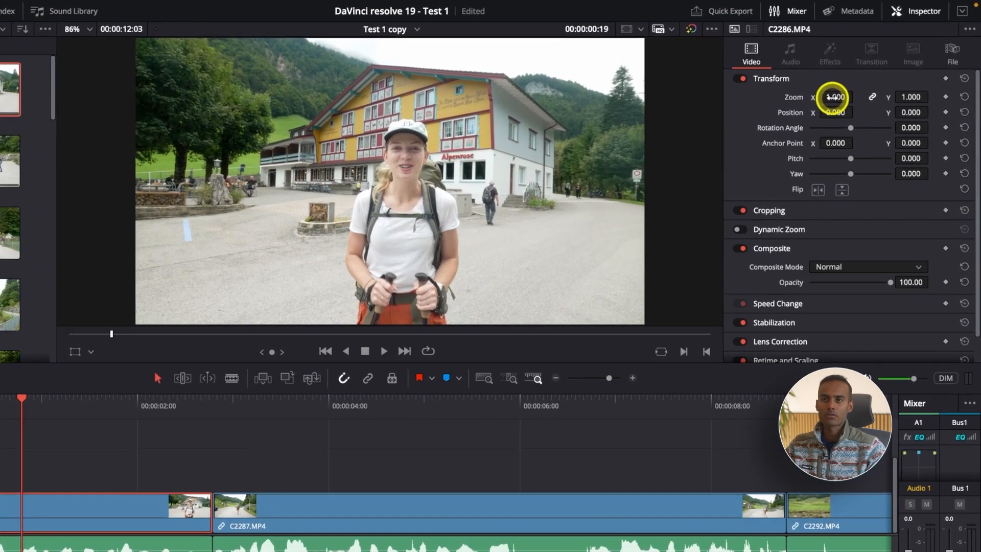
Step: Scale clip C2286.MP4 down to a zoom of 0.440 and set the viewer background to Black
left_click_drag(846, 89, 441, 303)
left_click_drag(391, 331, 418, 327)
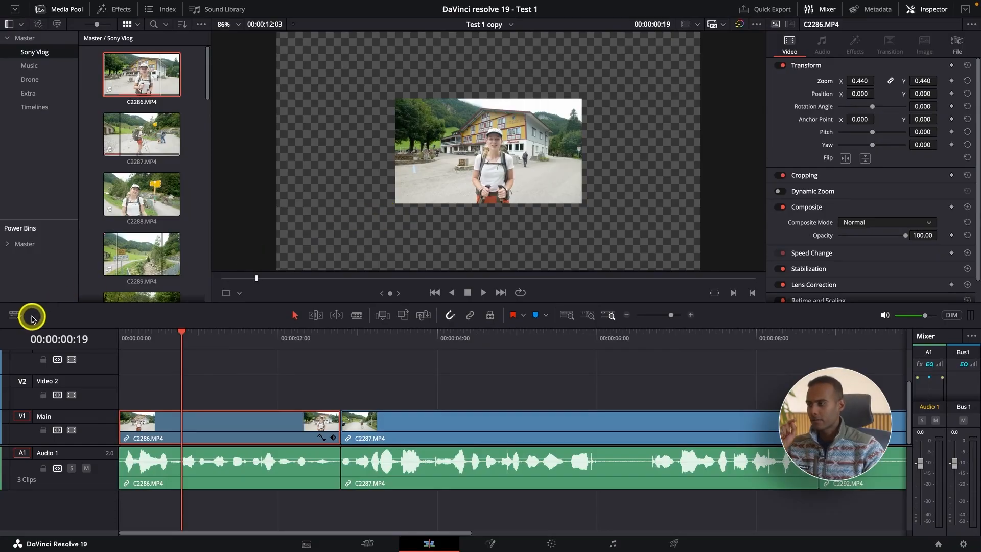
left_click(18, 318)
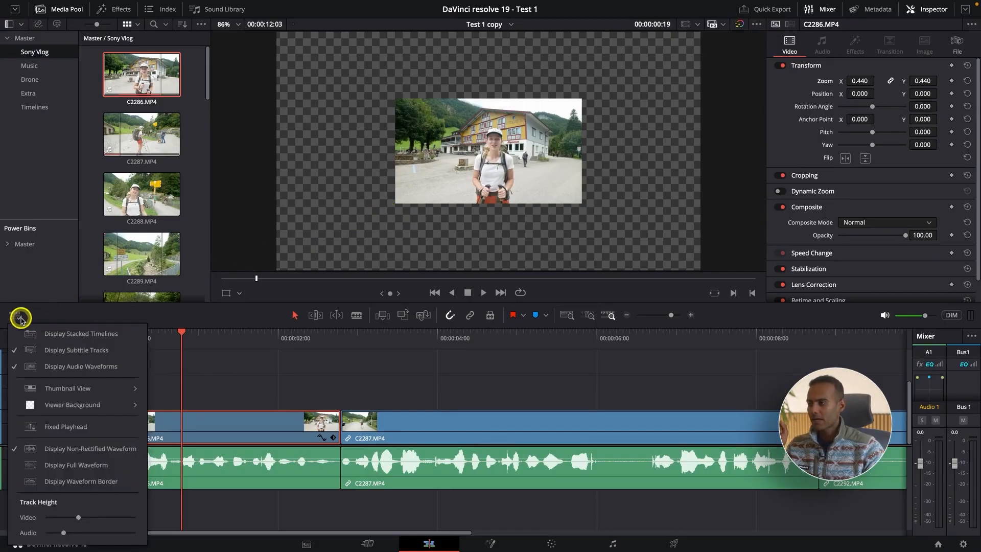
mouse_move(69, 406)
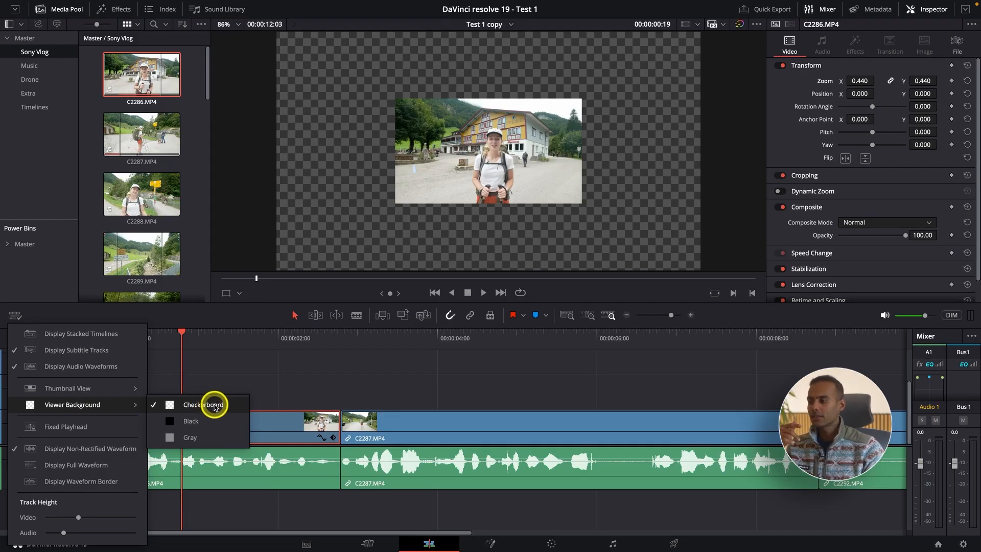
left_click(214, 421)
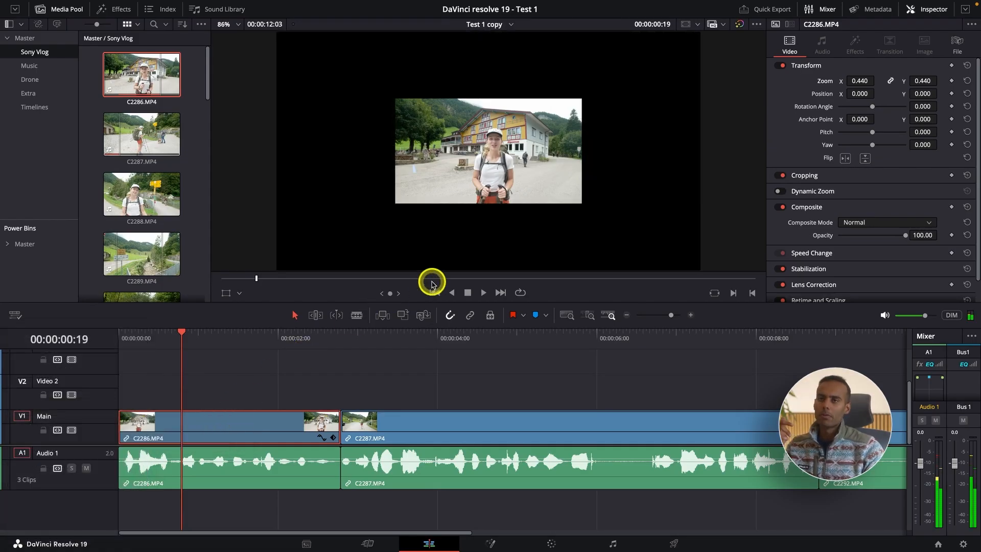
Step: Scale clip C2286.MP4 to a zoom of 0.980 and set the viewer background to Checkerboard
mouse_move(860, 80)
left_mouse_down()
mouse_move(905, 80)
mouse_move(859, 79)
left_mouse_up()
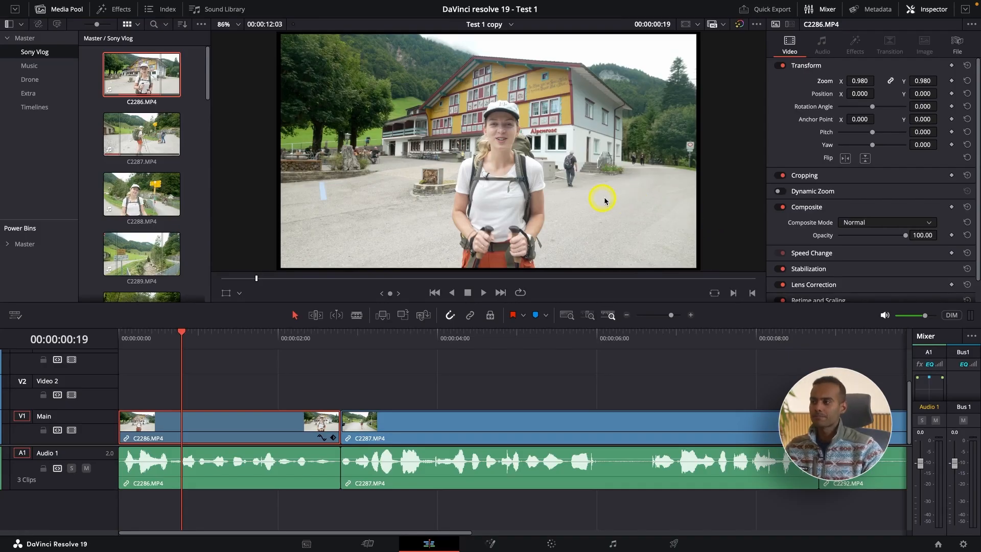
left_click(15, 315)
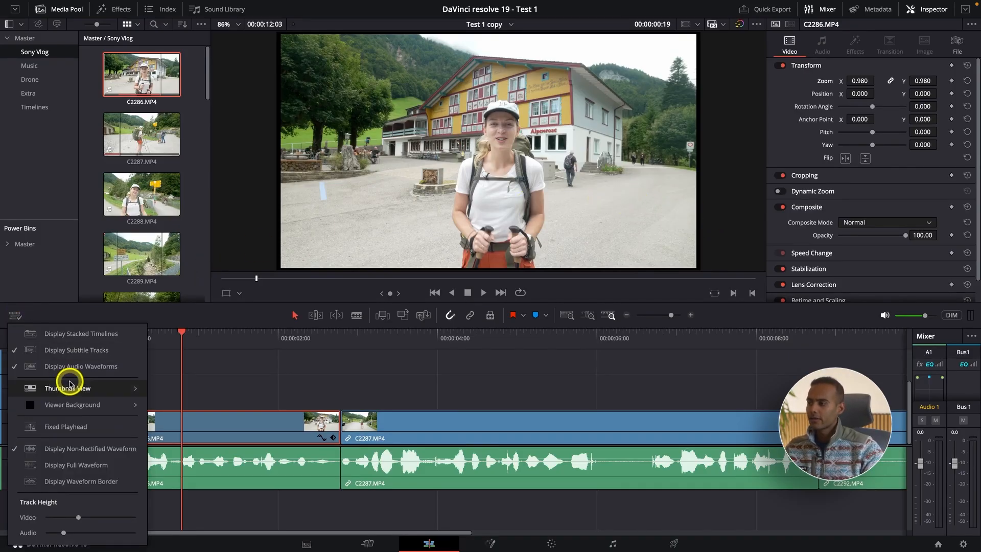
mouse_move(122, 402)
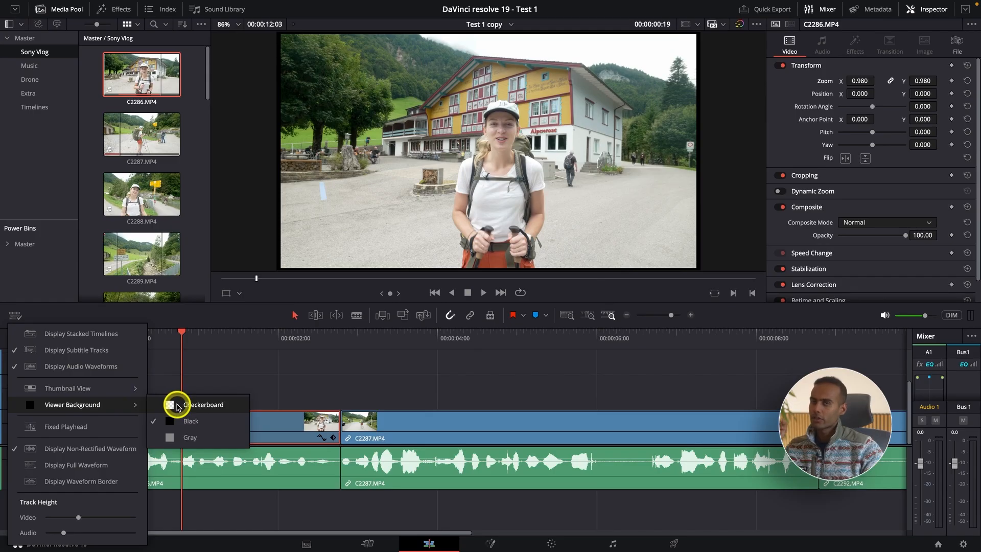
left_click(178, 406)
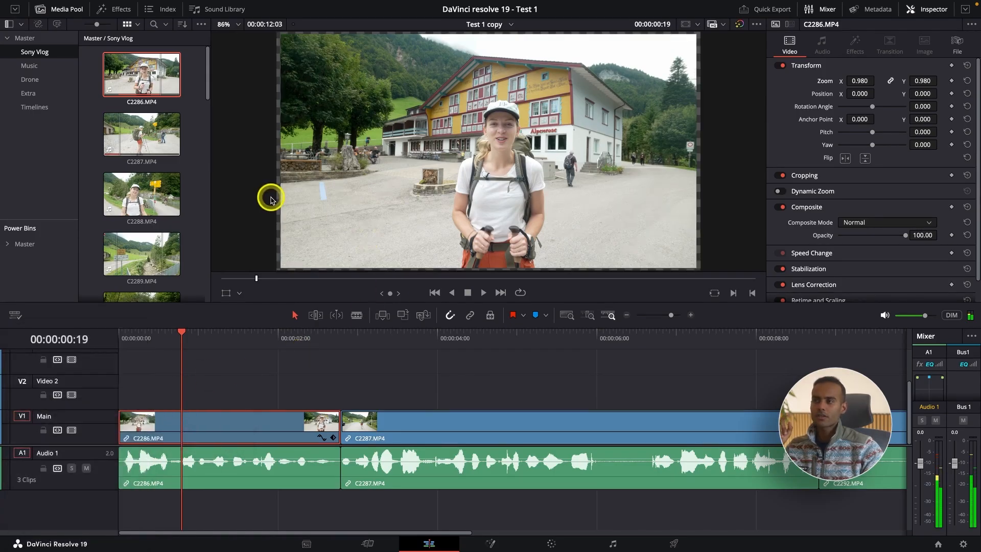
Step: Examine the C2286.MP4 frame in the viewer at reduced and strongly enlarged magnification, inspecting the hiker and the building around her
scroll(638, 147, "down", 2)
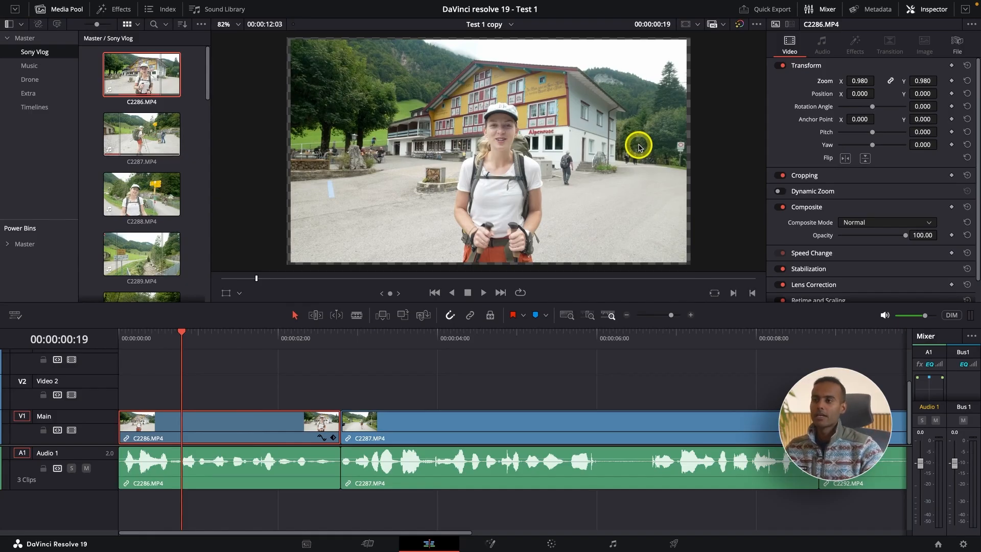
scroll(522, 193, "down", 8)
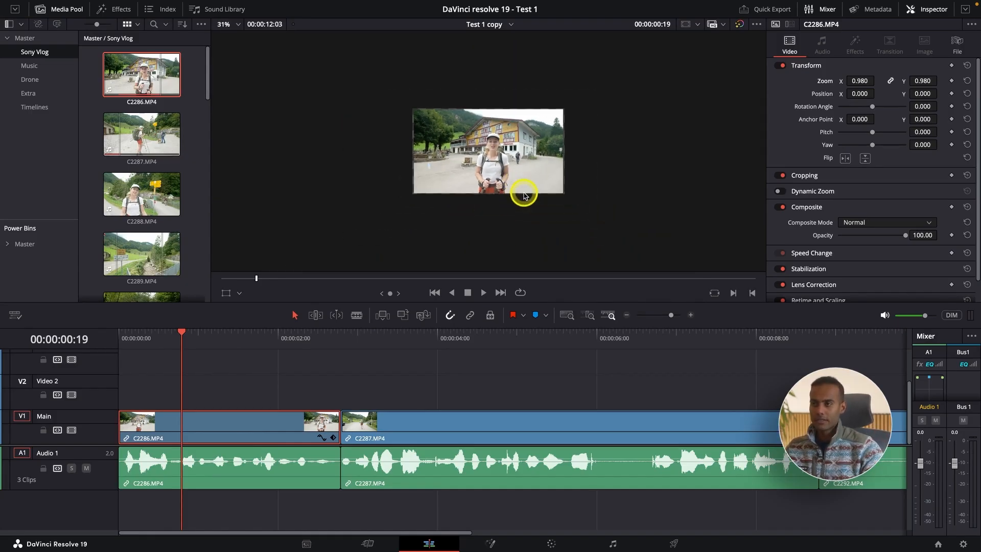
scroll(523, 194, "up", 5)
scroll(527, 197, "down", 3)
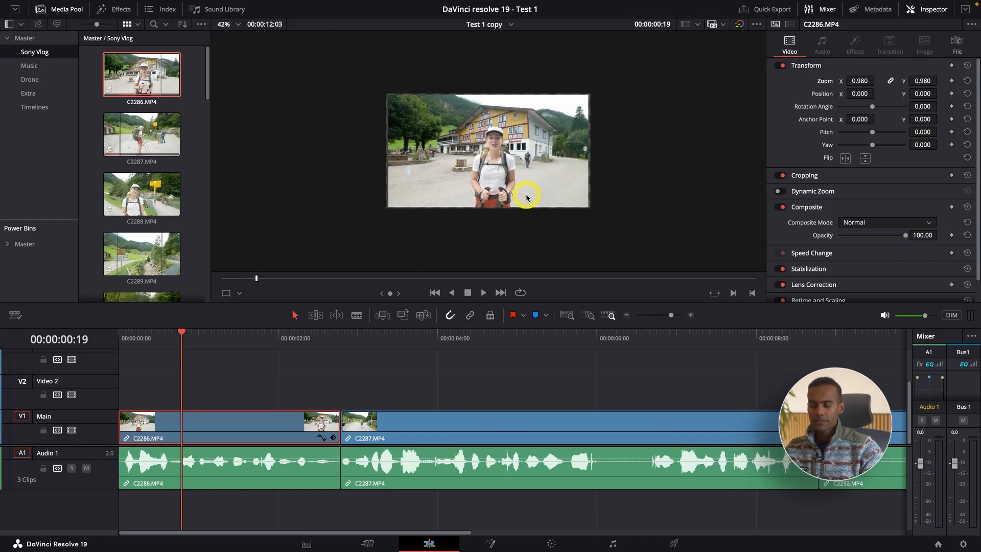
scroll(526, 197, "down", 1)
scroll(526, 197, "up", 4)
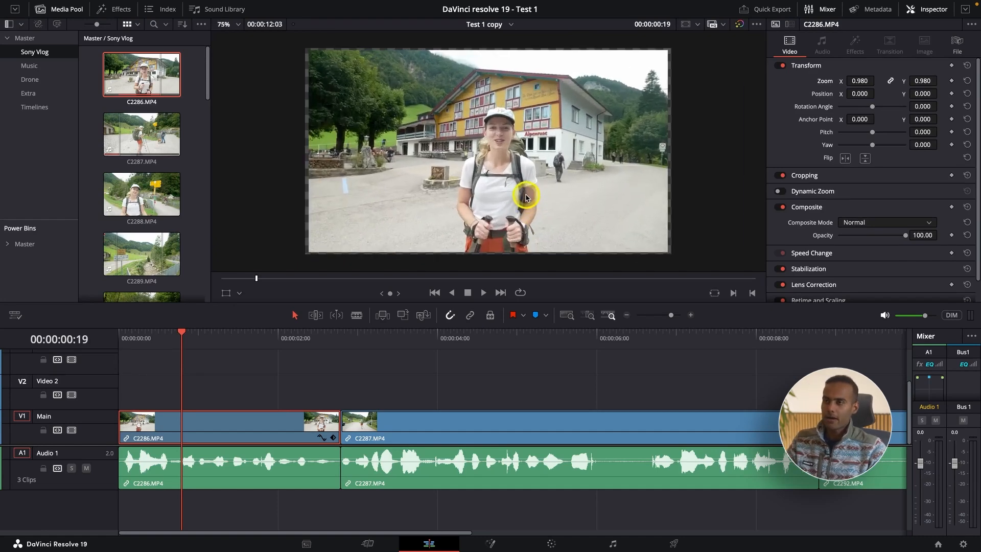
scroll(526, 197, "up", 8)
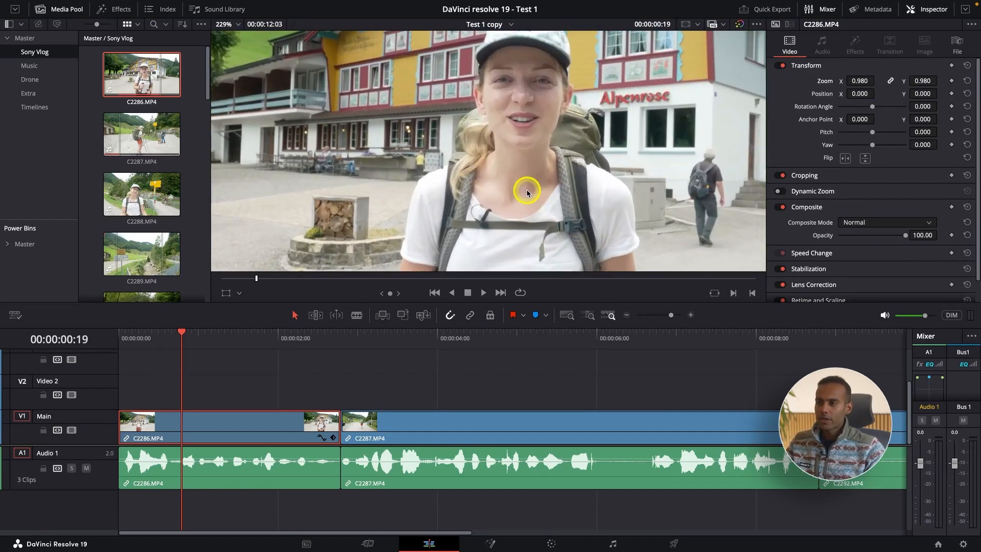
scroll(528, 193, "up", 2)
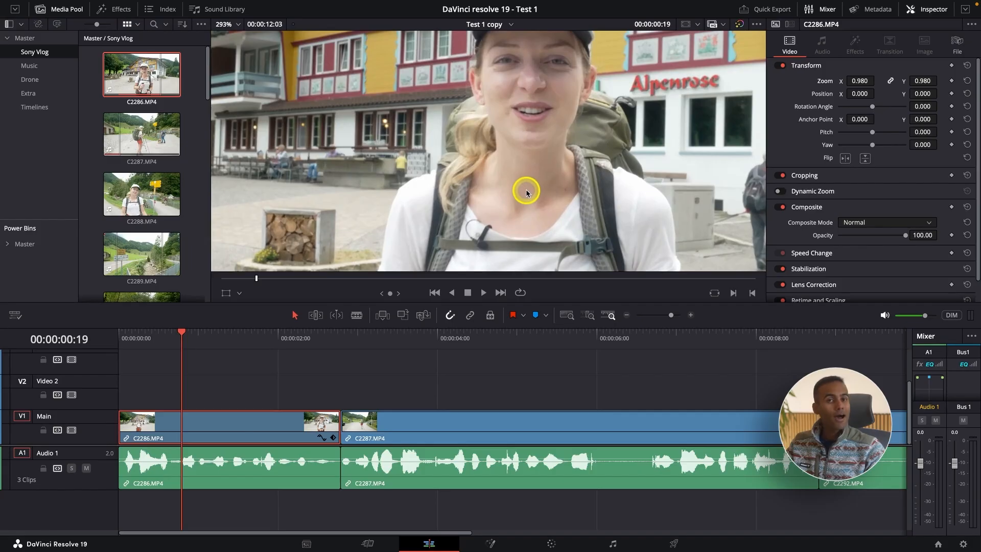
scroll(526, 194, "up", 5)
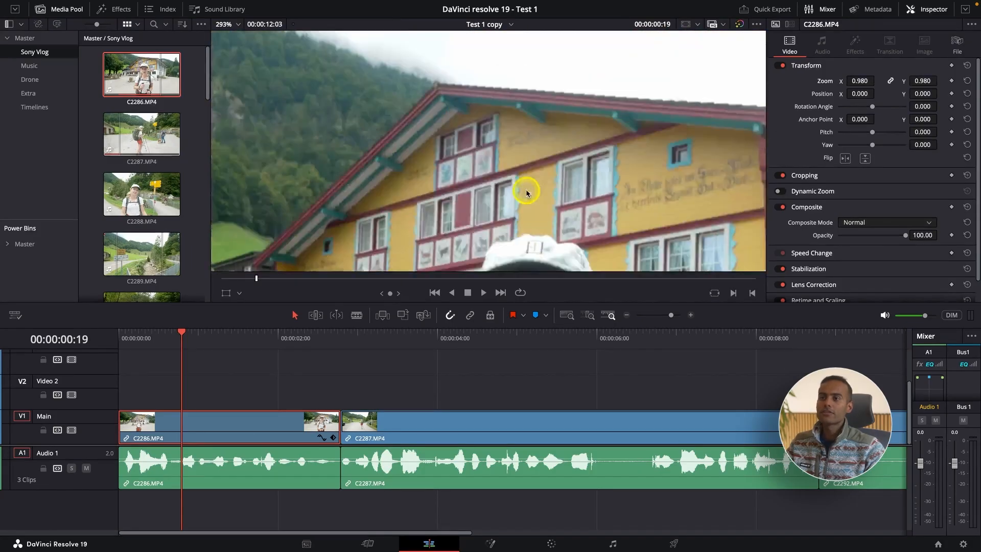
scroll(526, 193, "down", 5)
scroll(526, 193, "down", 5)
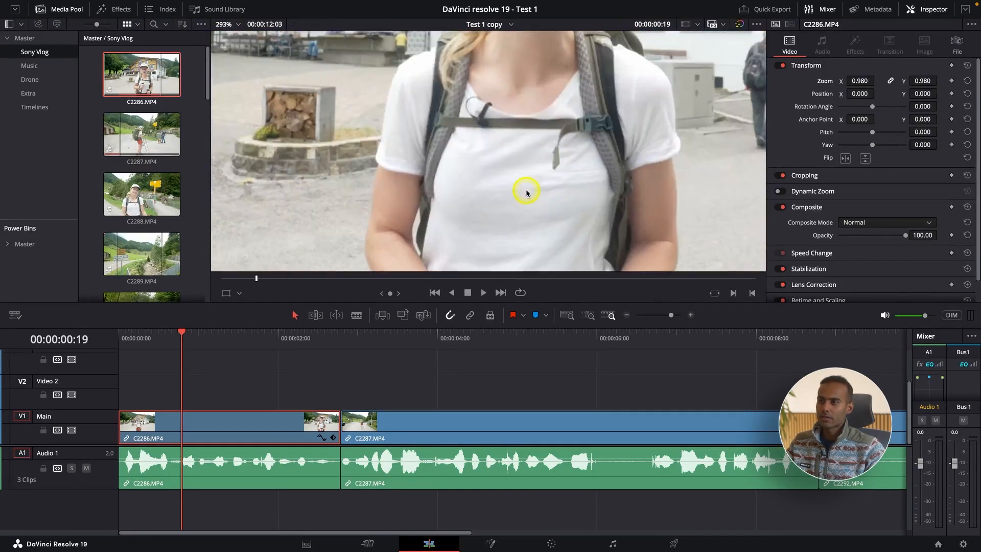
scroll(526, 193, "up", 6)
scroll(526, 193, "right", 3)
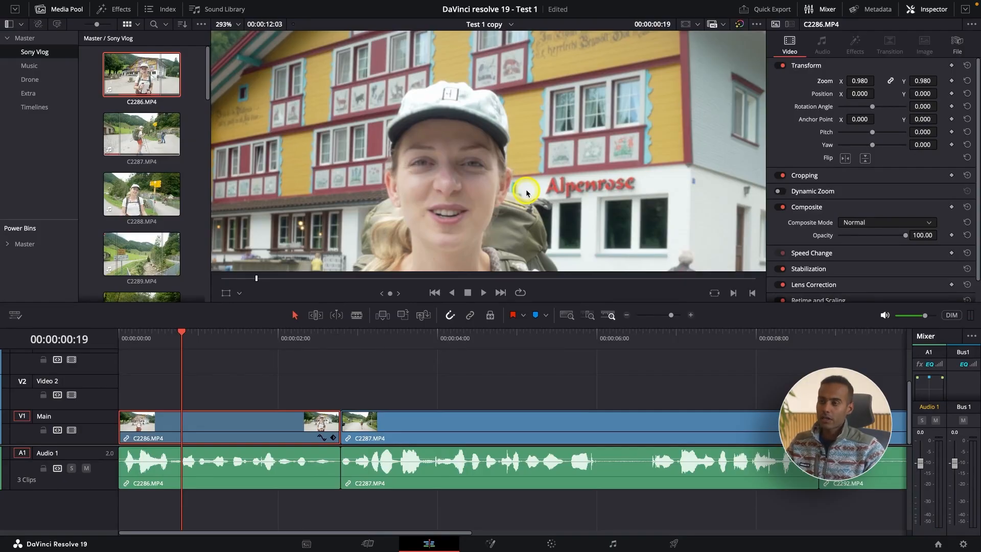
scroll(526, 193, "left", 4)
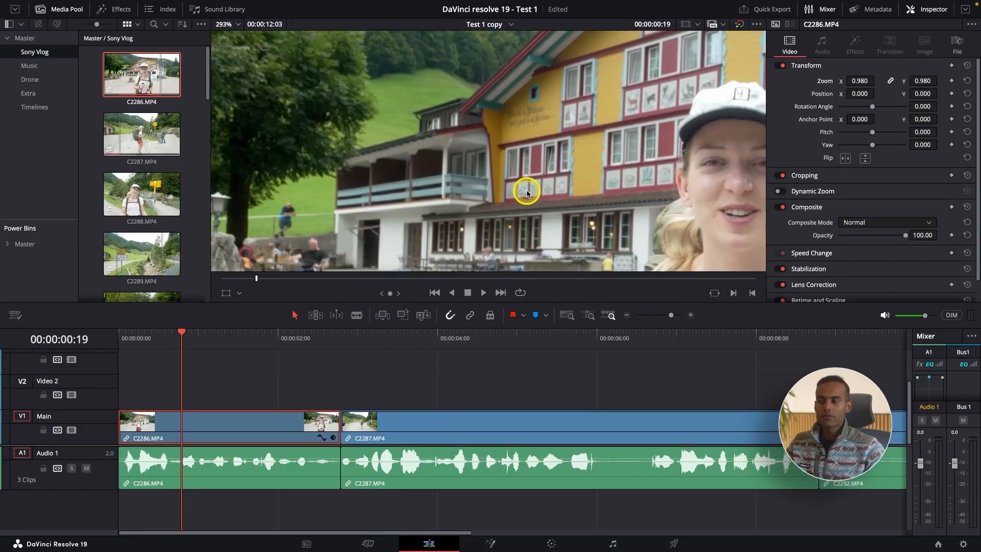
Step: Examine both sides of the enlarged C2286.MP4 frame around the hiker and building, and fit the whole frame back into the viewer
scroll(526, 193, "left", 3)
scroll(528, 191, "right", 3)
scroll(529, 188, "right", 3)
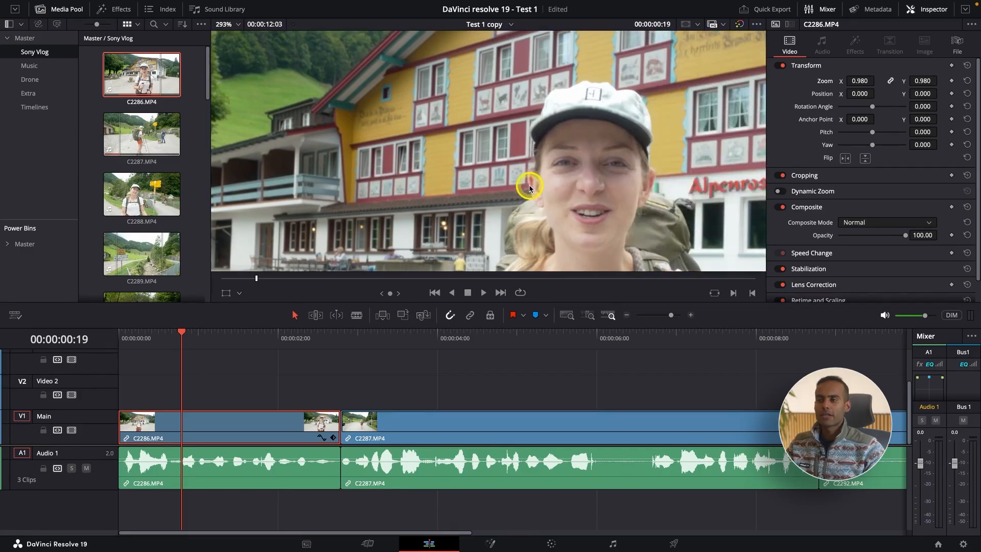
scroll(529, 188, "right", 6)
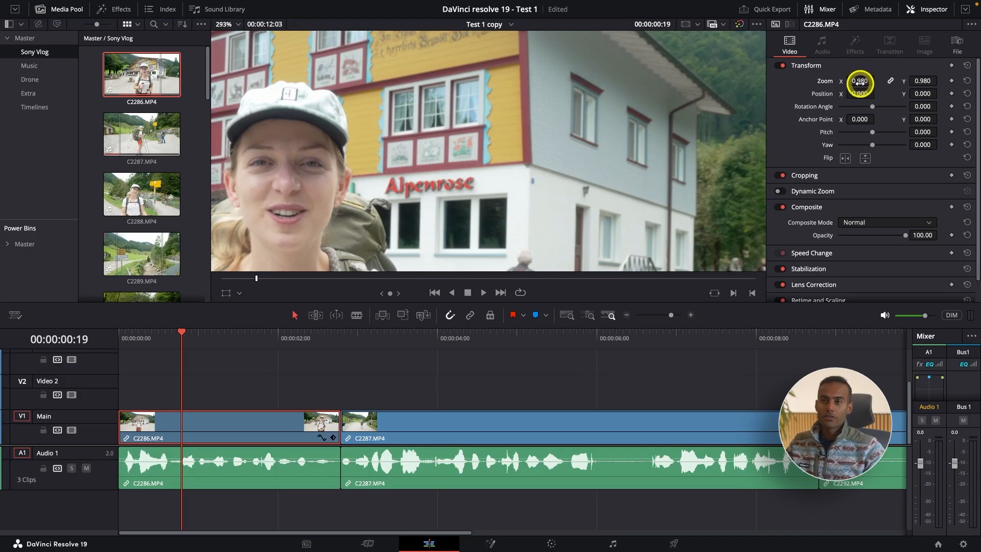
key("shift+z")
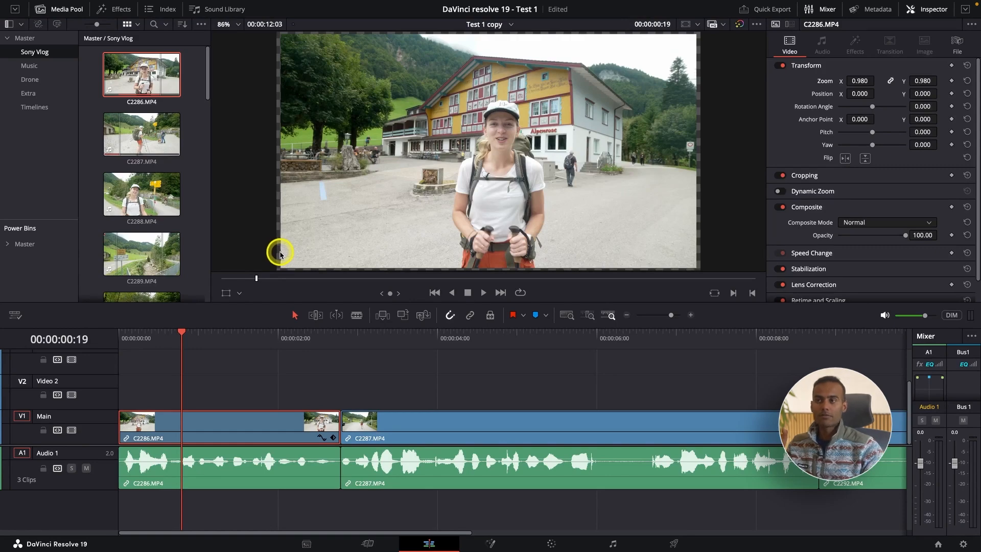
Step: Scale clip C2286.MP4 down to a zoom of 0.470, and reset its zoom to 1.000
scroll(416, 230, "up", 3)
scroll(494, 238, "down", 2)
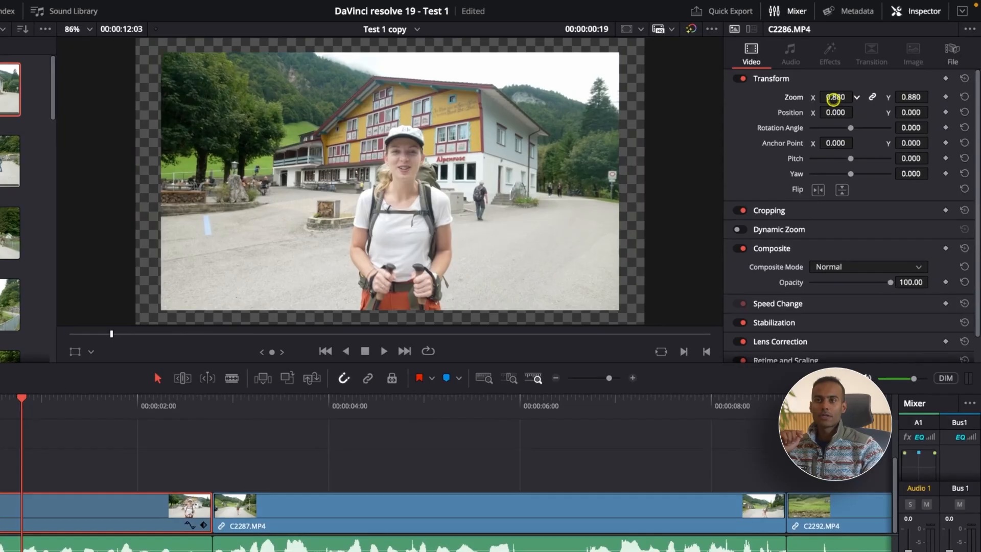
left_click_drag(859, 81, 808, 108)
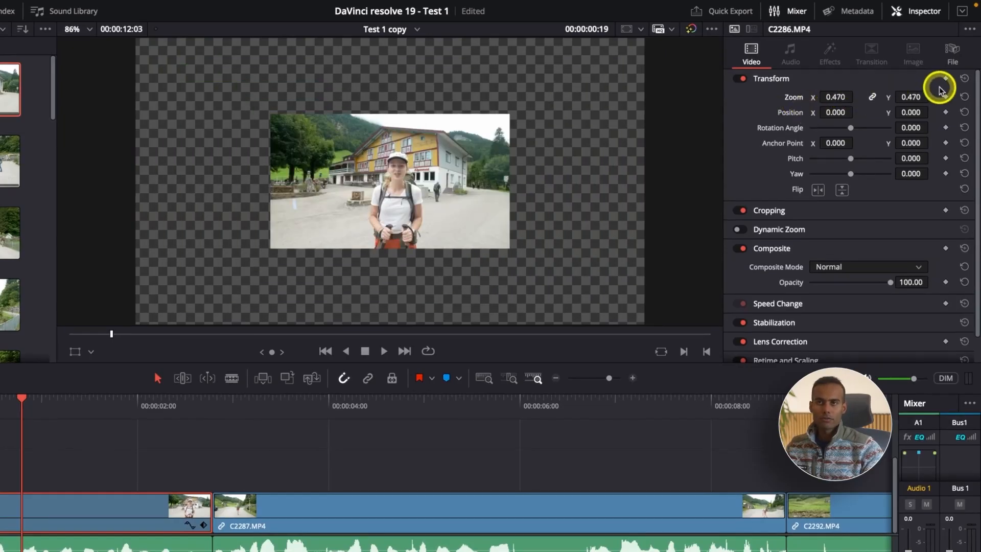
double_click(793, 98)
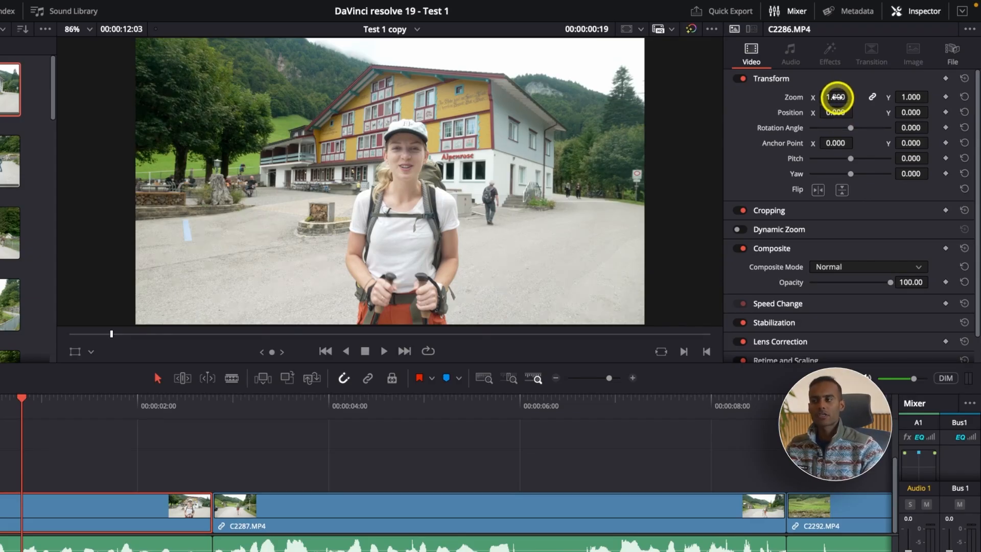
Step: Try clip C2286.MP4 at zoom 1.220, position X -15, Y -55 and rotation angle -35.730, and reset the whole transform
mouse_move(836, 97)
left_mouse_down()
mouse_move(853, 95)
mouse_move(845, 94)
left_mouse_up()
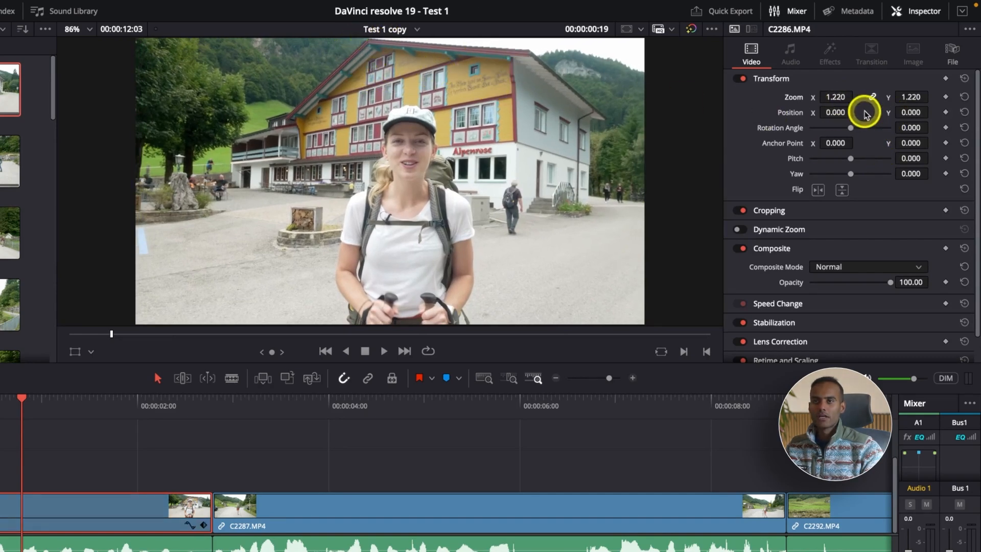
left_click_drag(908, 112, 823, 110)
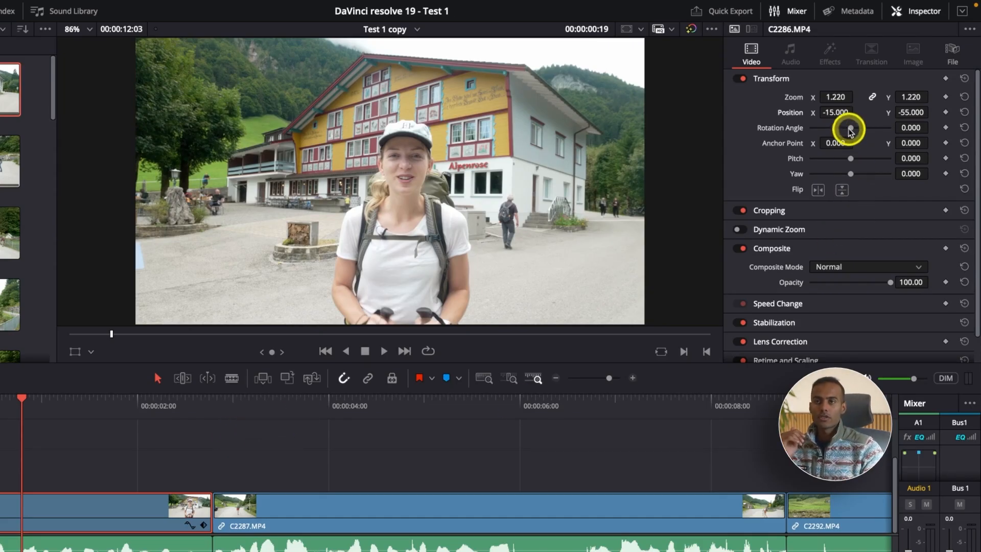
left_click_drag(850, 128, 847, 125)
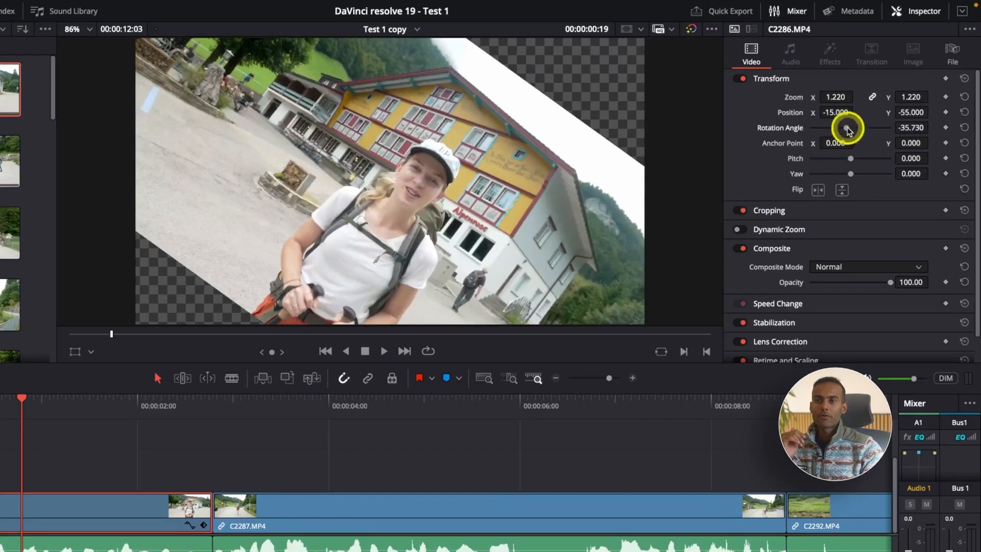
left_click(963, 78)
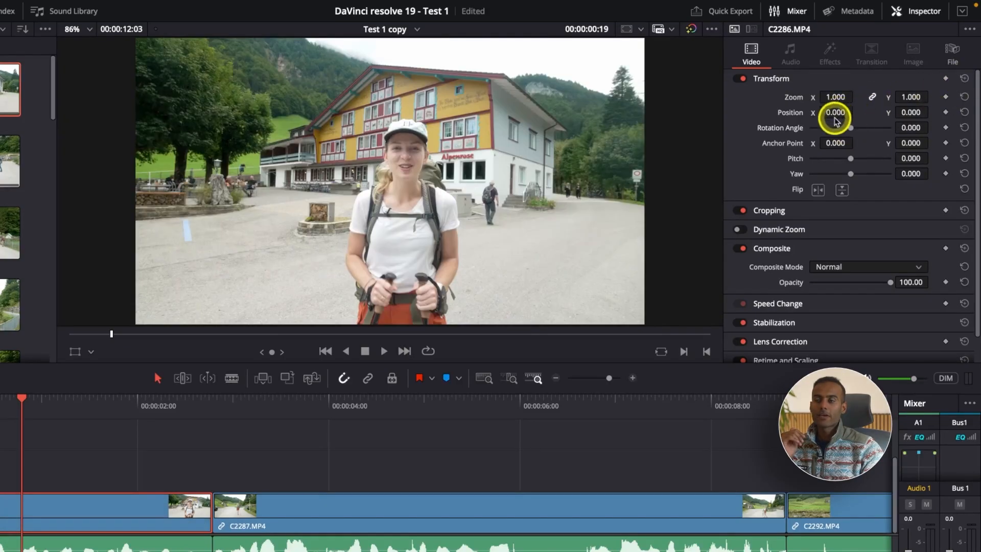
Step: Try rotating clip C2286.MP4 by 2.750 with its zoom at 1.200 and at 0.690, and reset the whole transform
scroll(562, 182, "down", 1)
scroll(562, 181, "down", 1)
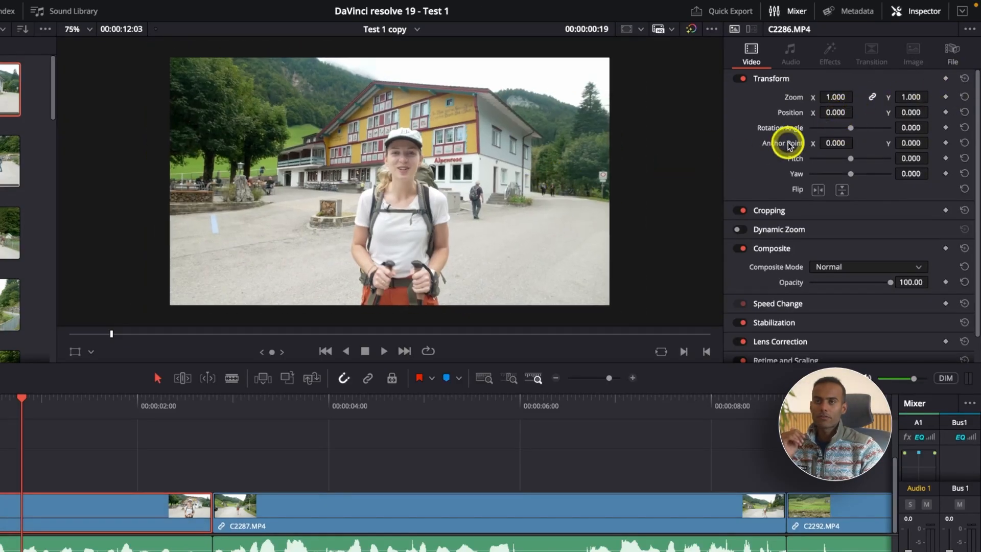
left_click_drag(852, 129, 852, 130)
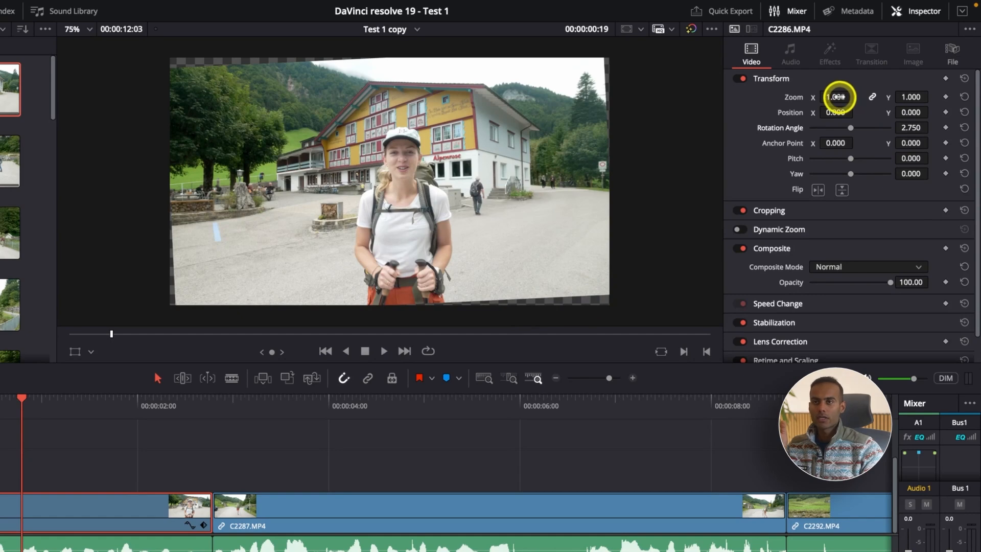
left_click_drag(837, 97, 852, 93)
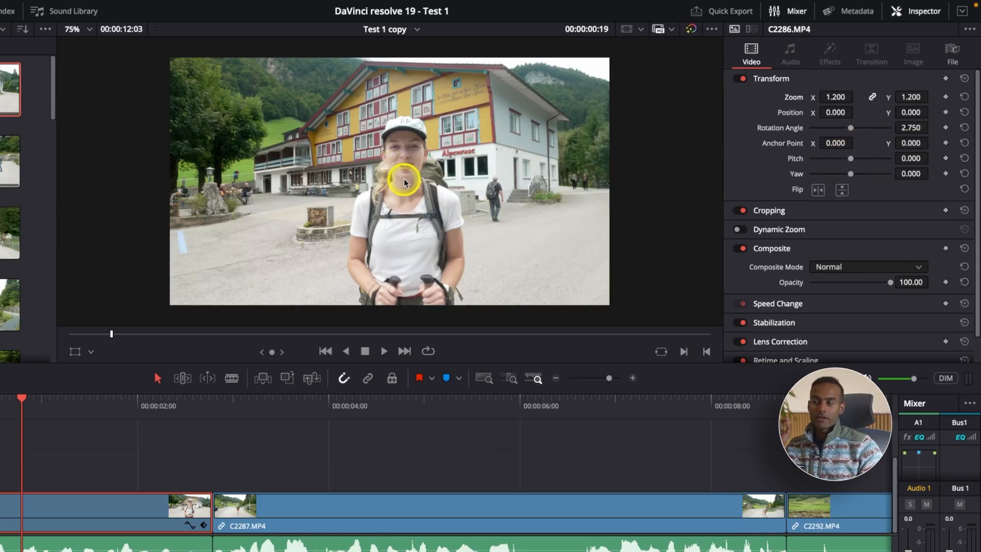
left_click_drag(832, 98, 165, 333)
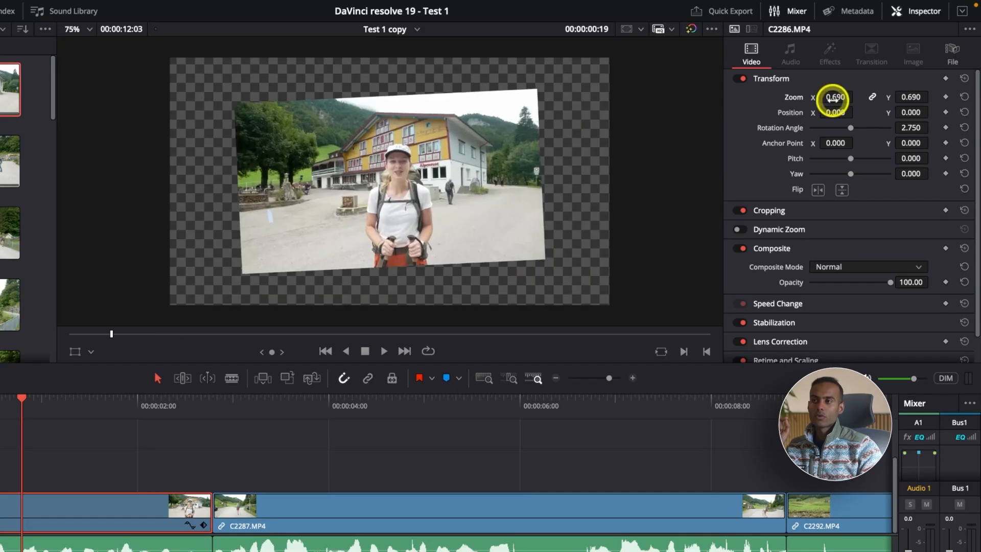
left_click(964, 78)
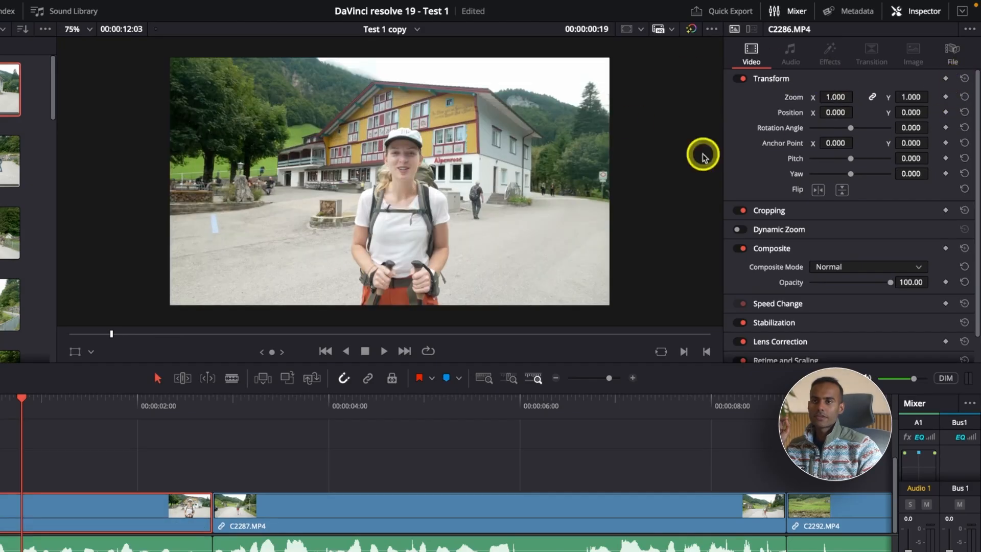
Step: Try an anchor point X of 879 on clip C2286.MP4 with its zoom at 1.810 and at 0.920, and reset both settings
mouse_move(834, 97)
left_mouse_down()
mouse_move(904, 96)
mouse_move(838, 97)
left_mouse_up()
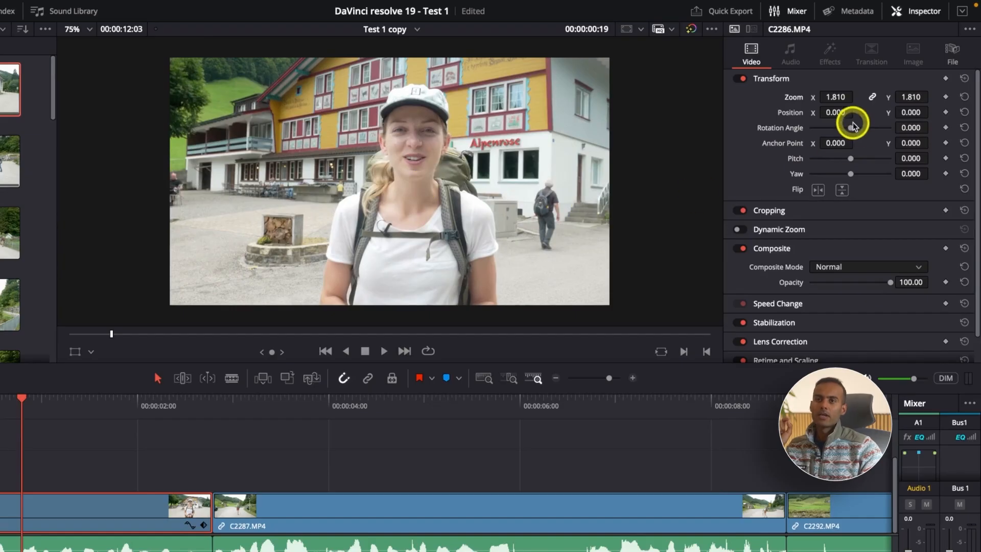
left_click_drag(867, 143, 838, 145)
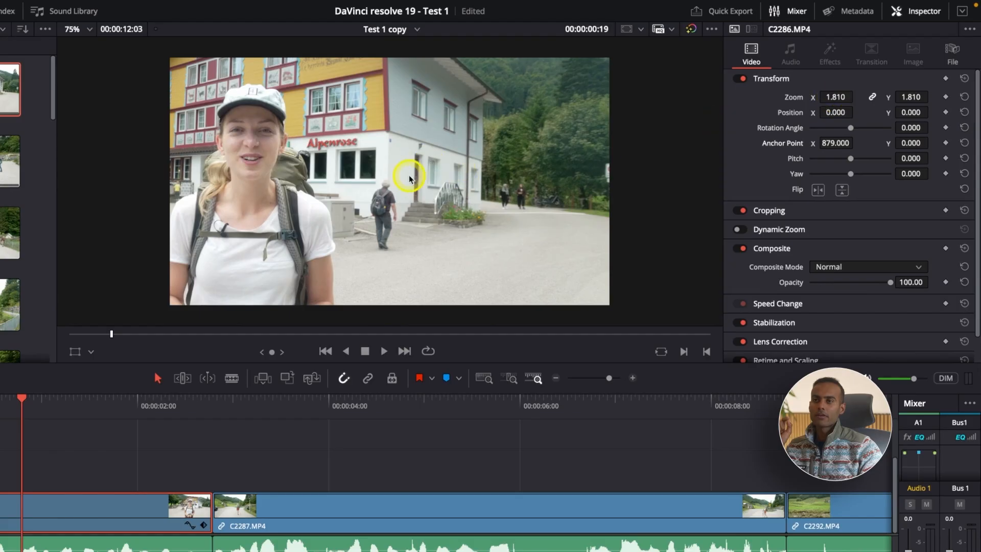
left_click_drag(834, 98, 119, 327)
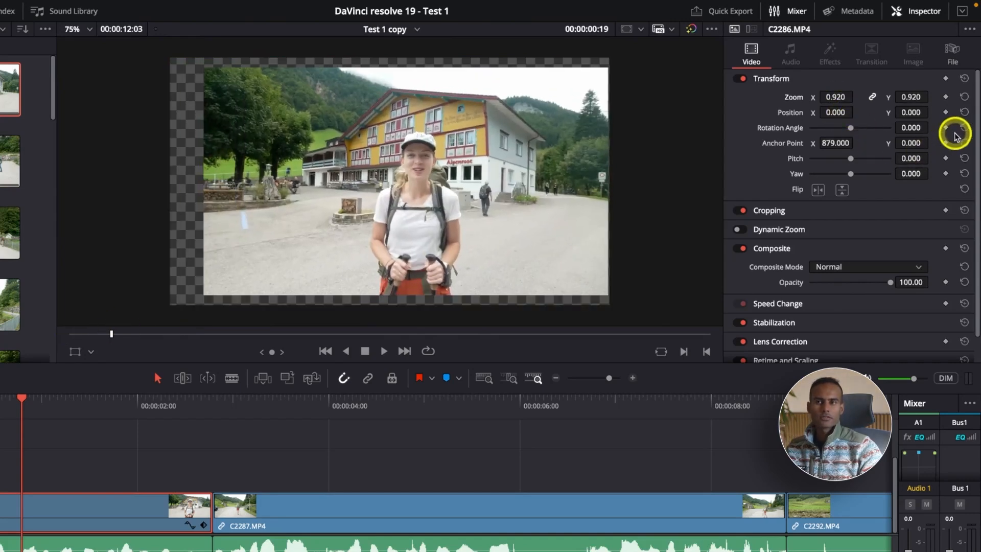
left_click(964, 143)
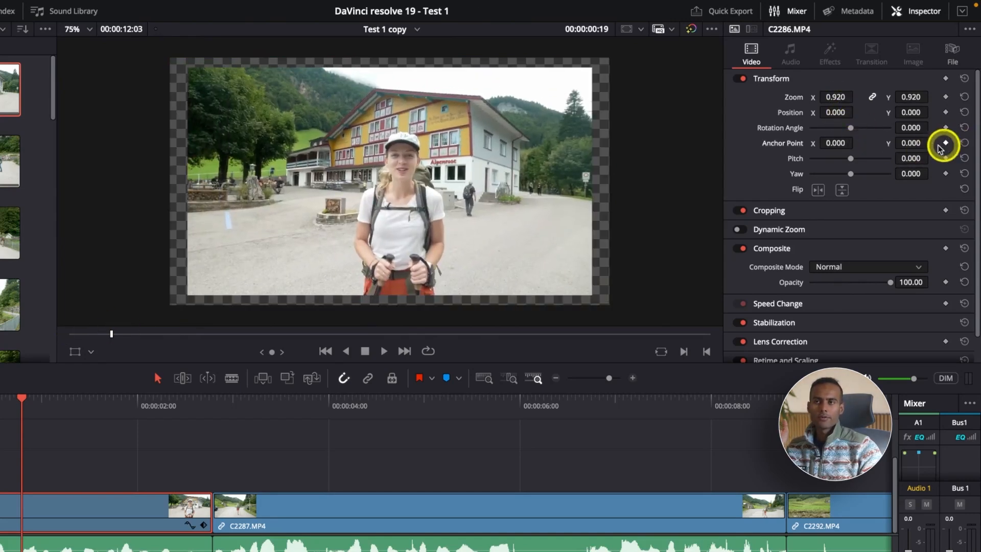
left_click(958, 98)
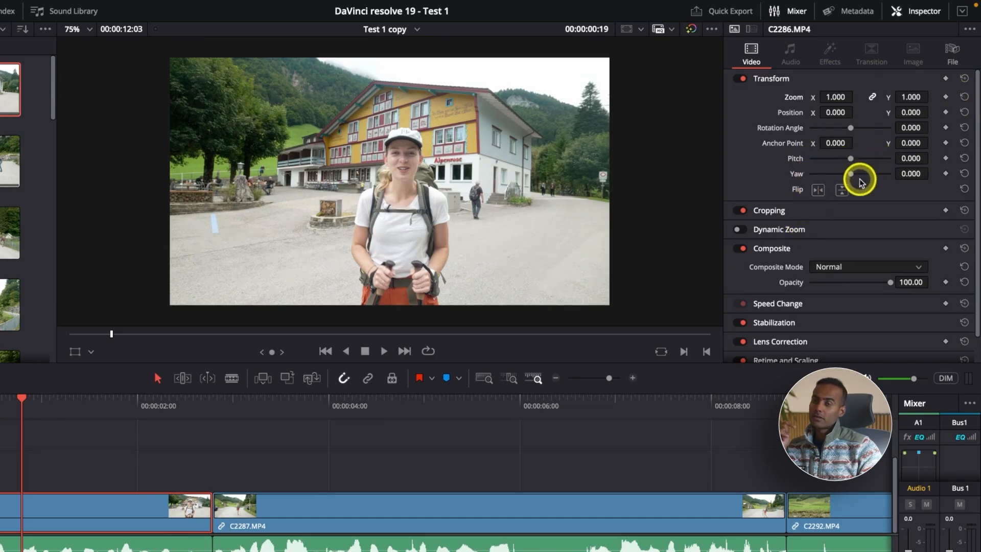
Step: Try a pitch of -0.095 and a yaw of 0.338 on clip C2286.MP4, resetting each to 0.000
mouse_move(910, 158)
left_mouse_down()
mouse_move(954, 158)
mouse_move(418, 326)
mouse_move(589, 322)
mouse_move(370, 311)
mouse_move(357, 327)
mouse_move(368, 332)
mouse_move(201, 341)
mouse_move(537, 319)
mouse_move(850, 265)
mouse_move(911, 159)
left_mouse_up()
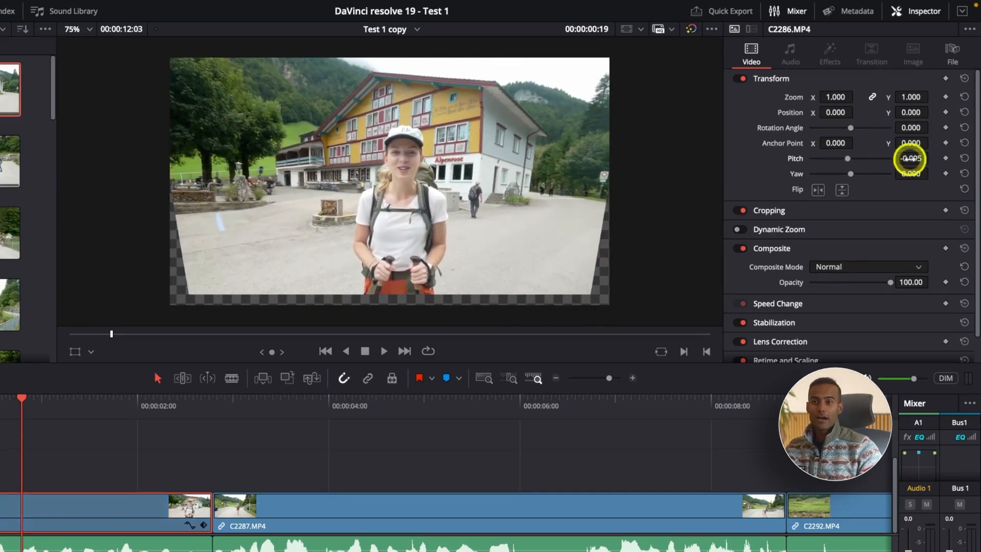
left_click(964, 159)
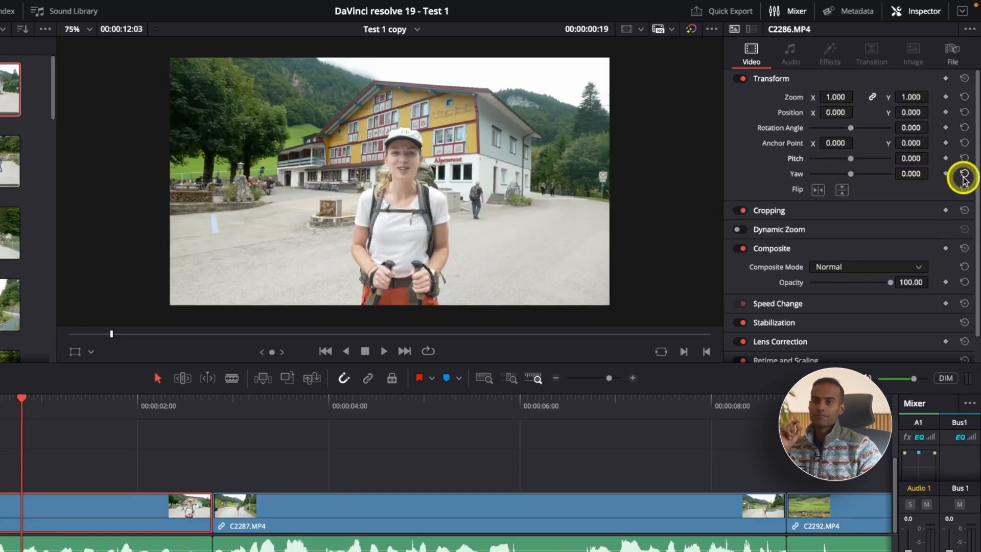
left_click_drag(914, 175, 948, 174)
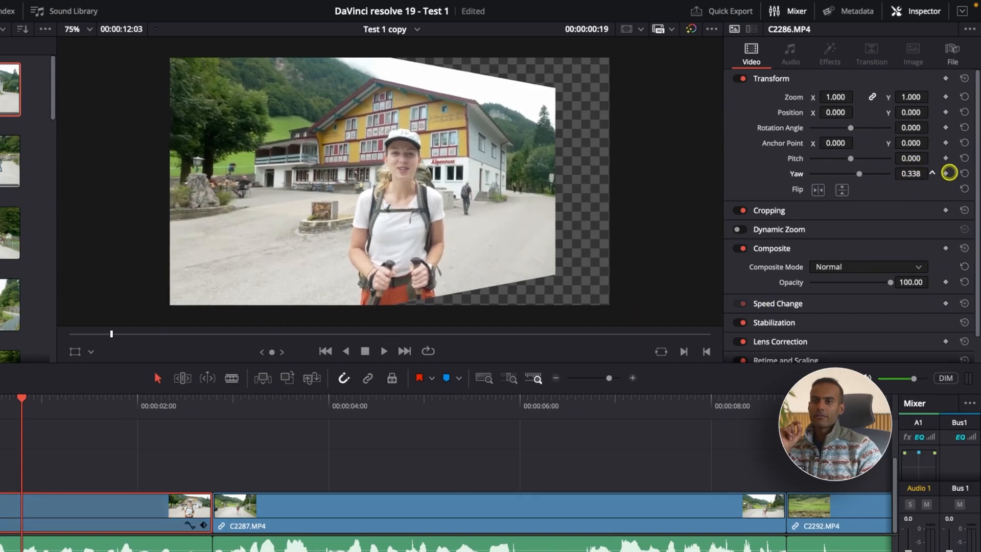
left_click_drag(858, 175, 839, 183)
left_click(964, 173)
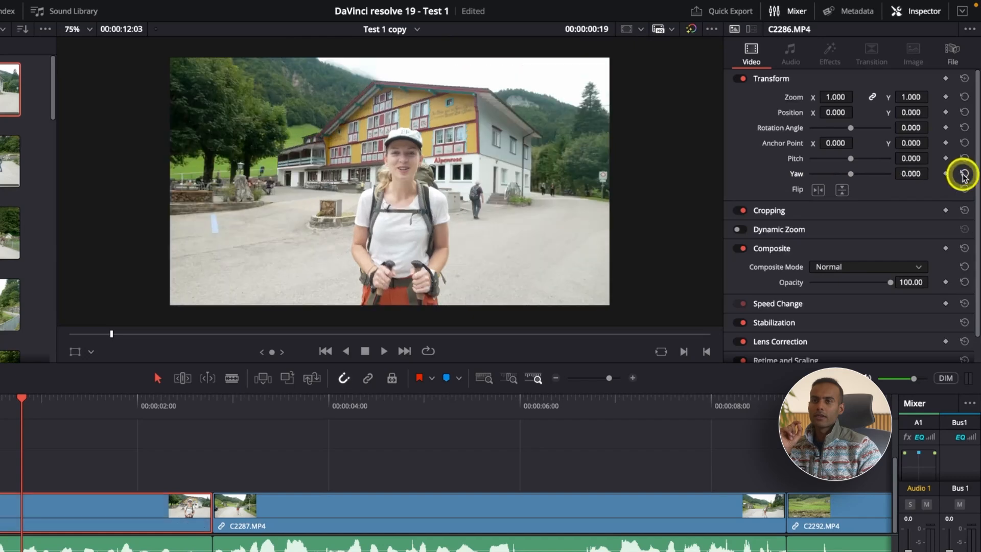
Step: Flip clip C2286.MP4 horizontally and back, and flip it vertically and back
left_click(819, 192)
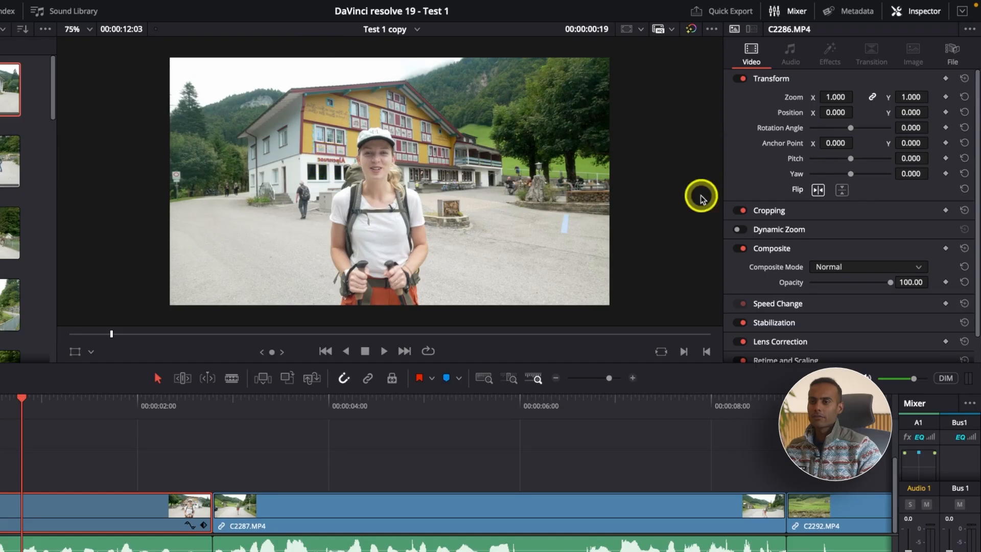
left_click(817, 190)
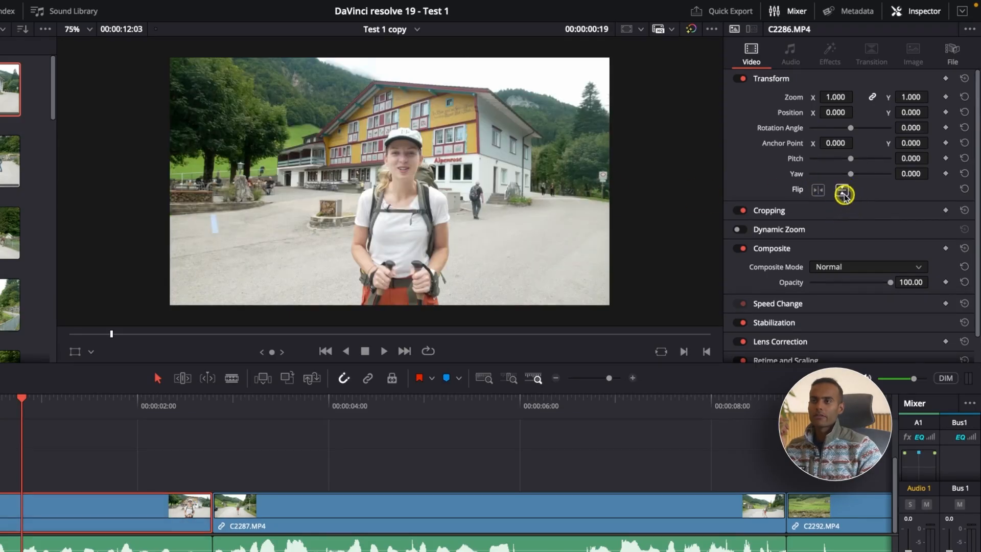
left_click(843, 192)
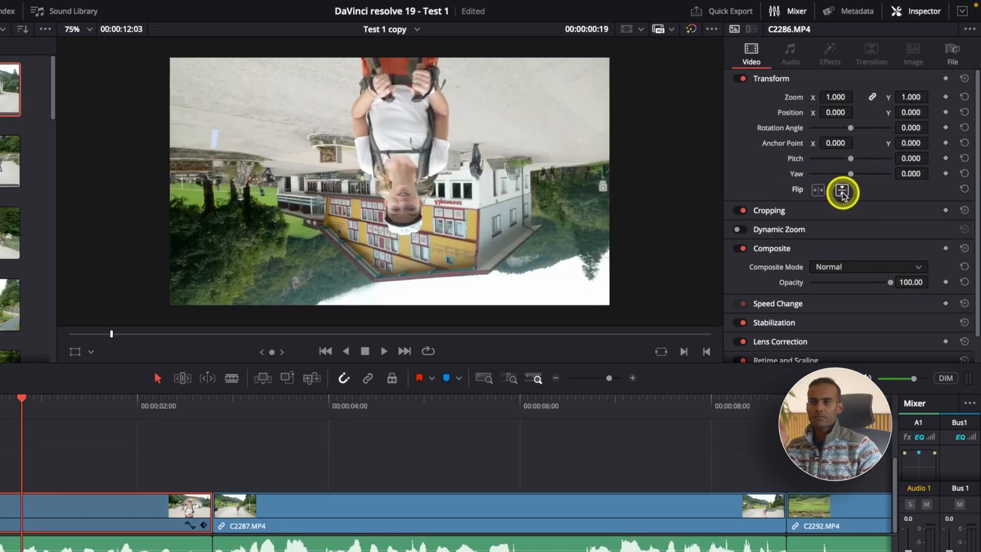
left_click(842, 192)
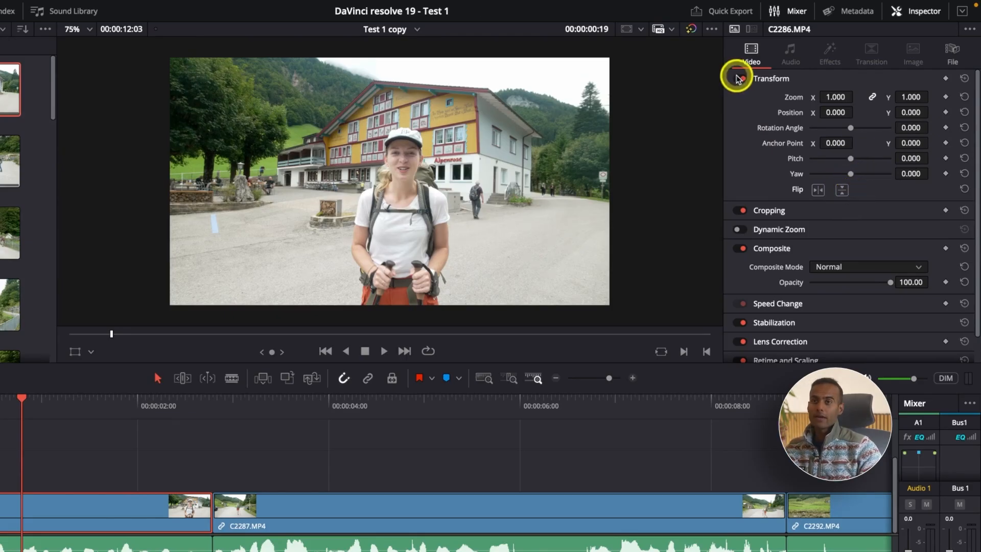
Step: Set clip C2286.MP4 to zoom 1.180, rotation angle 9.000 and pitch 0.481, and compare the frame with Transform disabled and re-enabled
left_click_drag(835, 97, 838, 97)
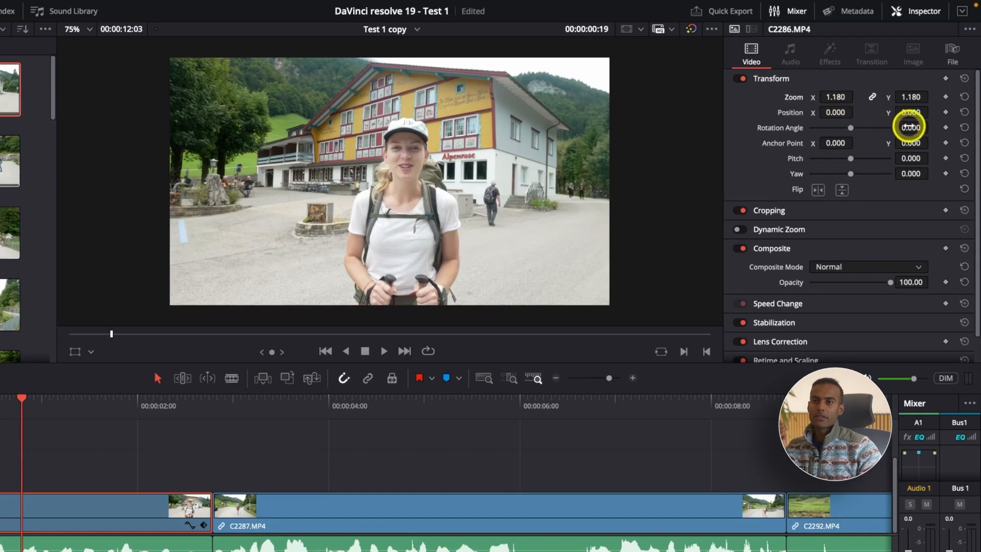
left_click_drag(910, 127, 910, 158)
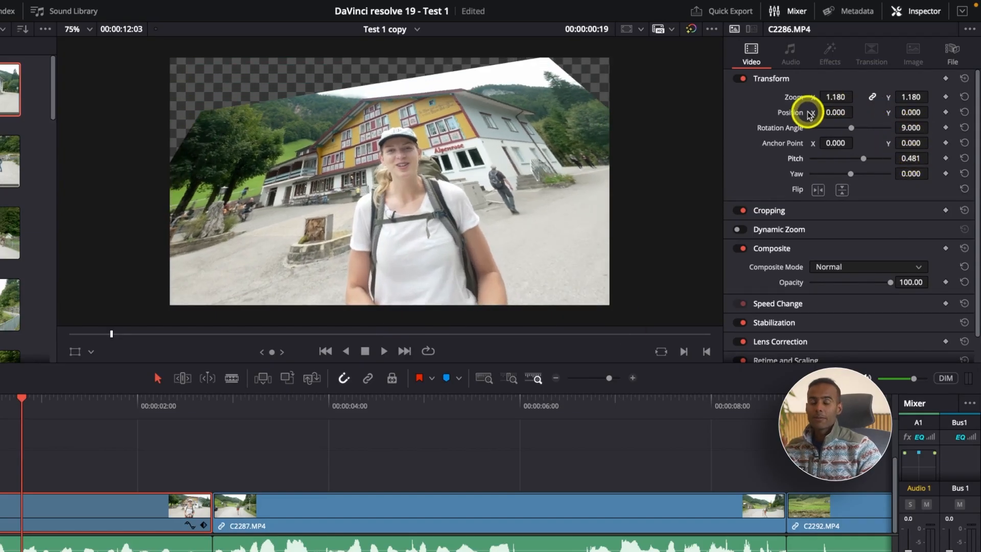
left_click(739, 79)
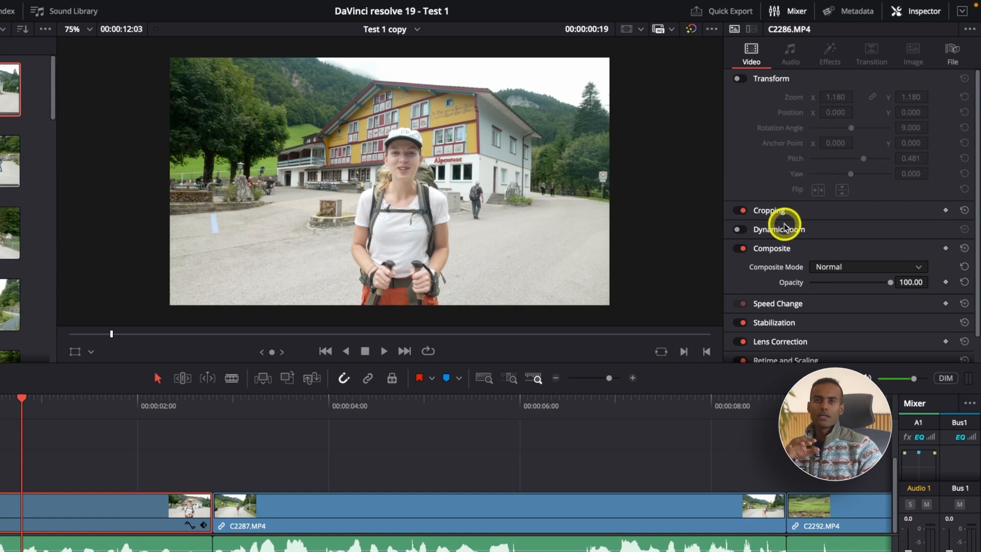
scroll(816, 297, "down", 1)
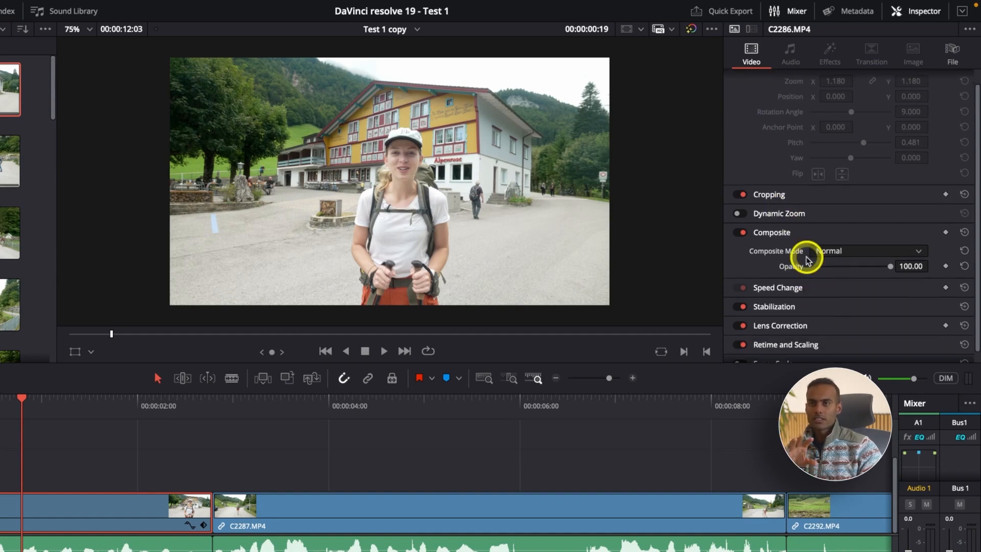
scroll(806, 245, "up", 1)
left_click(743, 80)
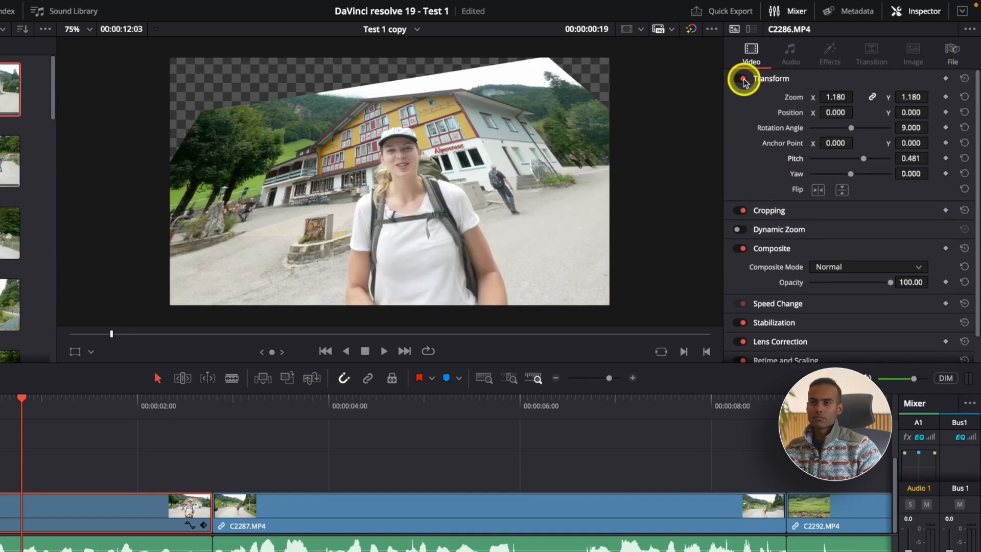
Step: Reset all Transform settings of clip C2286.MP4 and expand its Cropping settings
left_click(964, 78)
left_click(755, 248)
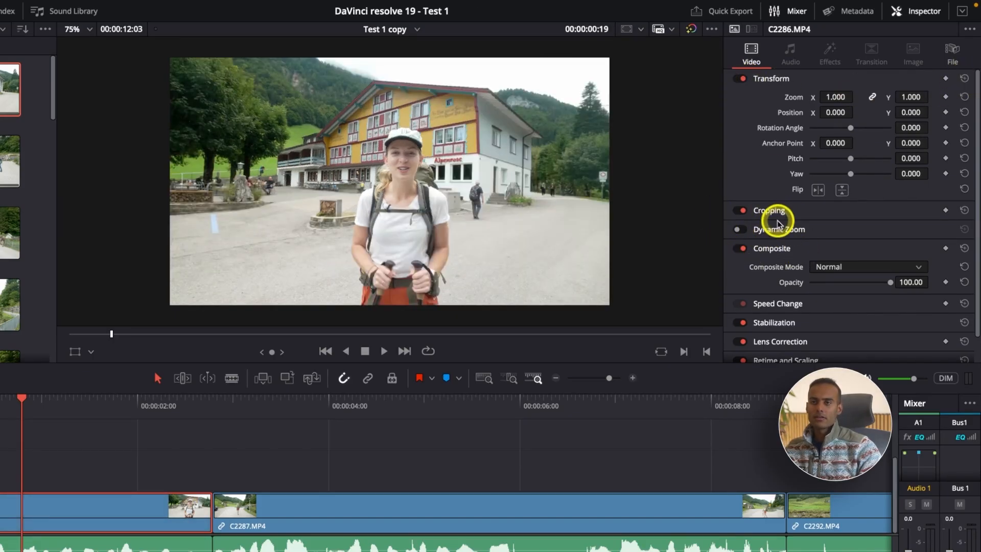
left_click(770, 211)
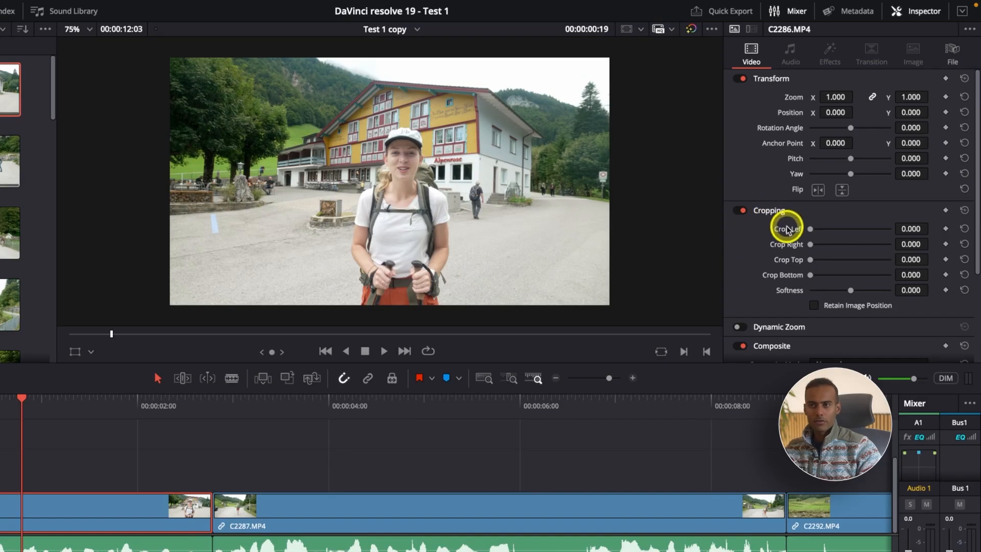
Step: Crop clip C2286.MP4 by 703.500 left, 820.800 right and 173.100 top, try a softness of 26.720, and reset all Cropping settings
left_click_drag(810, 229, 822, 260)
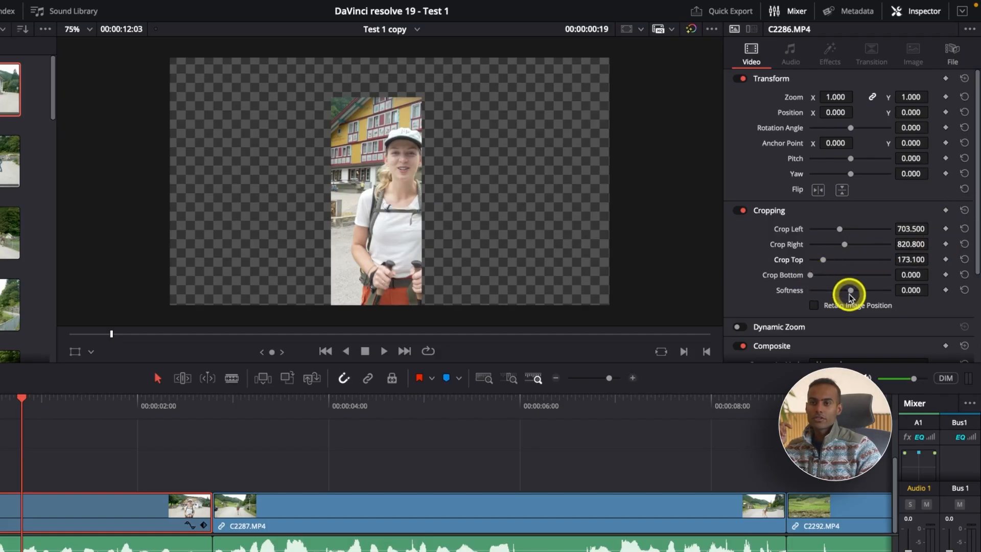
scroll(332, 143, "up", 2)
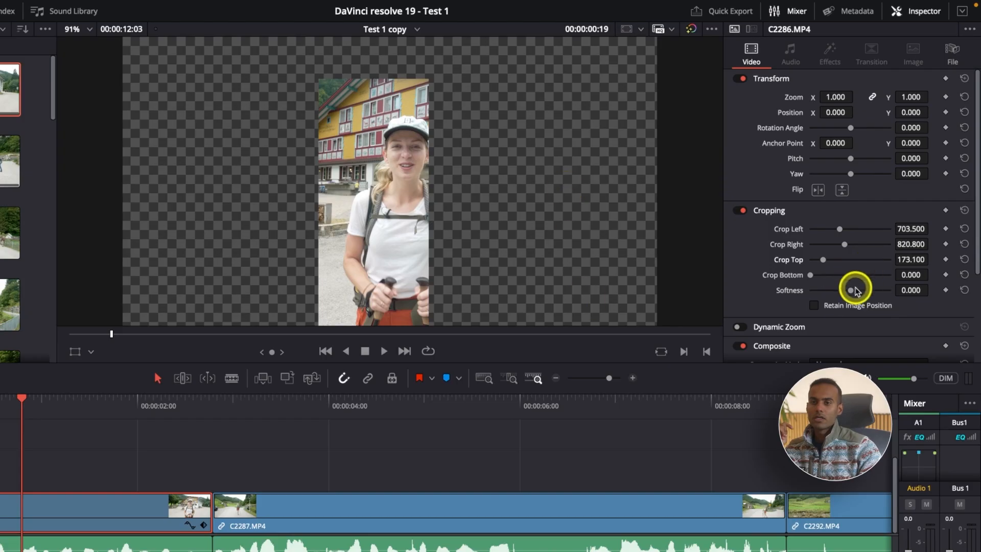
left_click_drag(848, 291, 861, 289)
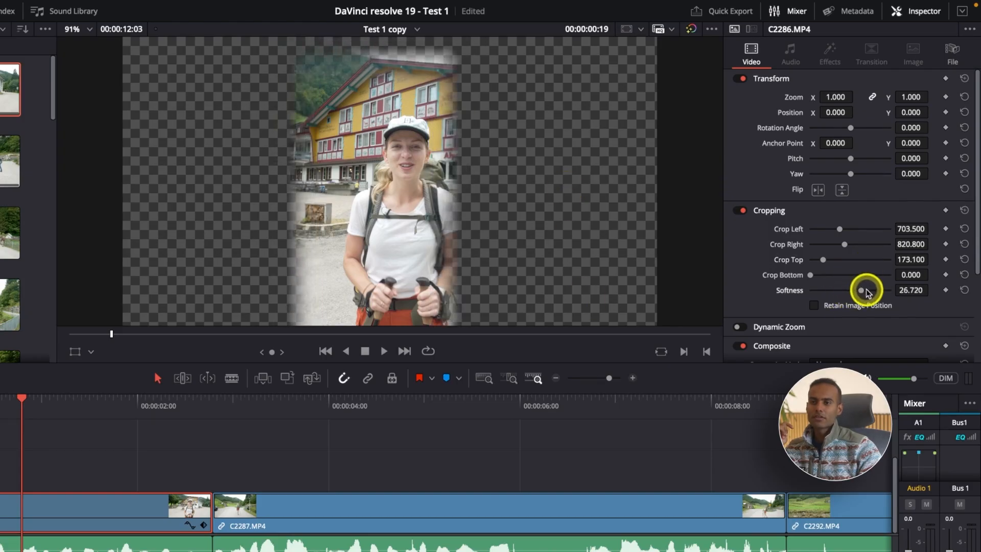
left_click(963, 290)
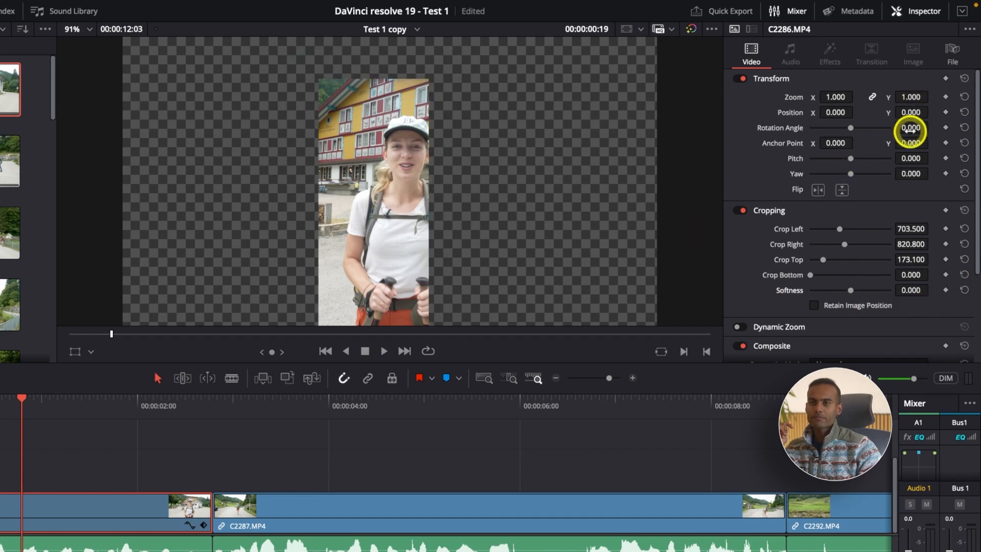
left_click(964, 211)
Step: Enable Dynamic Zoom on clip C2286.MP4 and play the clip from its start
scroll(828, 245, "down", 2)
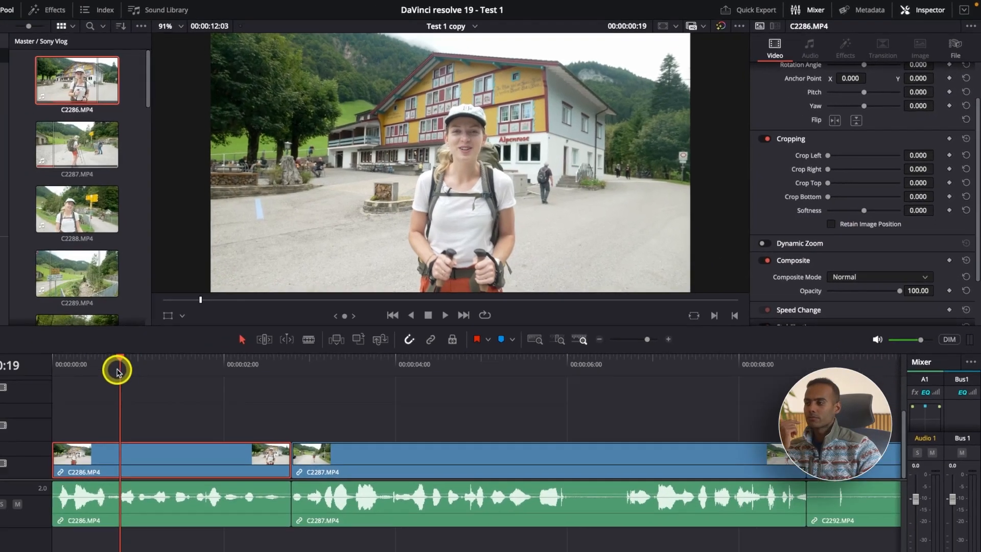
left_click_drag(22, 399, 83, 340)
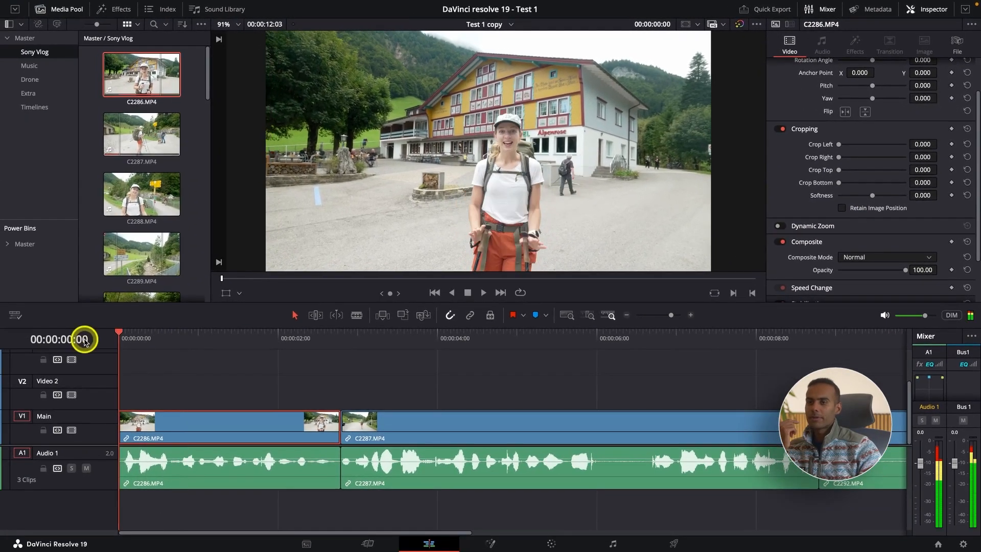
left_click(801, 226)
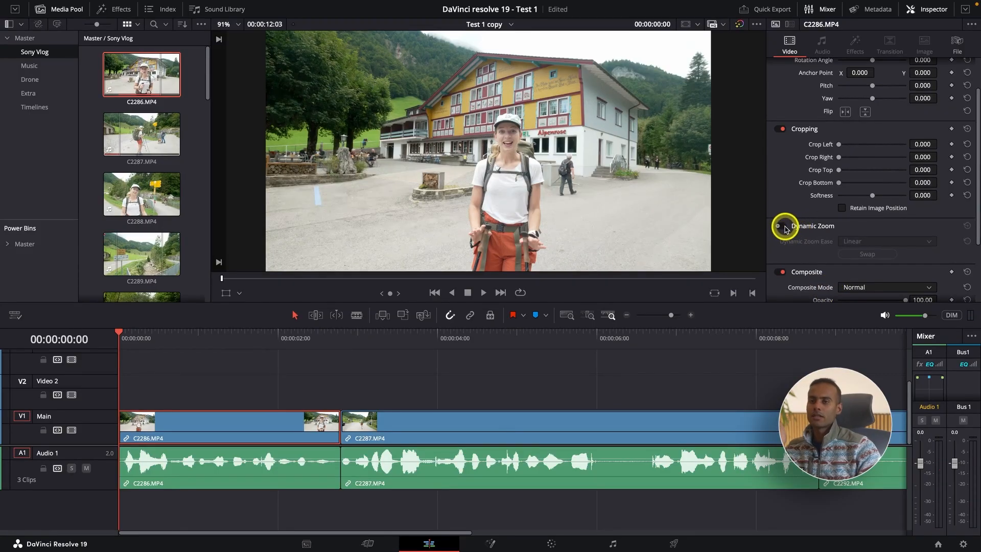
left_click(782, 226)
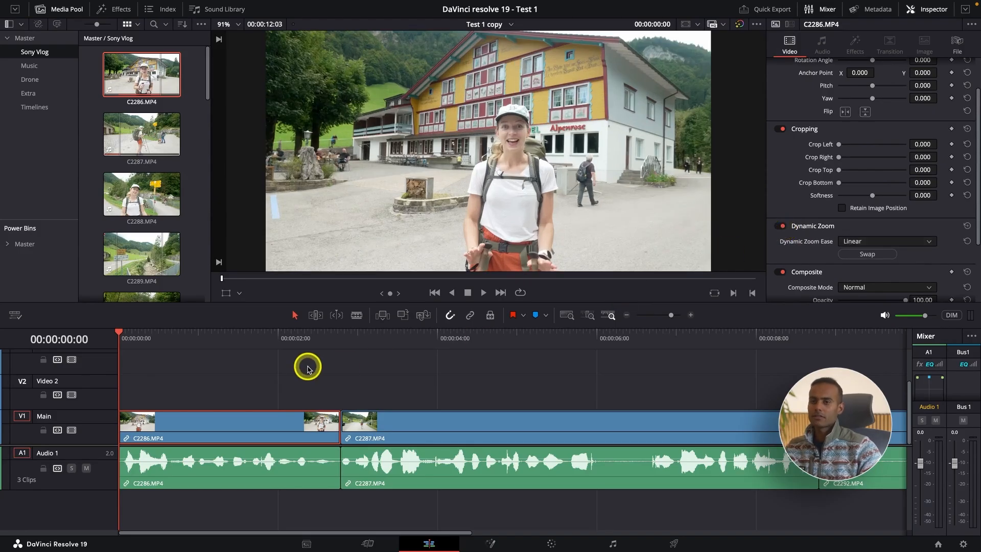
key("space")
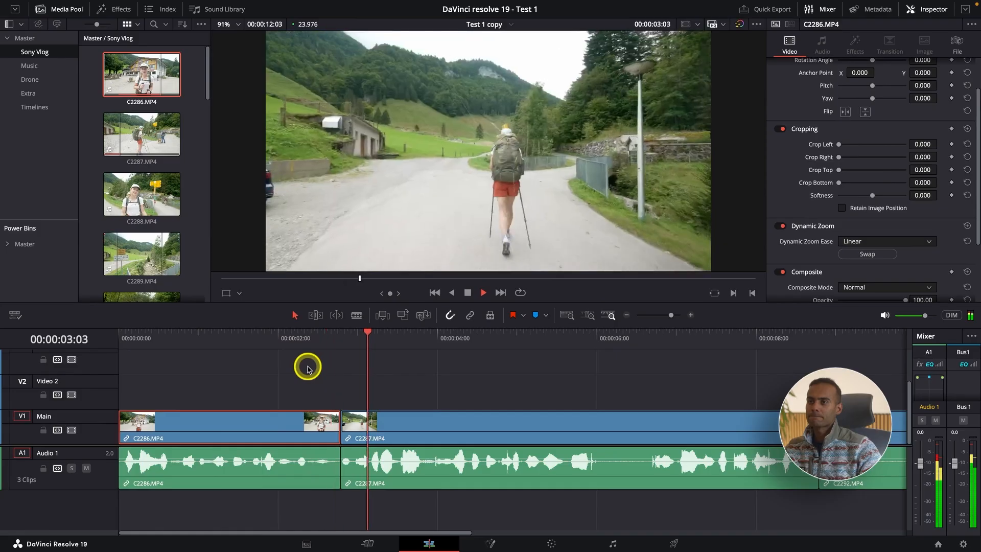
key("space")
Step: Show all three clips in the timeline and disable Dynamic Zoom on clip C2286.MP4
left_click(342, 338)
left_click(374, 415)
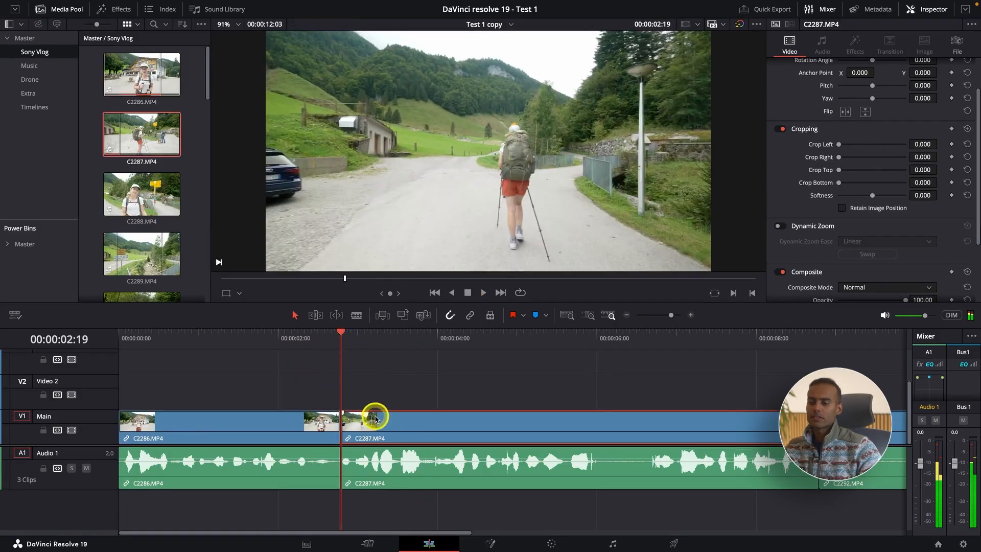
key("ctrl+minus")
left_click(470, 343)
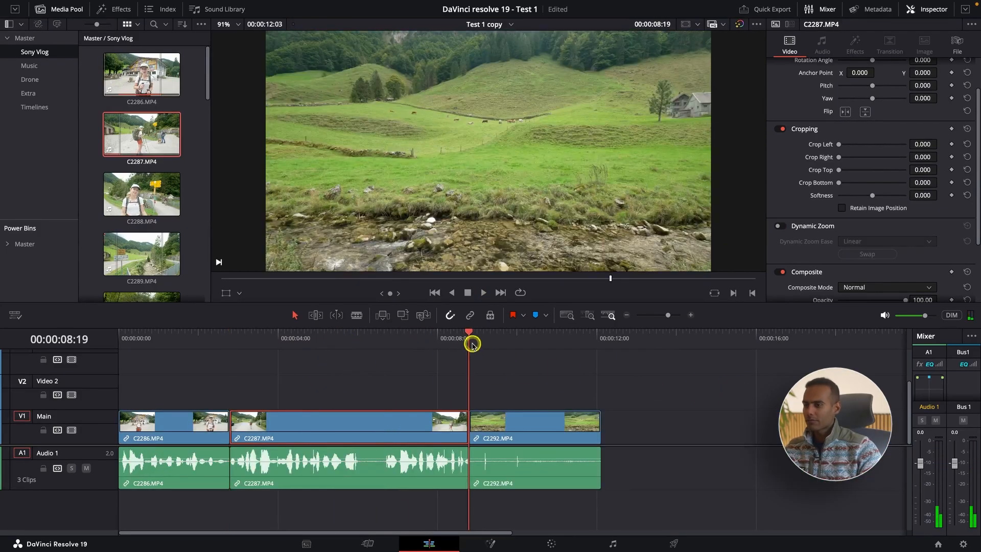
left_click(198, 341)
left_click(185, 423)
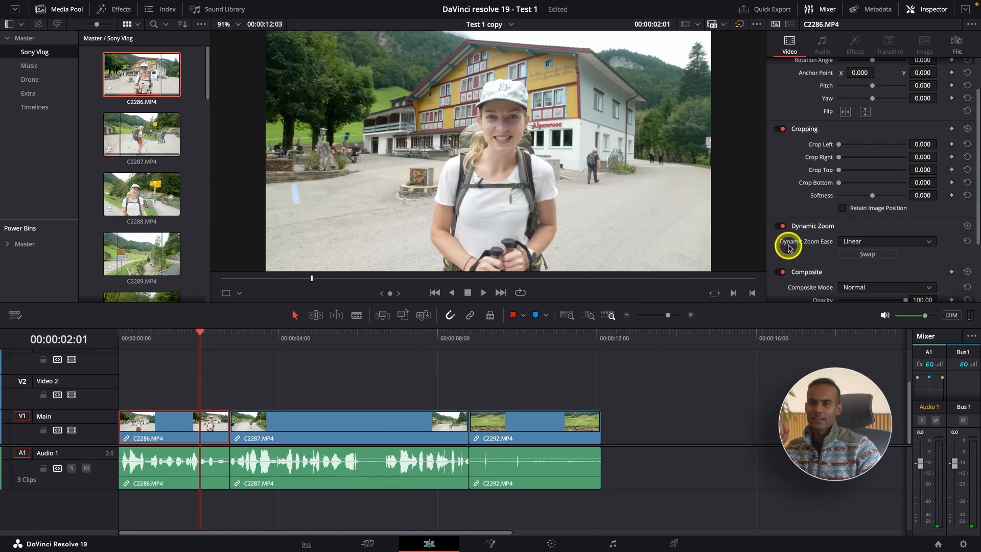
left_click(780, 225)
Step: Enable Dynamic Zoom on clip C2292.MP4 and play the clip from its start
left_click(469, 338)
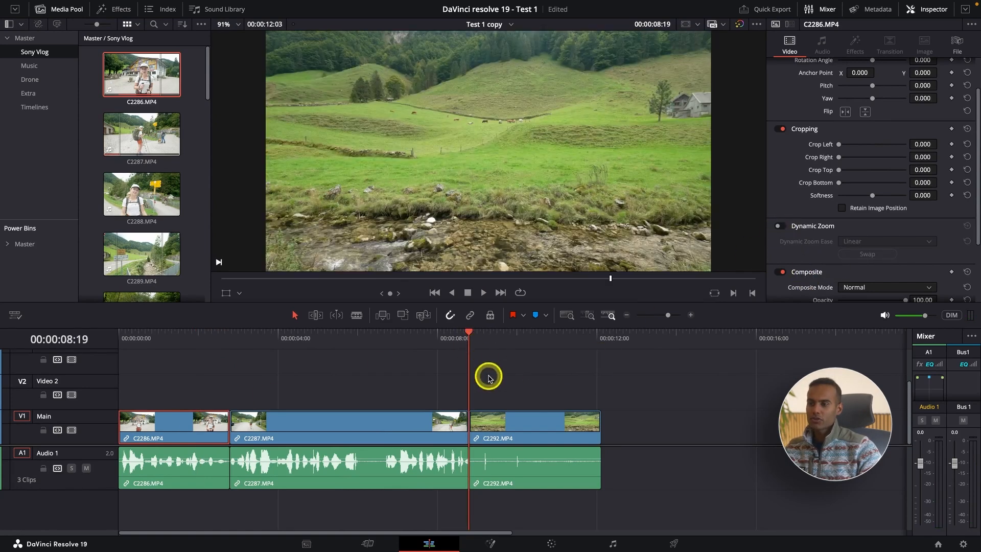
left_click(500, 416)
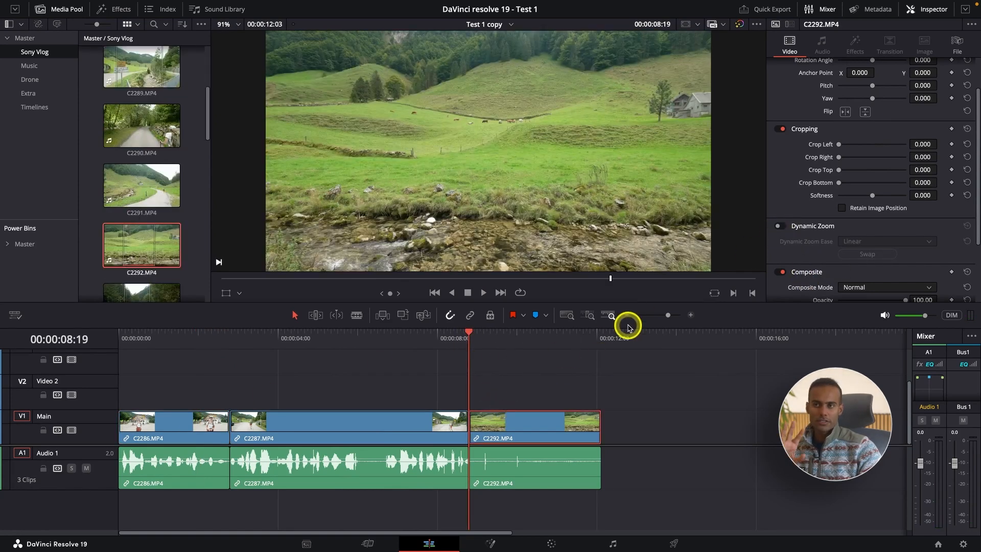
left_click(782, 226)
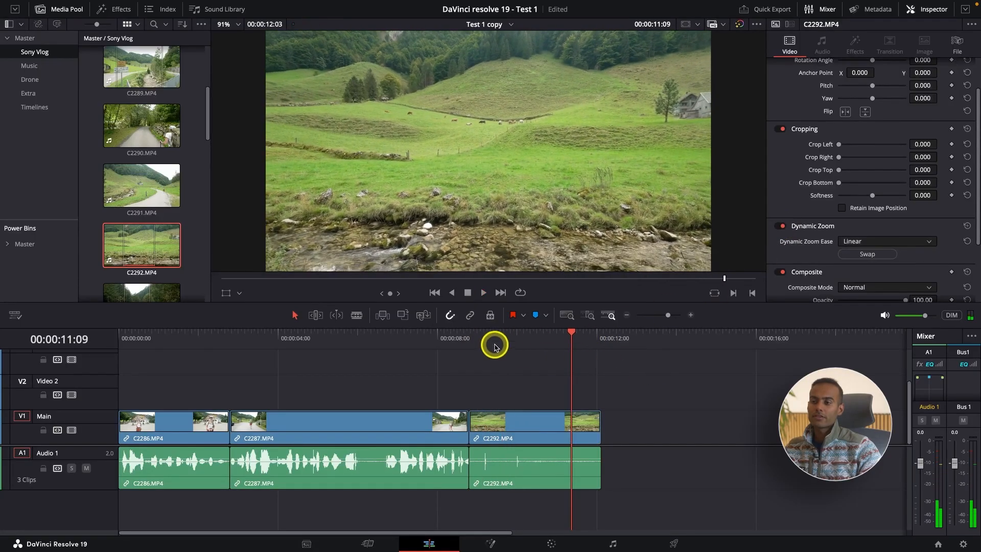
left_click_drag(461, 336, 467, 342)
key("b")
key("space")
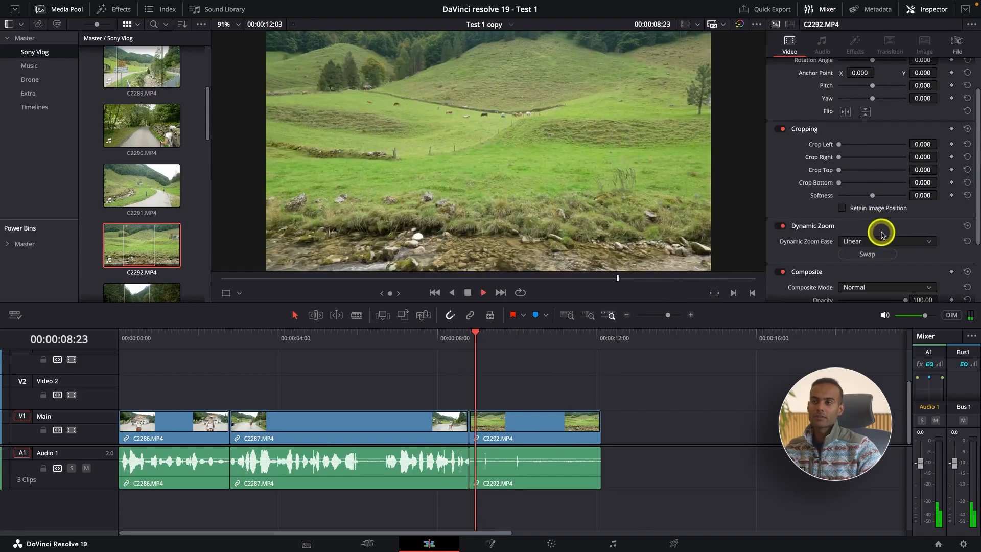
Step: Compare playback of clip C2292.MP4 with Dynamic Zoom disabled and re-enabled
left_click(780, 226)
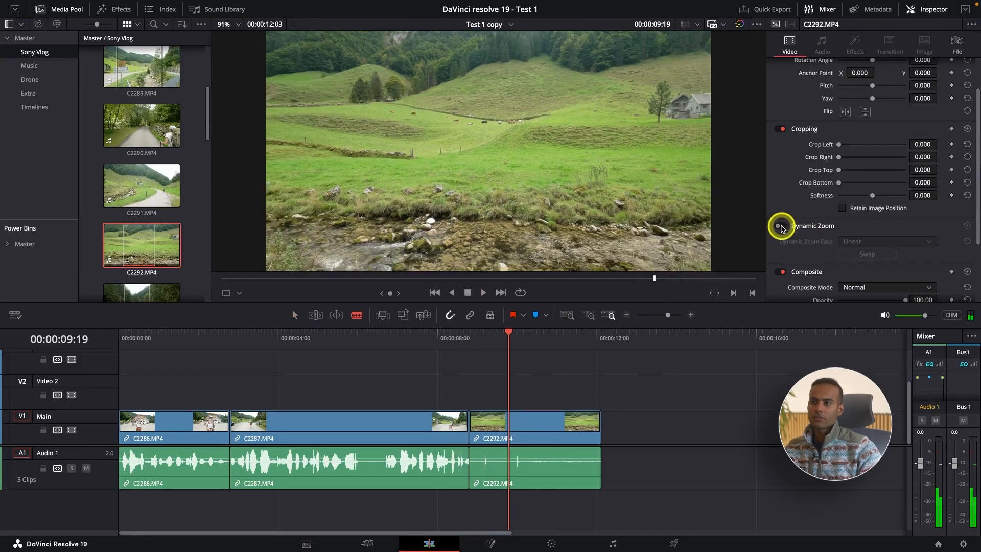
key("space")
left_click(779, 225)
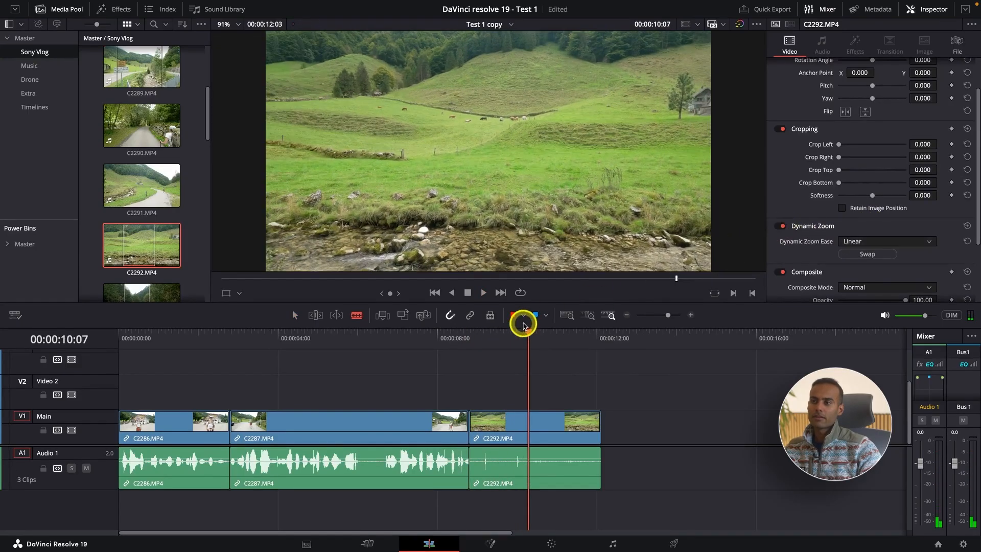
key("space")
key("space")
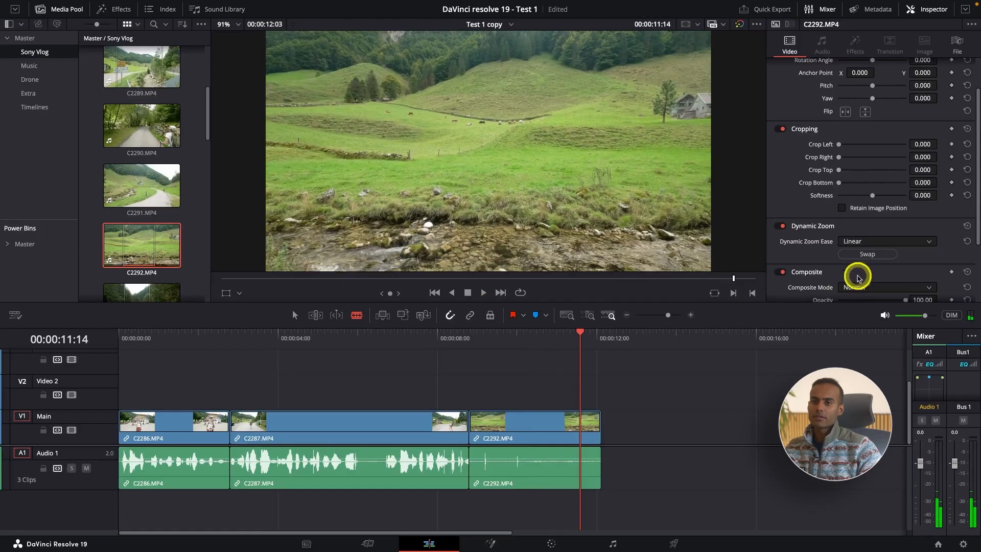
Step: Set the Dynamic Zoom Ease of clip C2292.MP4 to Ease In and play the clip twice from its start
left_click(863, 243)
left_click(867, 266)
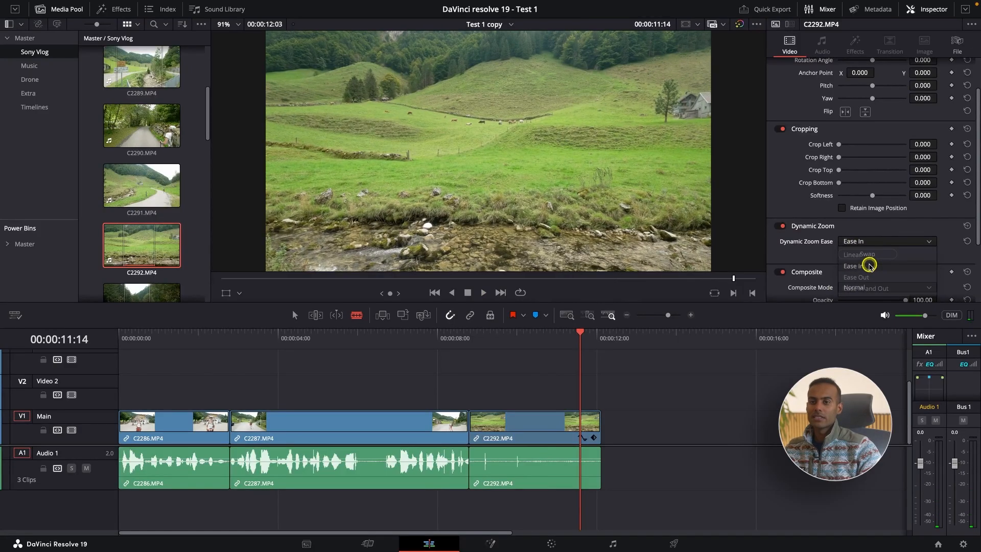
left_click(467, 341)
key("space")
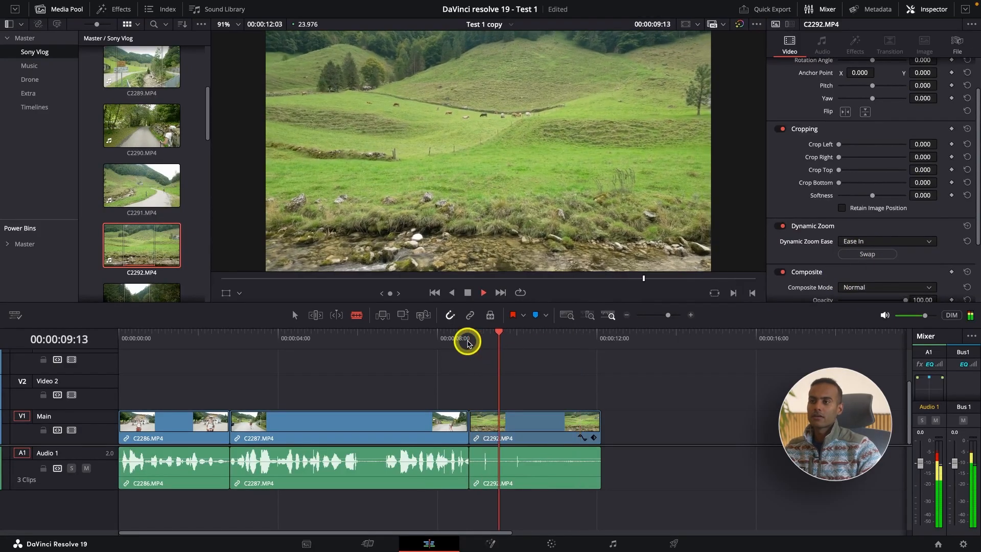
left_click(468, 343)
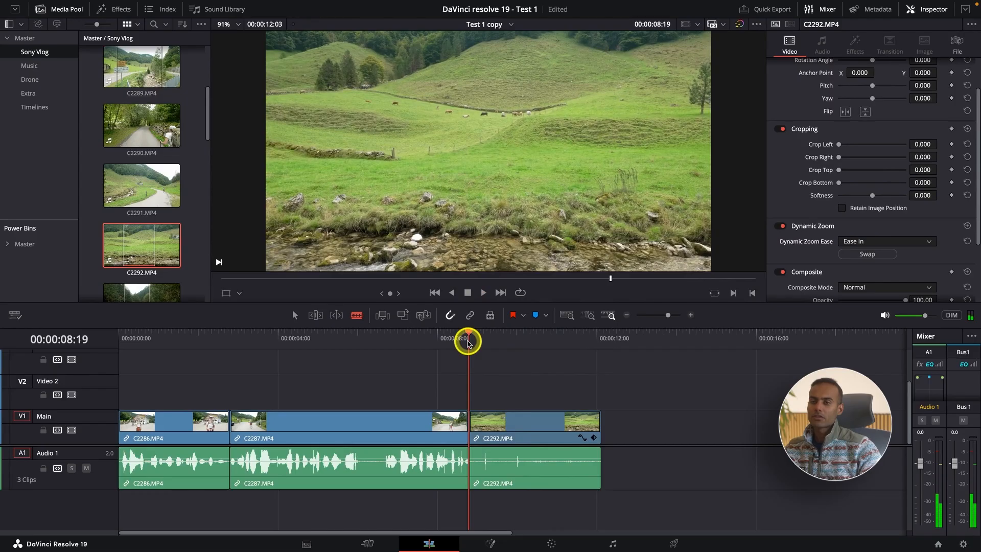
key("space")
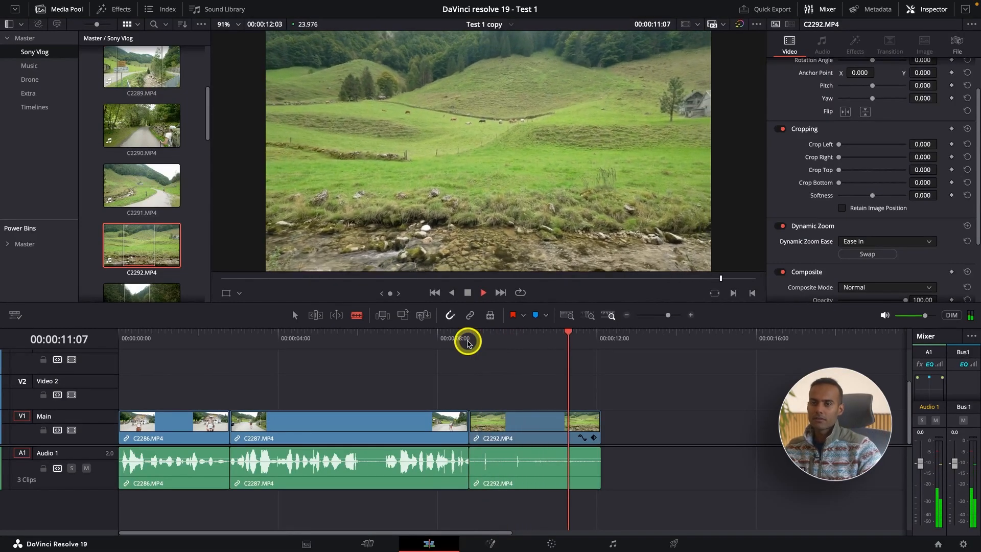
key("space")
Step: Swap the Dynamic Zoom direction of clip C2292.MP4 with Ease Out, play the clip, and reset the Dynamic Zoom settings
left_click(867, 254)
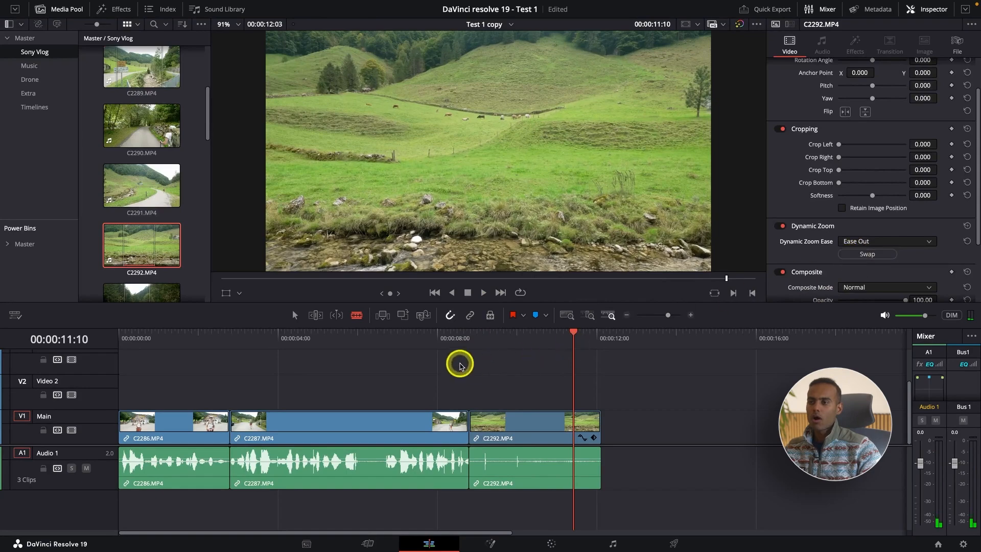
left_click(466, 337)
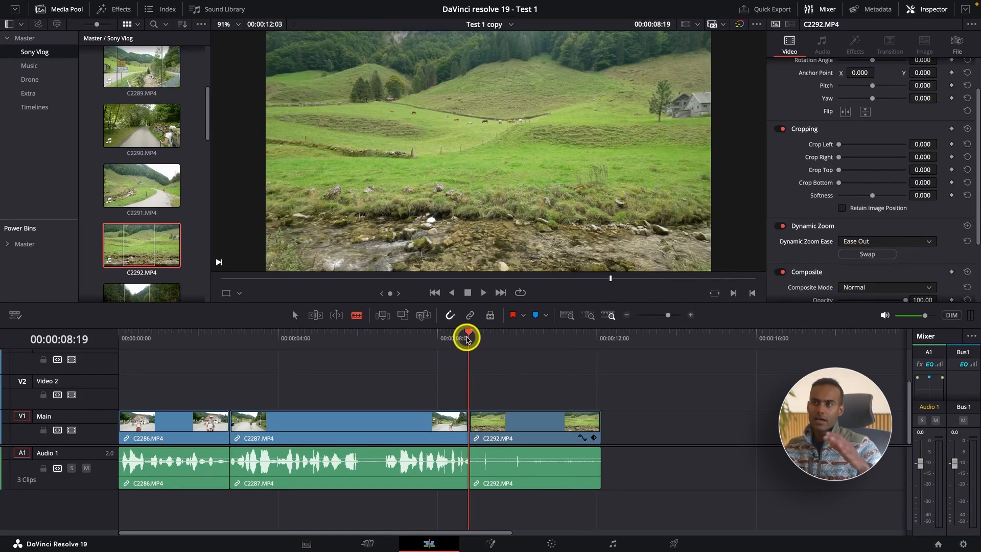
key("space")
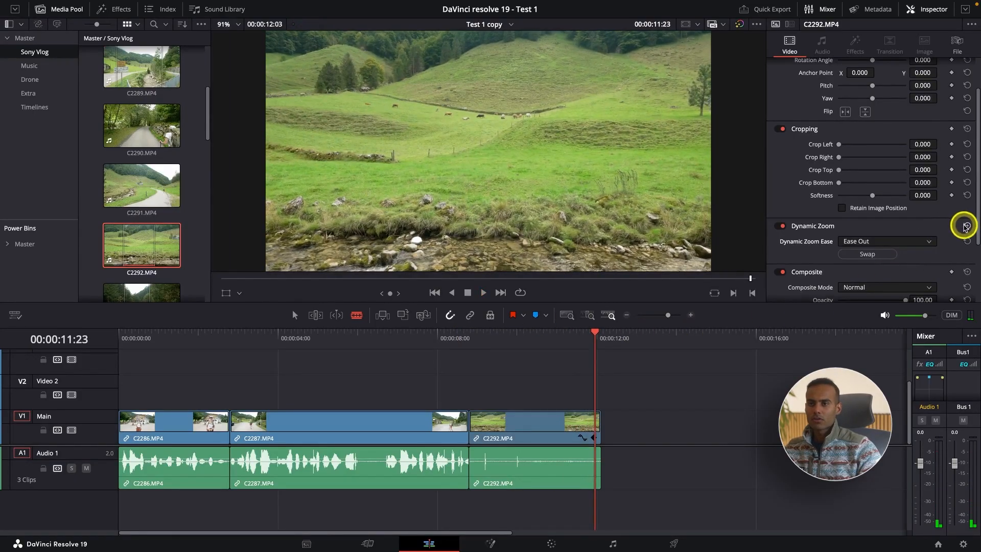
left_click(966, 226)
Step: Find the Film-burn-transitions clip in the Master power bin and add it to the project's Extra bin
scroll(965, 227, "down", 3)
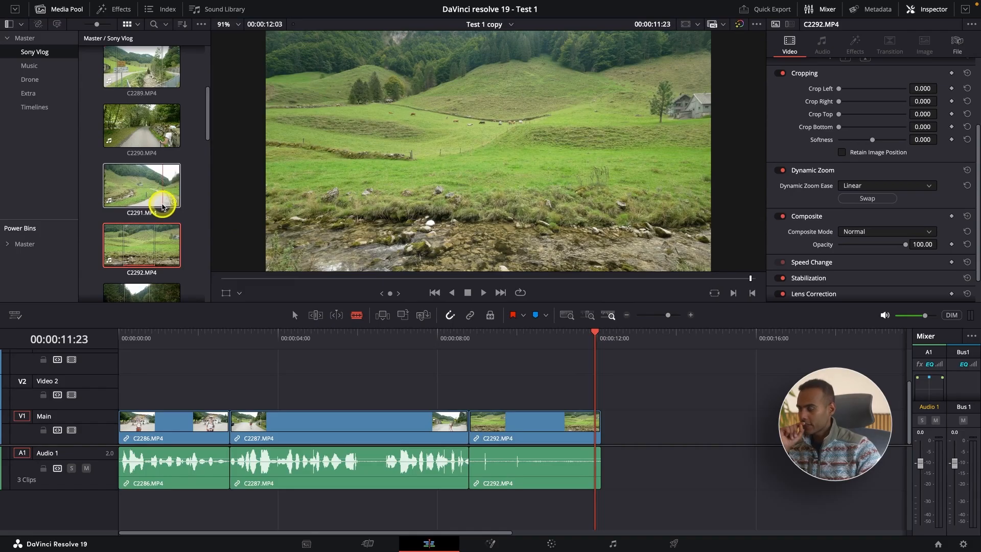
scroll(162, 207, "down", 6)
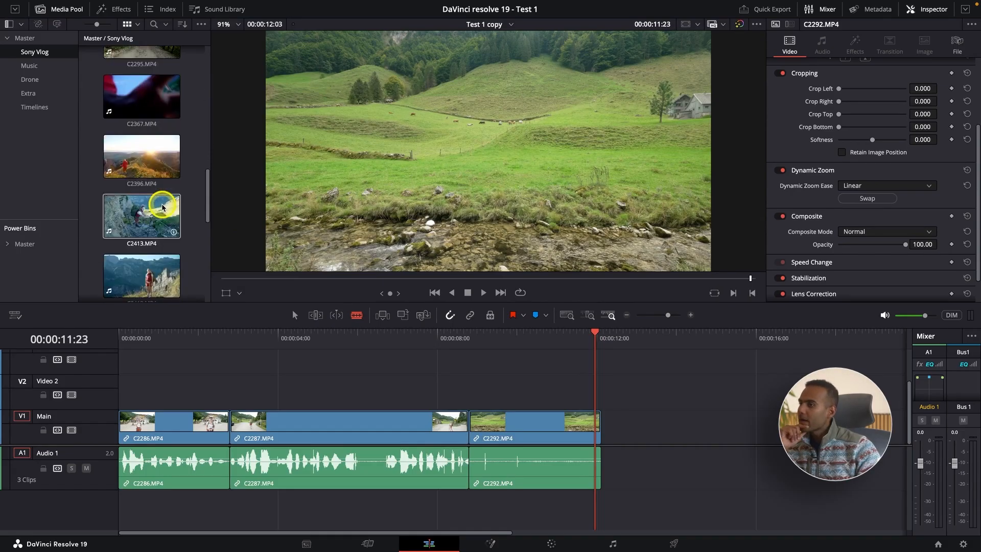
left_click(23, 38)
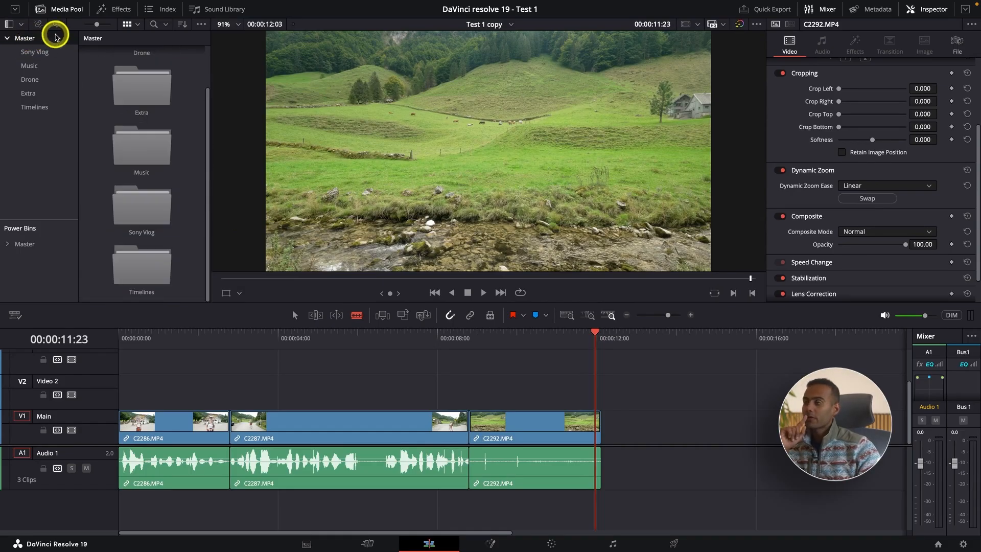
double_click(147, 92)
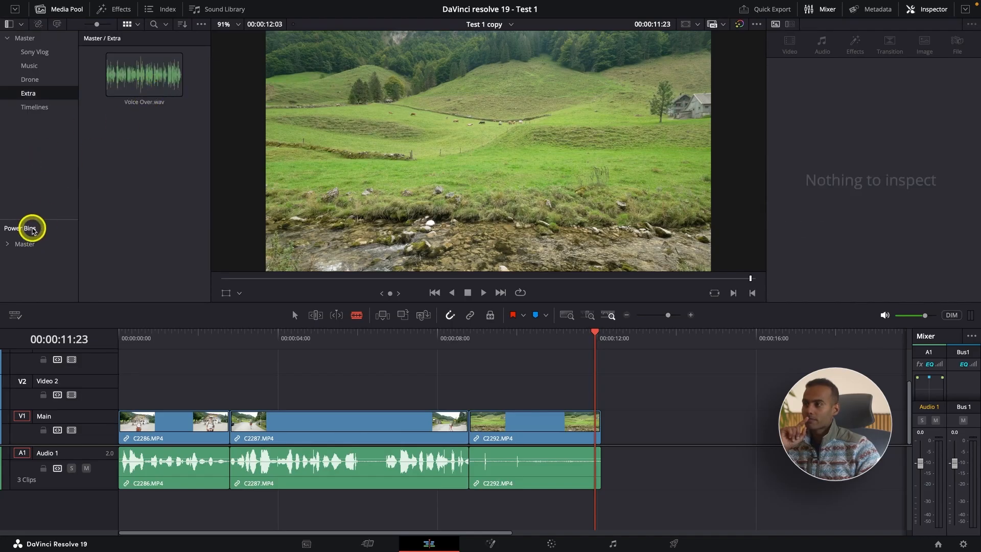
left_click(23, 246)
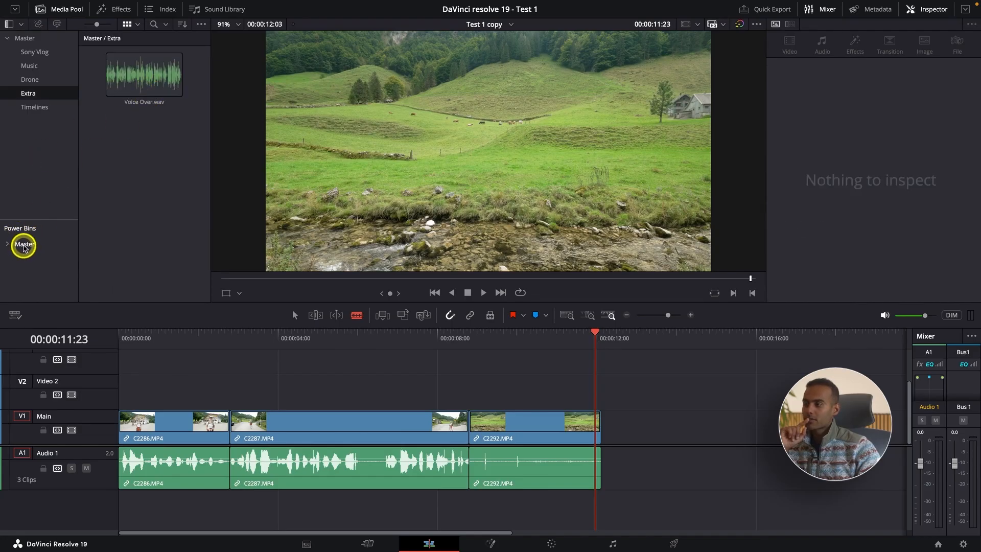
scroll(141, 246, "down", 5)
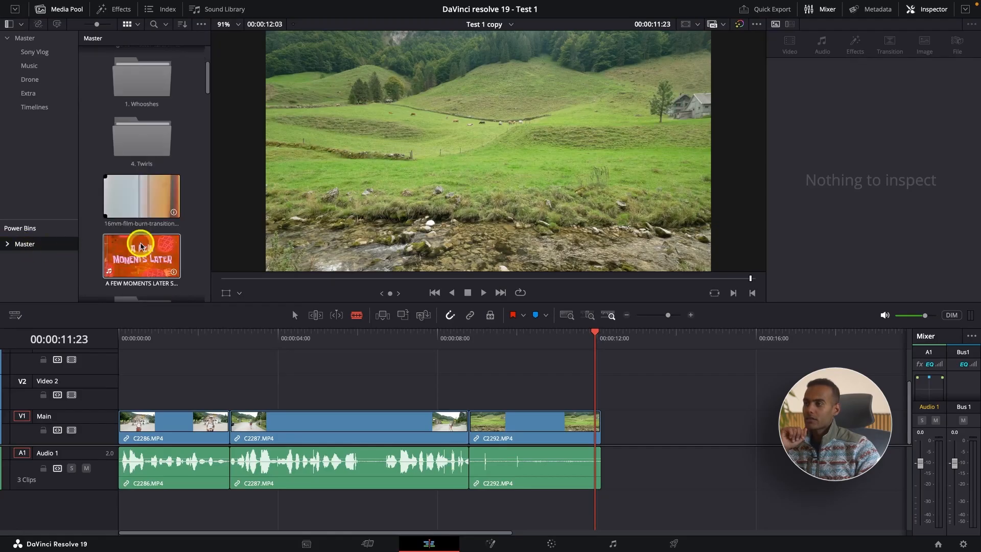
scroll(141, 246, "down", 3)
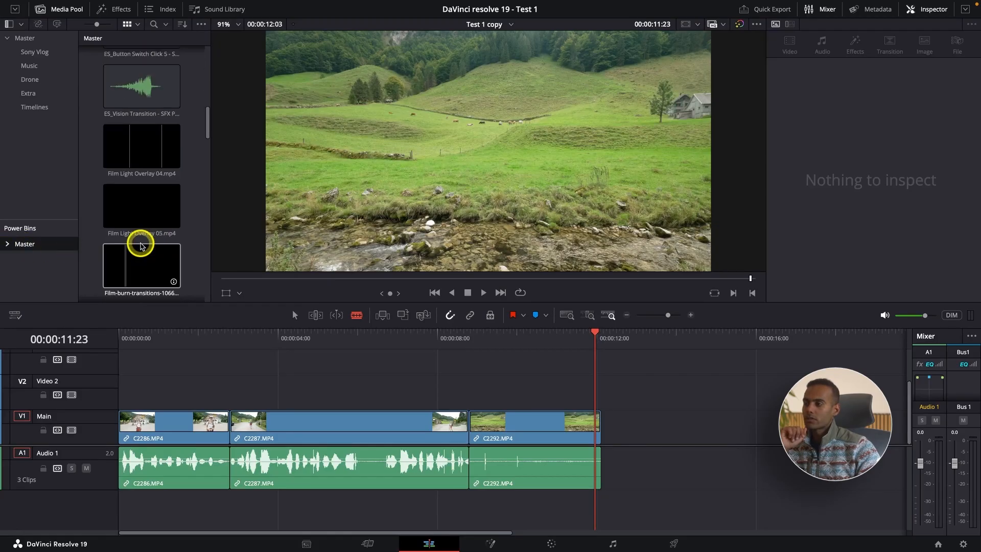
scroll(141, 245, "down", 3)
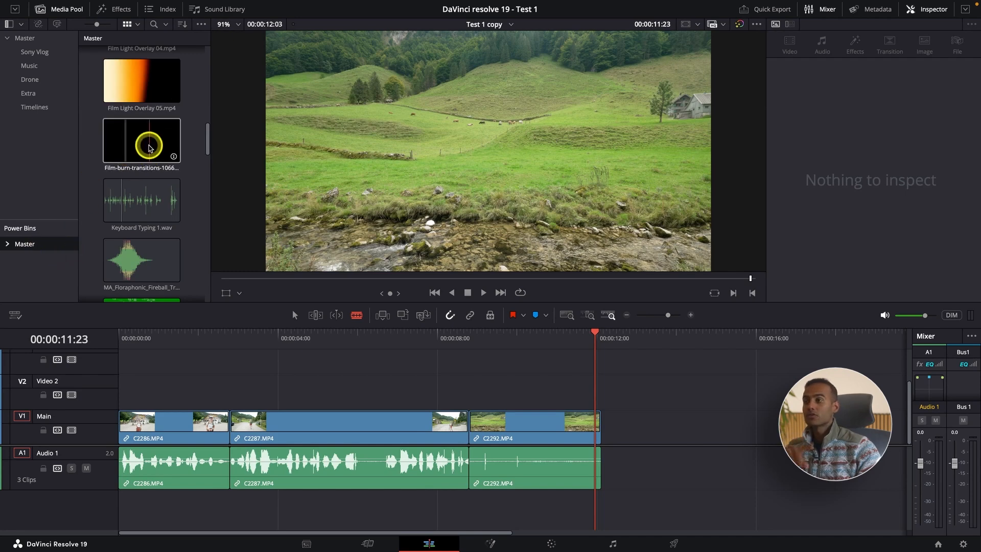
mouse_move(149, 148)
left_mouse_down()
mouse_move(56, 91)
mouse_move(37, 97)
left_mouse_up()
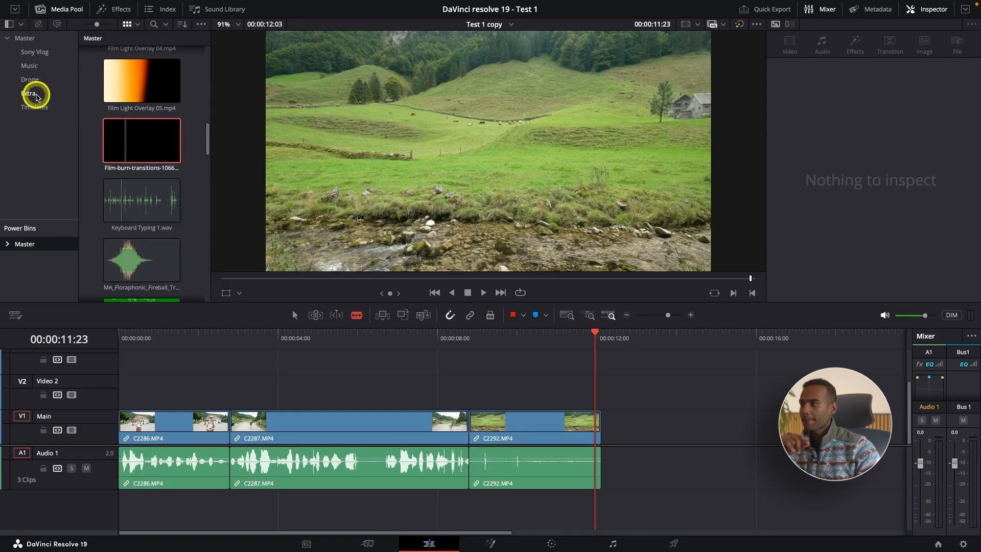
Step: Load the Film-burn-transitions clip from the Extra bin into the source viewer and preview its different burns
left_click(31, 41)
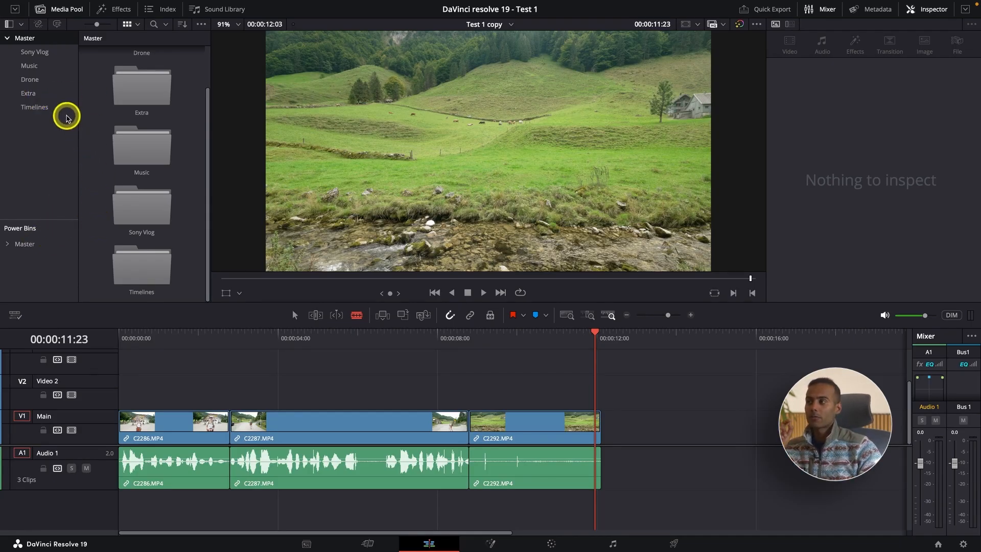
left_click(29, 93)
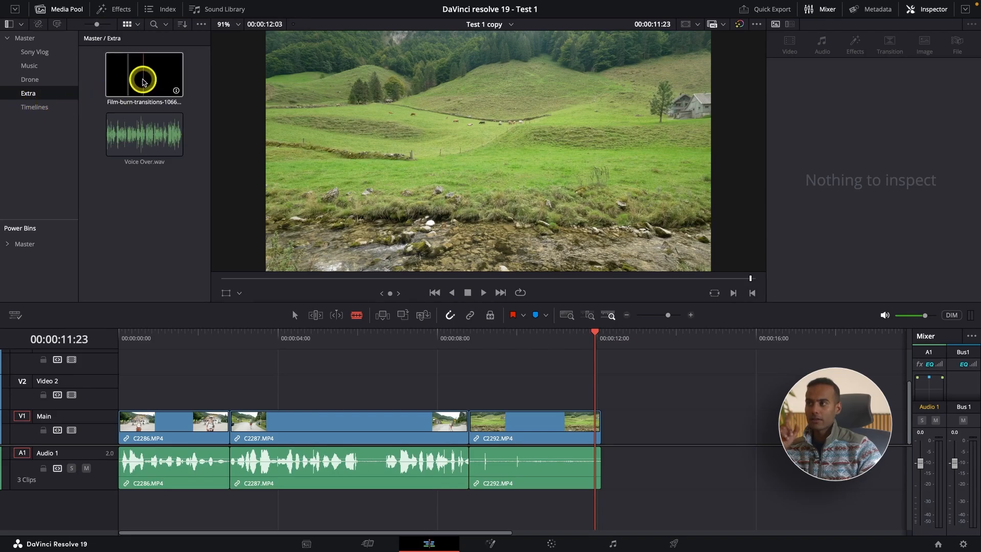
left_click(144, 82)
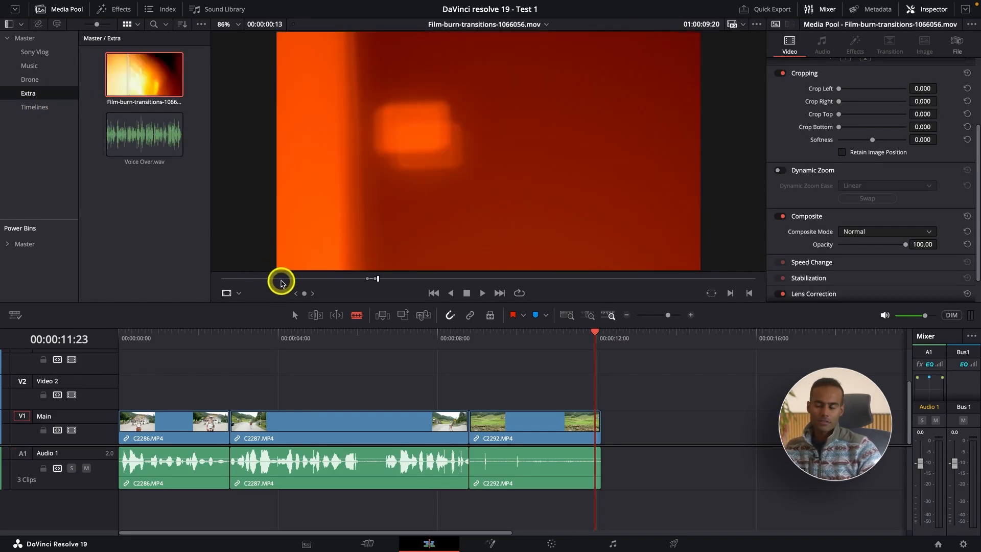
left_click(282, 280)
key("space")
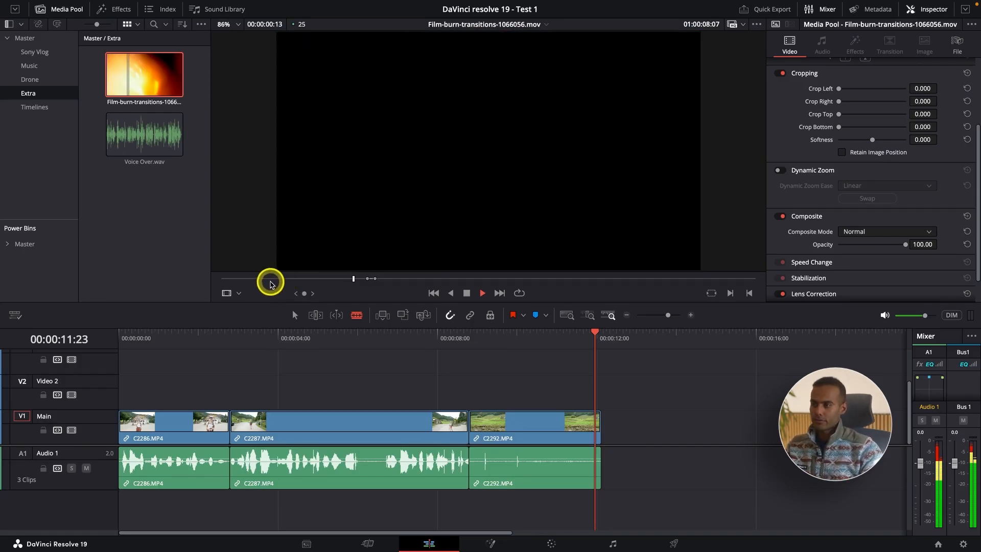
mouse_move(267, 278)
left_mouse_down()
mouse_move(243, 278)
mouse_move(634, 281)
mouse_move(611, 280)
mouse_move(673, 265)
left_mouse_up()
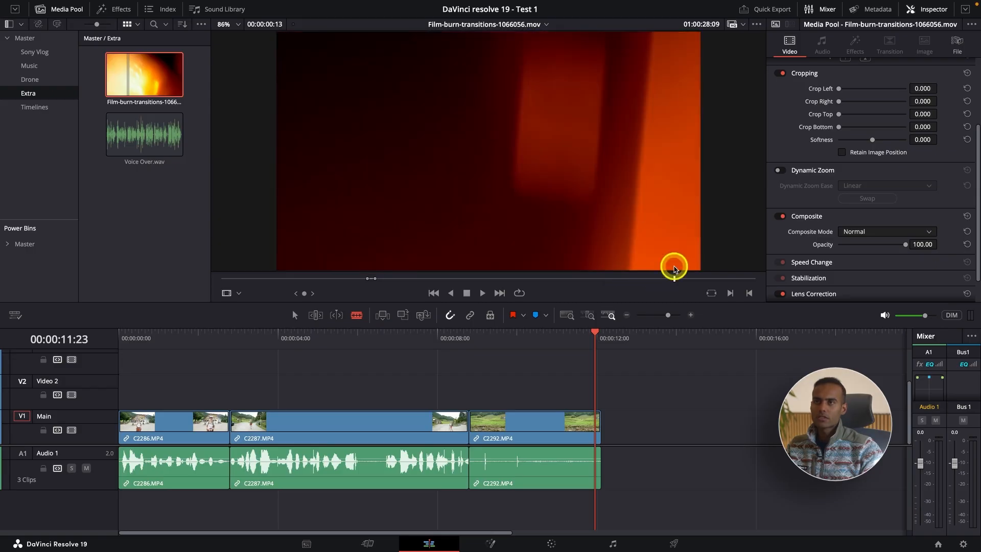
left_click(751, 279)
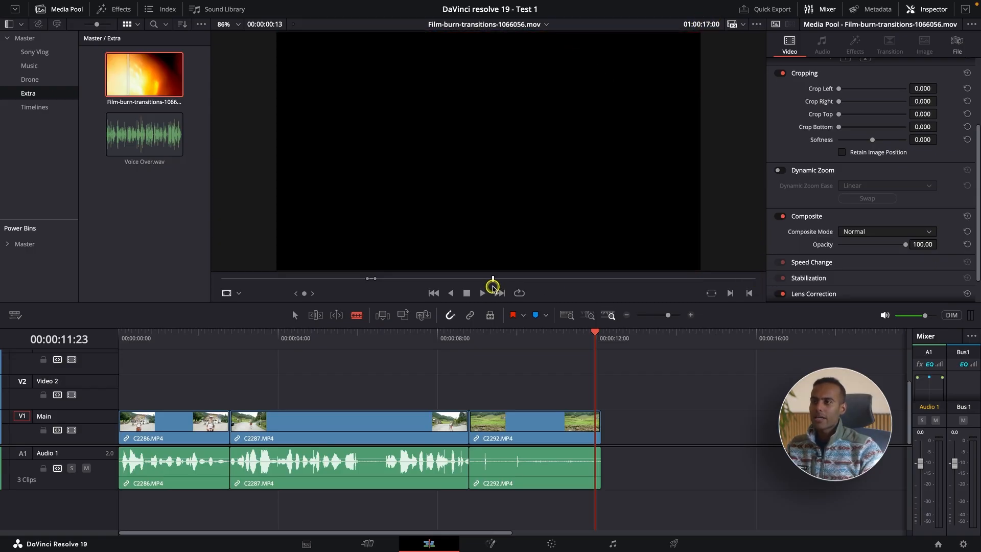
Step: Mark a burn section of about one second in the Film-burn-transitions clip and place it on Video 2 above clip C2292.MP4
left_click_drag(494, 285, 497, 284)
key("space")
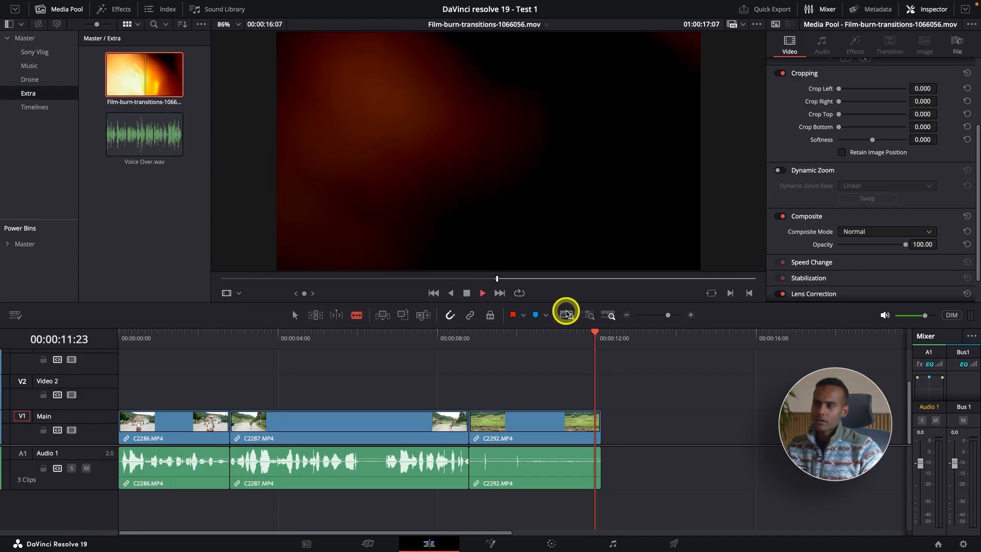
left_click_drag(501, 278, 506, 280)
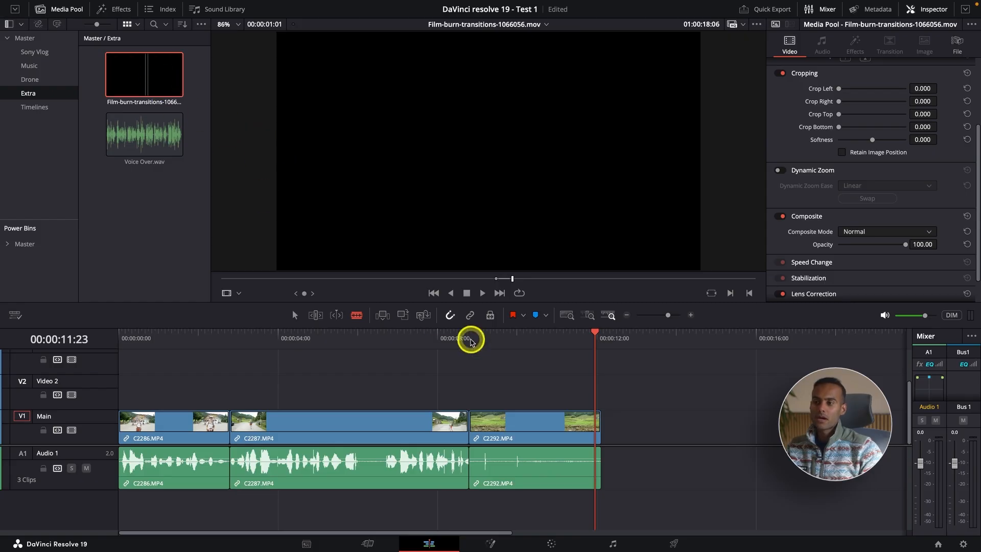
left_click_drag(608, 337, 602, 338)
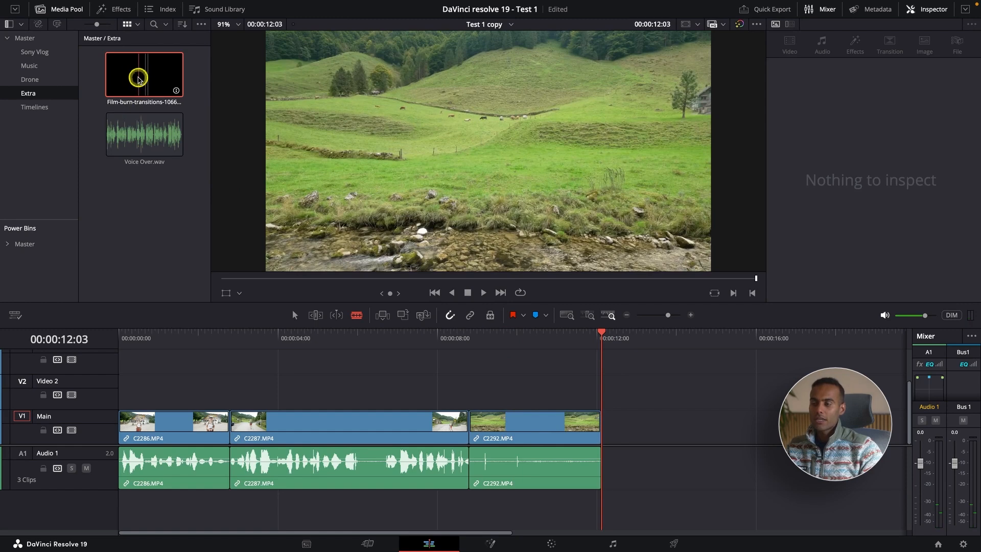
mouse_move(138, 78)
left_mouse_down()
mouse_move(442, 343)
mouse_move(520, 386)
left_mouse_up()
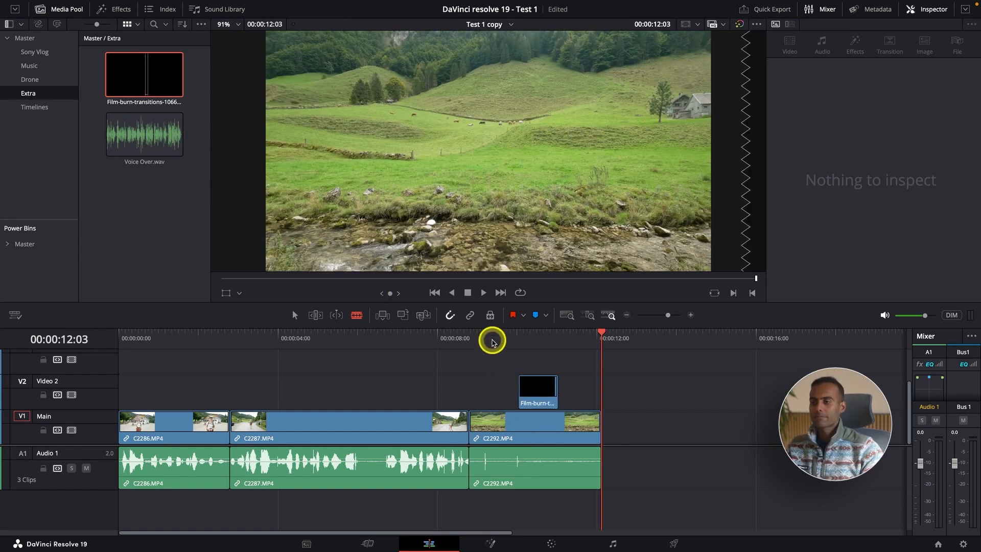
Step: Play the timeline through the film-burn overlay, then park the playhead on it at 00:00:10:05
left_click(492, 342)
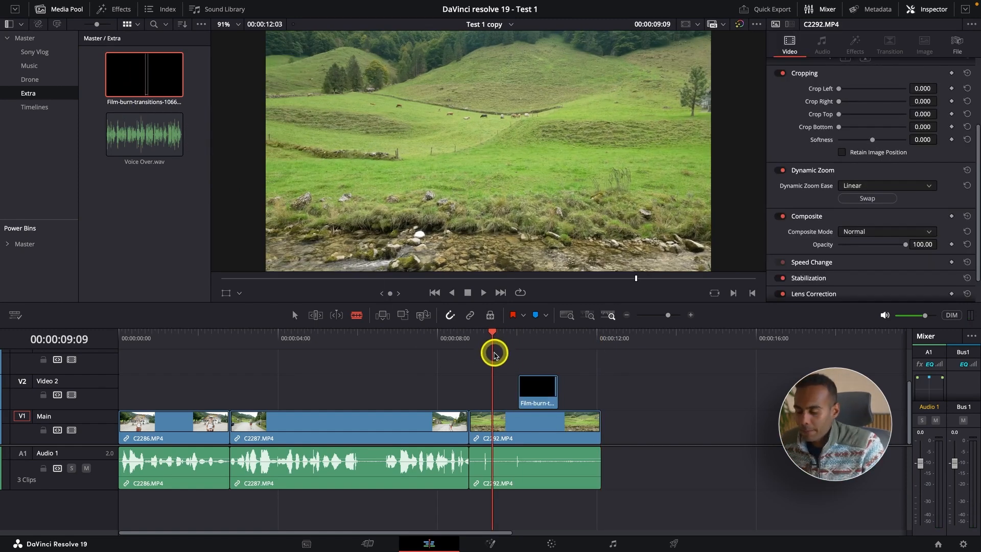
key("a")
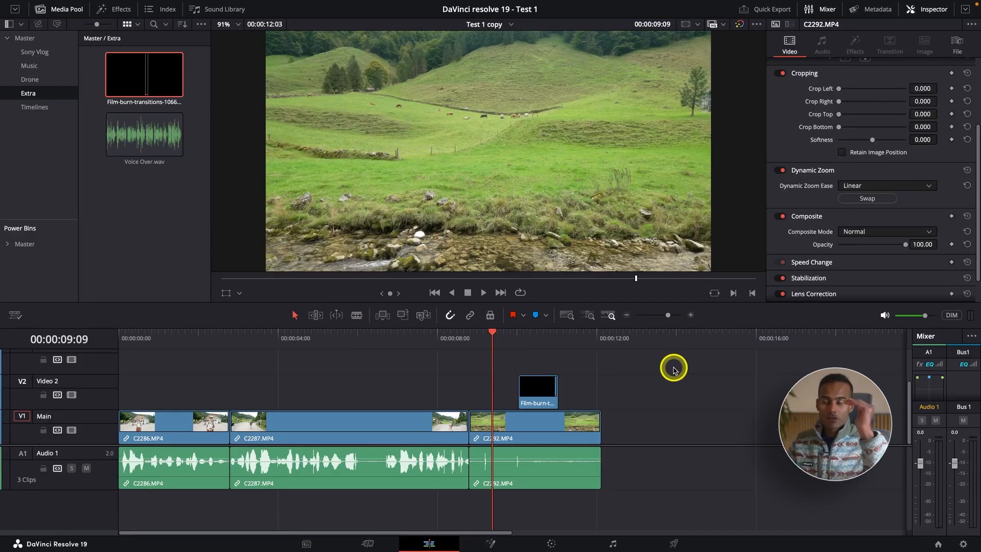
key("space")
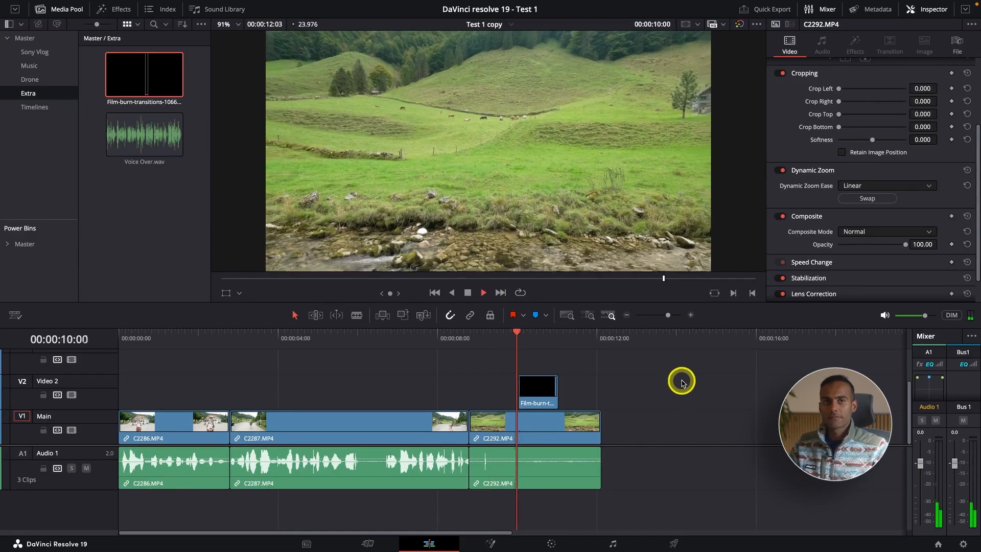
left_click(478, 338)
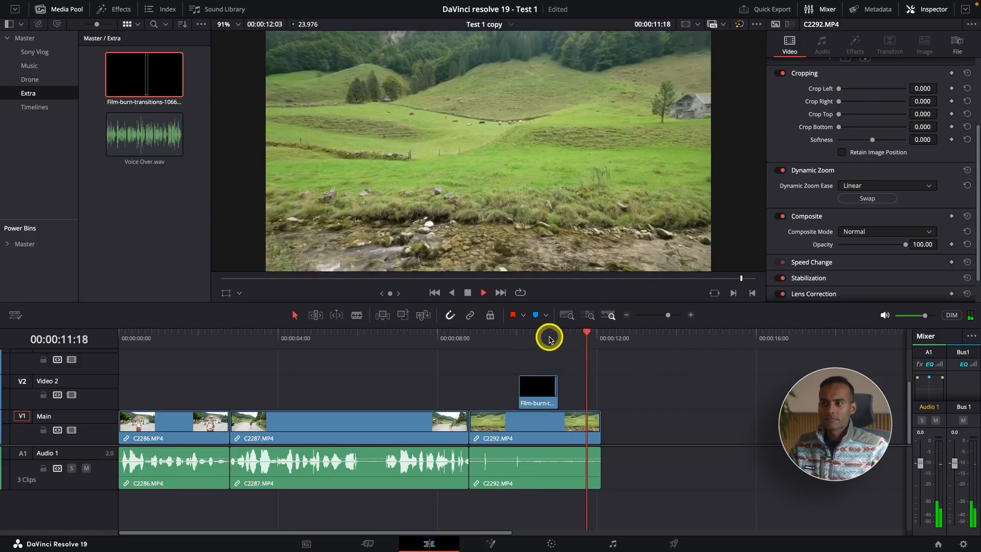
mouse_move(548, 337)
left_mouse_down()
mouse_move(521, 340)
mouse_move(574, 349)
left_mouse_up()
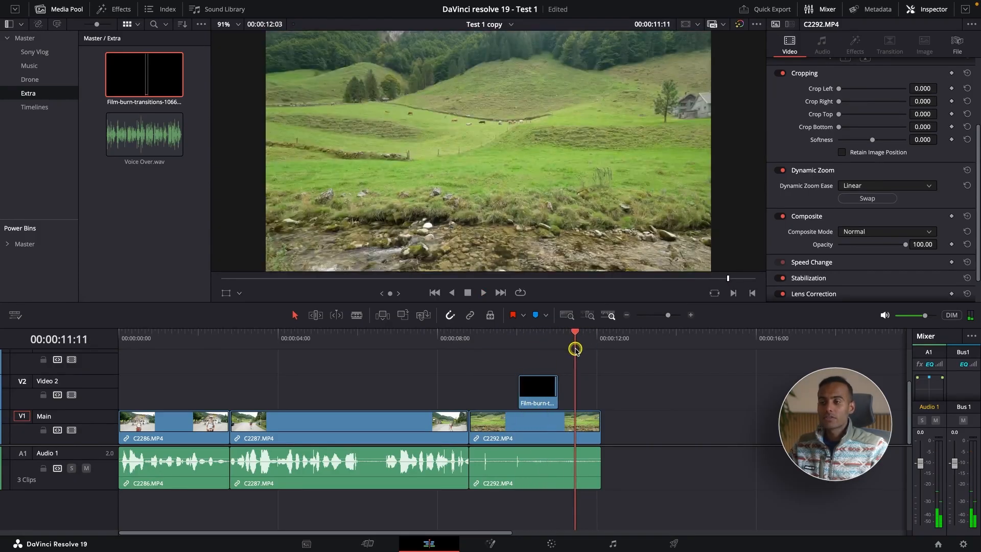
left_click(532, 339)
left_click_drag(531, 339, 525, 340)
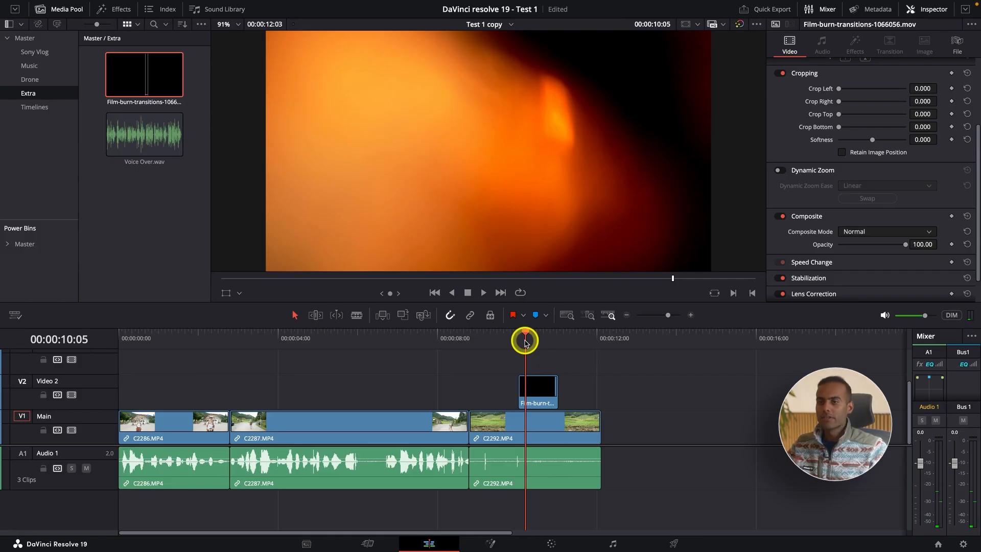
Step: Set the film-burn overlay's Composite Mode to Screen, trying its Opacity and leaving it at 100
scroll(894, 225, "down", 2)
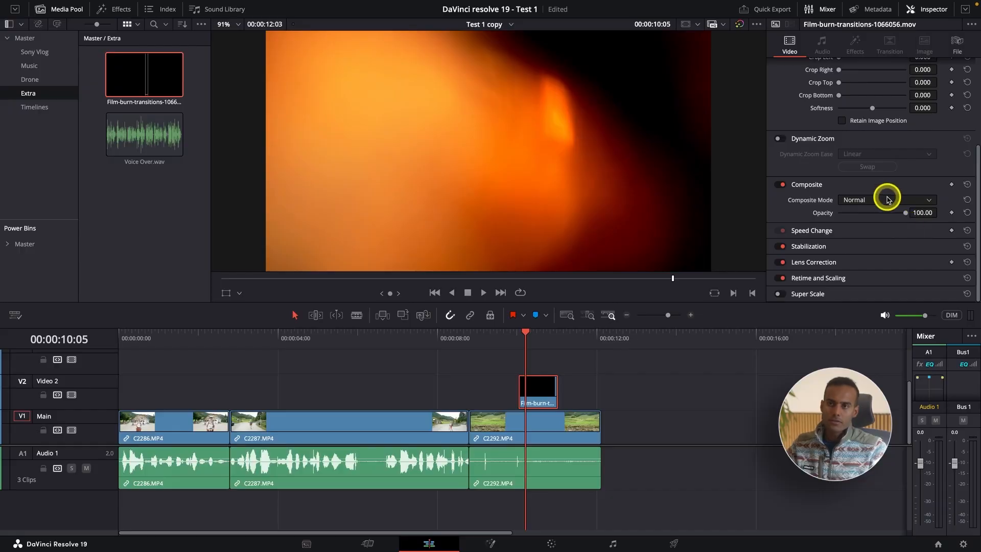
left_click(886, 198)
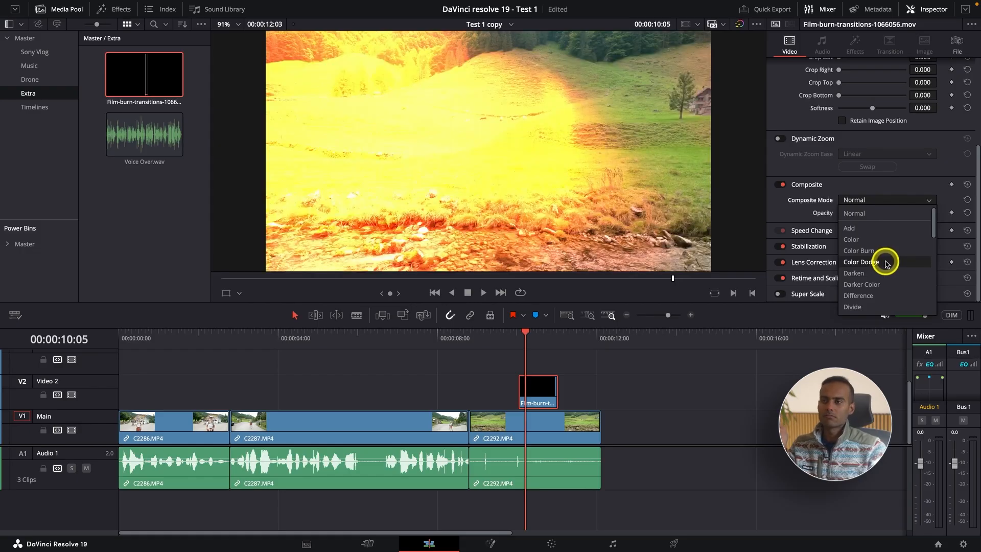
scroll(885, 277, "down", 1)
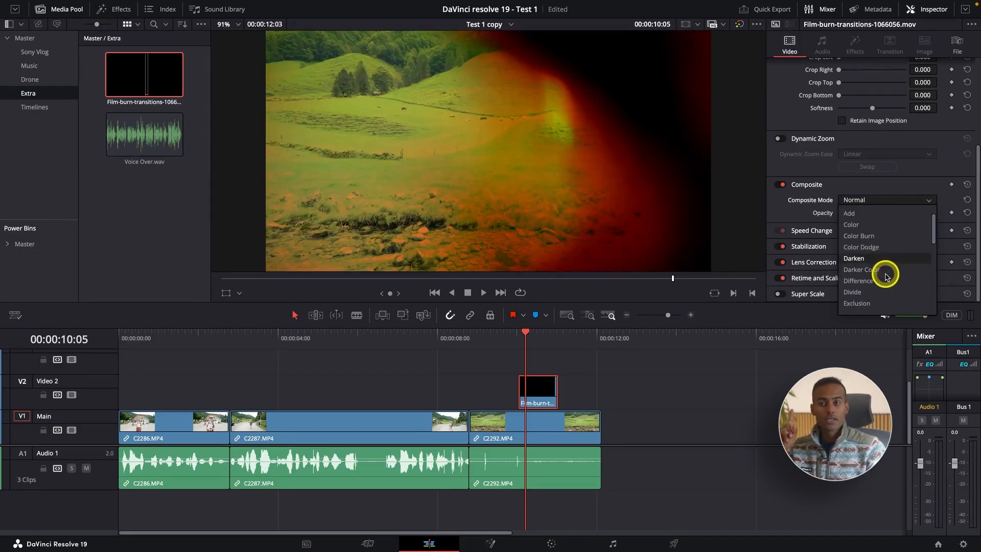
scroll(863, 230, "down", 10)
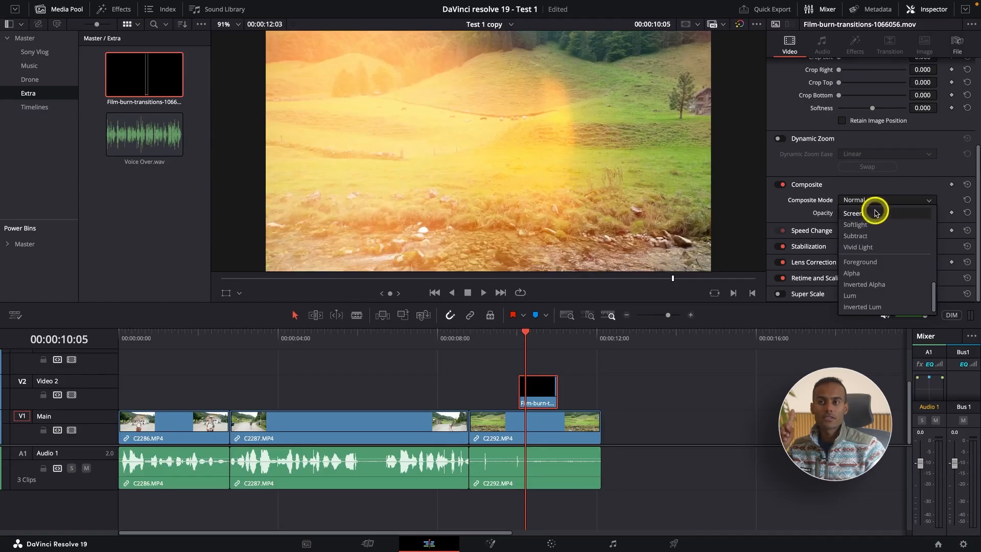
left_click(875, 213)
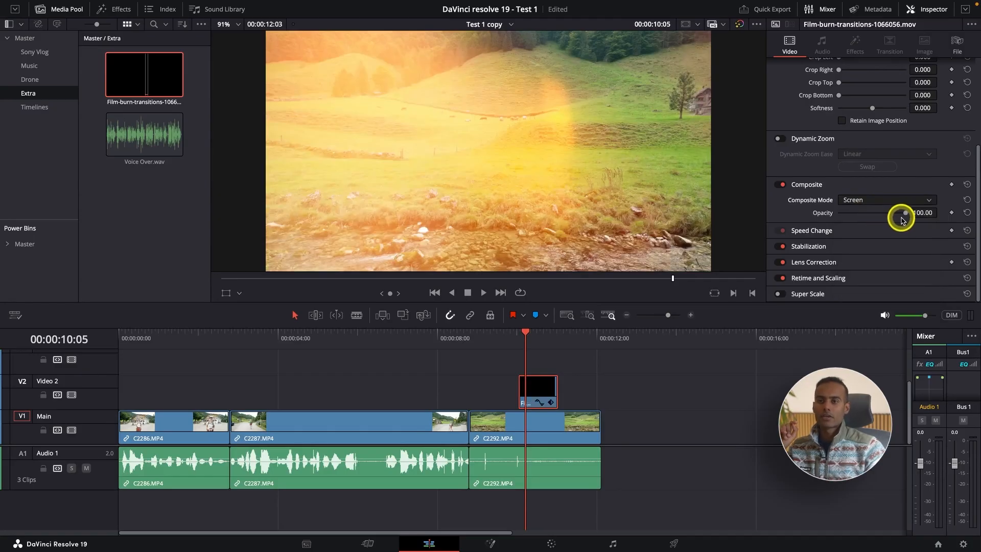
mouse_move(905, 214)
left_mouse_down()
mouse_move(825, 221)
mouse_move(947, 223)
left_mouse_up()
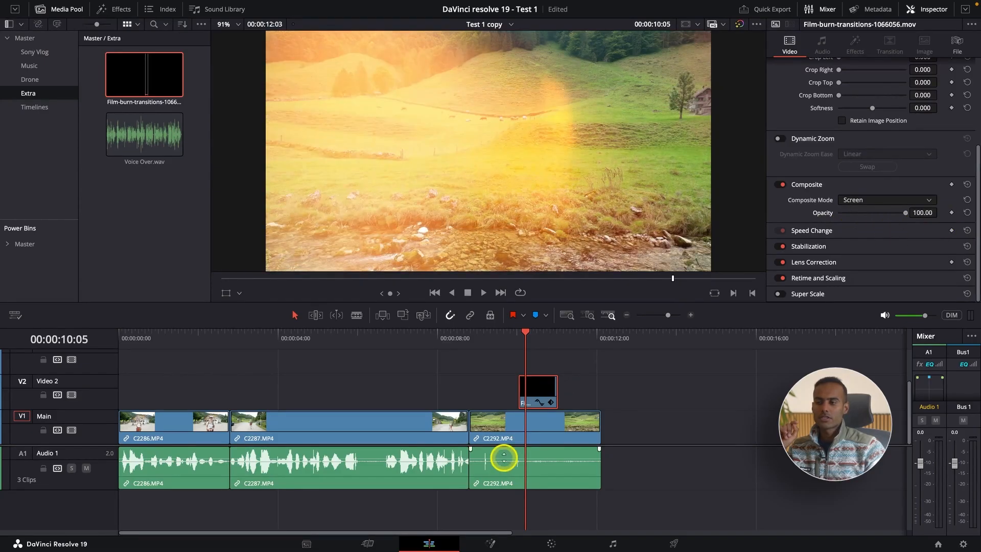
Step: Play the timeline through the blended film-burn overlay on clip C2292.MP4 and scrub over it
left_click(489, 341)
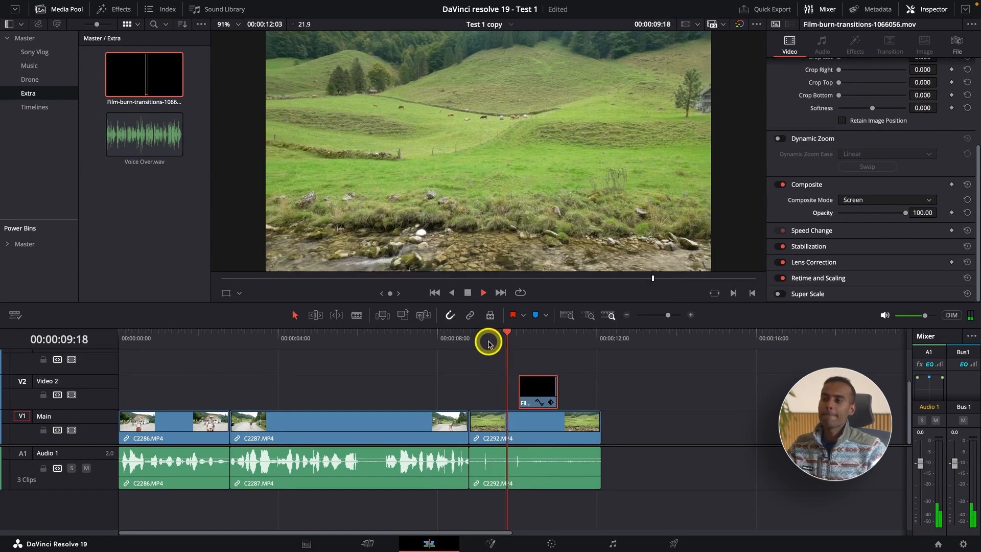
left_click(533, 390)
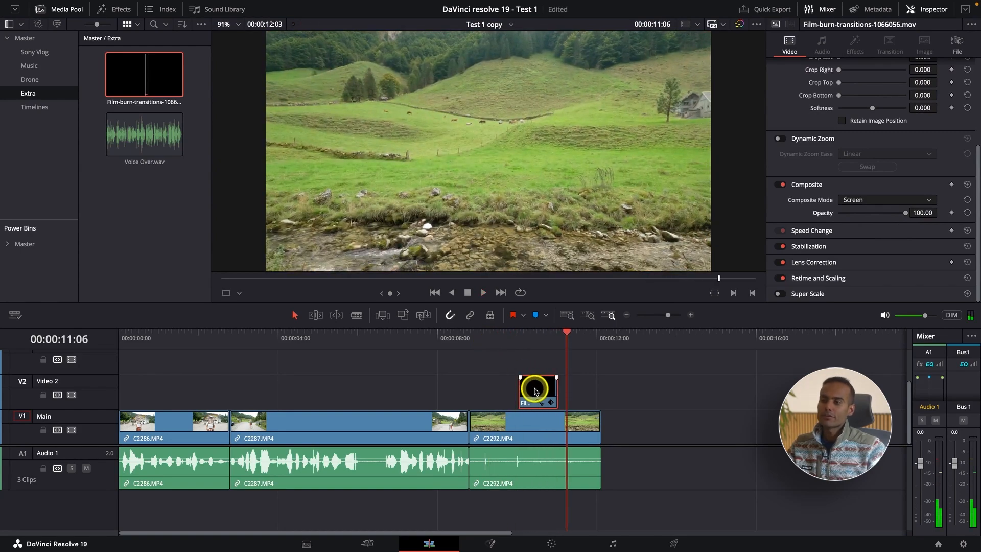
left_click_drag(519, 337, 548, 339)
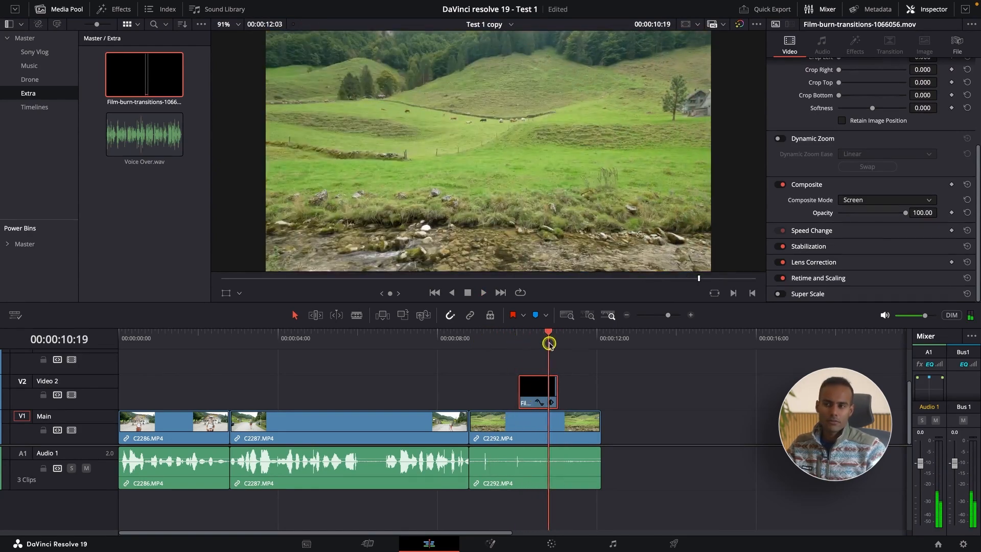
Step: Move the film-burn overlay over the cut between C2287.MP4 and C2292.MP4 and play the transition
left_click(534, 391)
left_click_drag(535, 391, 465, 390)
left_click(416, 335)
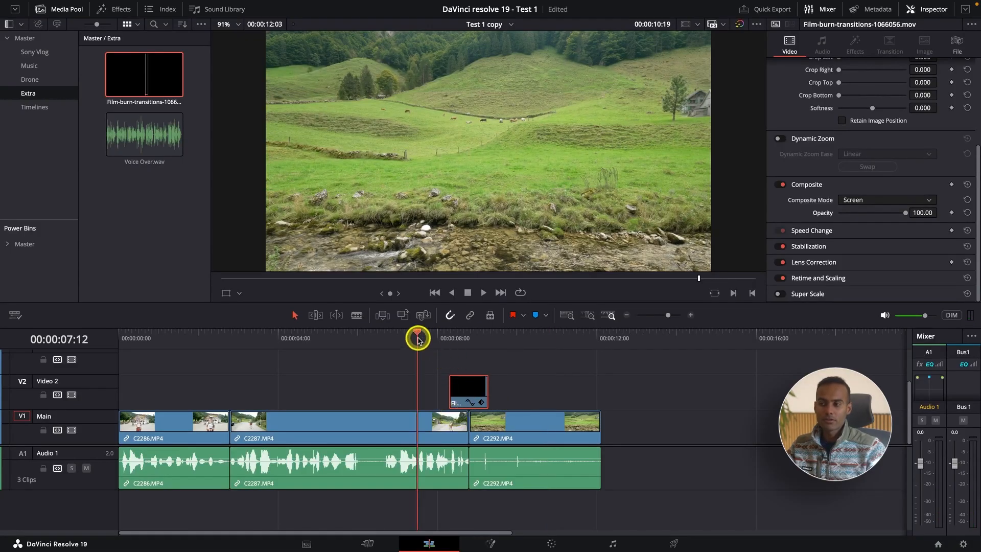
key("space")
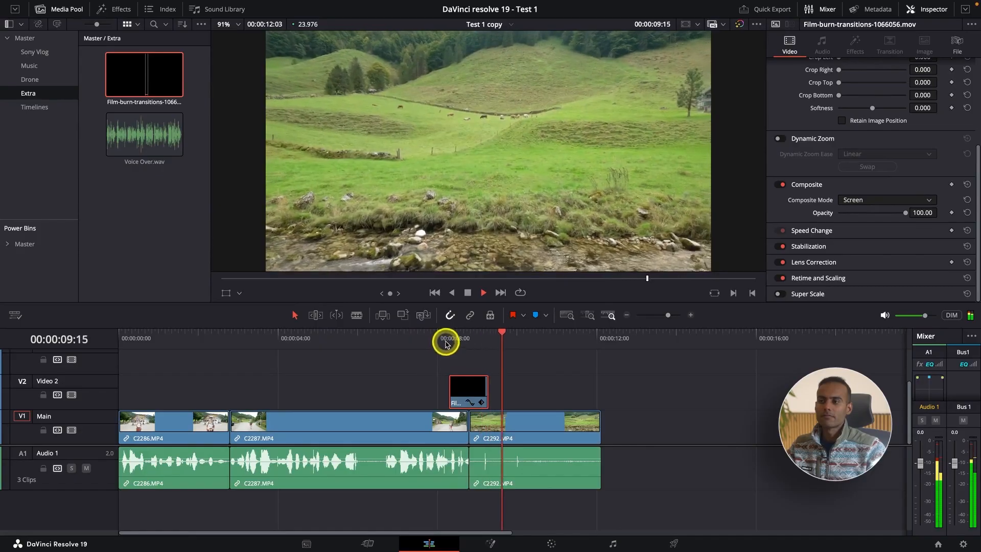
left_click(443, 341)
key("super+equal")
key("space")
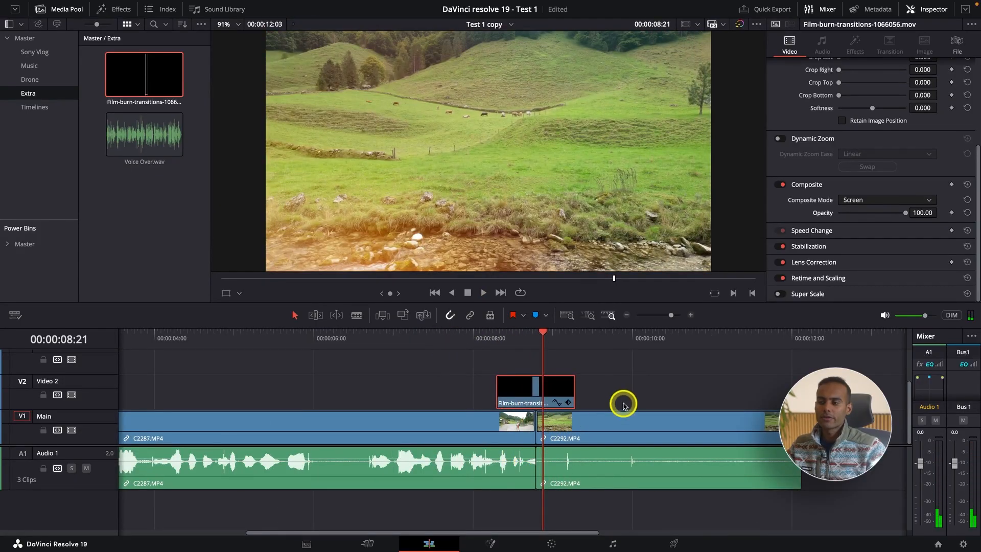
Step: Shift clip C2292.MP4 two frames earlier under the film-burn overlay and play the transition again
left_click(672, 458)
left_click_drag(670, 439, 665, 437)
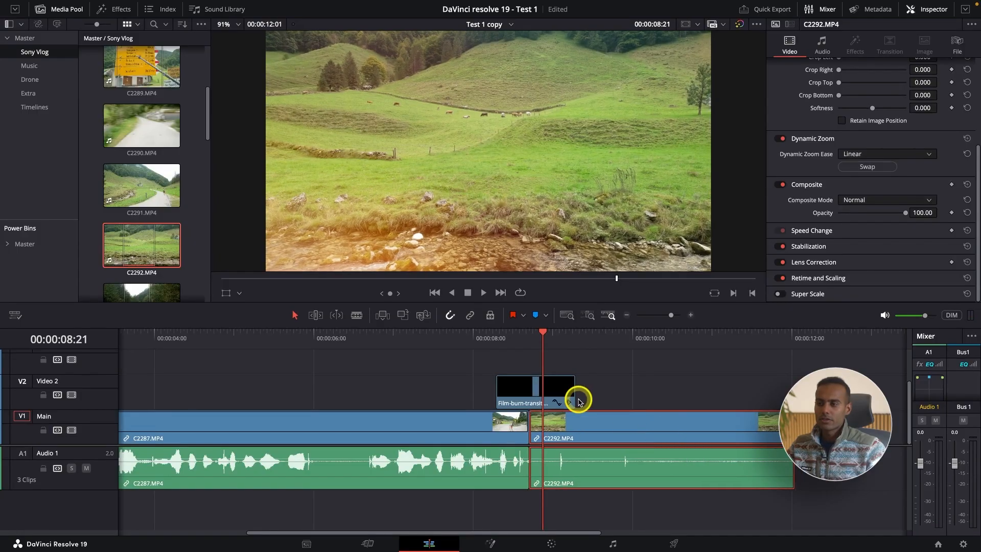
left_click(380, 334)
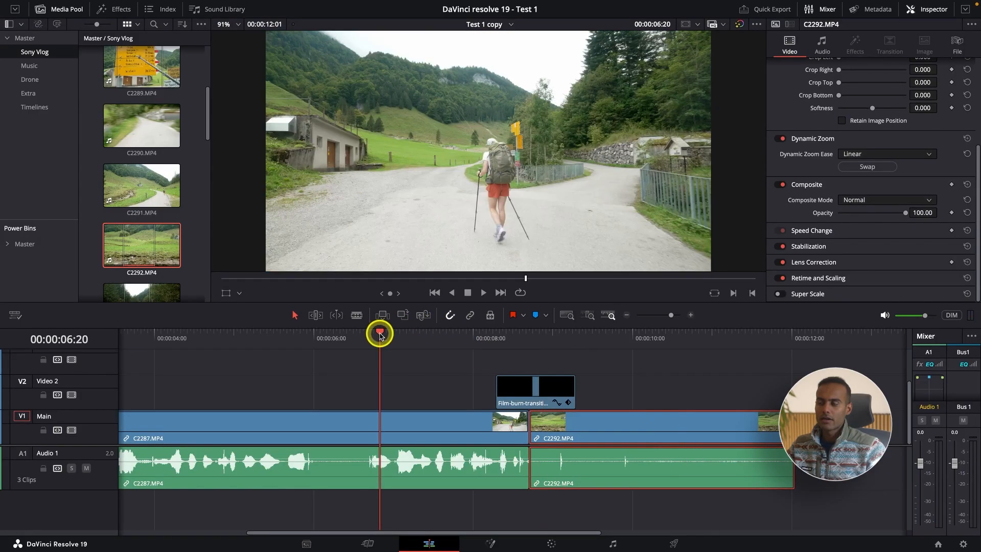
key("space")
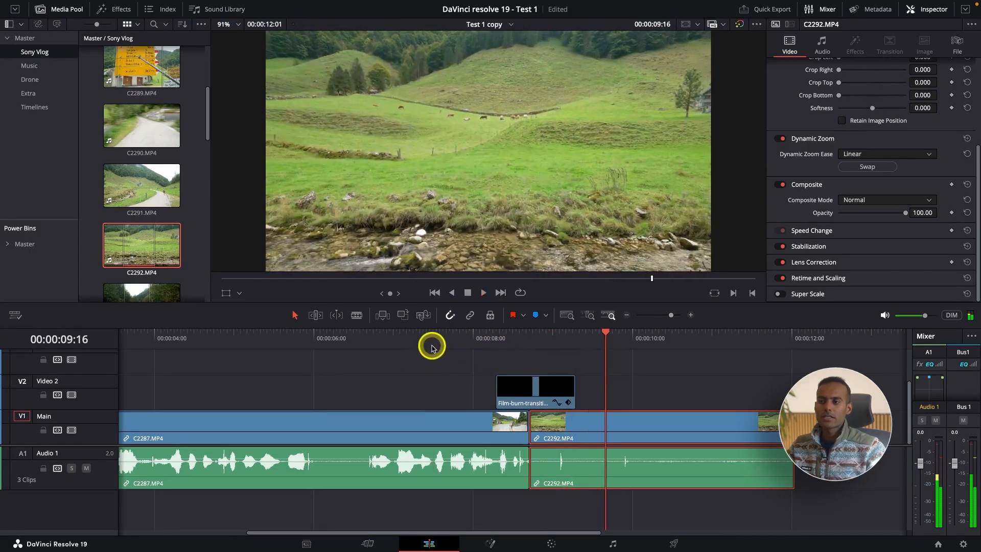
left_click(432, 346)
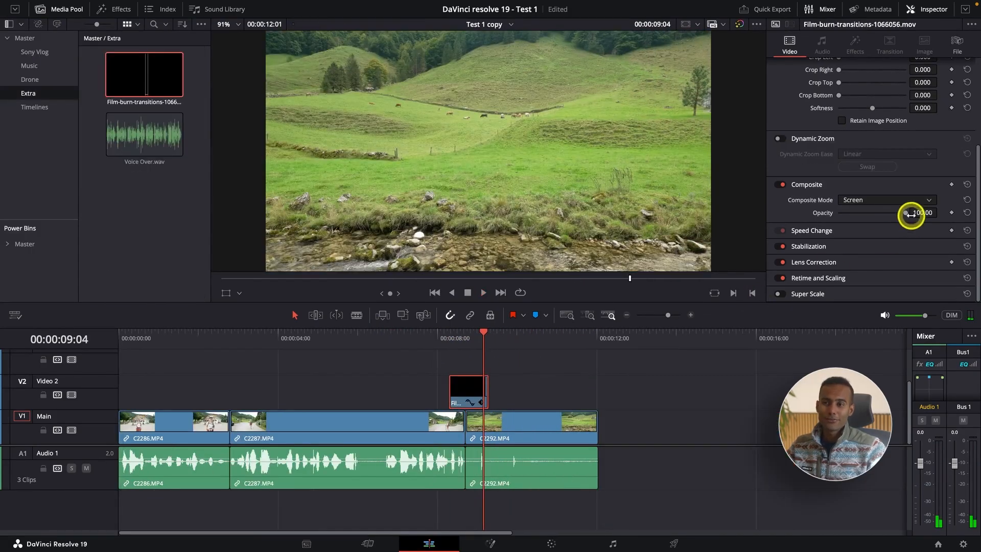
Step: Expand the Speed Change settings and move the playhead to the end of the timeline's last clip
left_click(811, 230)
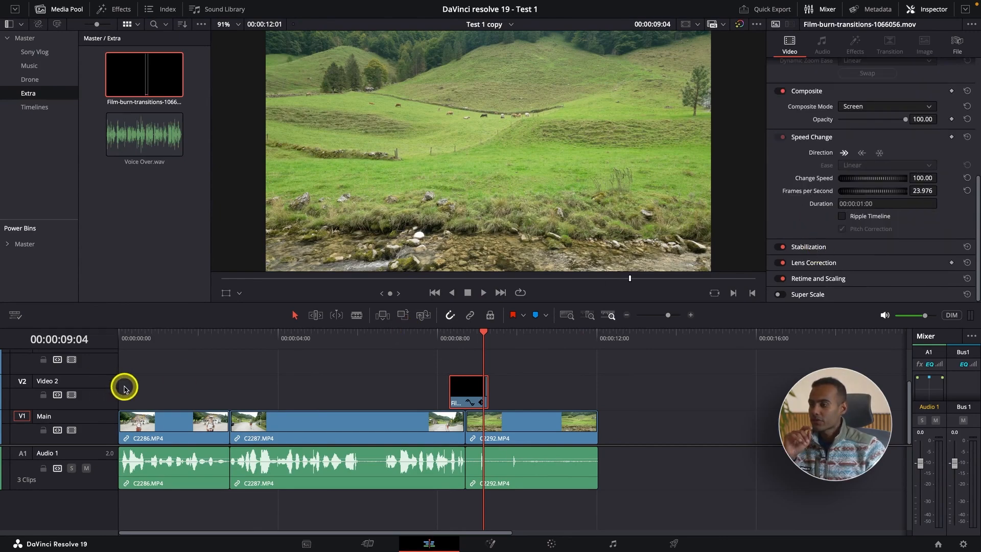
left_click(225, 339)
left_click(595, 336)
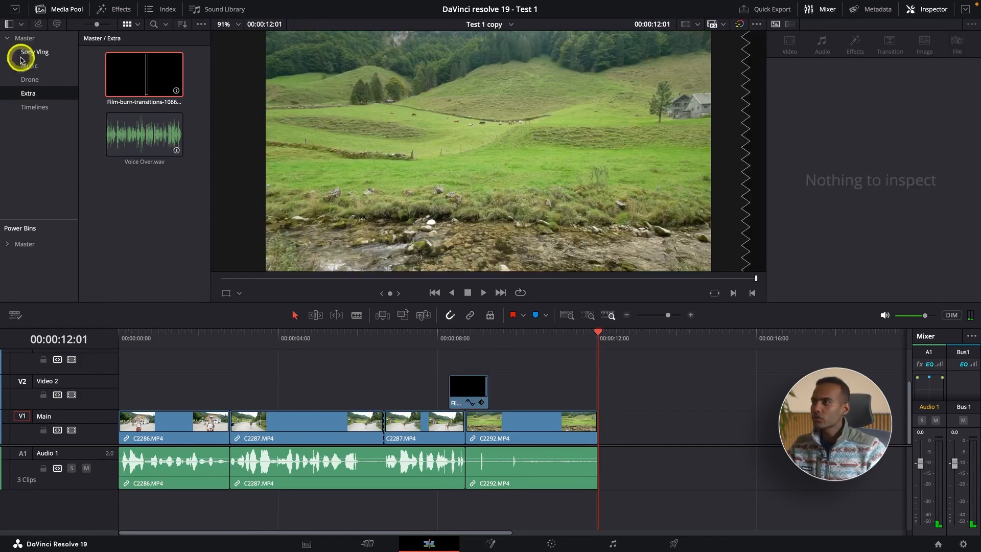
Step: Load clip C2461.MP4 from the Sony Vlog bin into the source viewer and play it
left_click(24, 38)
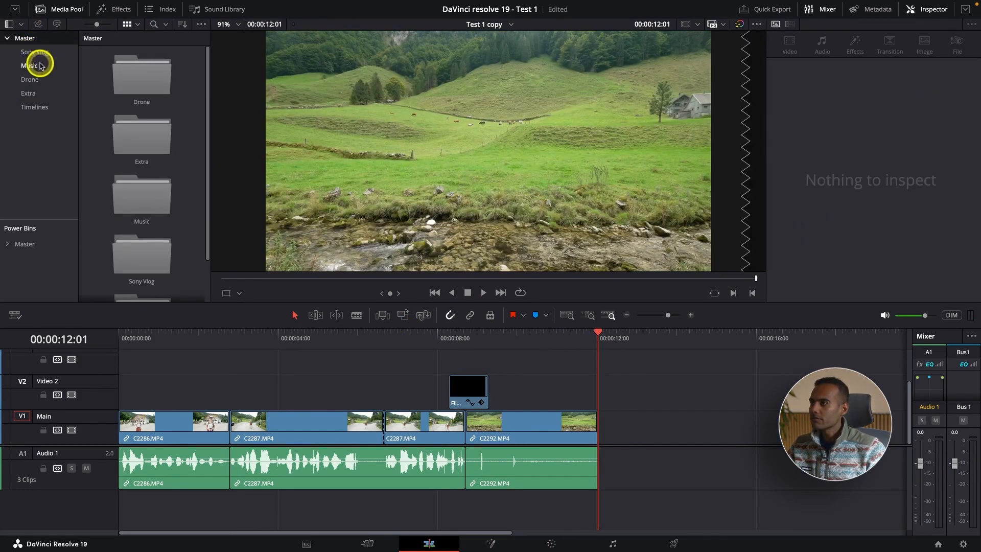
left_click(33, 52)
scroll(99, 154, "down", 10)
left_click(141, 264)
key("space")
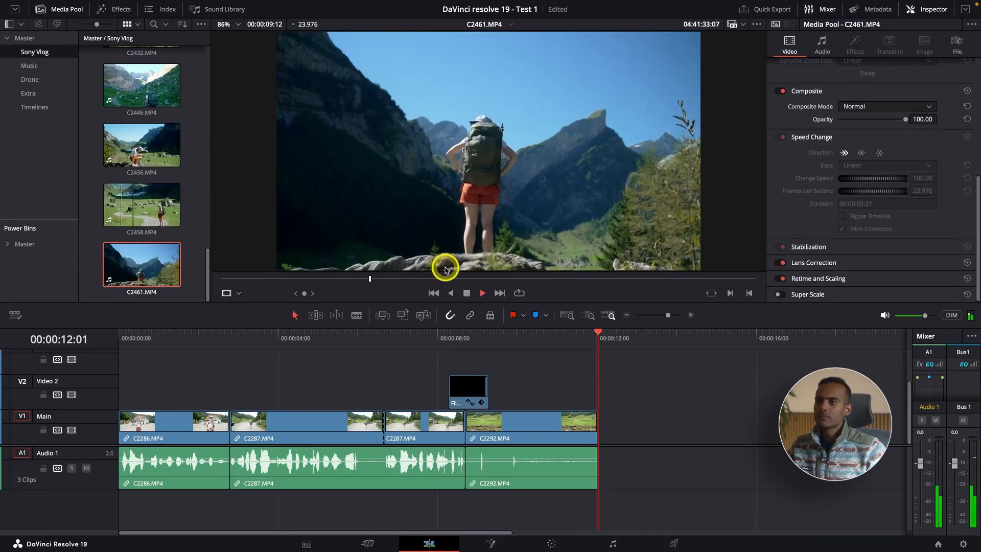
Step: Mark a range of 00:00:03:23 in clip C2461.MP4 and insert it at the end of the timeline
left_click(341, 279)
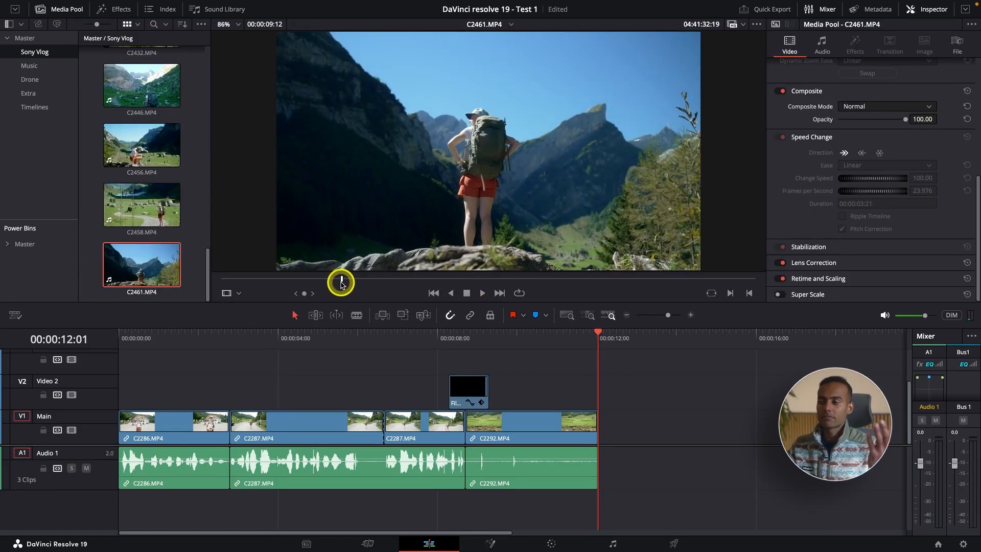
left_click_drag(341, 283, 323, 280)
key("space")
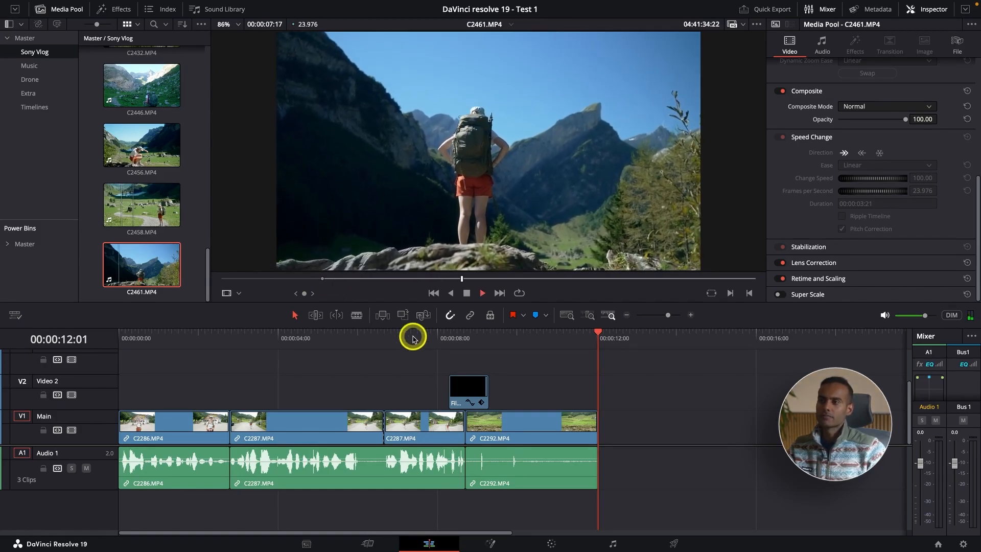
key("o")
key("space")
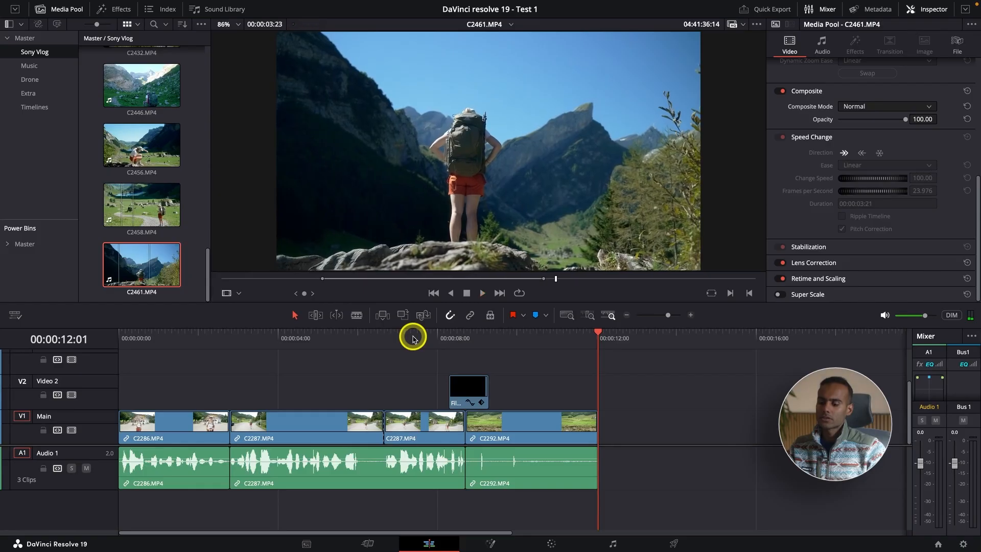
key("F9")
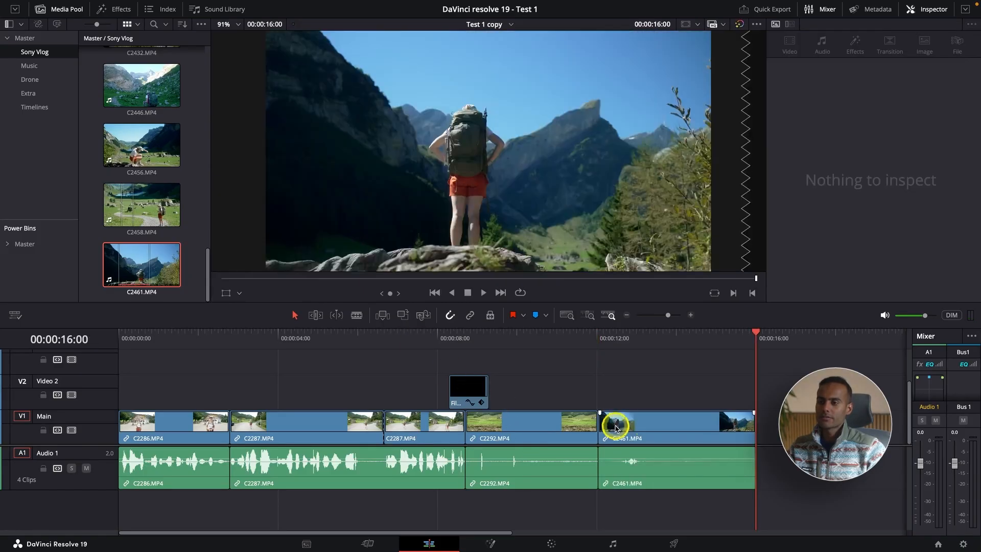
Step: Stabilize timeline clip C2461.MP4 in Perspective mode with Zoom enabled and play the result
left_click(641, 430)
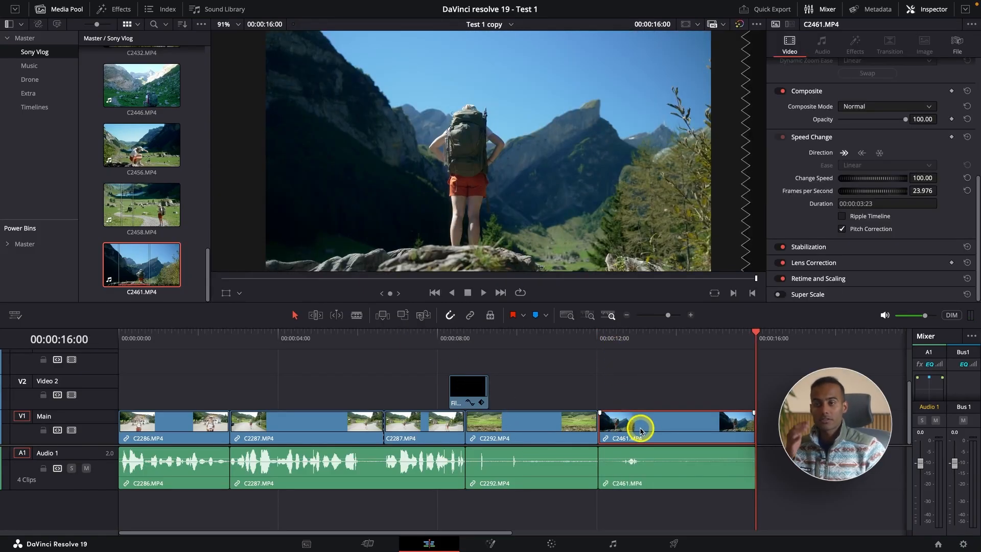
left_click(809, 247)
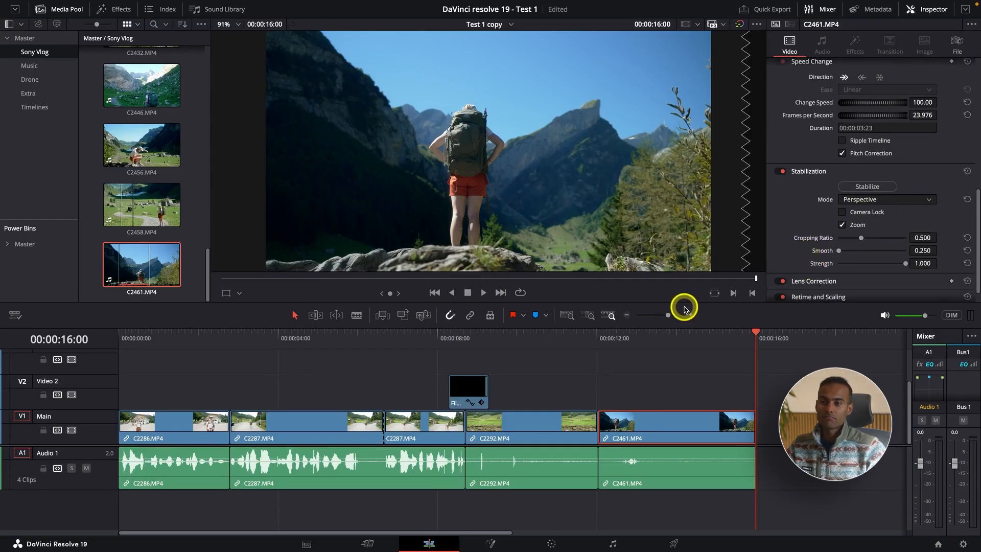
left_click(871, 187)
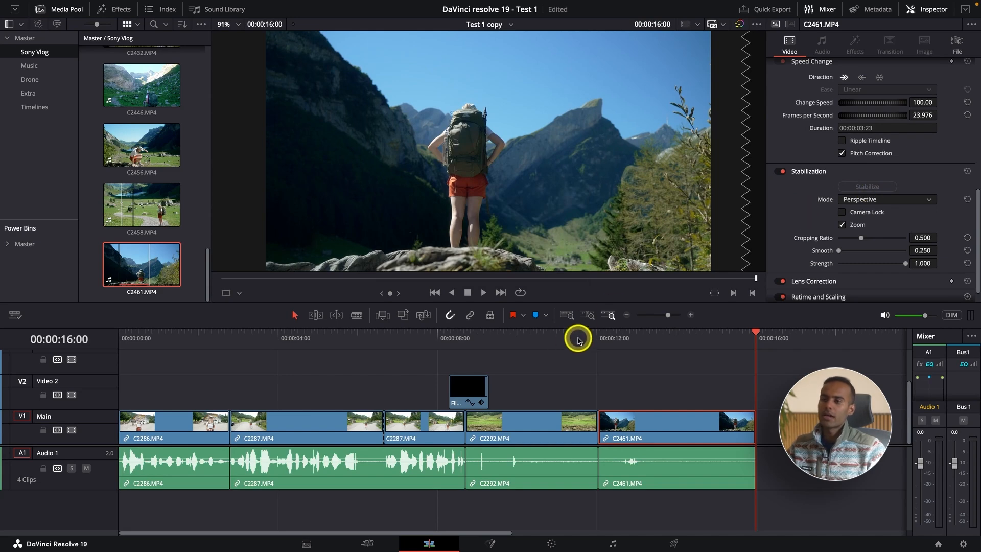
left_click(595, 334)
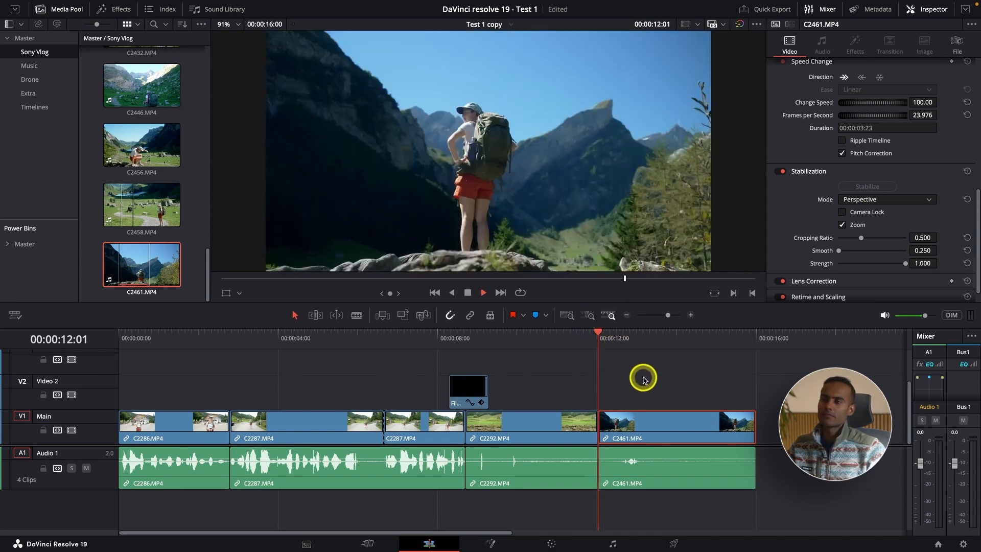
key("space")
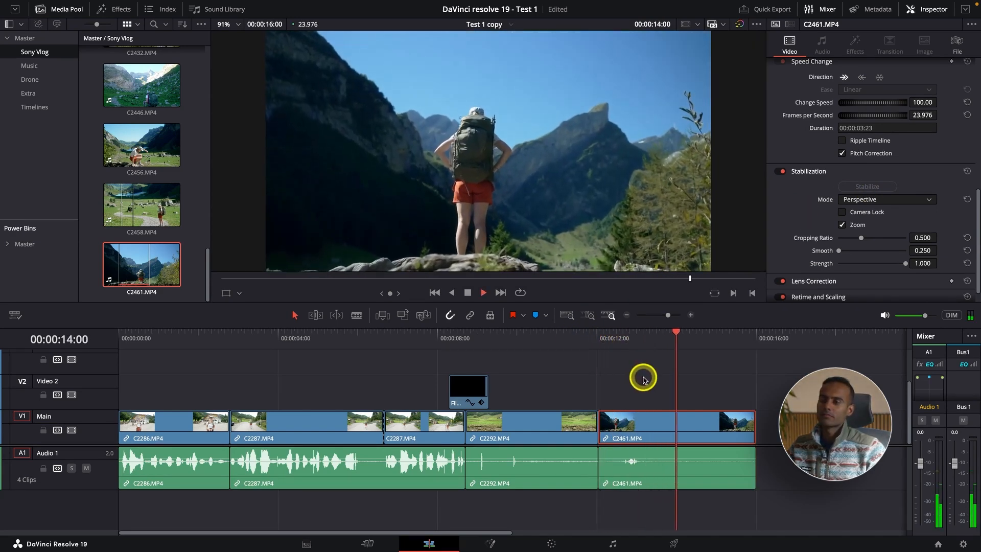
key("space")
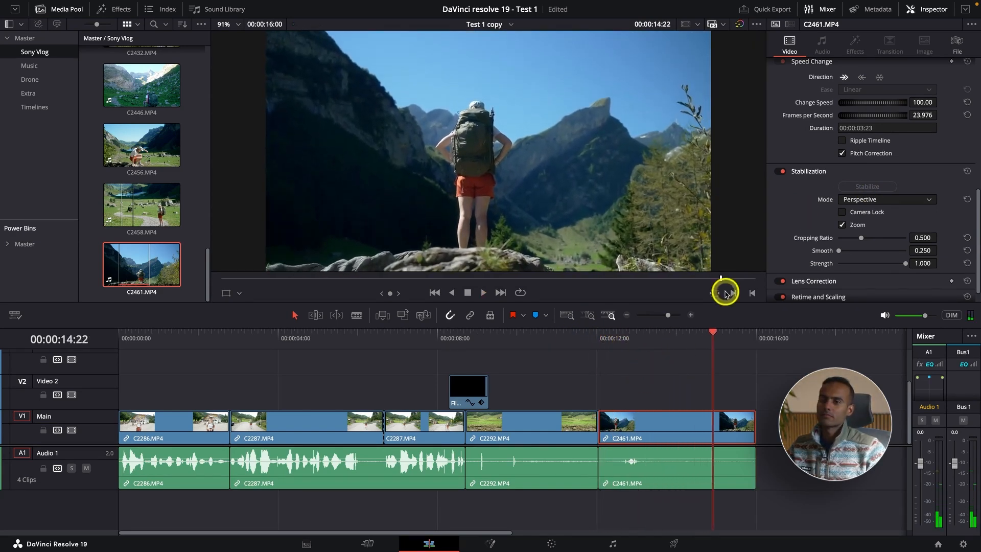
Step: Turn Stabilization of C2461.MP4 off and on again, and replay the stabilized clip
left_click(781, 172)
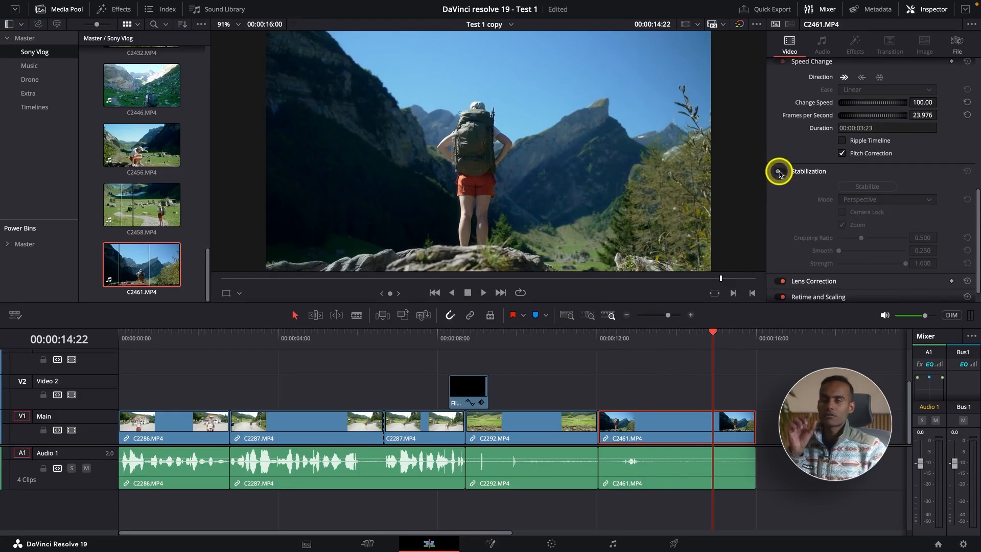
left_click(778, 172)
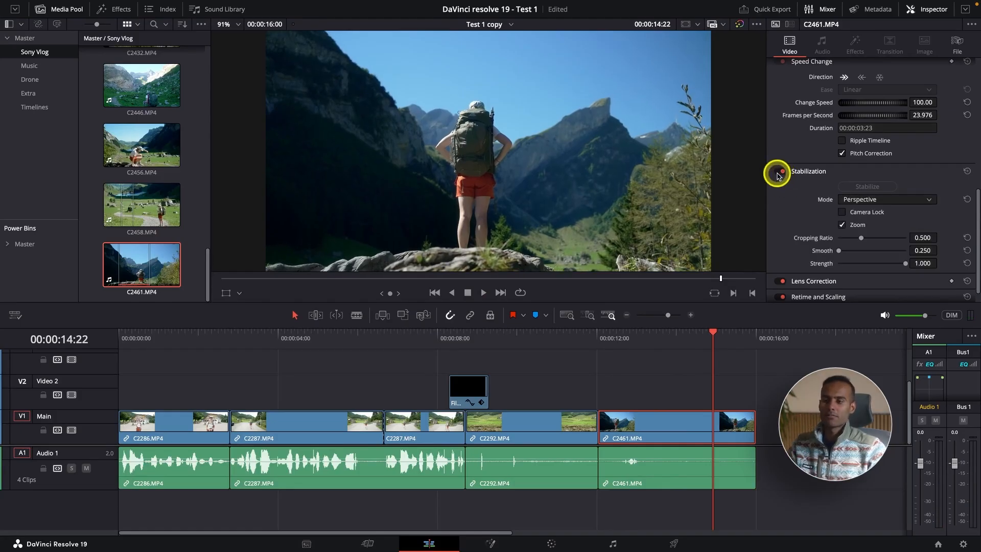
left_click(607, 337)
key("space")
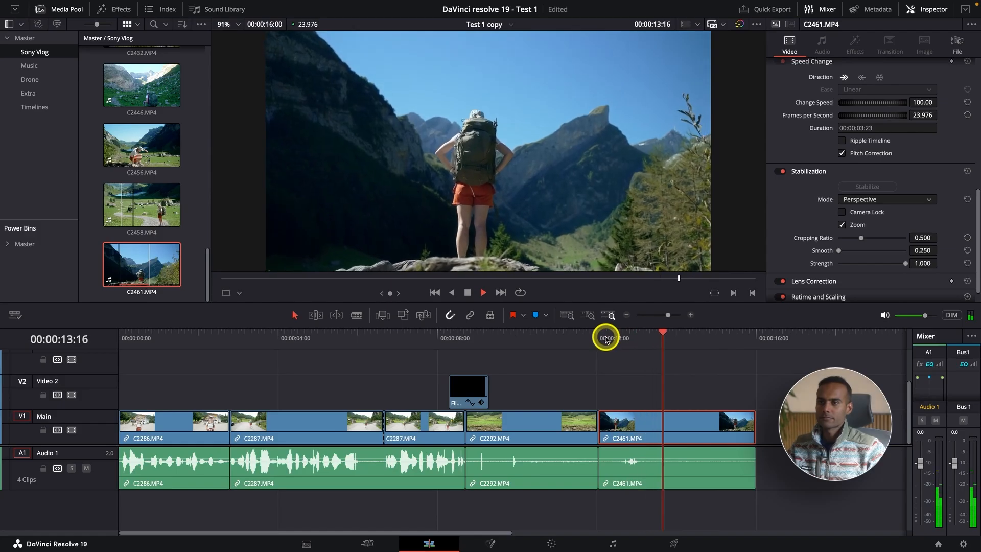
key("space")
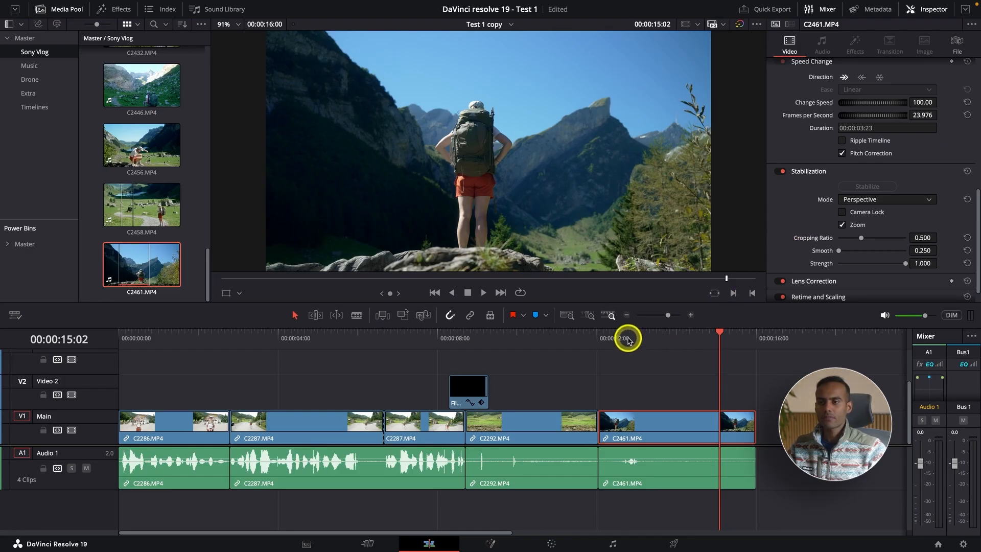
Step: Enable Camera Lock for C2461.MP4, stabilize it again and play it from its start
left_click(599, 337)
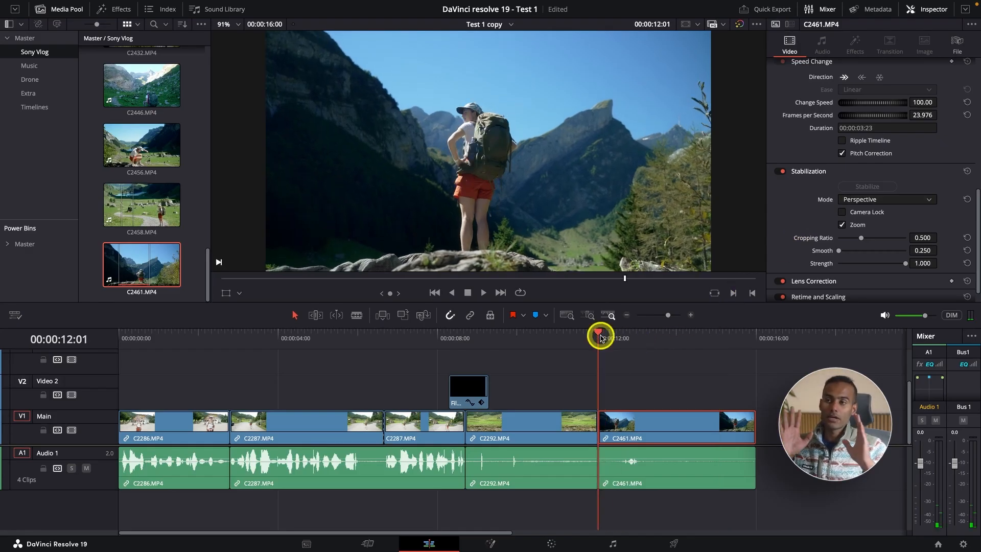
left_click(842, 212)
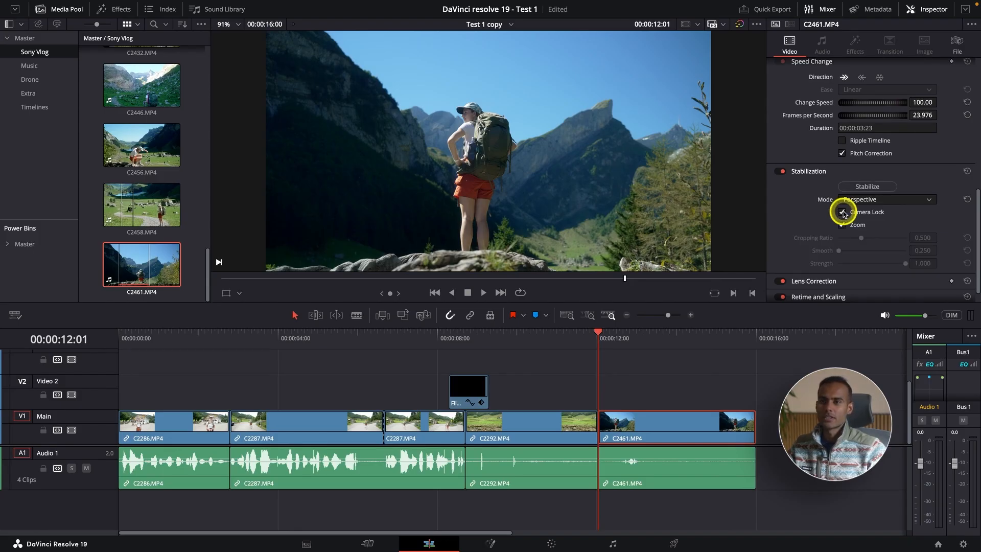
left_click(854, 187)
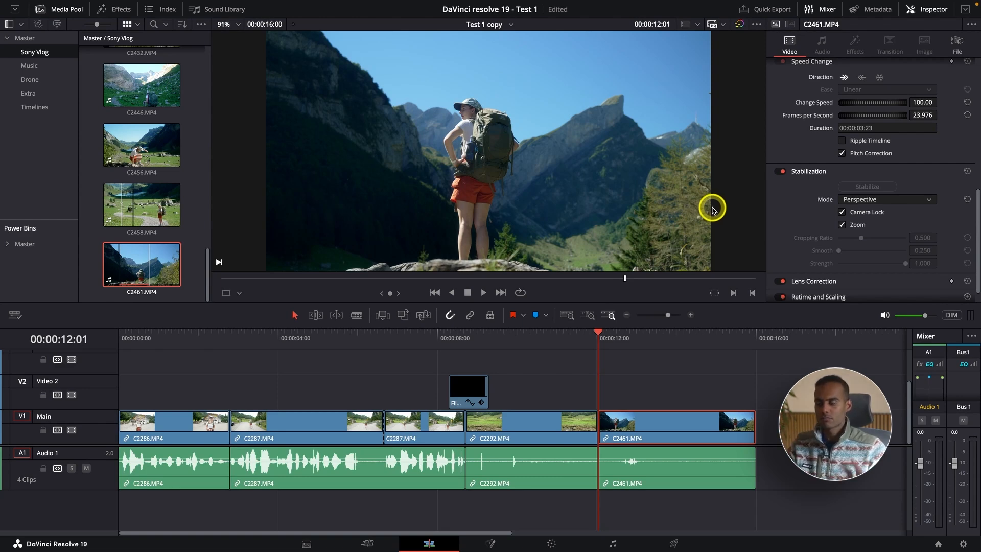
key("space")
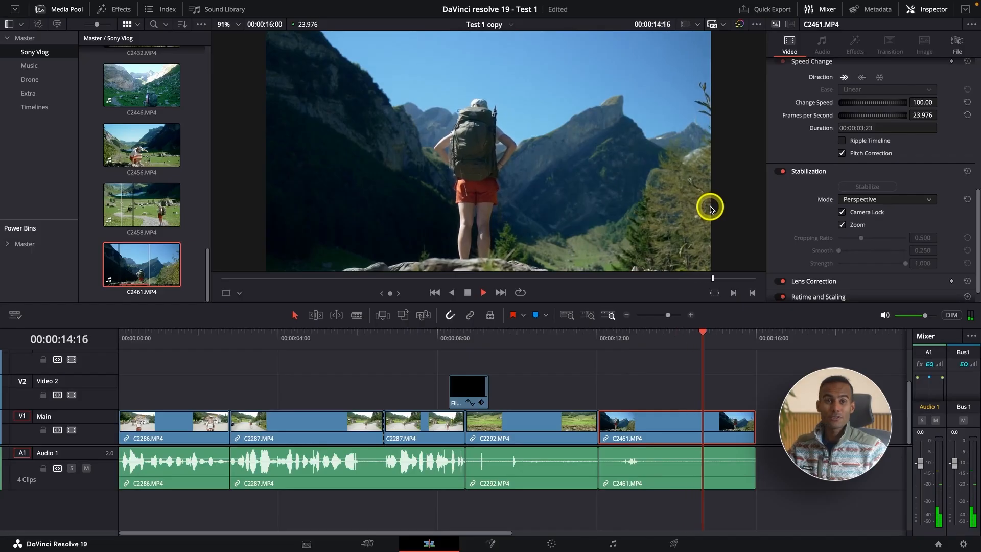
key("space")
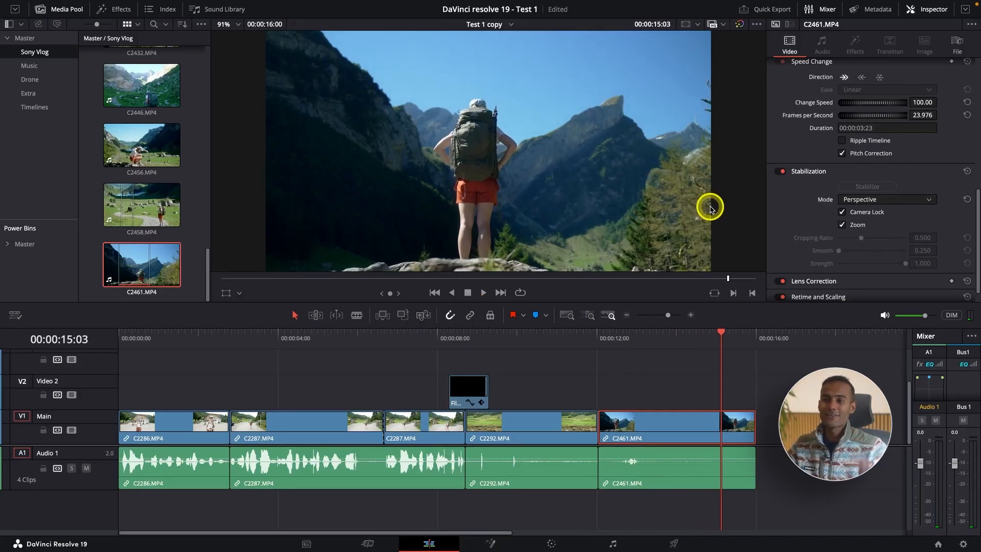
Step: Compare playback of C2461.MP4 without stabilization and with the Camera Lock stabilization re-enabled
left_click(609, 339)
key("space")
left_click(780, 172)
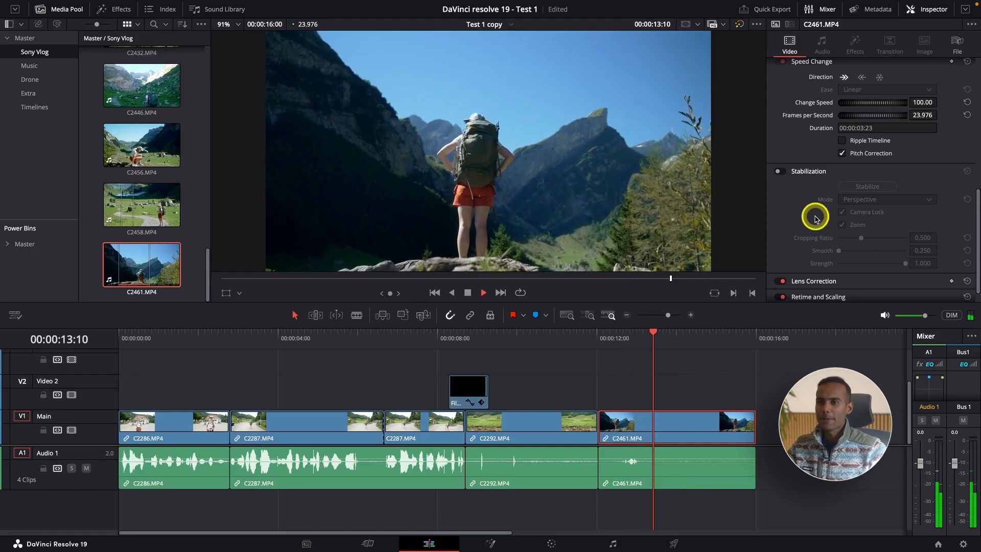
key("space")
left_click(781, 171)
left_click(606, 337)
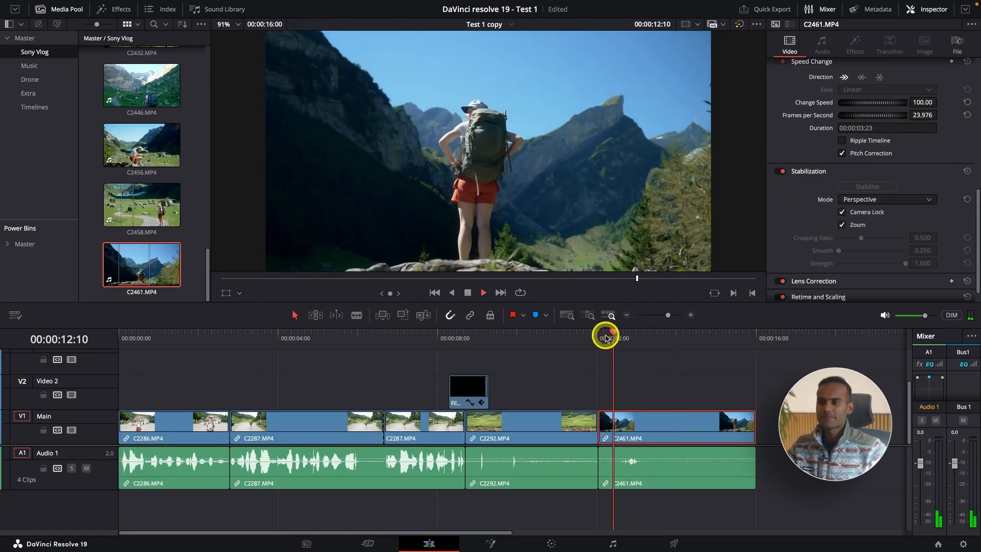
key("space")
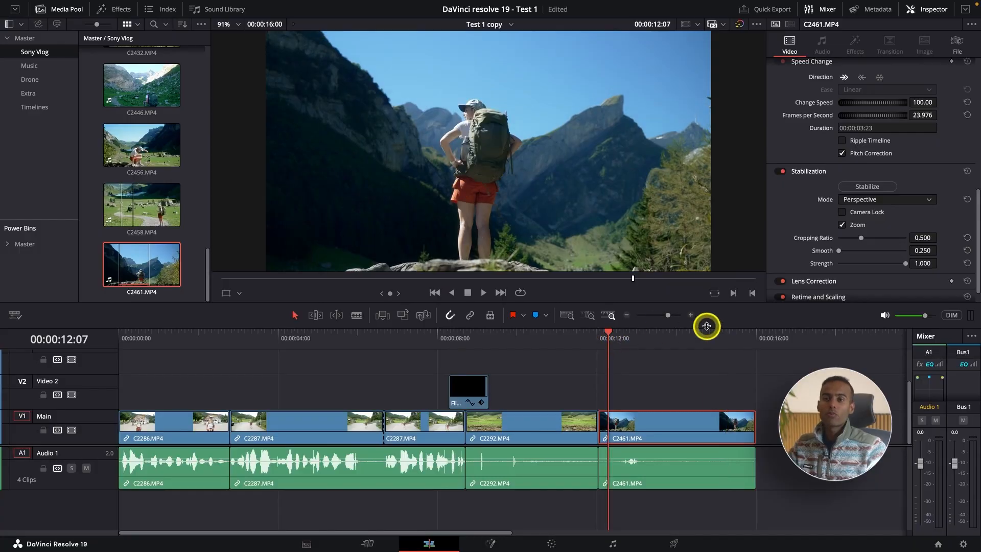
Step: Add only the video of clip C2290.MP4 from the Sony Vlog bin to the end of the Main track
scroll(149, 237, "up", 4)
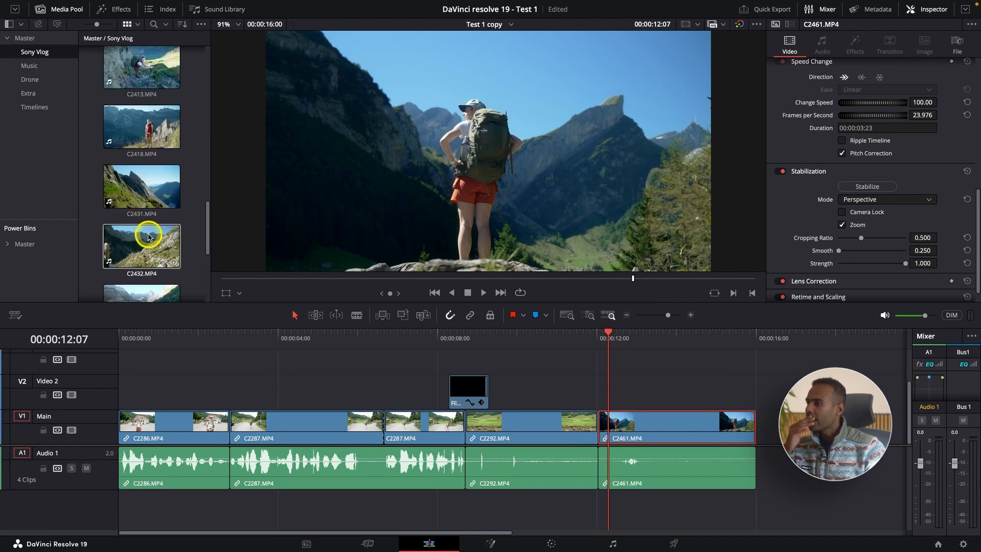
scroll(143, 225, "up", 3)
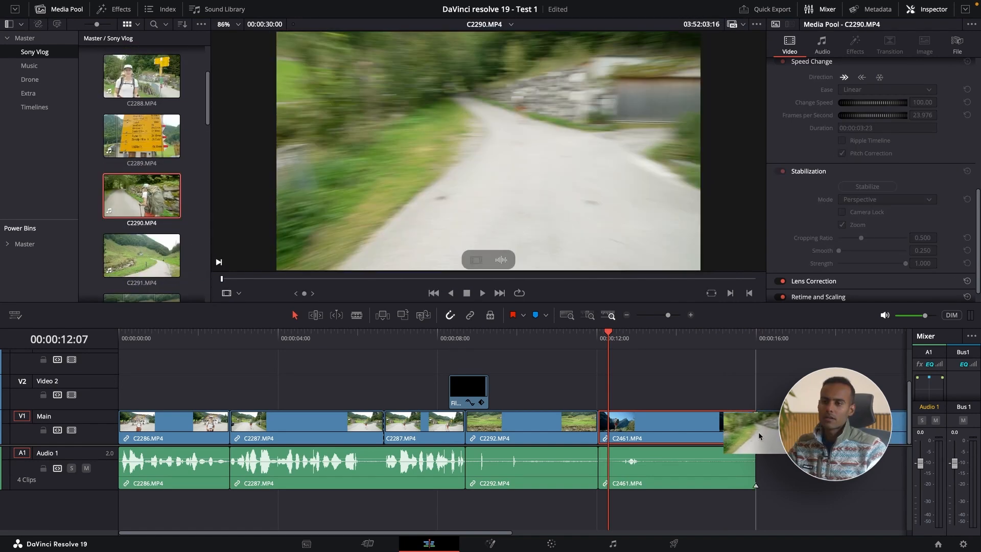
left_click_drag(762, 430, 765, 428)
key("super+minus")
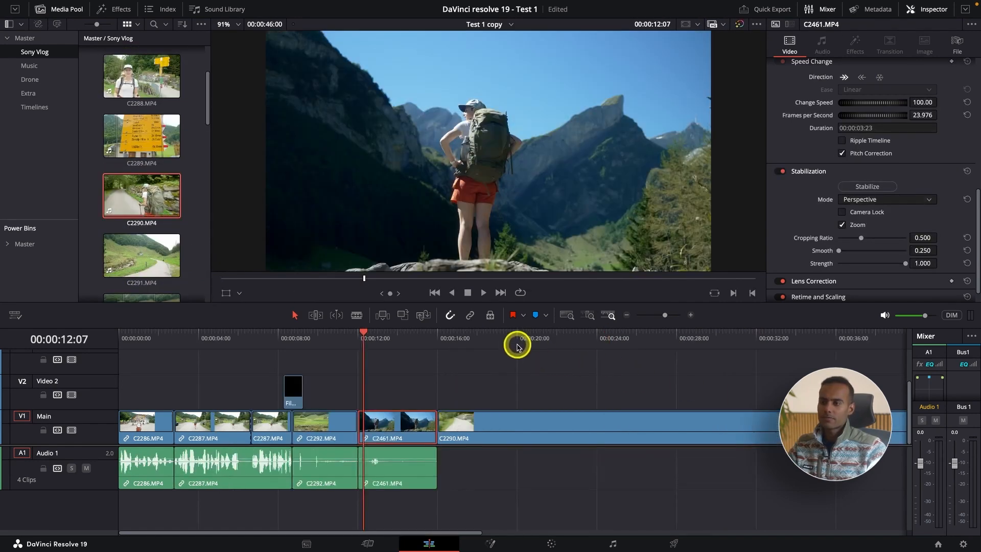
Step: Trim both ends of clip C2290.MP4 to a duration of 00:00:05:20 and close the gap after C2461.MP4
left_click_drag(518, 344, 542, 342)
left_click(577, 426)
key("shift+bracketleft")
key("space")
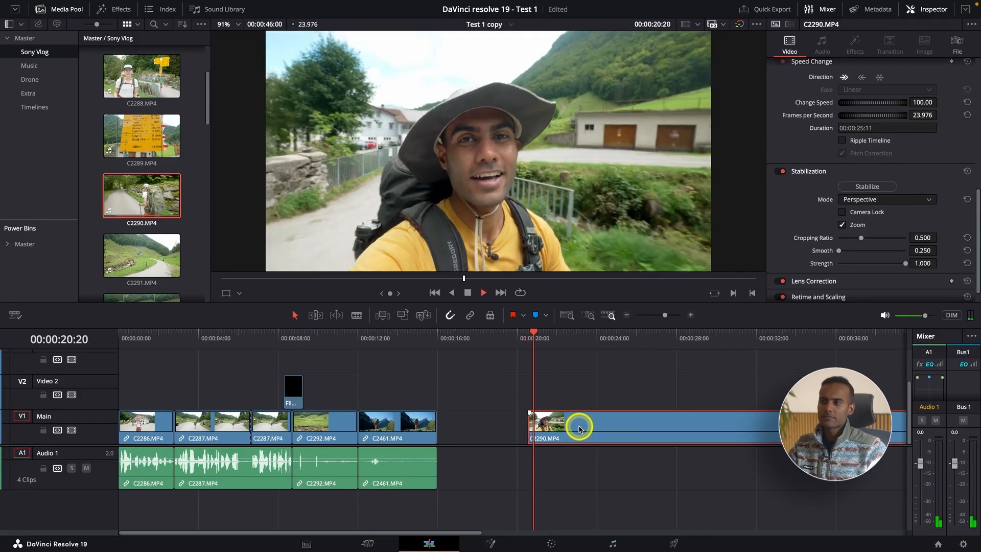
key("super+minus")
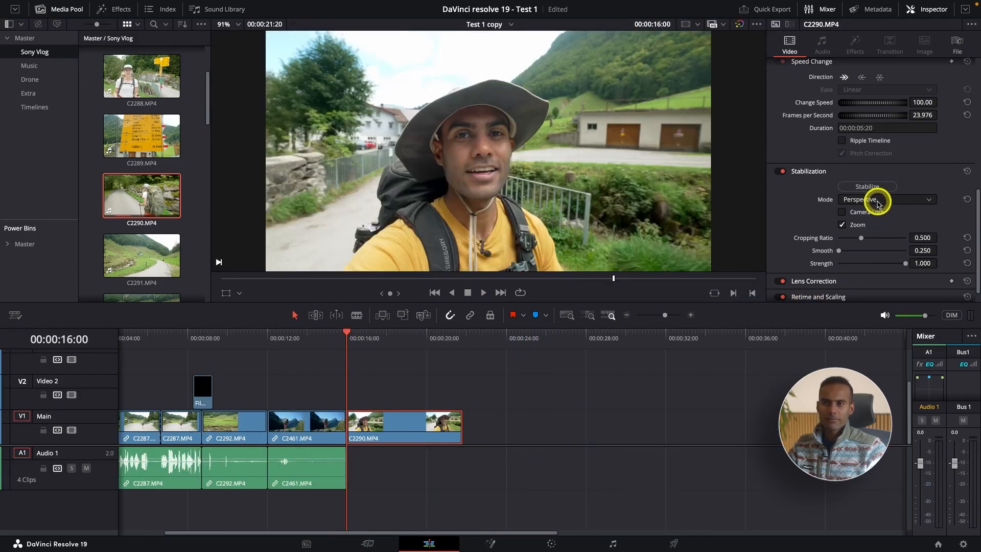
Step: Stabilize clip C2290.MP4 in Perspective mode with a Cropping Ratio of 0.500 and play it
left_click(867, 186)
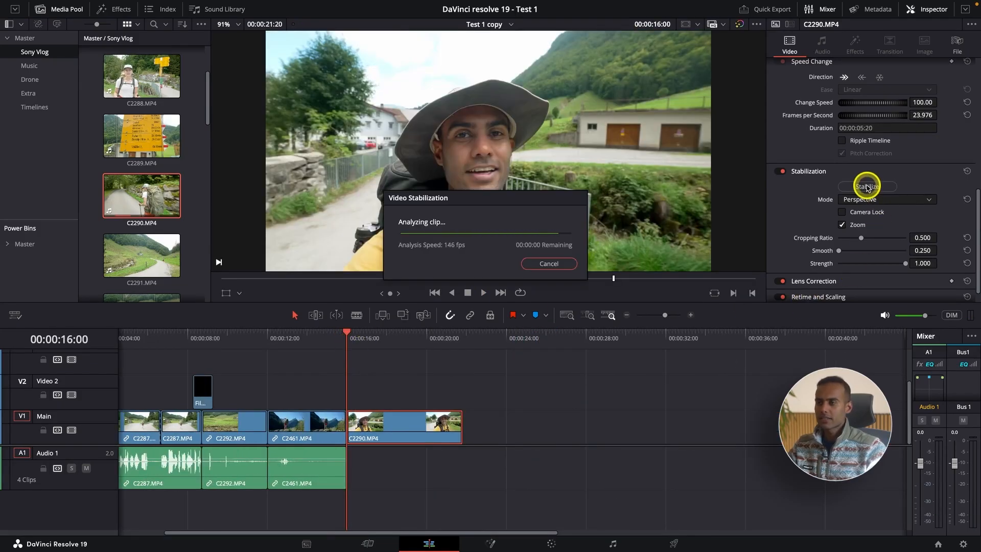
key("space")
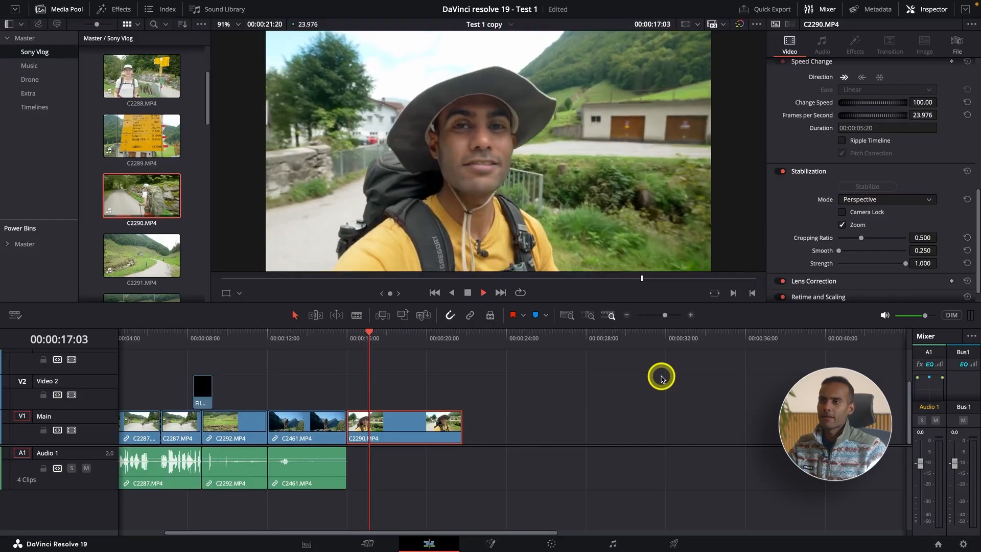
key("space")
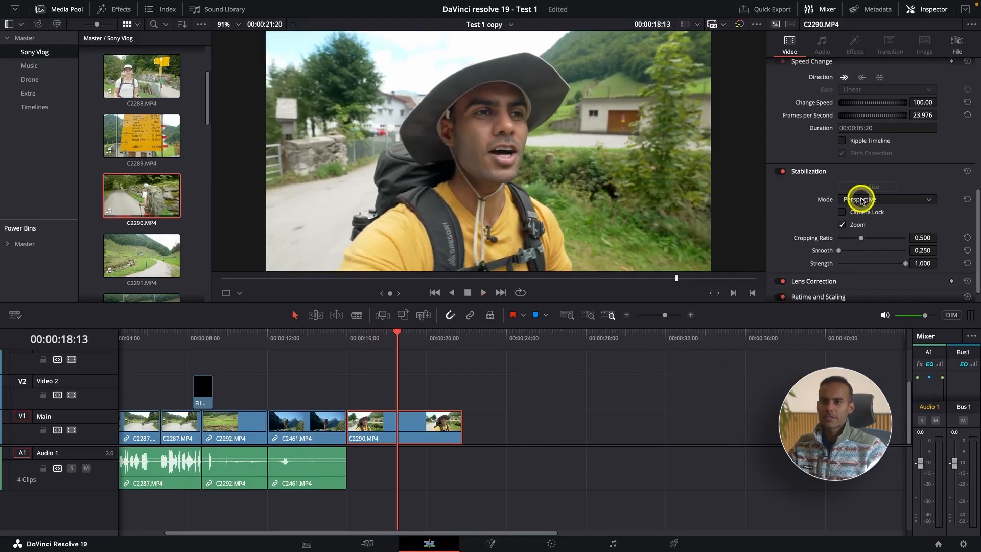
Step: Set the Cropping Ratio of C2290.MP4 to 0.393, stabilize the clip again and play the result
scroll(526, 213, "down", 1)
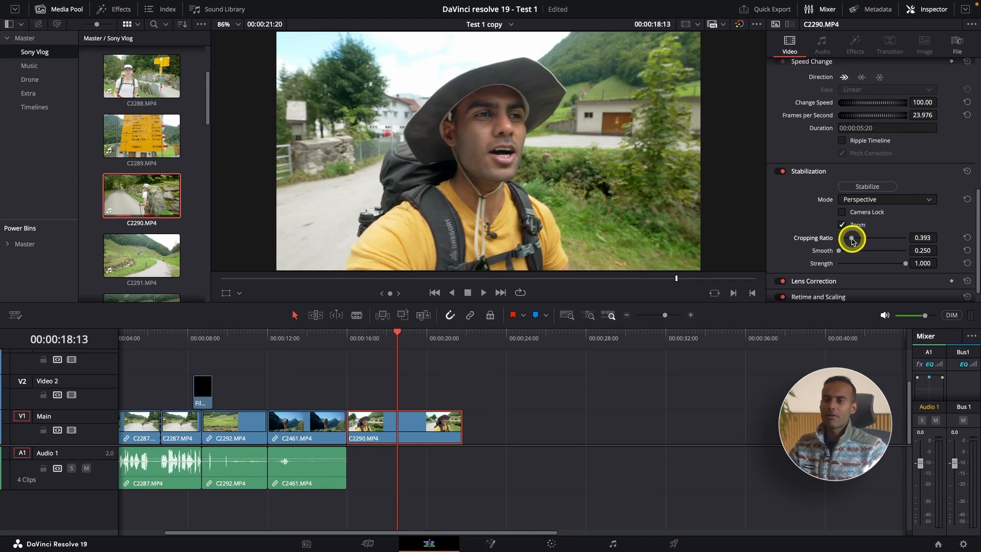
left_click(866, 186)
left_click(356, 340)
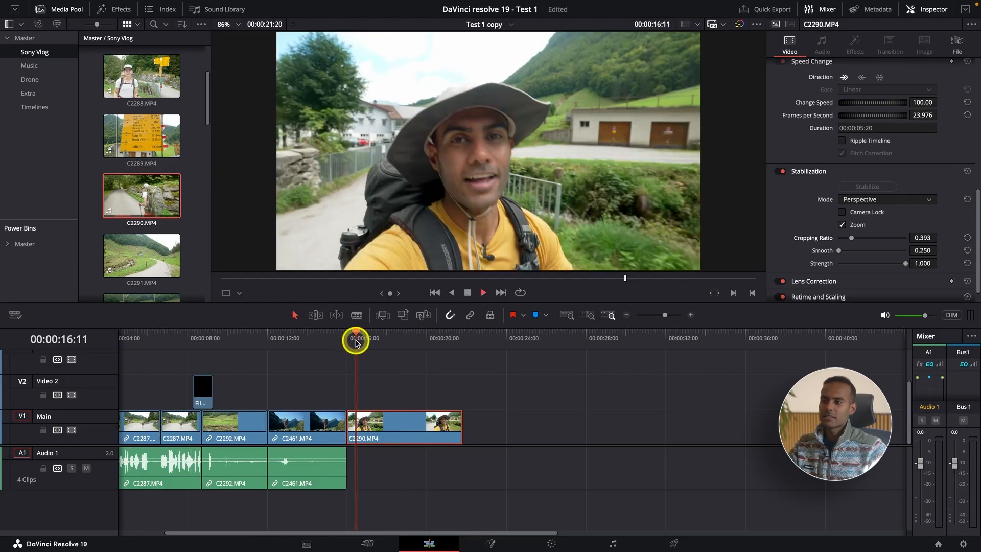
key("space")
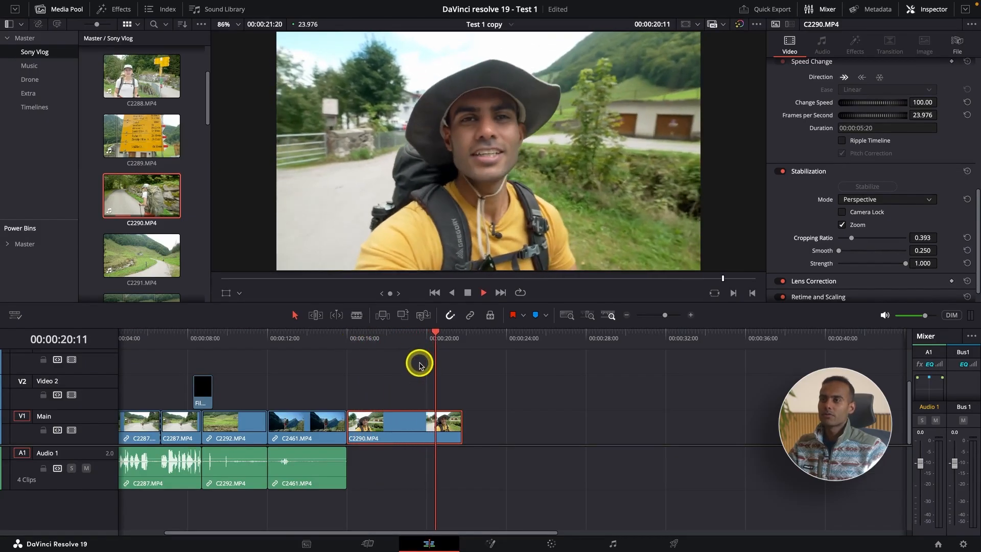
key("space")
left_click(409, 340)
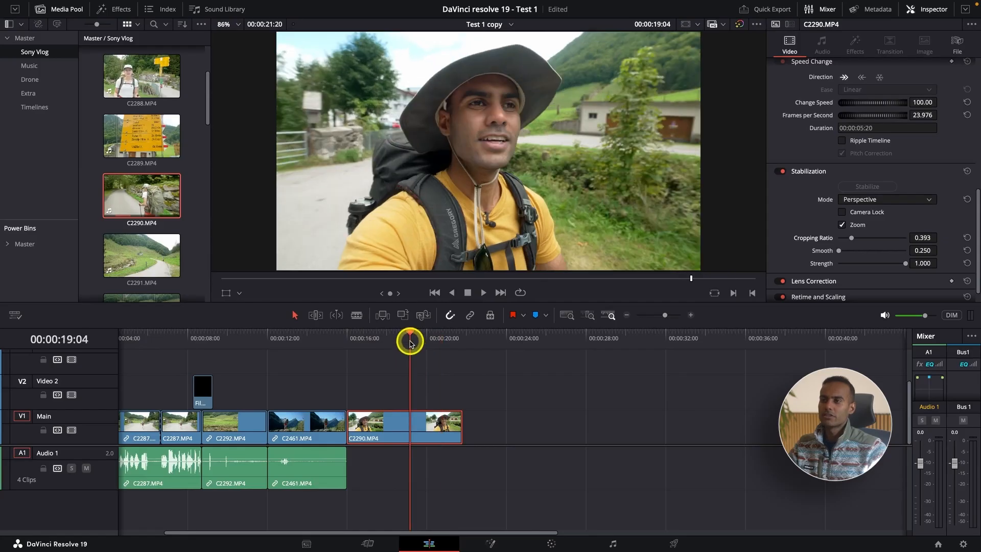
key("space")
key("space")
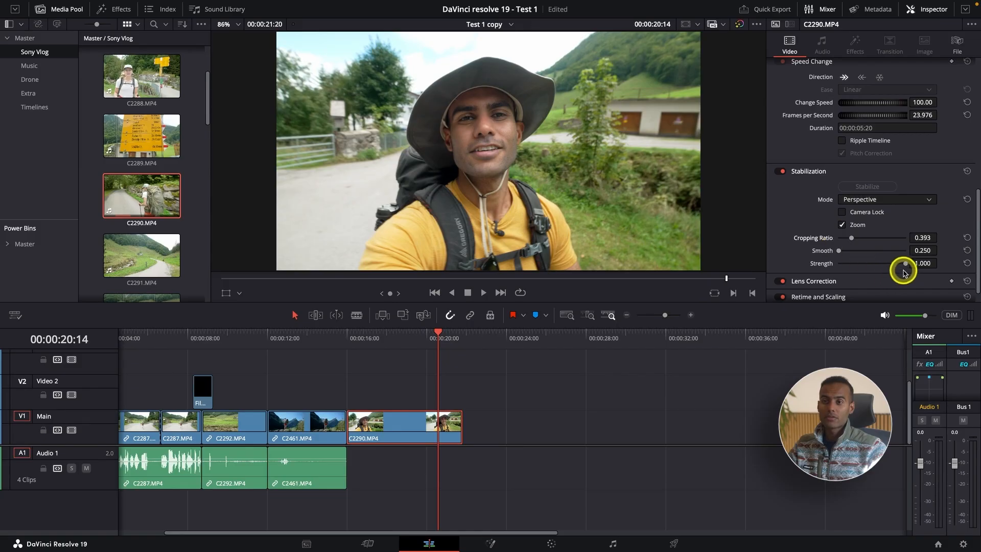
Step: Set the stabilization Strength of C2290.MP4 to 0.038 and Smooth to 0.365, stabilize the clip and play it
left_click_drag(905, 264, 886, 264)
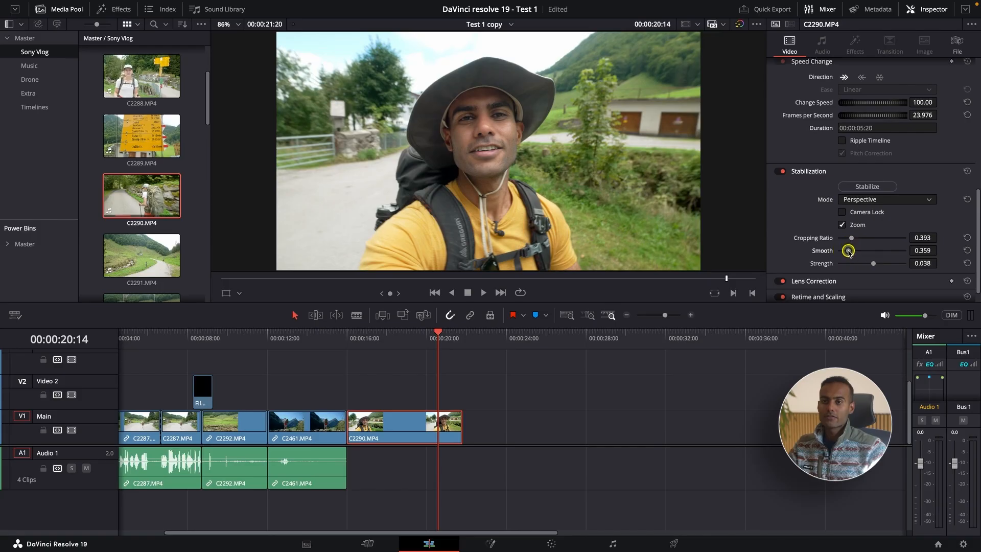
left_click(873, 187)
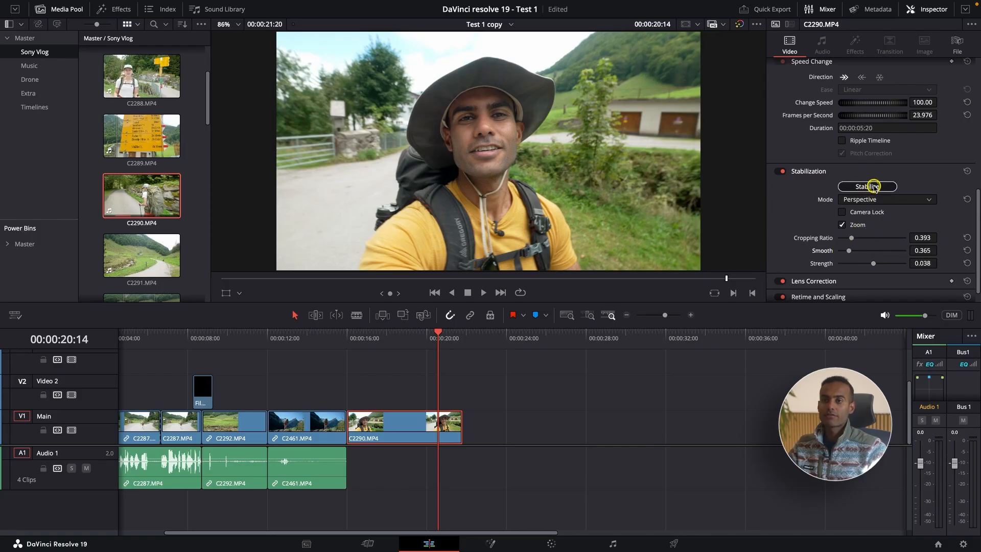
left_click(348, 335)
key("space")
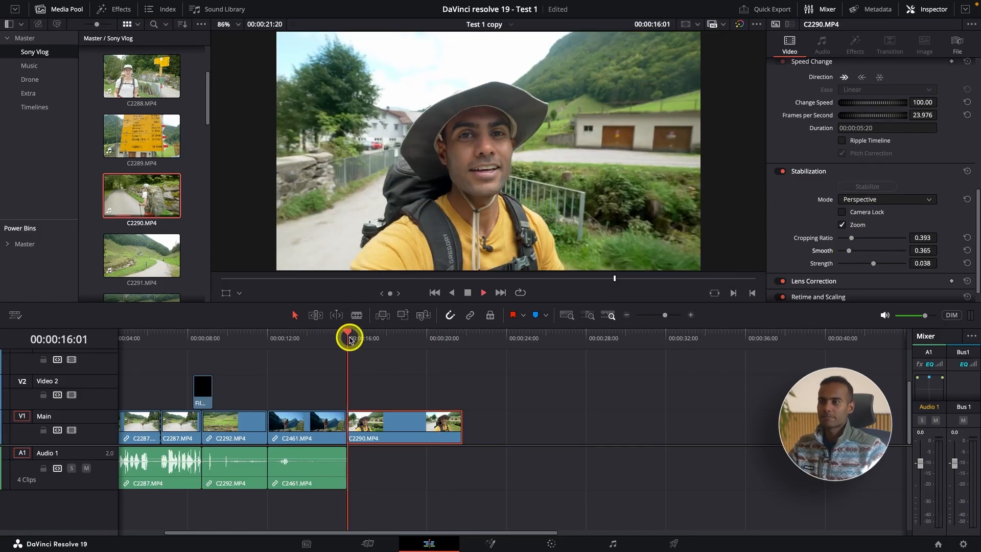
key("space")
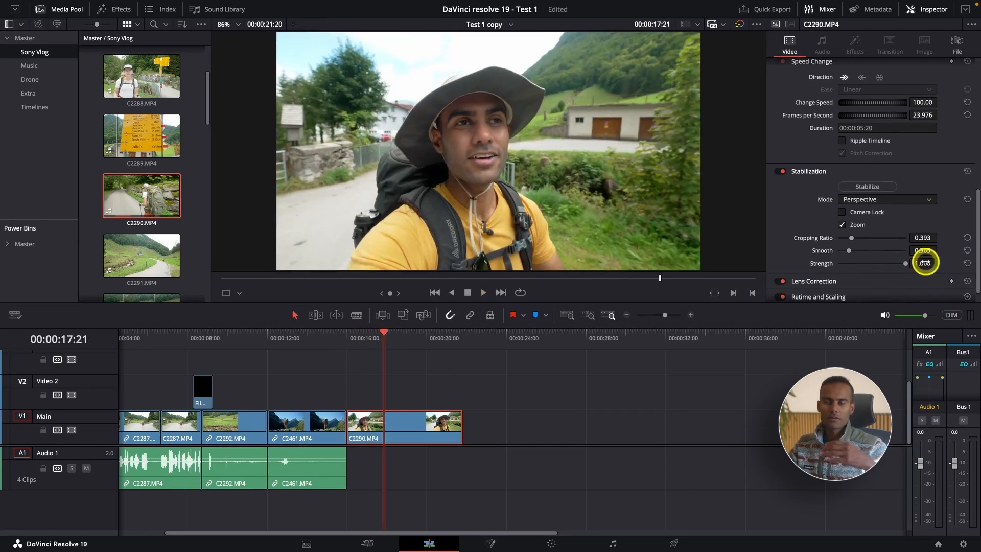
Step: Raise the stabilization Strength of C2290.MP4 to 1.000, stabilize the clip again and play it from its start
left_click(348, 335)
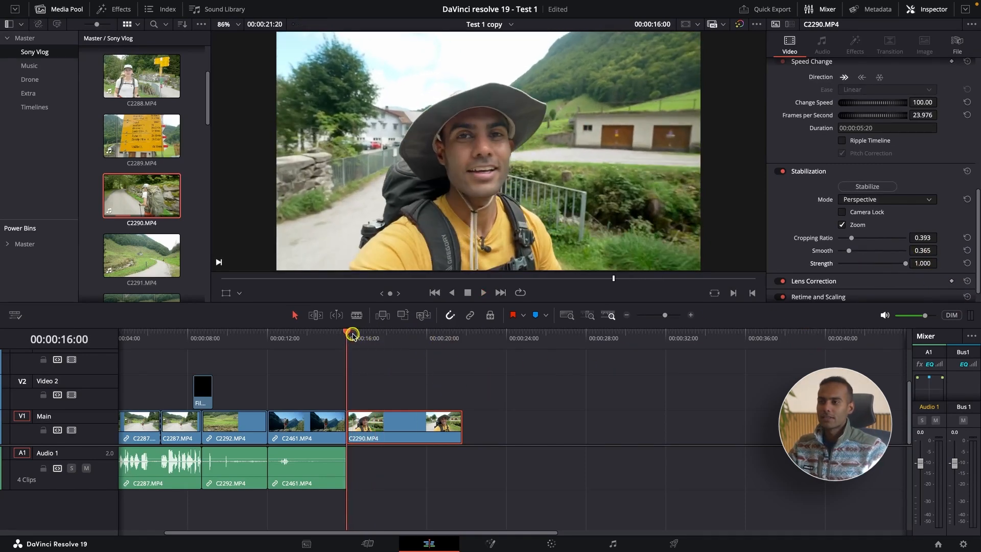
left_click(853, 187)
key("space")
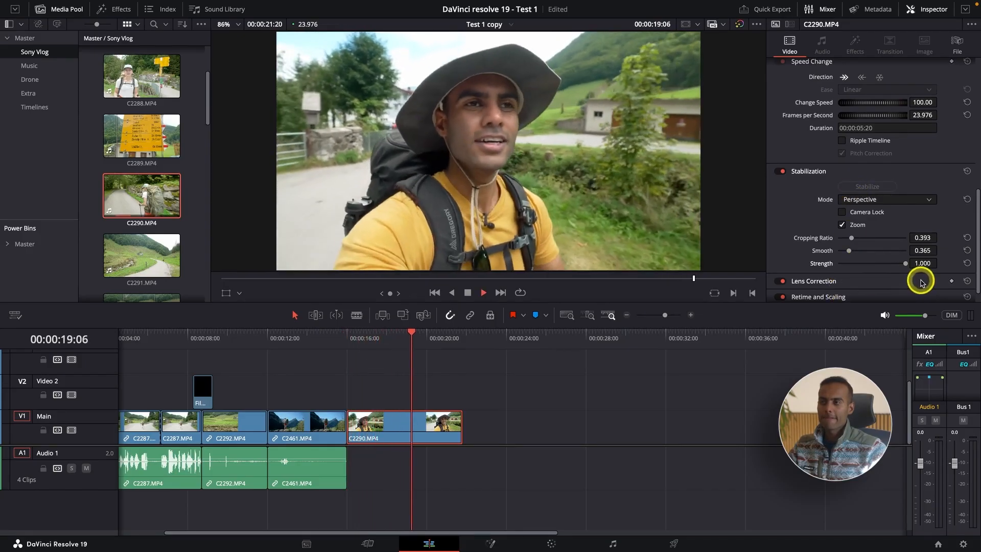
key("space")
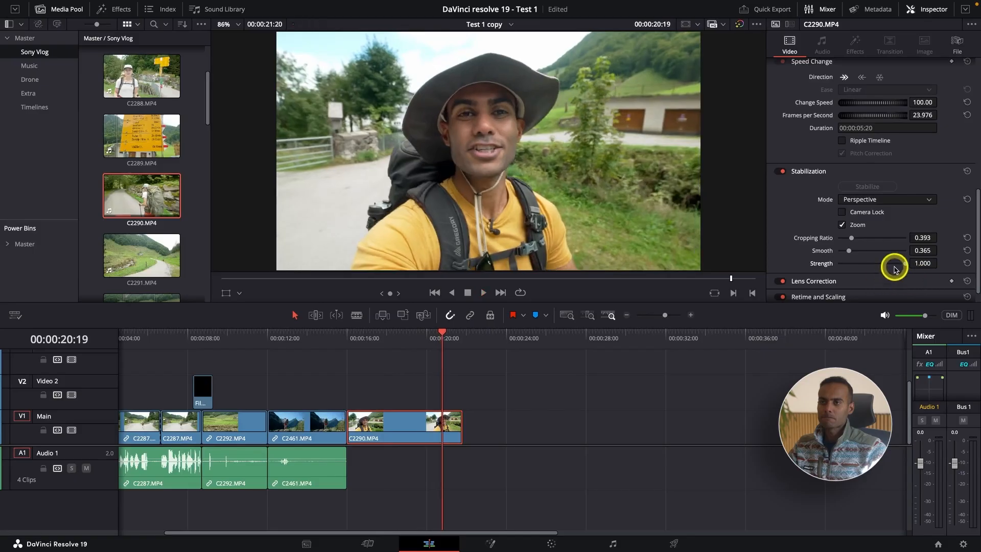
Step: Switch the stabilization mode of C2290.MP4 to Similarity, stabilize the clip and play the result
left_click(873, 202)
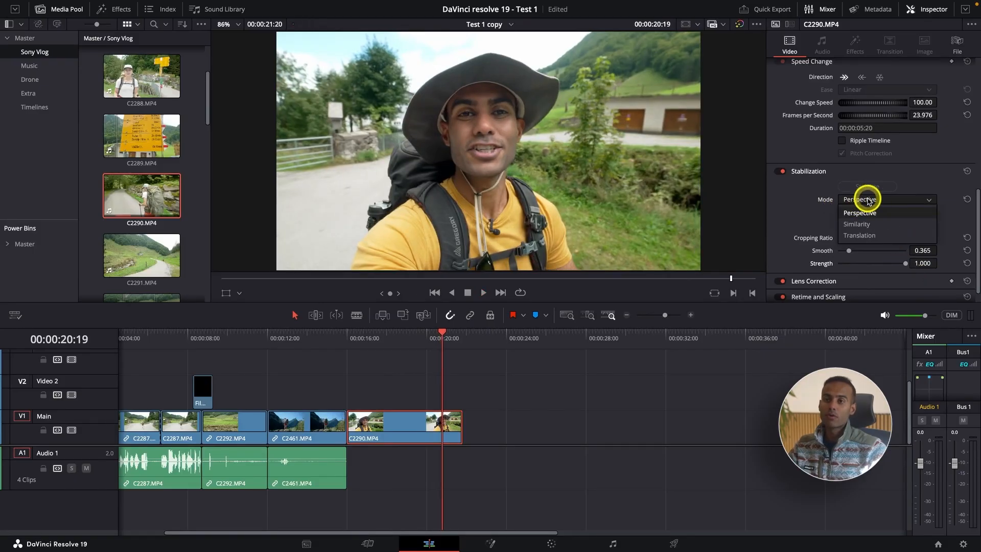
left_click(878, 224)
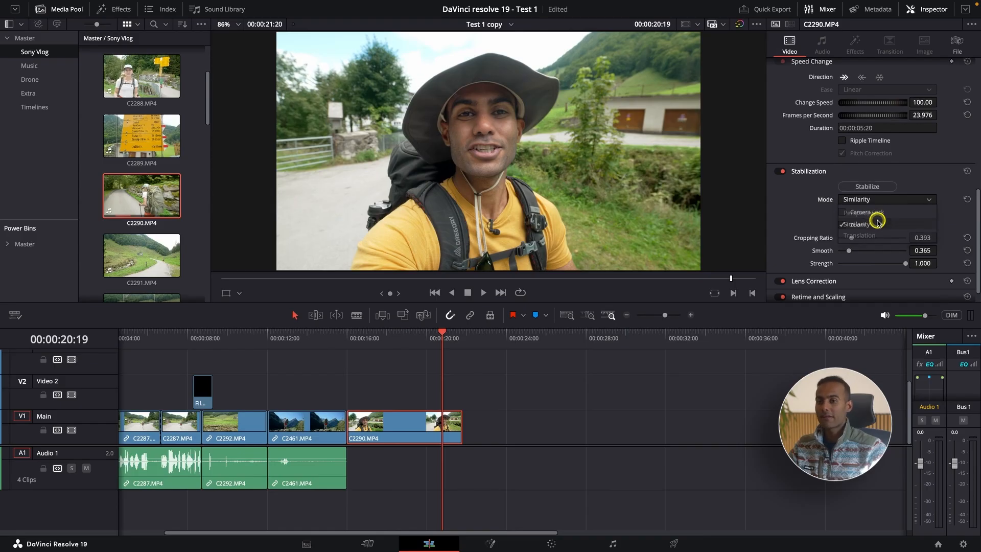
left_click(348, 338)
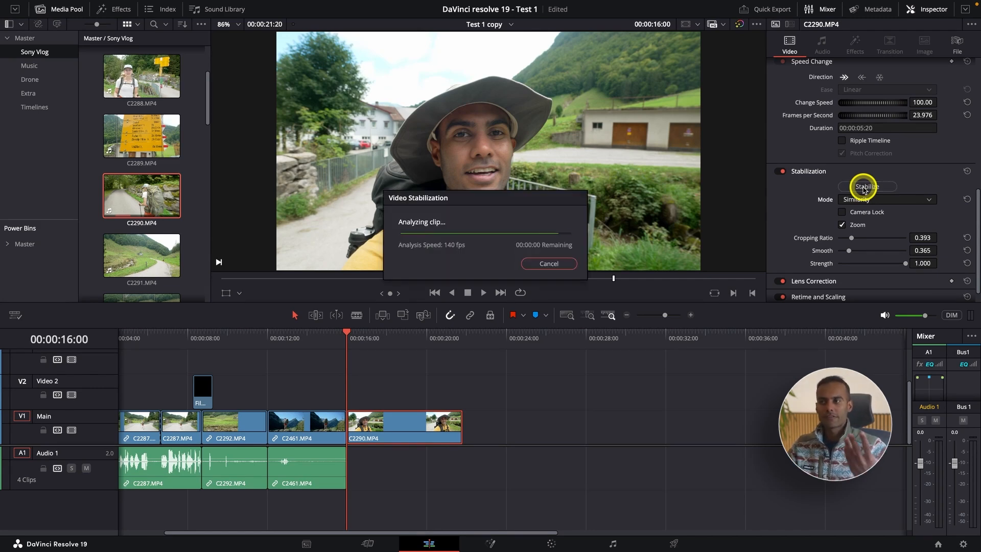
key("space")
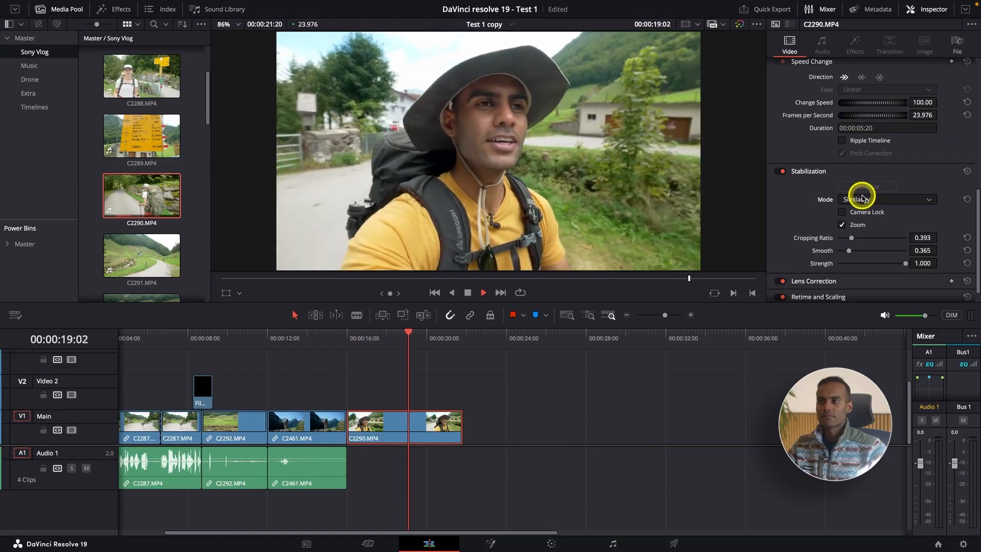
key("space")
Step: Switch the stabilization mode of C2290.MP4 to Translation, stabilize the clip and play the result from its start
left_click(867, 200)
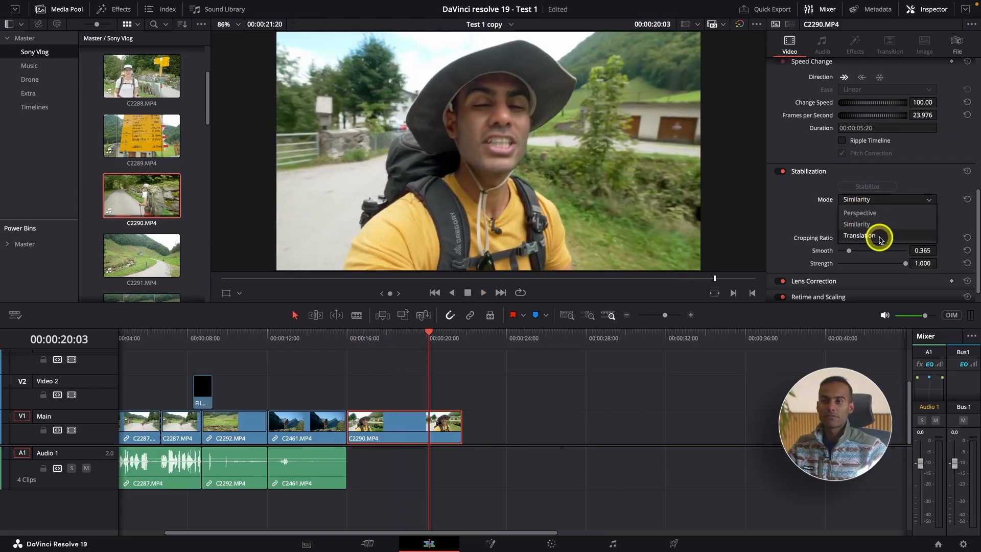
left_click(880, 236)
left_click(359, 339)
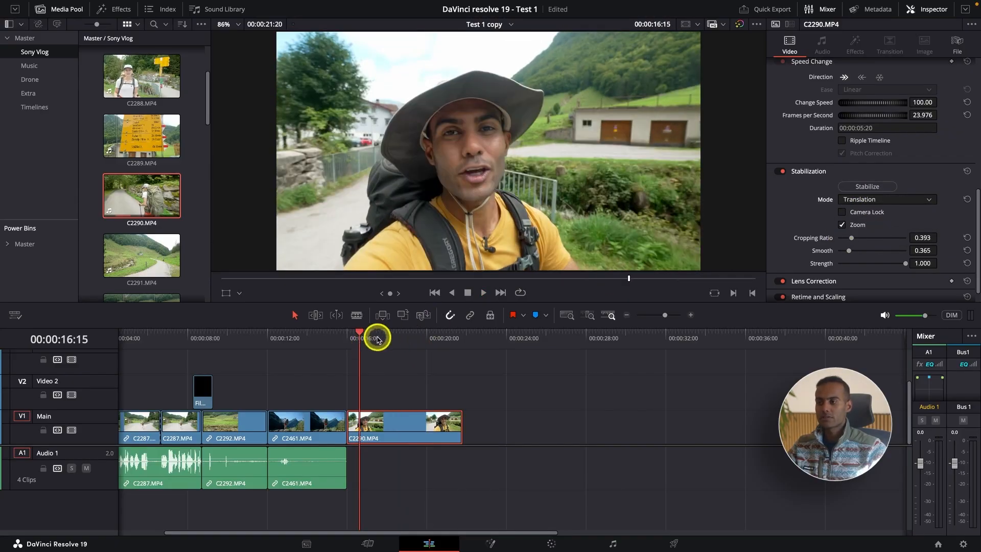
left_click(346, 342)
left_click(869, 187)
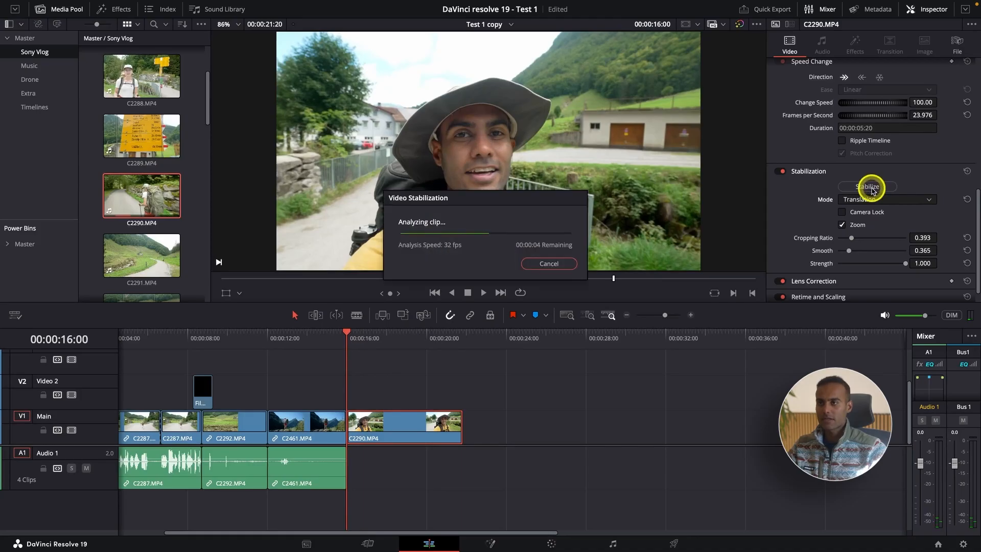
key("space")
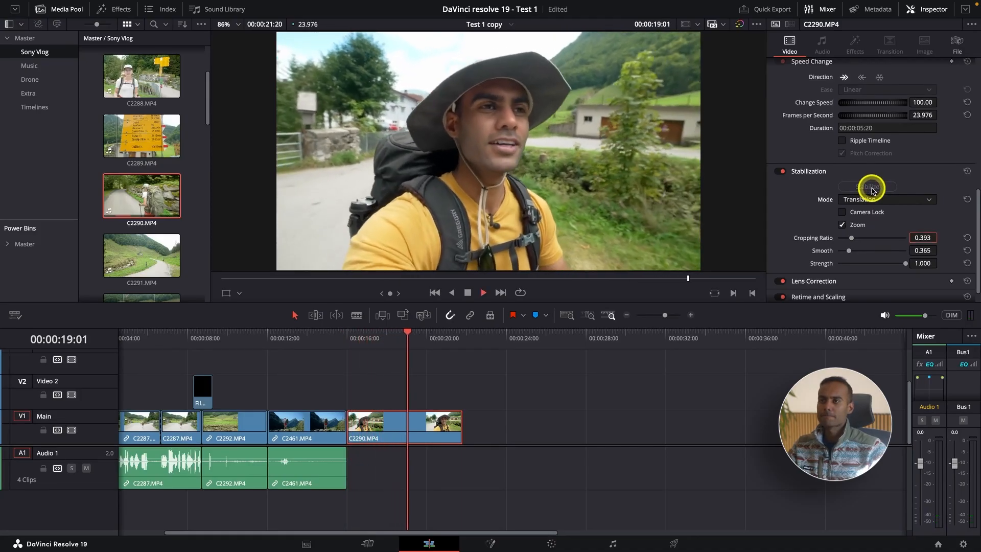
key("space")
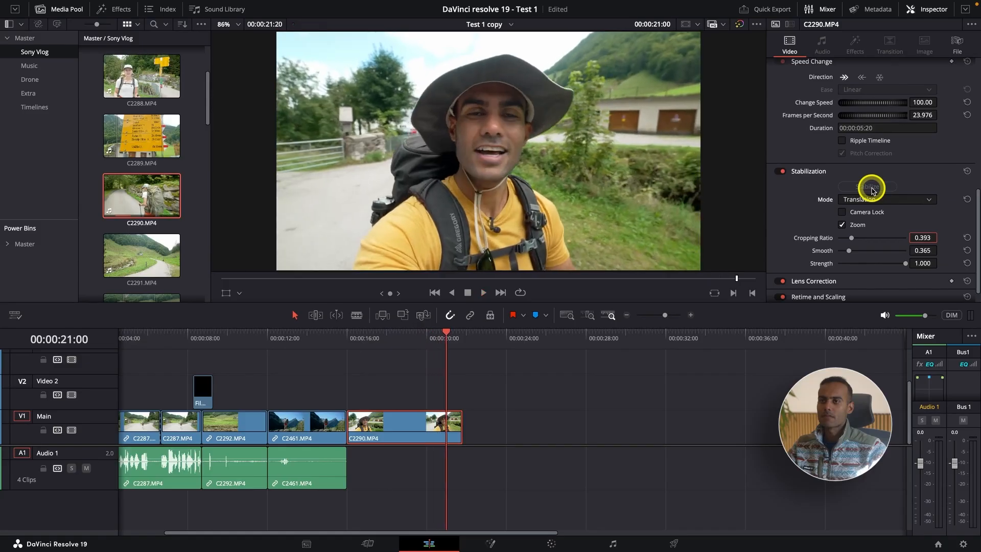
Step: Stabilize C2290.MP4 in Perspective mode with Cropping Ratio 0.342 and Smooth 0.250, play it, and toggle Stabilization off and on
left_click(877, 199)
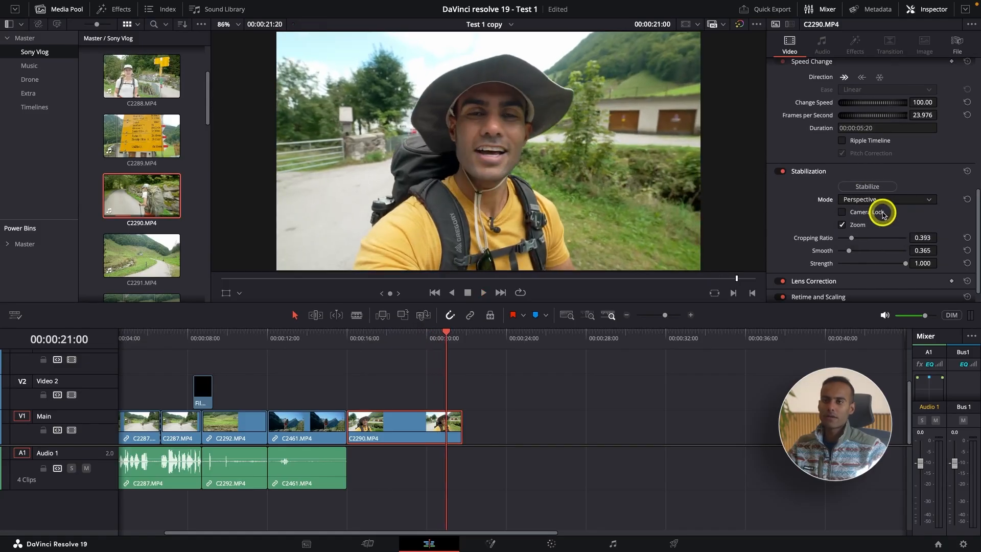
left_click(881, 211)
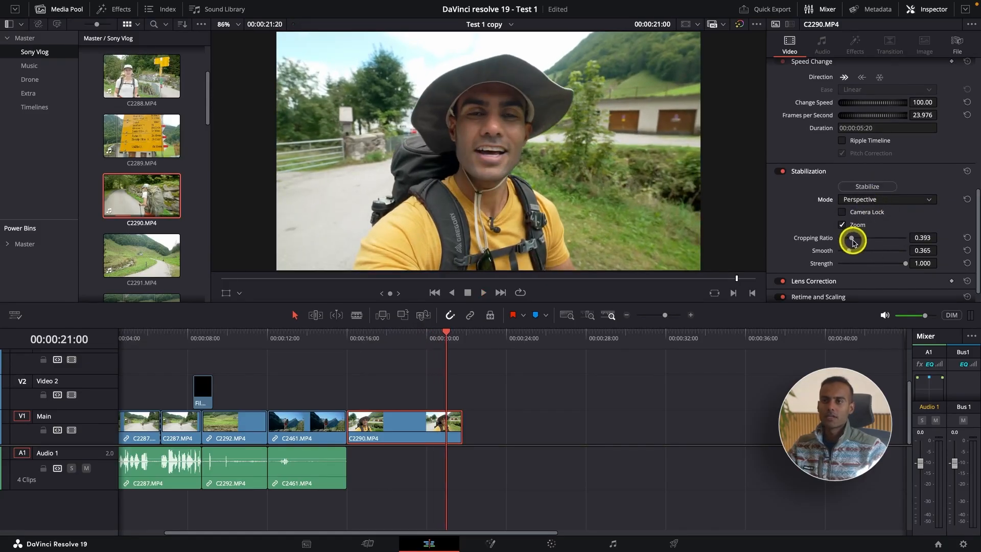
left_click(867, 187)
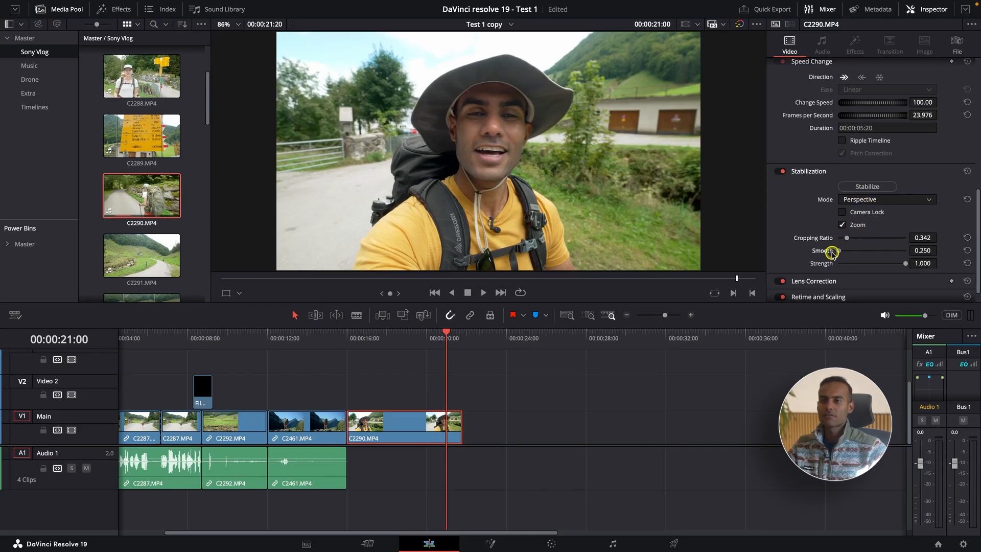
left_click(867, 187)
left_click(348, 340)
key("space")
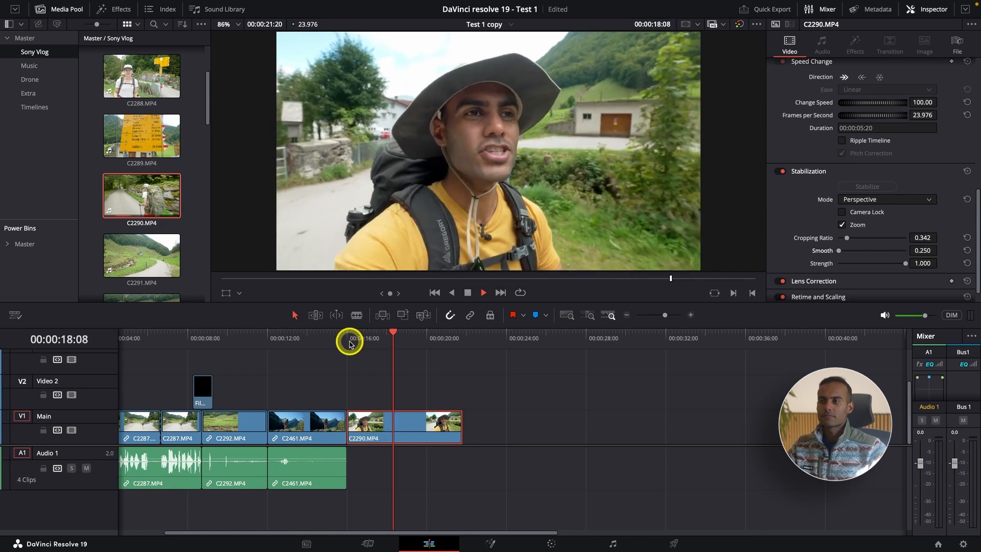
left_click(781, 171)
left_click(781, 172)
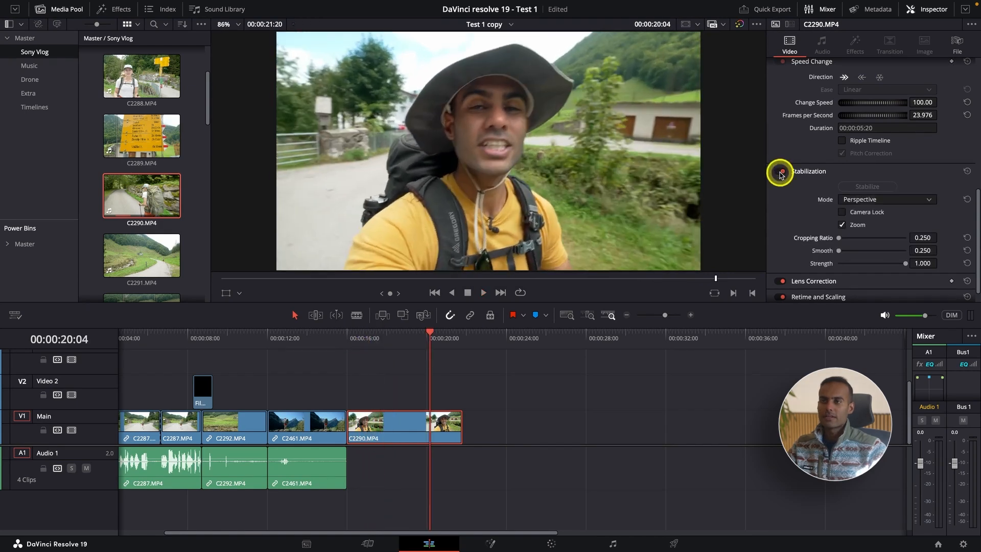
Step: Set the volume of the C2287.MP4 audio clip to -34.50 dB and increase the height of the Audio 1 track
scroll(784, 224, "down", 1)
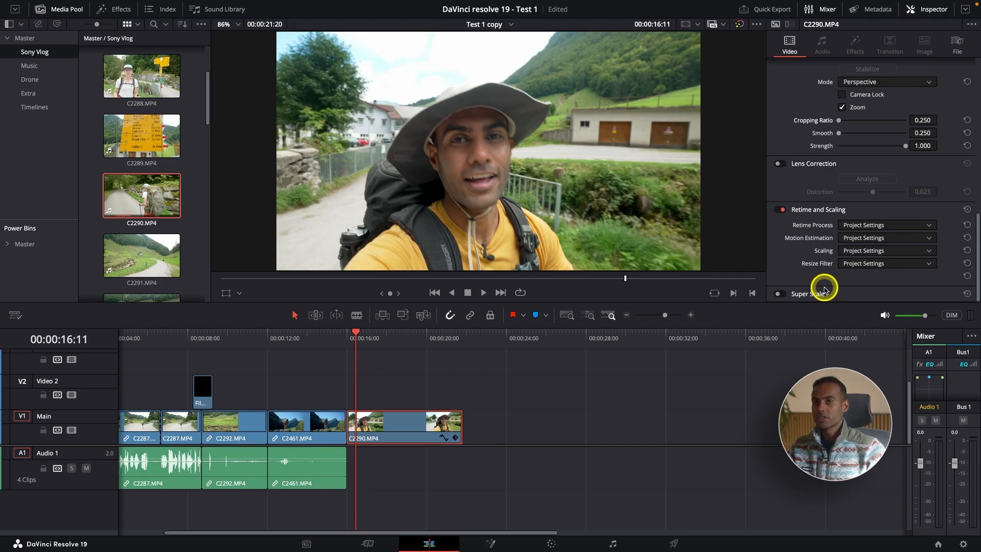
scroll(850, 261, "up", 10)
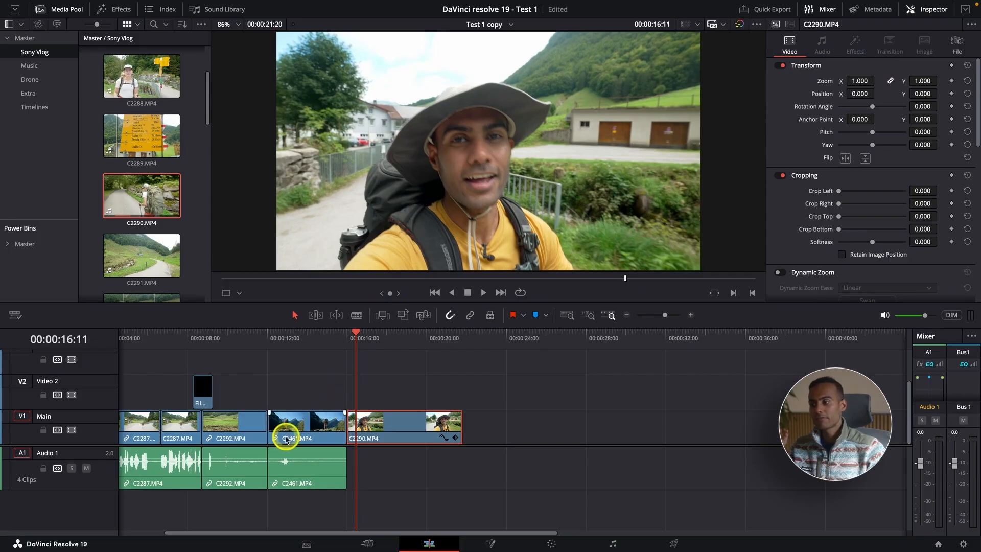
left_click(166, 455)
left_click(161, 341)
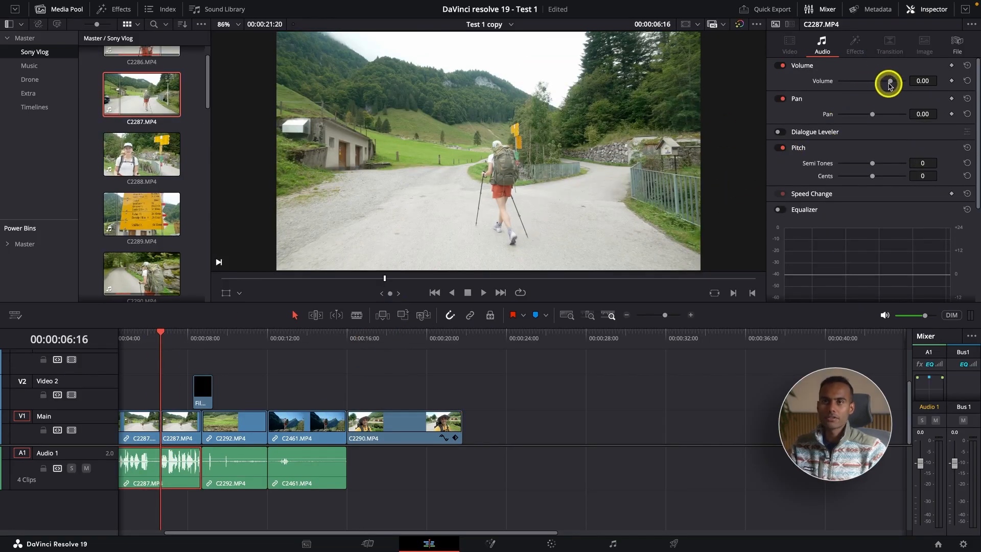
mouse_move(889, 82)
left_mouse_down()
mouse_move(860, 84)
mouse_move(873, 81)
left_mouse_up()
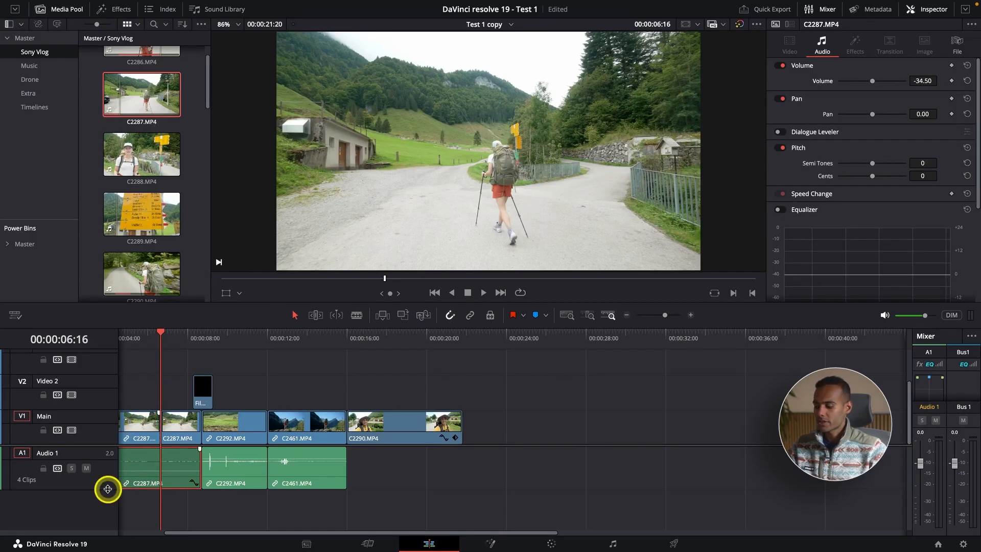
left_click_drag(109, 489, 108, 530)
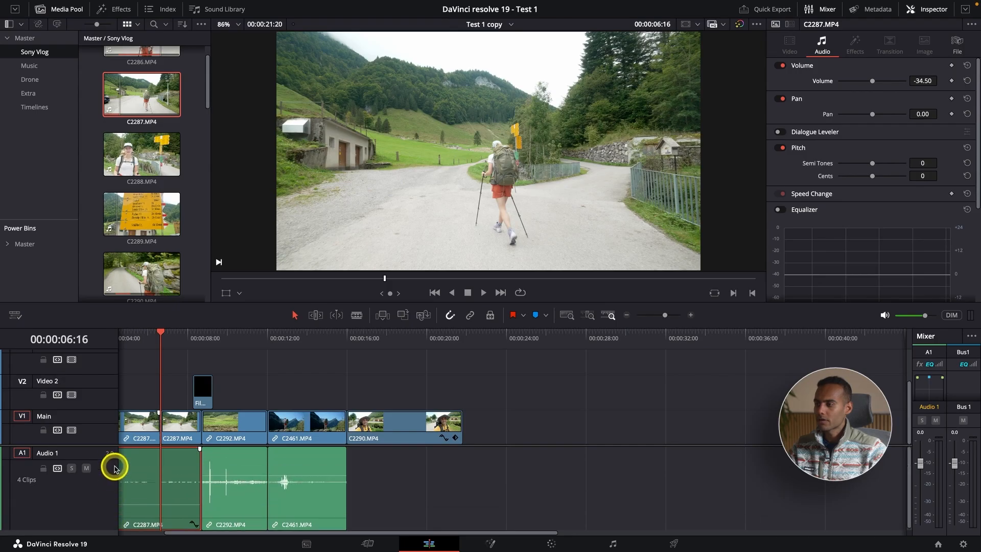
Step: Raise the volume of the C2287.MP4 audio clip to -21.60 dB and move the playhead to 00:00:03:10
scroll(144, 429, "up", 2)
key("Home")
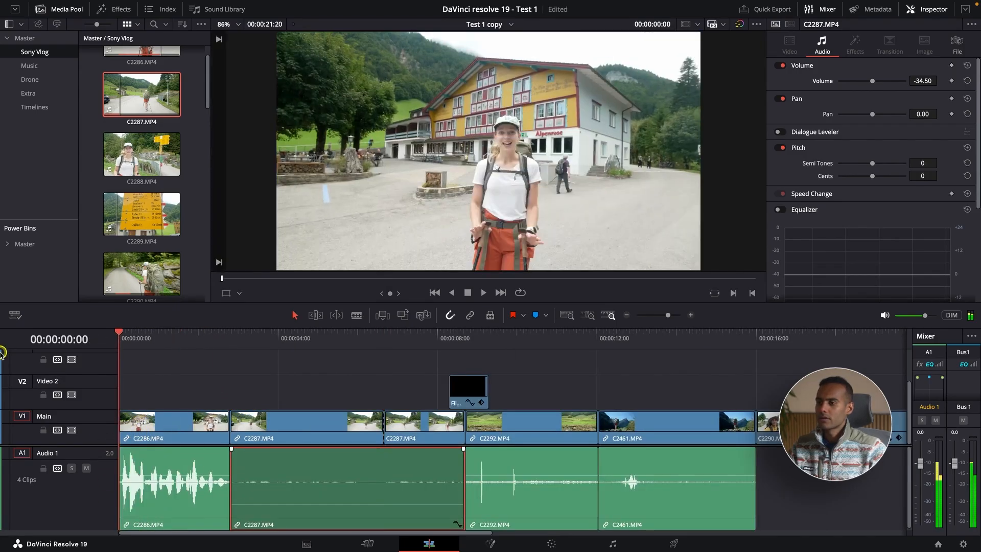
scroll(525, 442, "up", 2)
left_click_drag(872, 80, 879, 80)
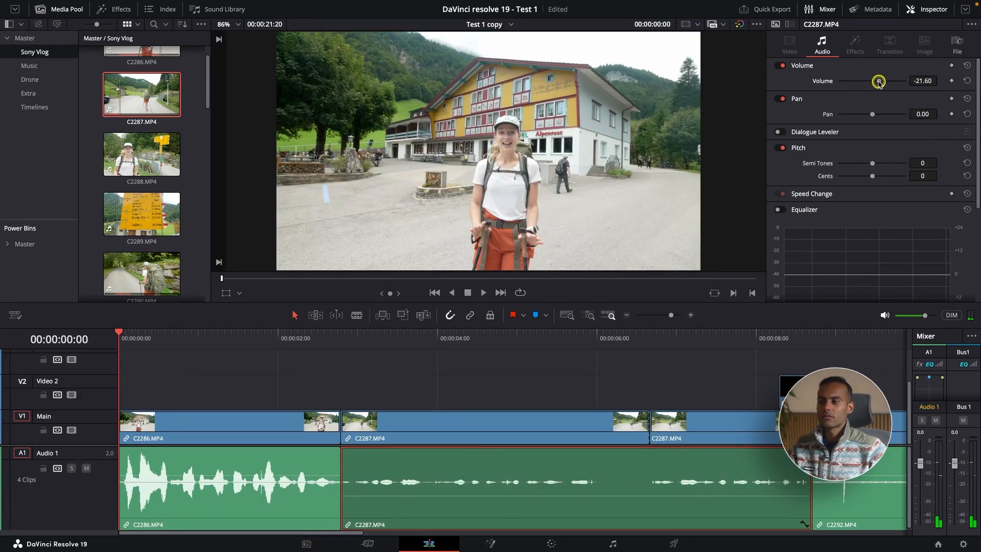
left_click(393, 366)
left_click(392, 338)
left_click(450, 456)
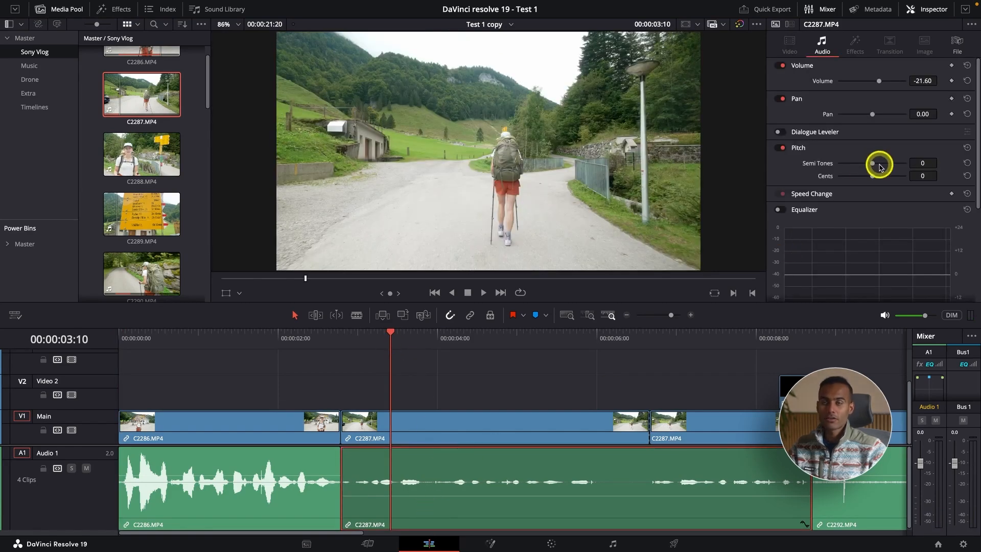
Step: Raise the volume of the C2287.MP4 audio clip to -14.66 dB
key("ctrl+minus")
mouse_move(879, 81)
left_mouse_down()
mouse_move(833, 81)
mouse_move(919, 82)
mouse_move(882, 80)
left_mouse_up()
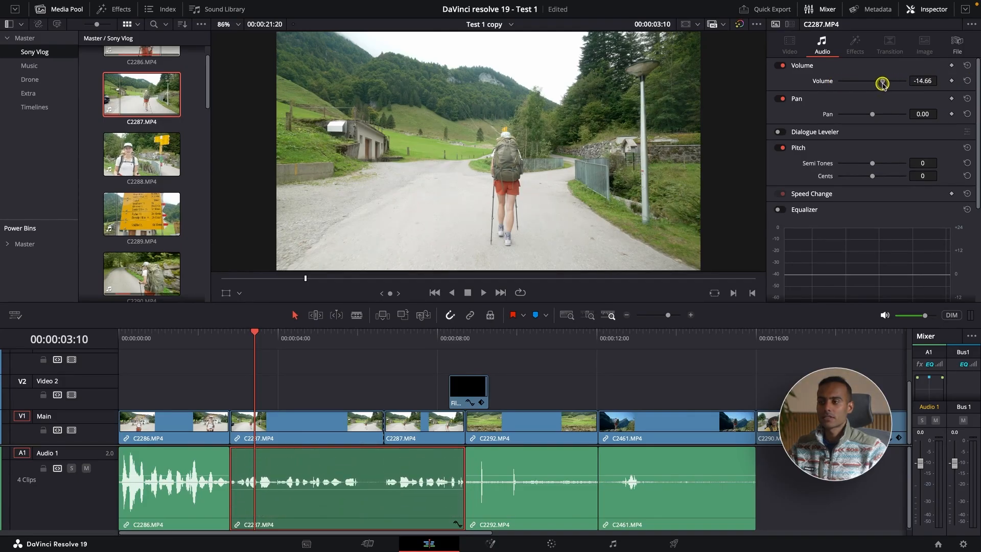
left_click(366, 491)
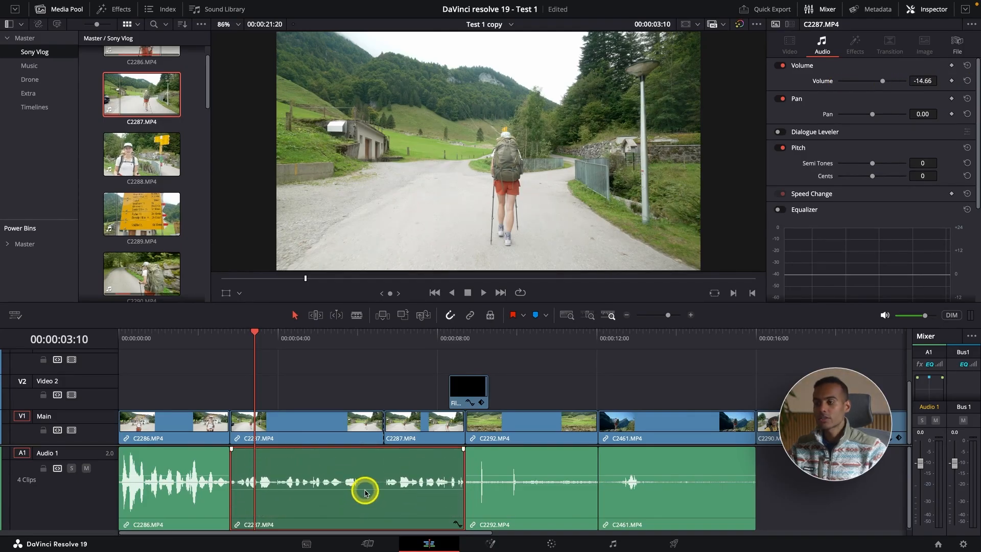
Step: Raise the volume line of the C2287.MP4 audio clip to -2.25 dB directly on the timeline, then expand the Pan settings
left_click(840, 98)
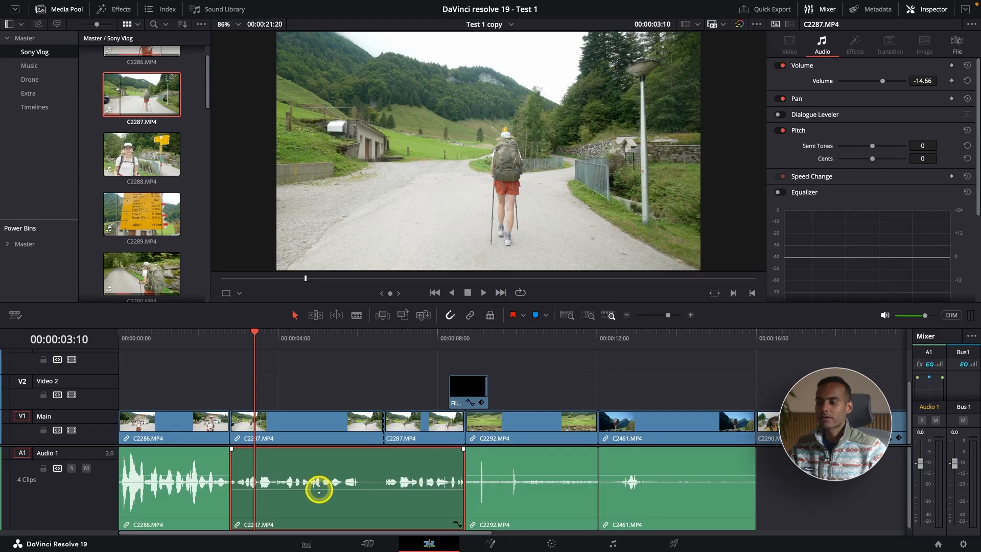
mouse_move(319, 488)
left_mouse_down()
mouse_move(316, 462)
mouse_move(314, 501)
mouse_move(313, 477)
left_mouse_up()
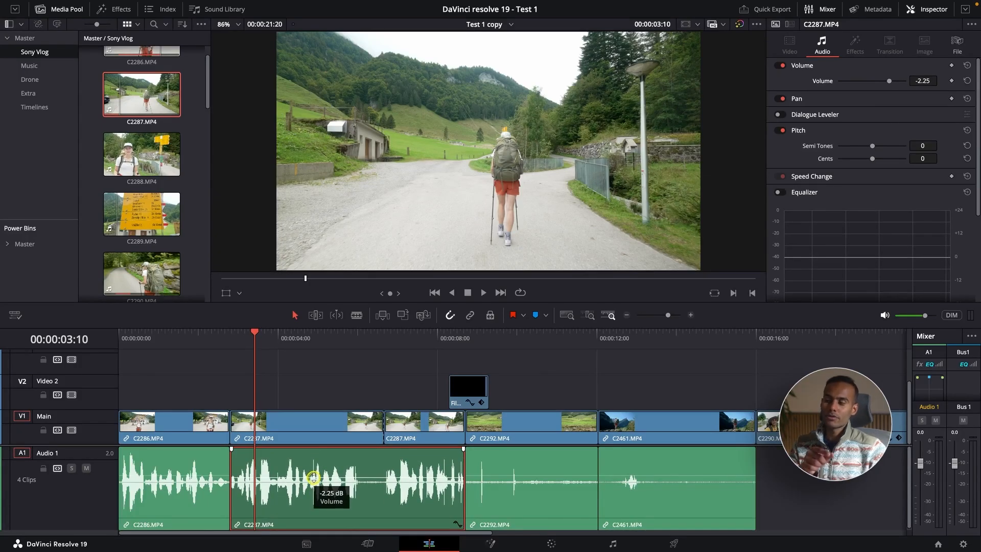
mouse_move(314, 479)
left_mouse_down()
mouse_move(317, 489)
mouse_move(316, 478)
left_mouse_up()
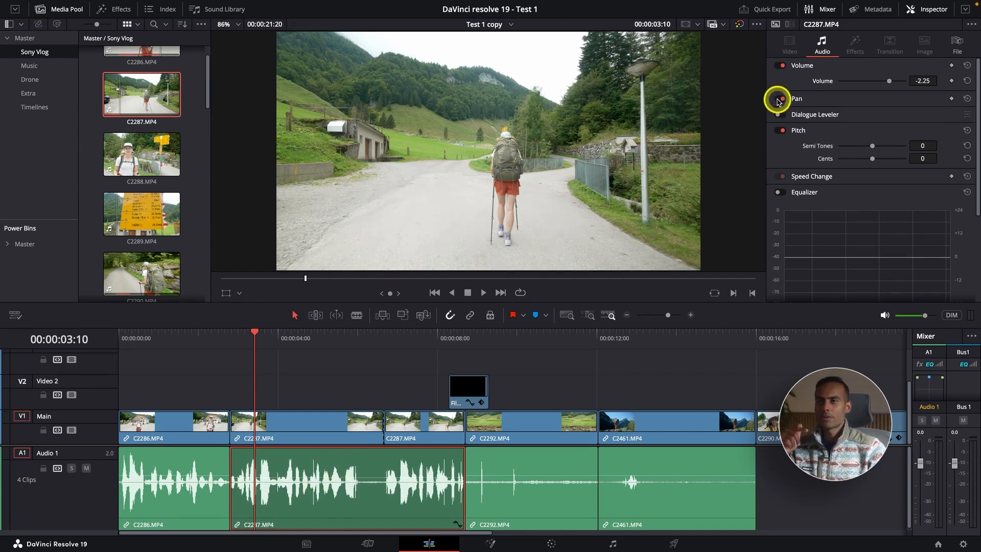
left_click(794, 99)
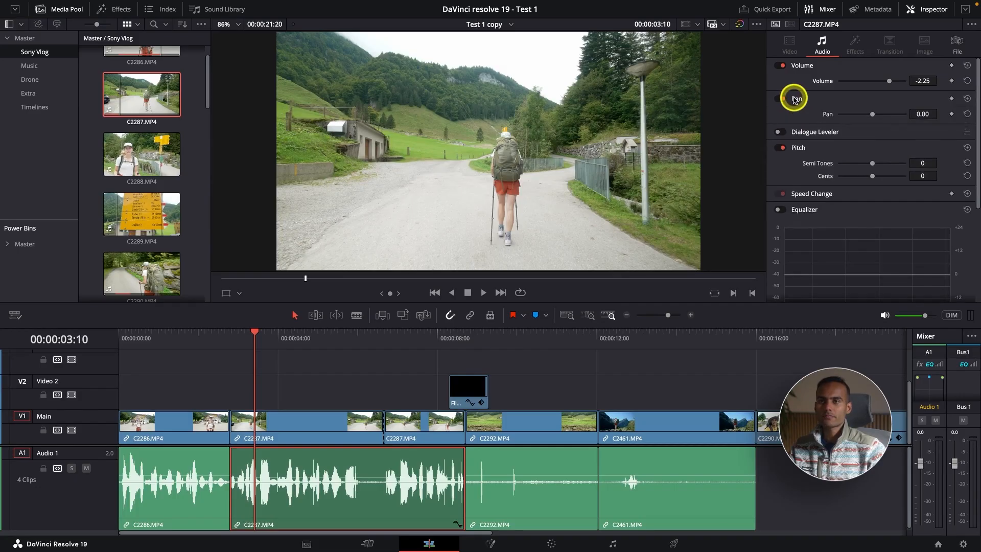
Step: Examine the Pan, Dialogue Leveler, Pitch, Speed Change and Equalizer settings of the C2287.MP4 audio clip
left_click_drag(872, 114, 877, 115)
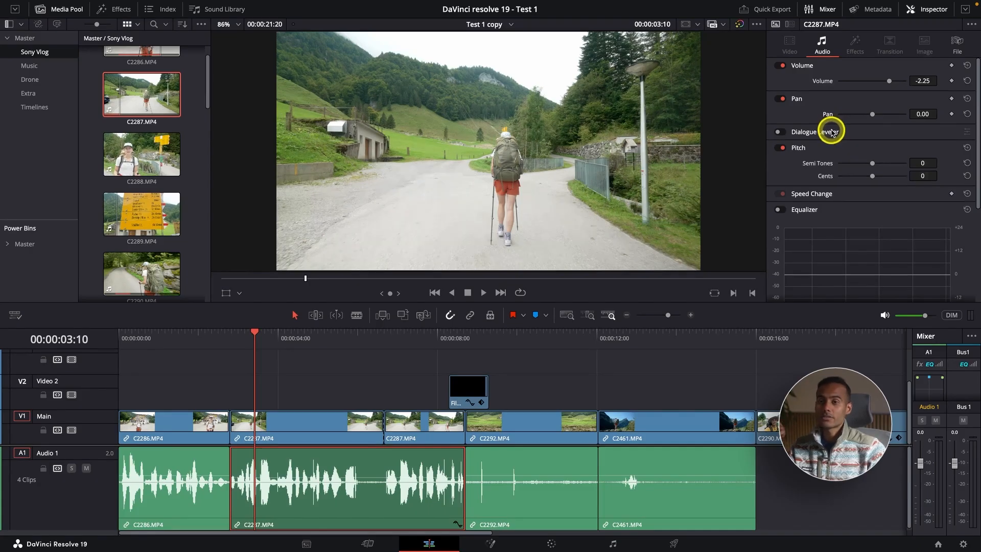
scroll(831, 135, "down", 5)
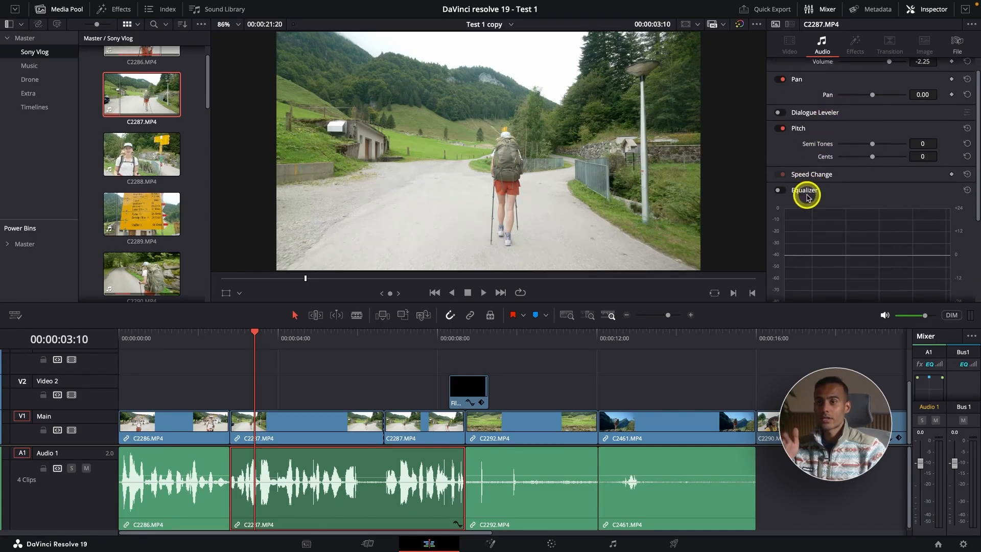
scroll(806, 198, "up", 4)
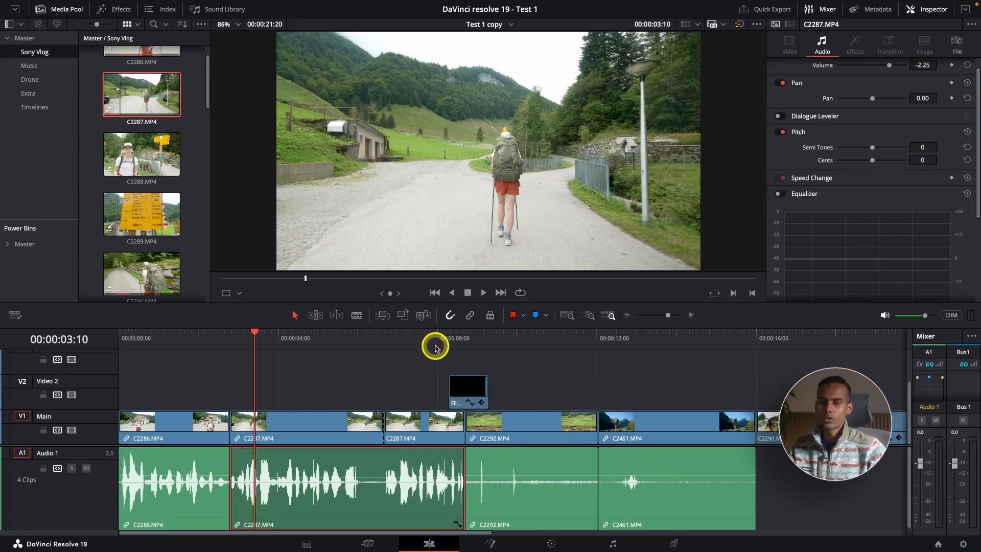
scroll(827, 133, "up", 1)
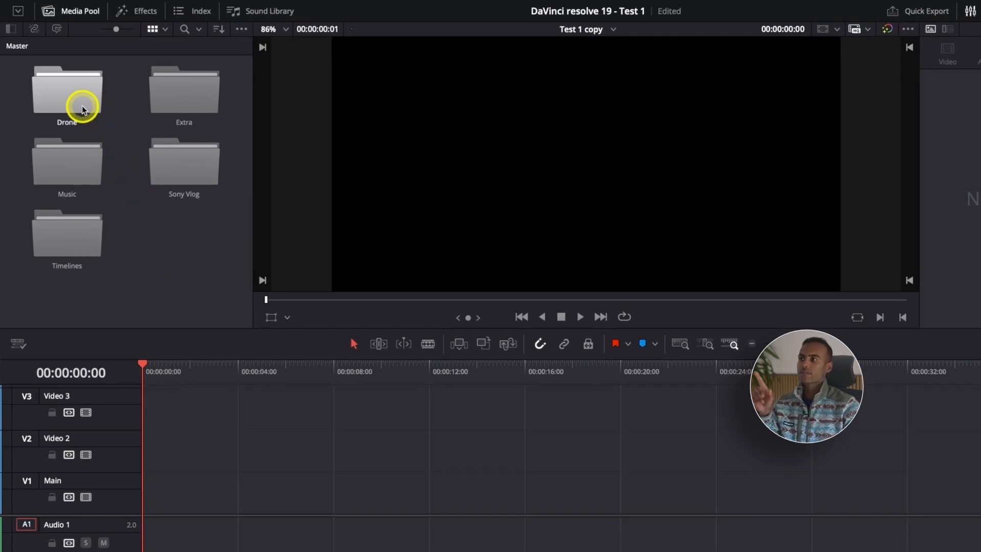
Step: Look through the Sony Vlog, Drone and Extra bins of the Media Pool
double_click(165, 172)
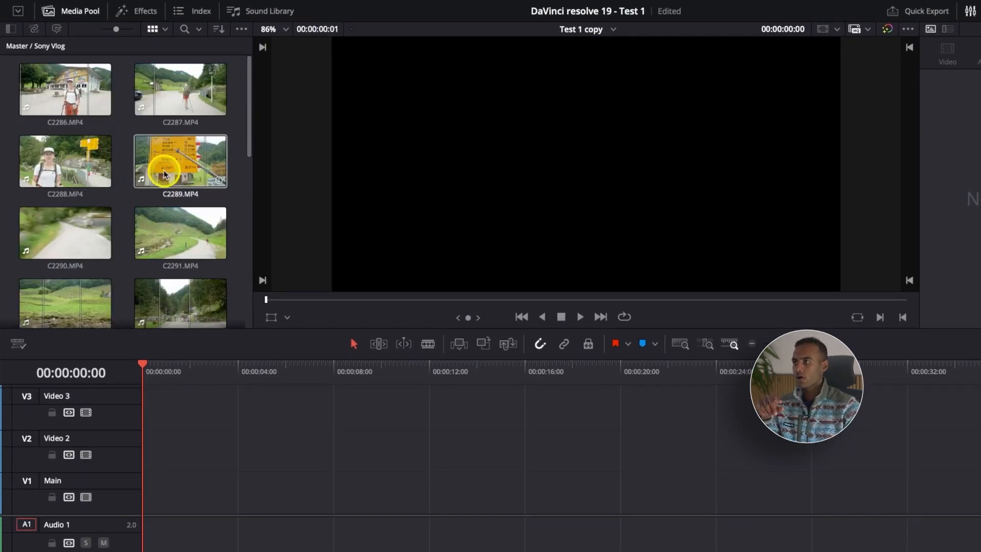
left_click(20, 49)
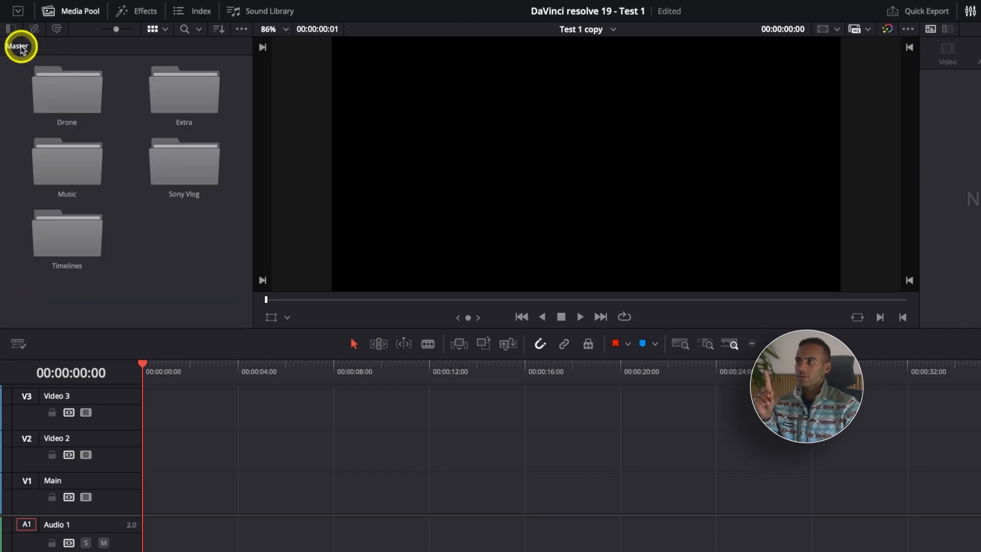
double_click(53, 92)
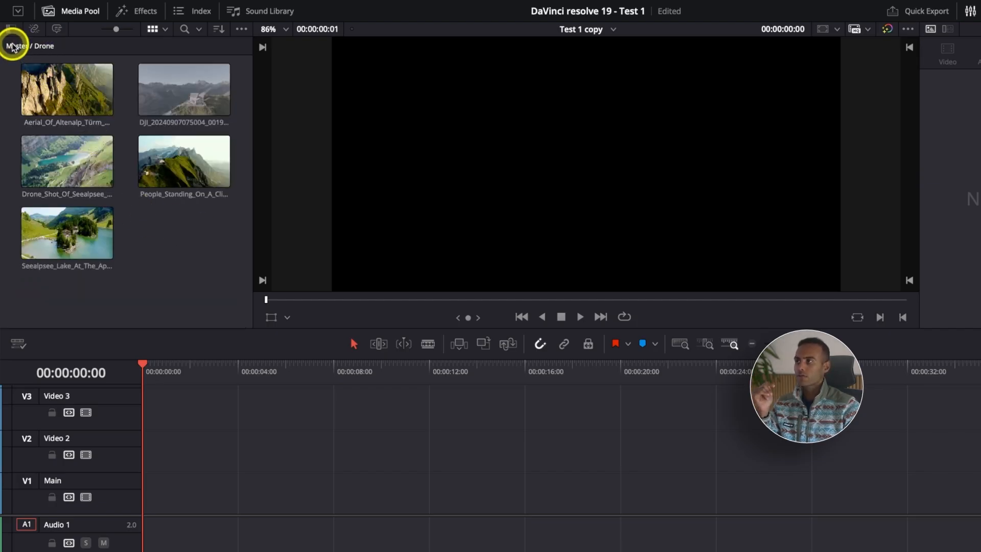
left_click(14, 46)
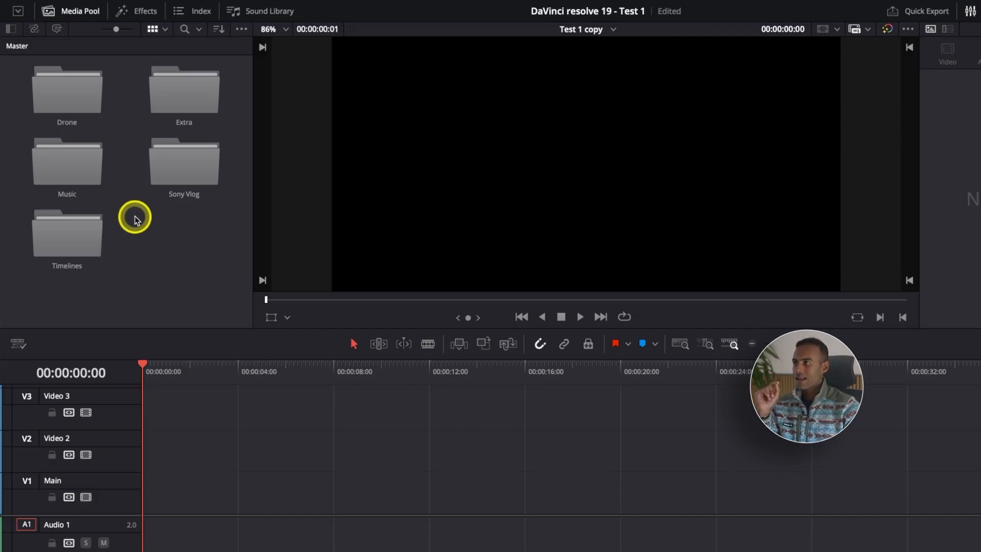
double_click(167, 101)
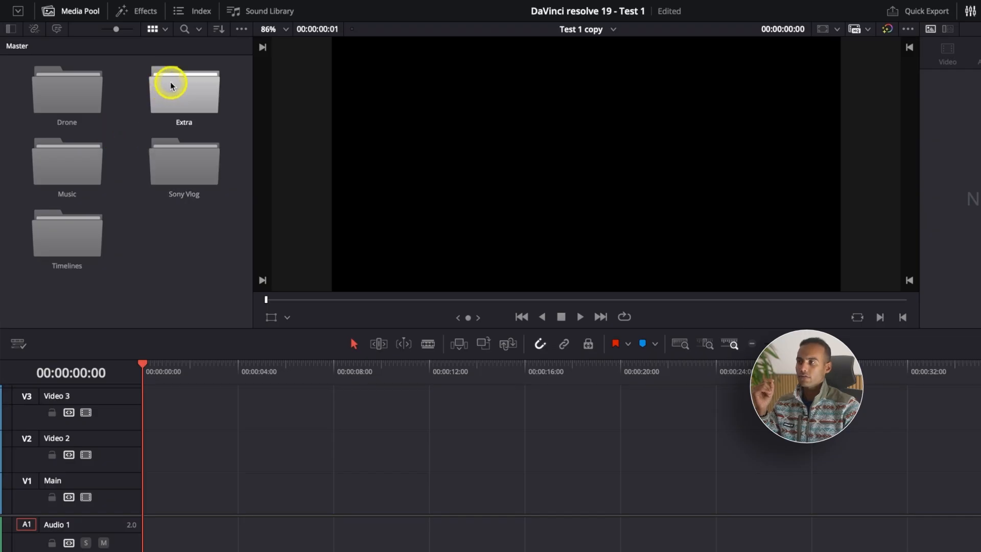
Step: Browse the music tracks in the Music bin and return to the Master bin
double_click(72, 163)
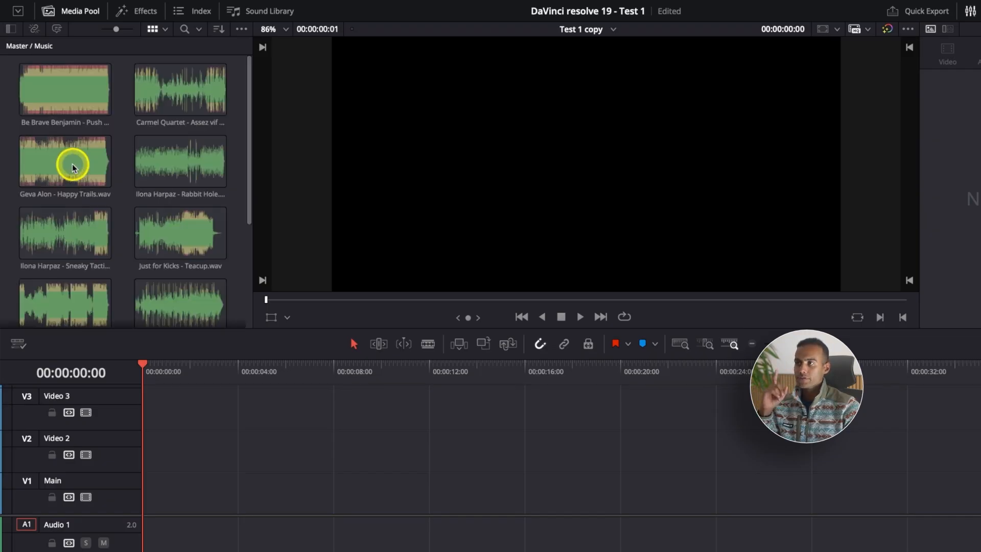
scroll(73, 166, "down", 3)
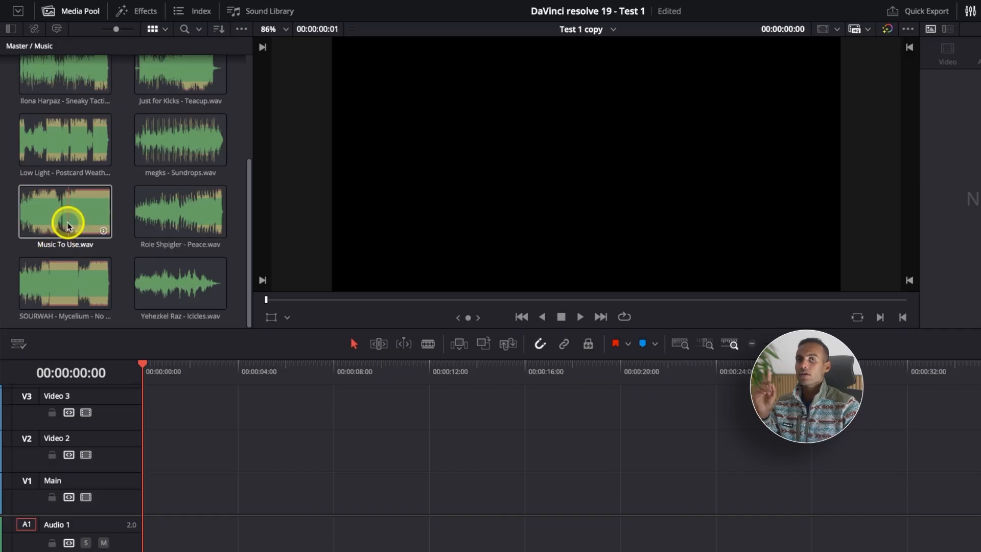
scroll(66, 221, "up", 3)
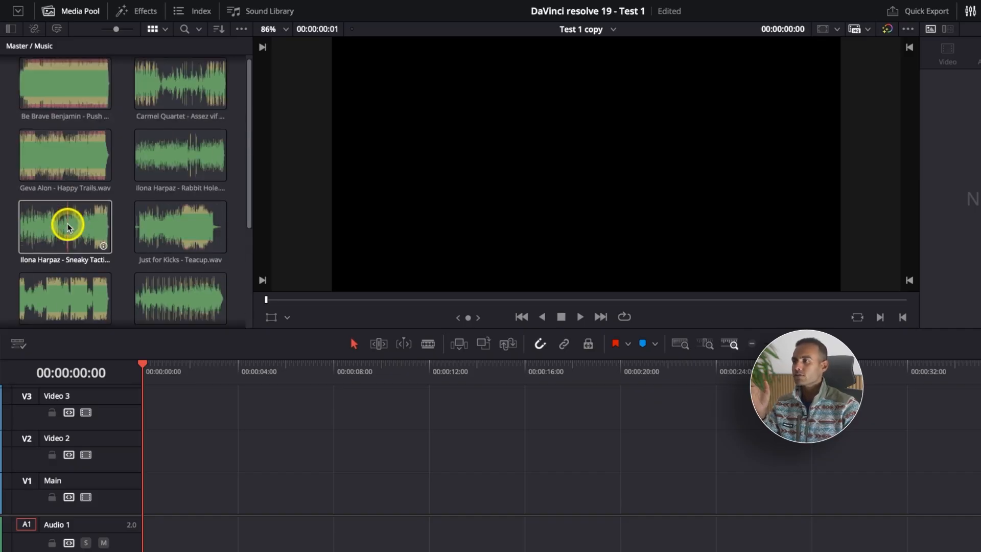
scroll(113, 171, "up", 1)
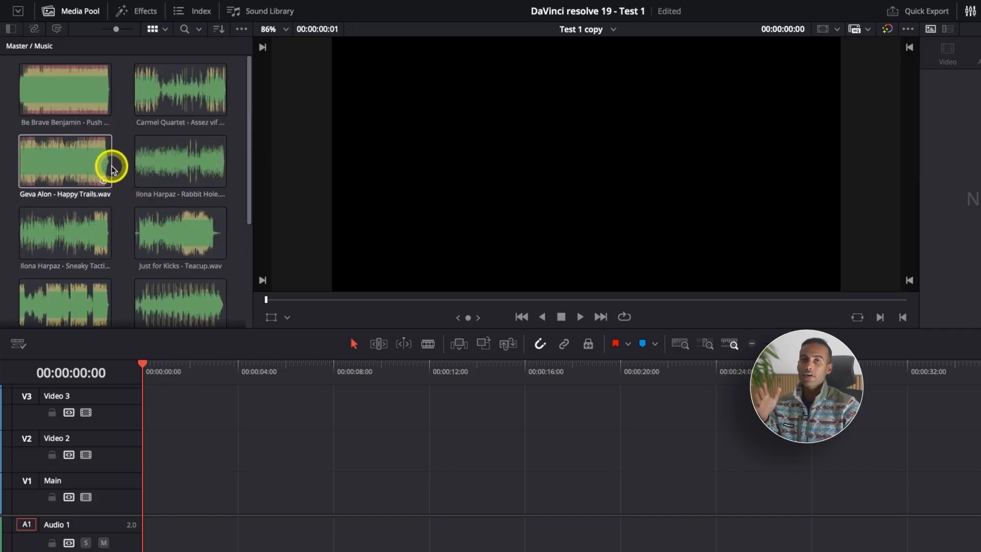
scroll(112, 168, "down", 5)
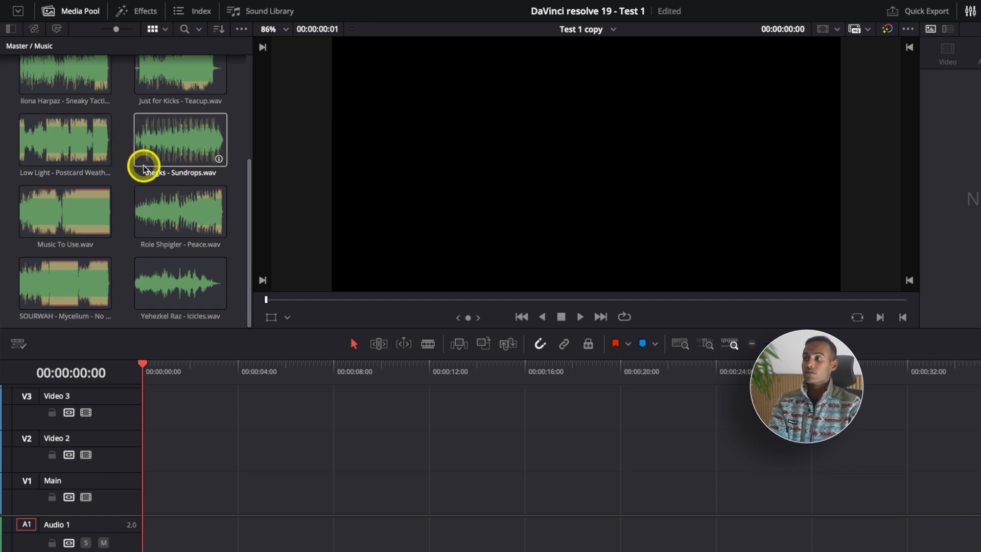
left_click(17, 47)
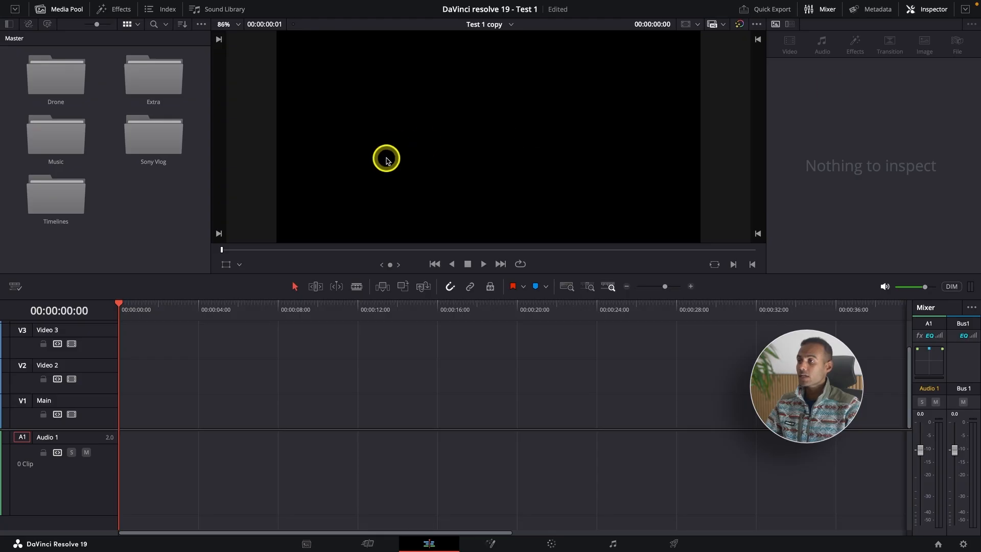
Step: Place the C2286.MP4 clip from the Sony Vlog bin at the start of the Main video track
double_click(160, 128)
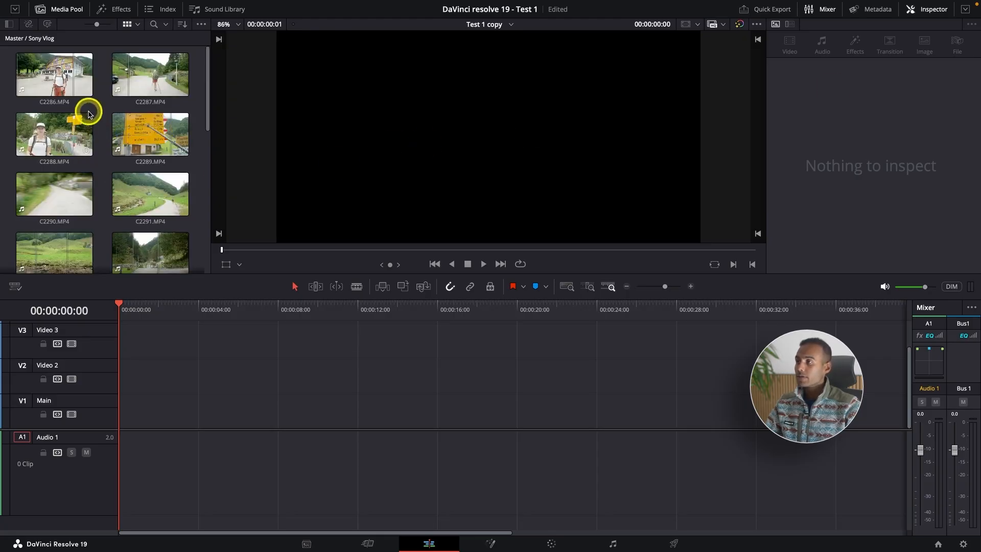
left_click(54, 84)
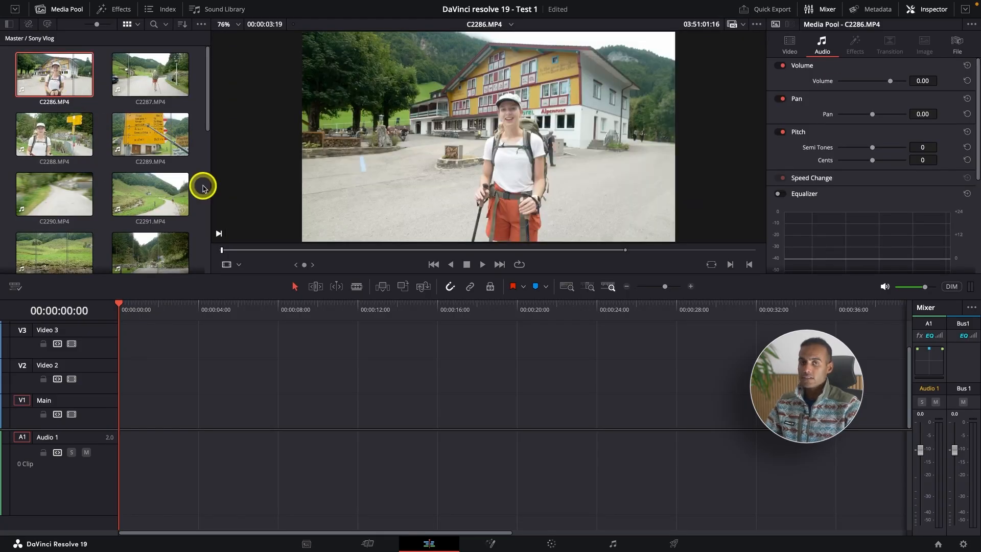
left_click_drag(55, 81, 141, 403)
key("super+equal")
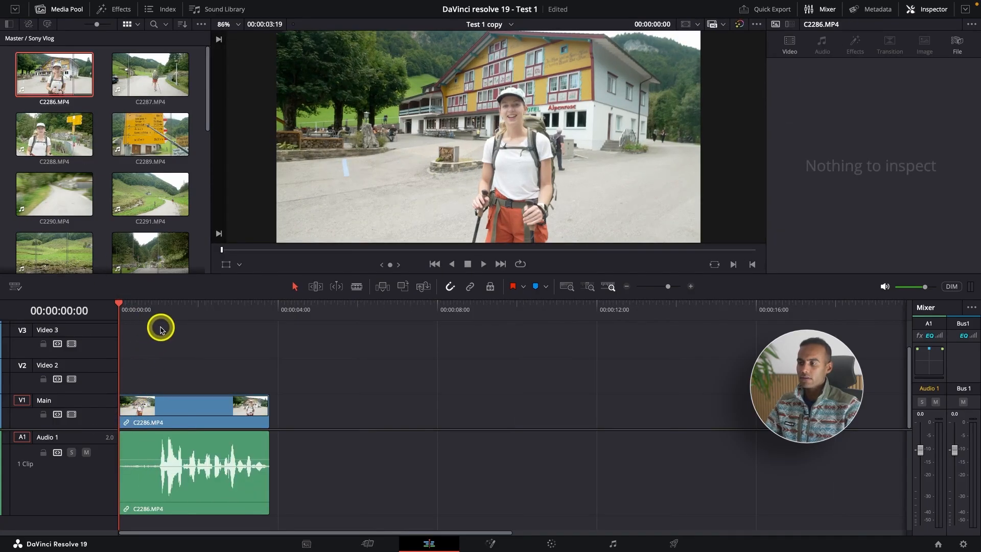
Step: Switch to Trim Edit mode and ripple-trim the start of the C2286.MP4 clip up to 00:00:01:00, just before the speech
key("super+equal")
left_click_drag(195, 310, 198, 314)
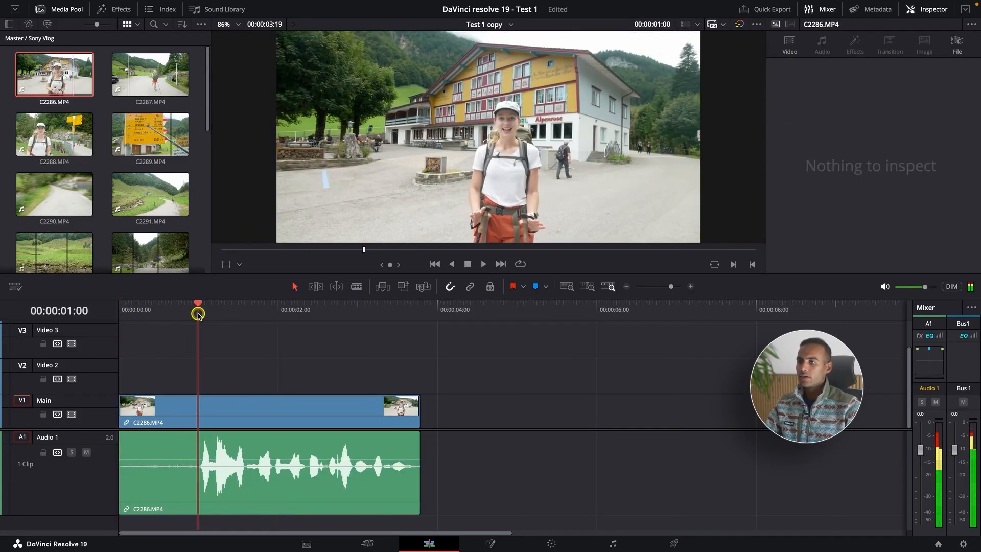
left_click(316, 287)
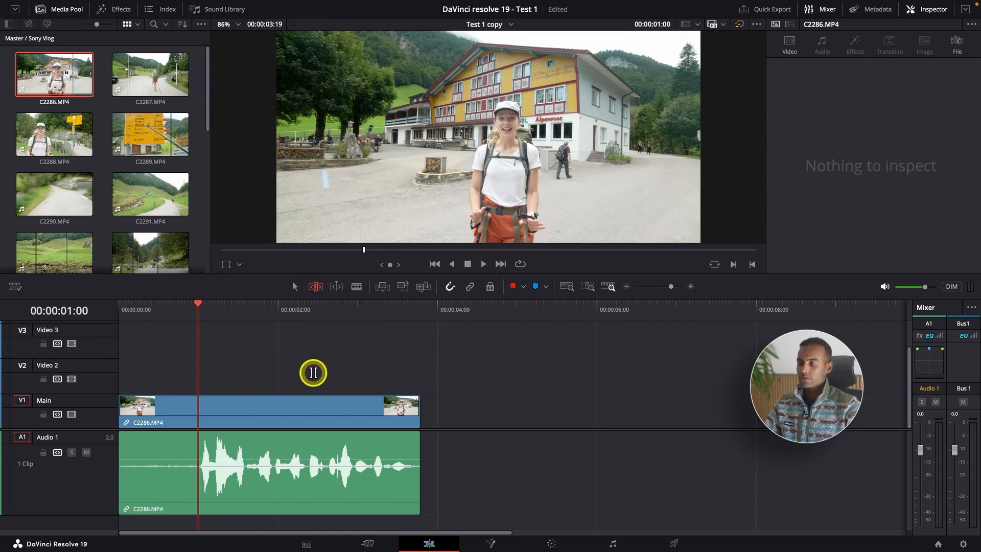
key("ctrl+shift+bracketleft")
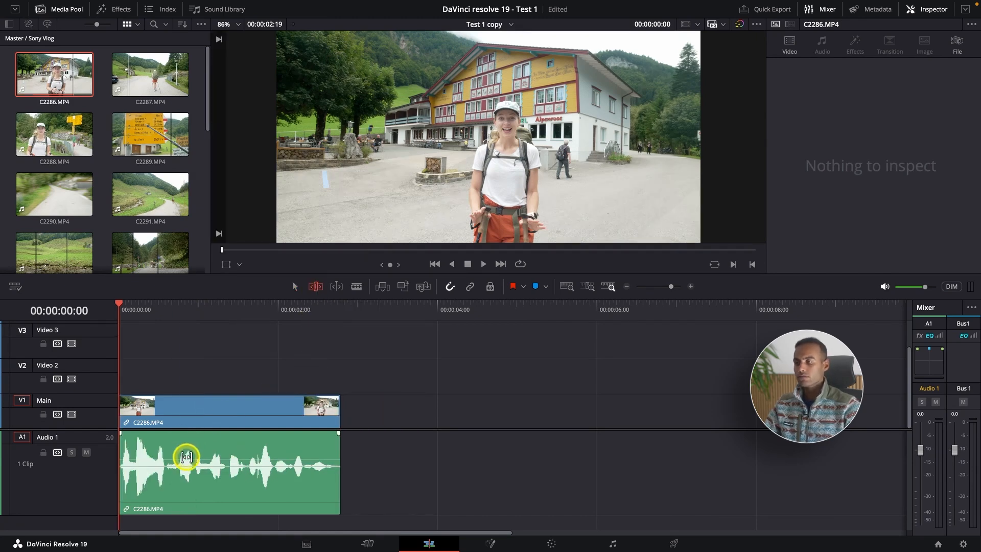
Step: Reduce the Audio 1 track's height, move the divider between video and audio tracks up, and trim the end of C2286.MP4 at 00:00:02:17
scroll(187, 457, "down", 5)
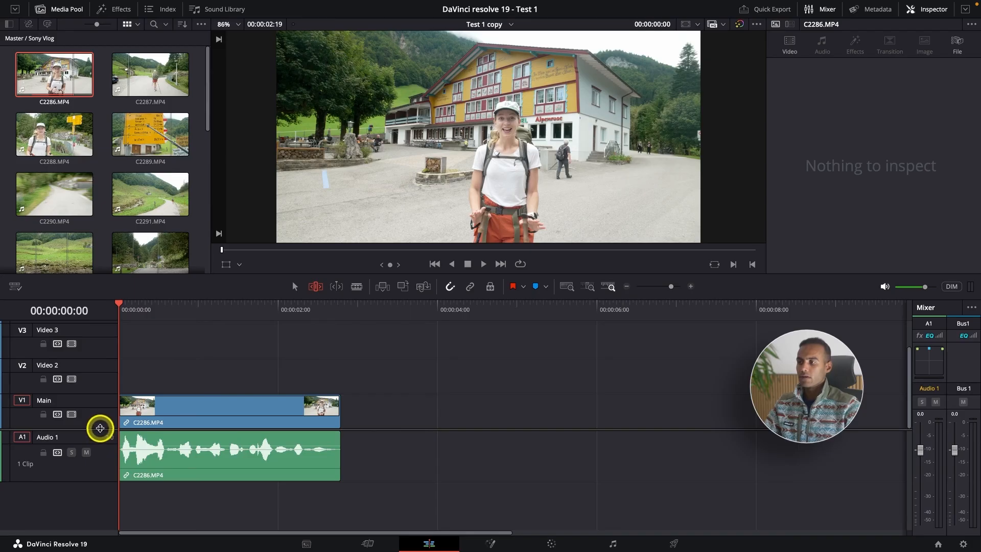
left_click_drag(101, 429, 103, 395)
left_click(334, 306)
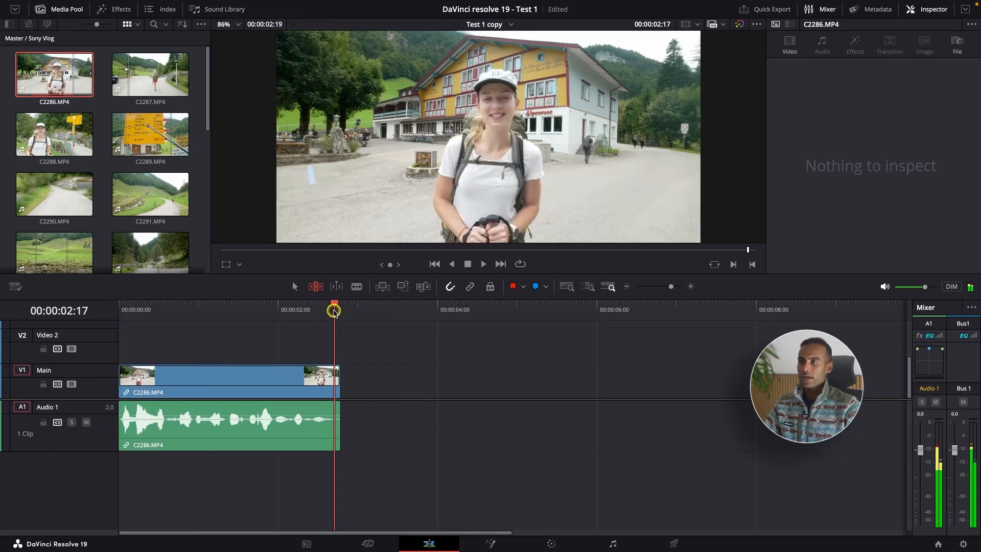
key("shift+]")
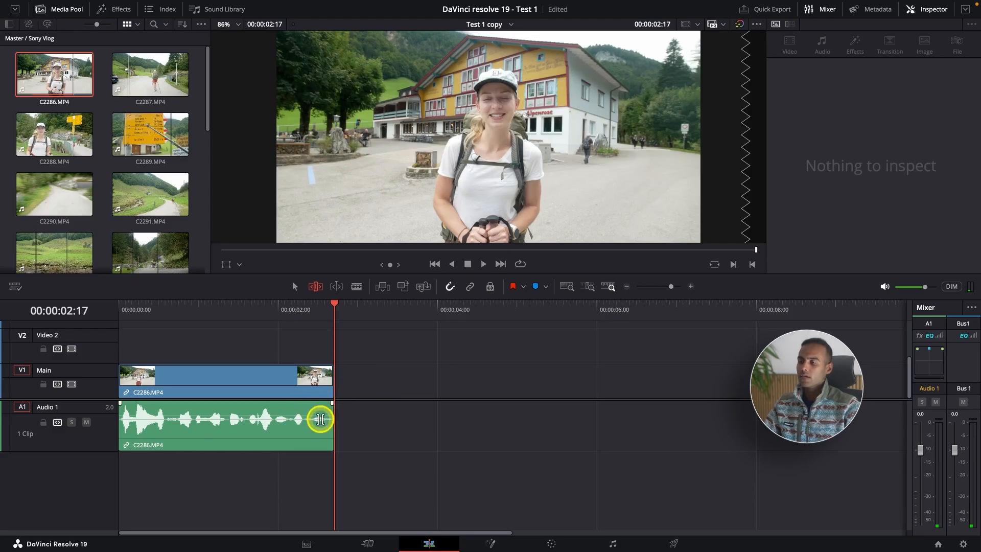
Step: Play back the trimmed C2286.MP4 clip from the start of the timeline to its end
key("Home")
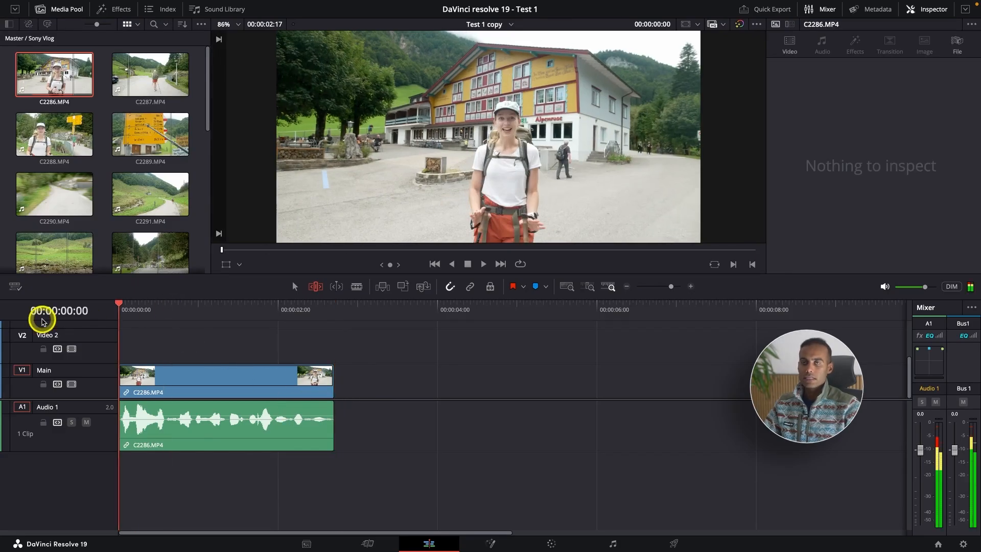
key("space")
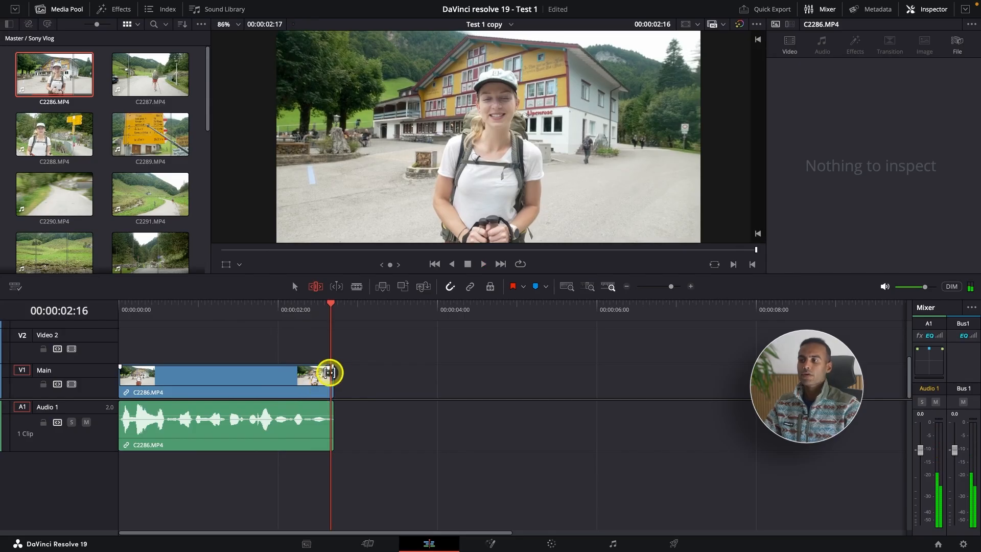
key("ctrl+minus")
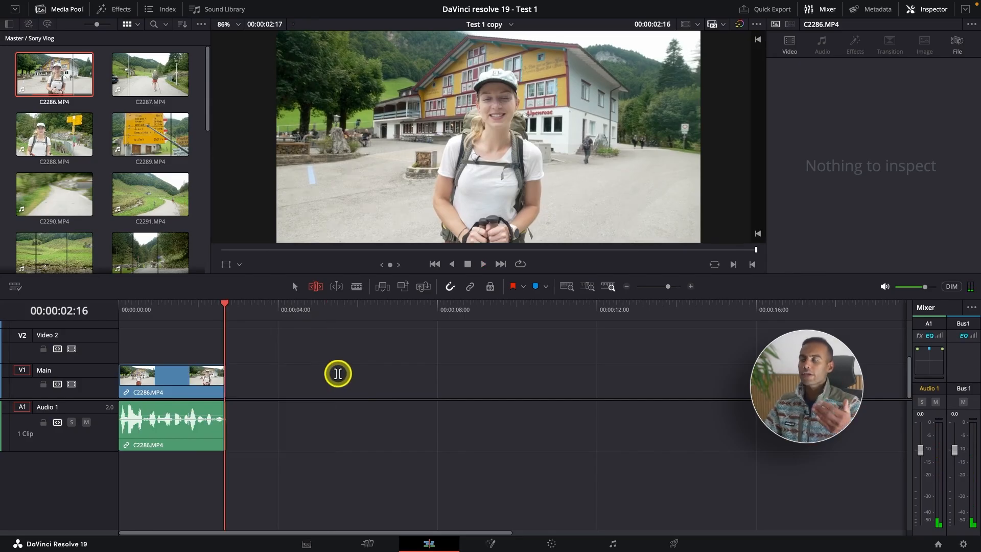
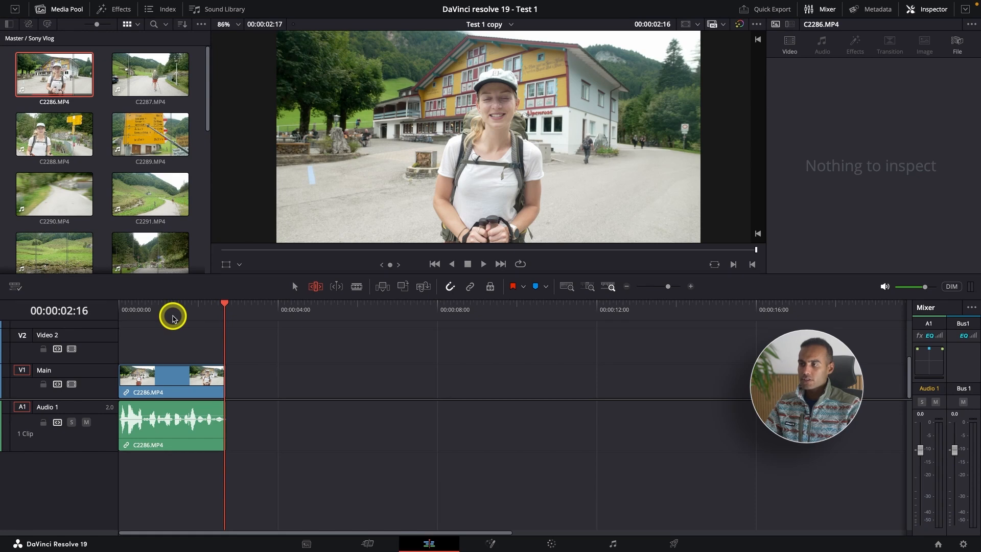
Step: Show the bin list, widen the media pool to two thumbnail columns, and open the Music bin down to Music To Use.wav
left_click(172, 318)
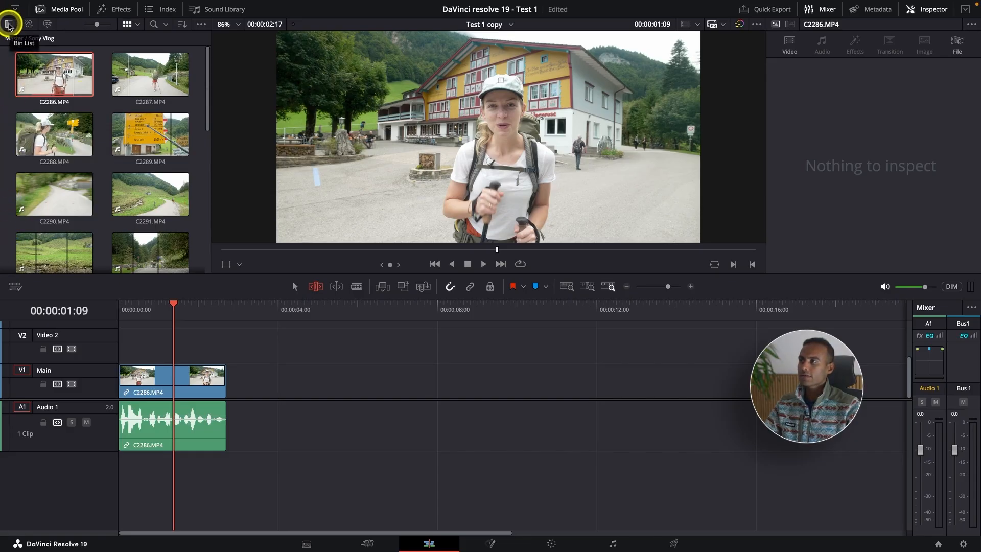
left_click(8, 24)
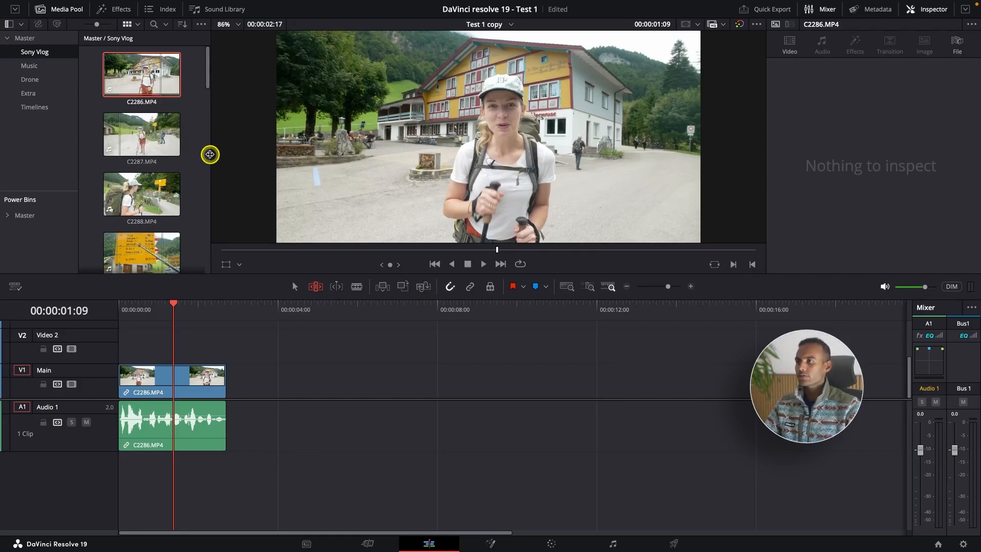
left_click_drag(211, 153, 274, 152)
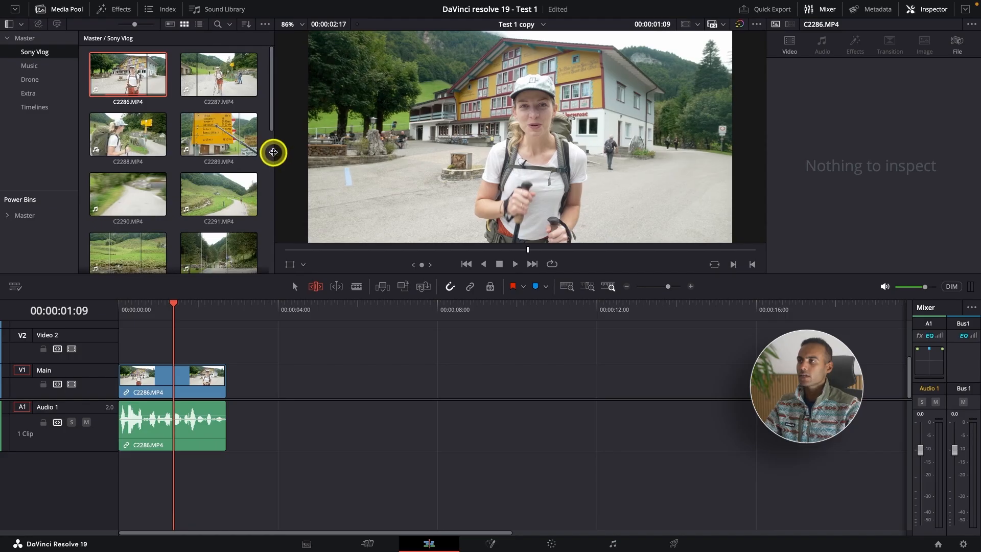
left_click_drag(134, 24, 131, 29)
left_click(52, 65)
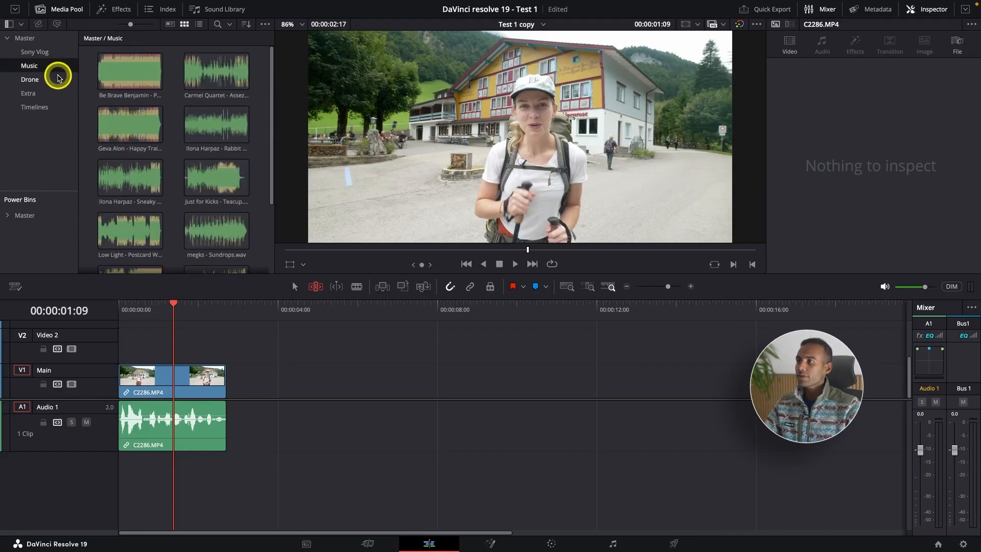
scroll(95, 124, "down", 3)
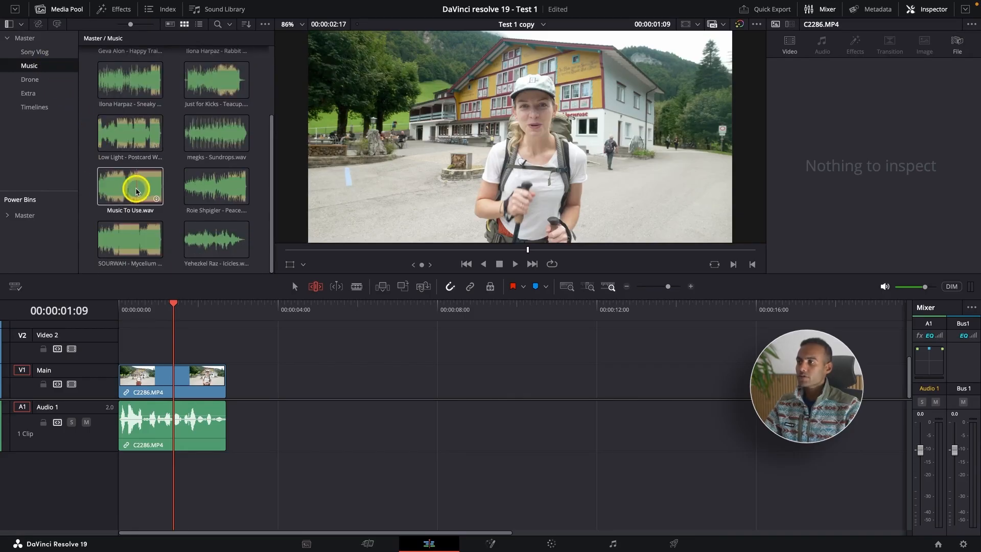
Step: Place Music To Use.wav on a new Audio 2 track and shift it slightly earlier under the end of C2286.MP4
left_click_drag(131, 192, 214, 478)
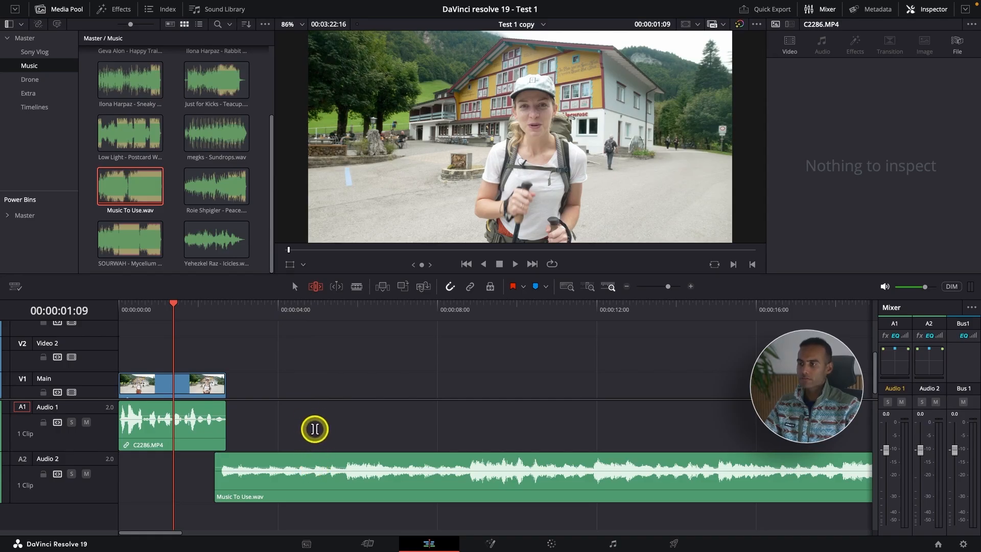
key("a")
left_click(331, 462)
left_click_drag(331, 462, 324, 463)
Step: Play the timeline from its start through the opening of the music to judge the track's intro
key("Home")
key("space")
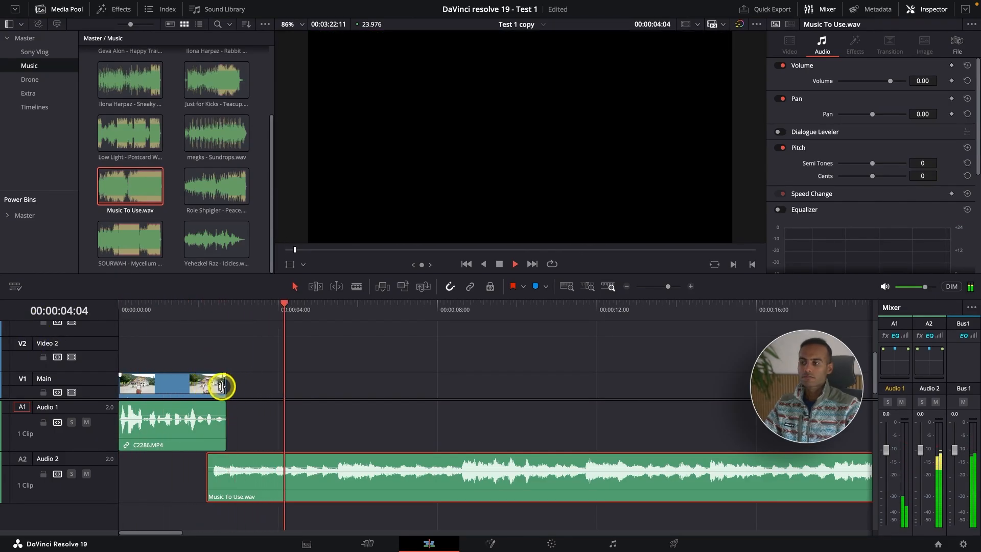
key("super+minus")
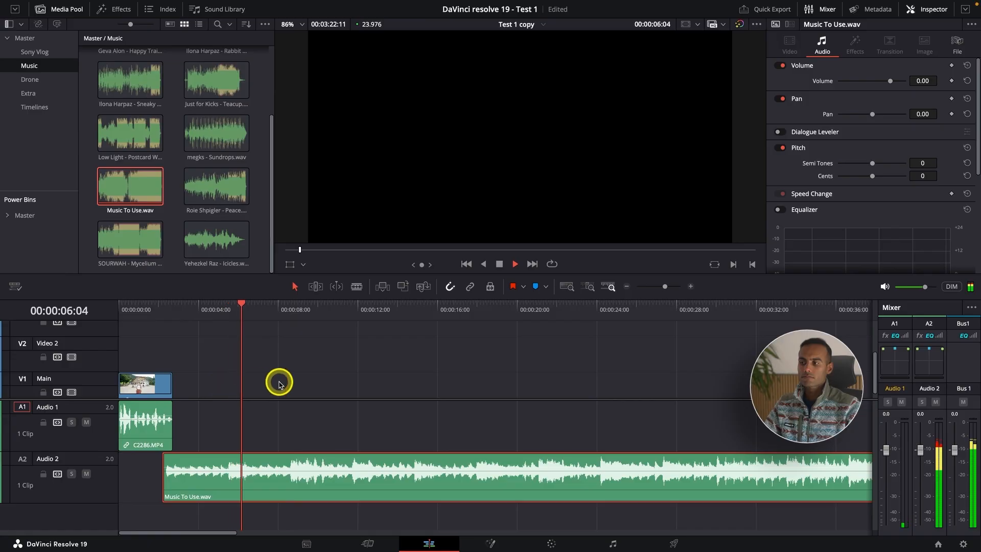
key("space")
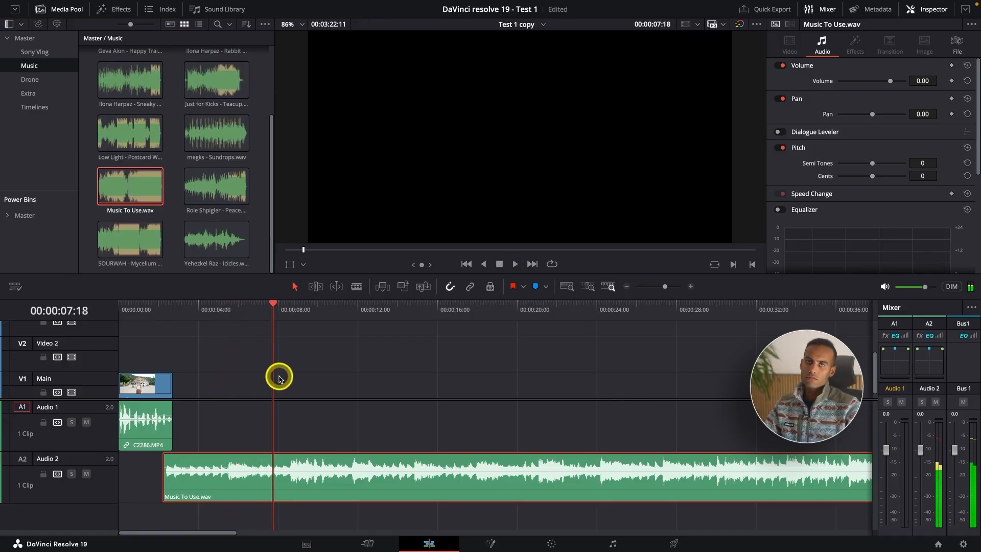
Step: Open Music To Use.wav in the source viewer, audition the section around its silent gap, and set an In point at 00:01:32:15
double_click(124, 182)
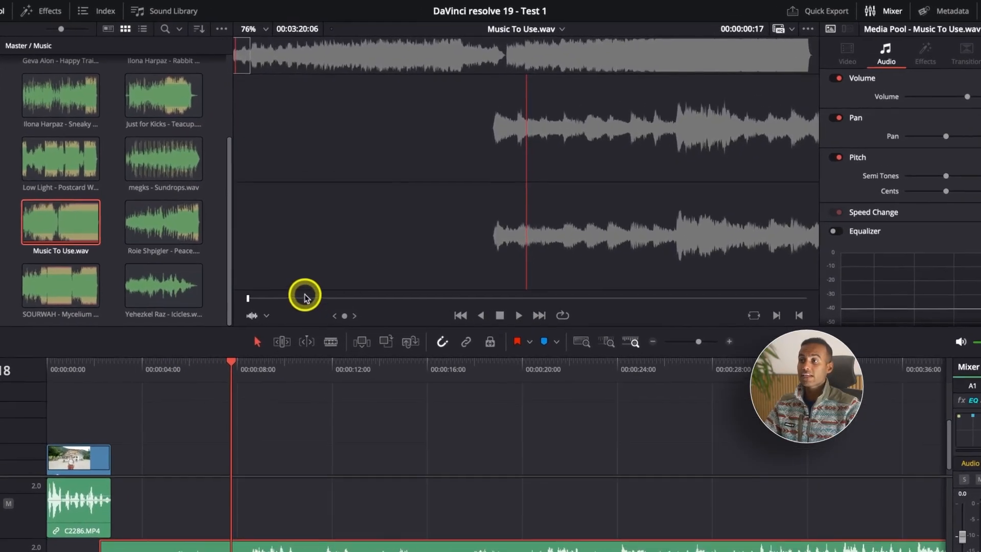
left_click(288, 299)
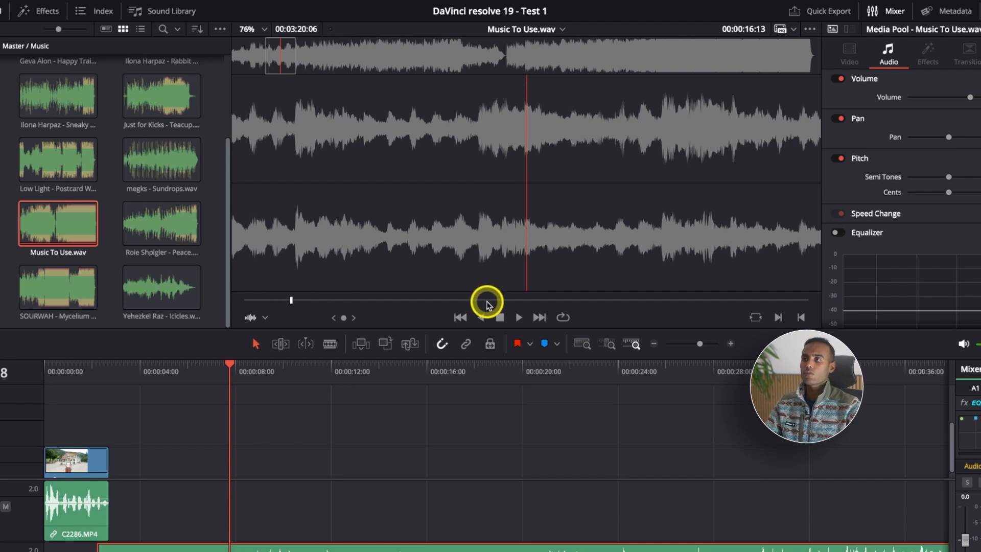
left_click(505, 60)
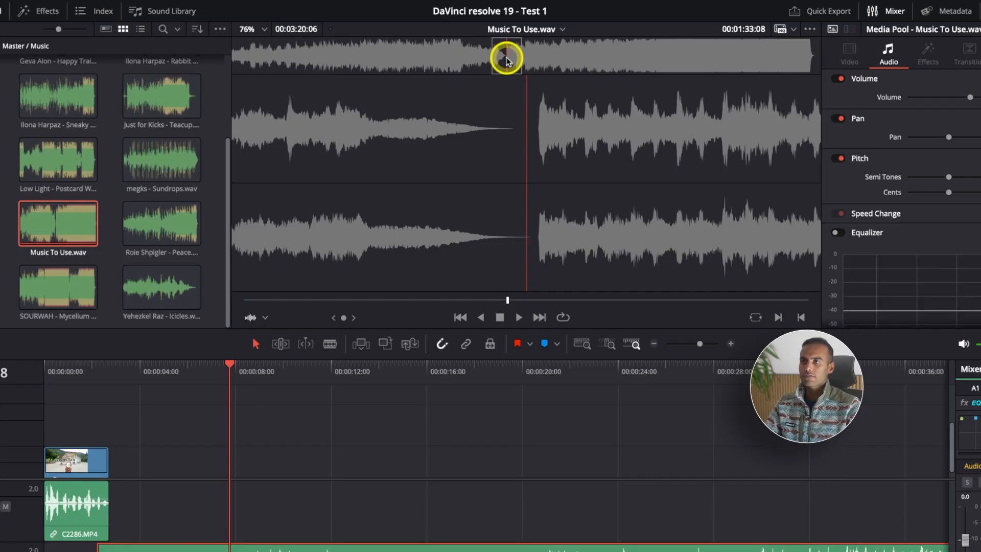
left_click_drag(506, 57, 504, 57)
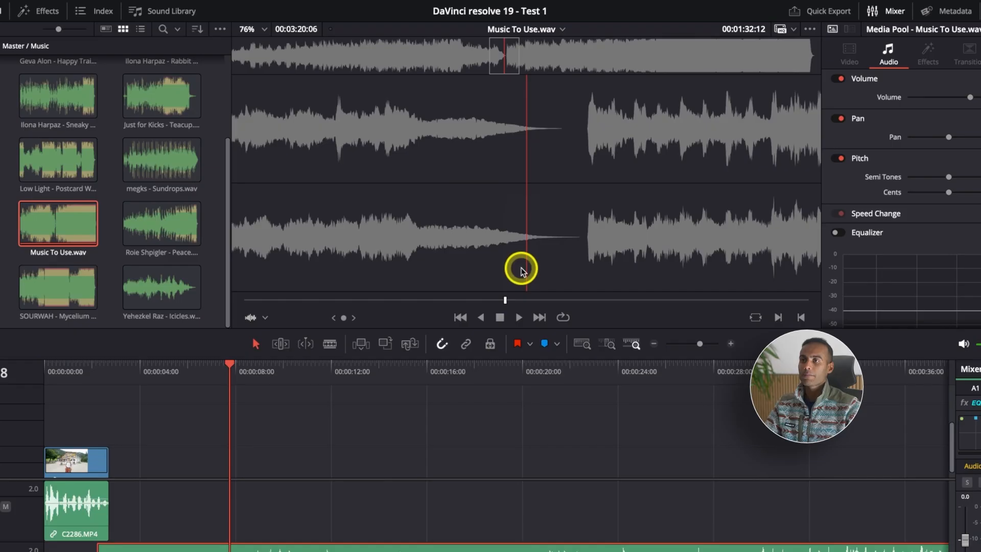
key("space")
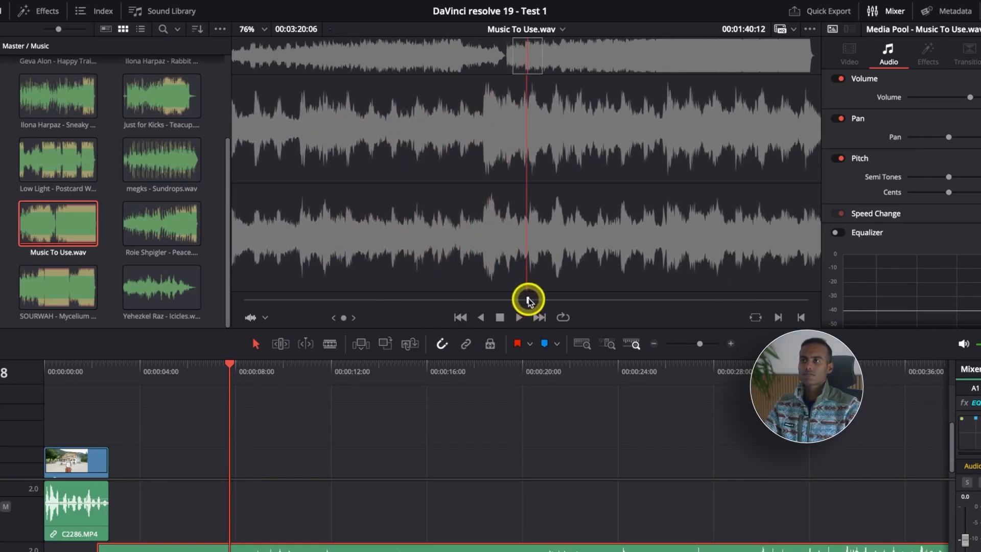
left_click_drag(525, 302, 505, 305)
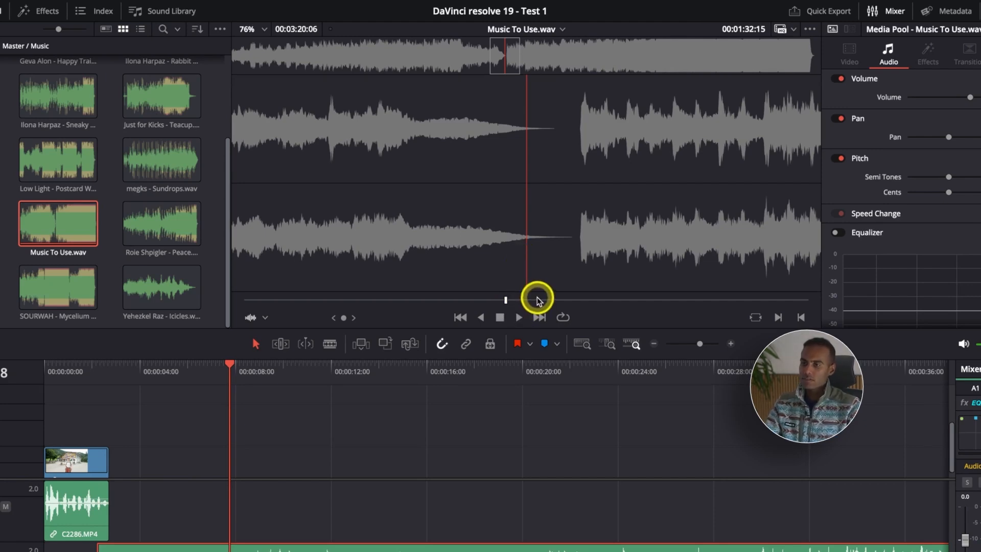
key("i")
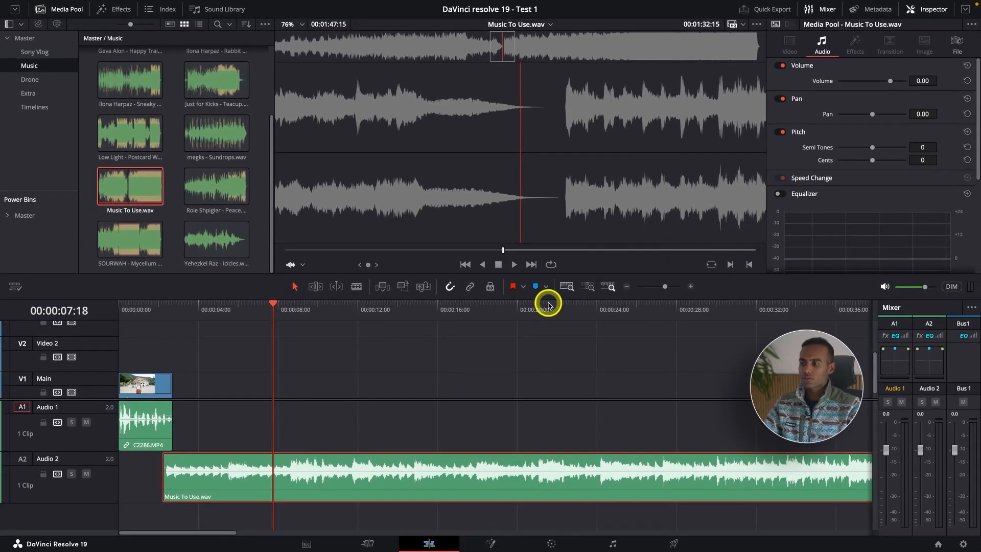
Step: Delete the full music clip from Audio 2 and place the marked part of Music To Use.wav there, overlapping the end of C2286.MP4
left_click(355, 486)
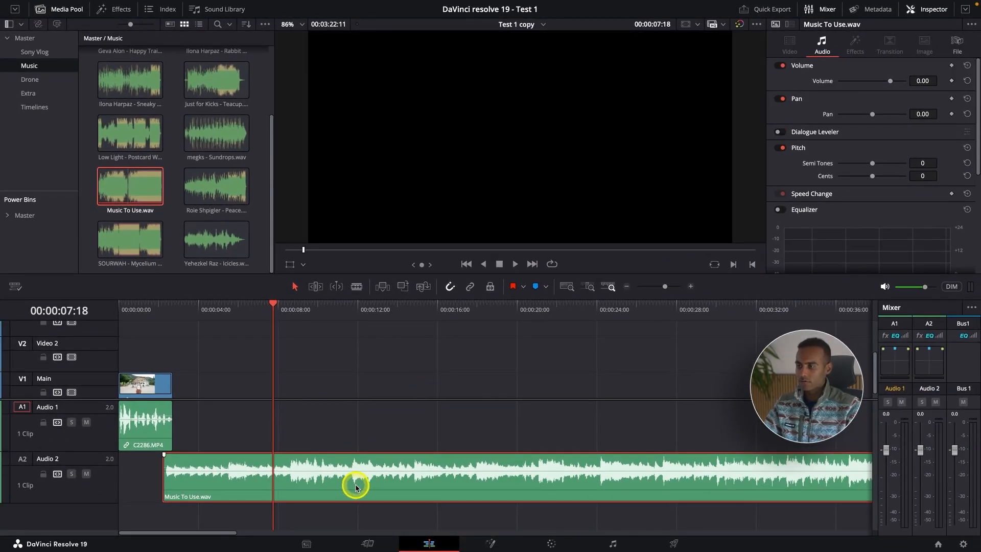
key("Delete")
left_click_drag(180, 312, 176, 315)
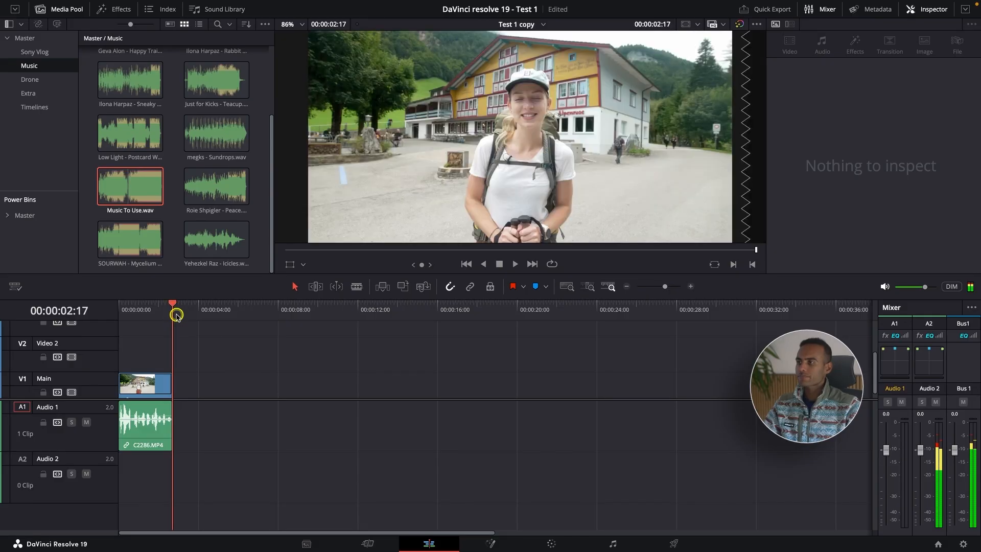
left_click_drag(128, 190, 150, 471)
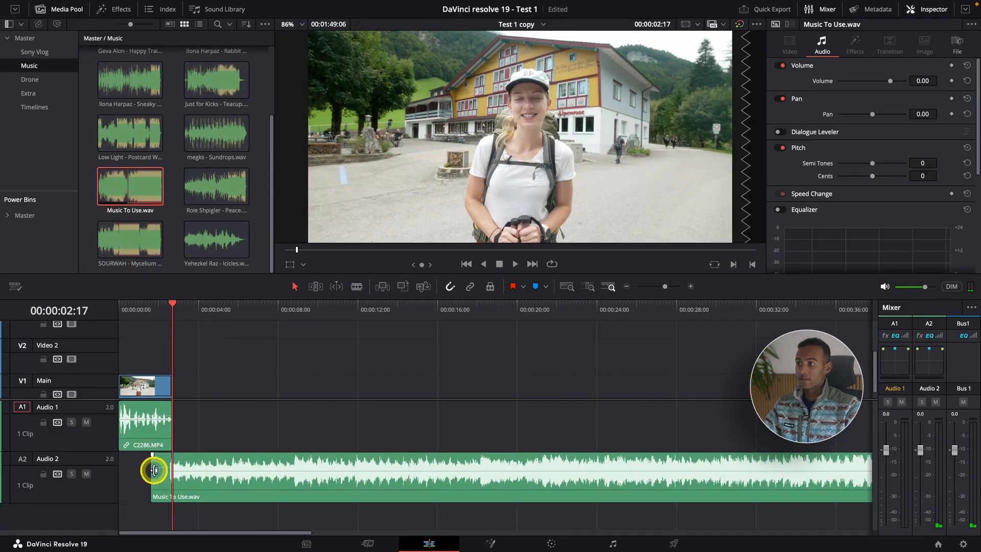
Step: Review the whole placed music clip on the timeline and compare it with the marked section in the source viewer
key("super+minus")
key("super+minus")
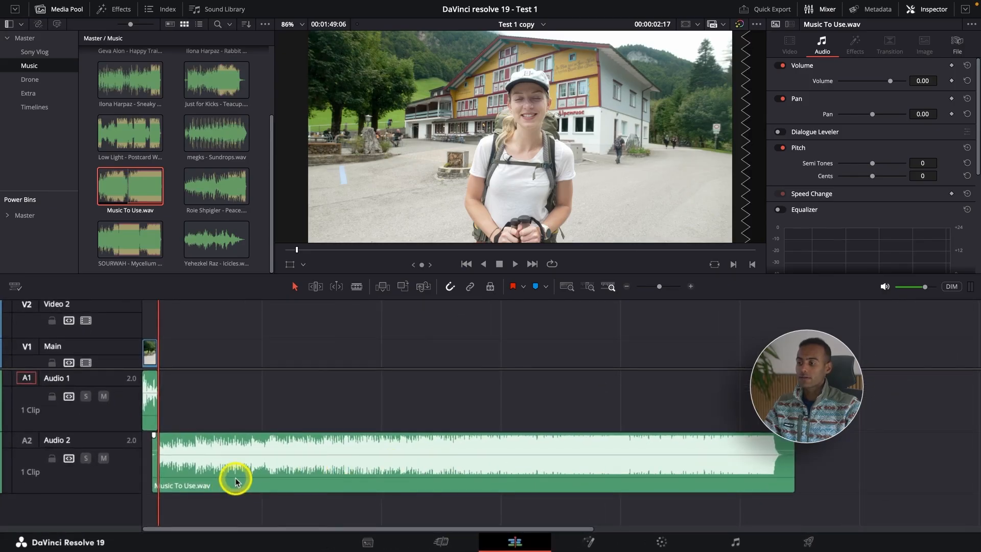
double_click(127, 183)
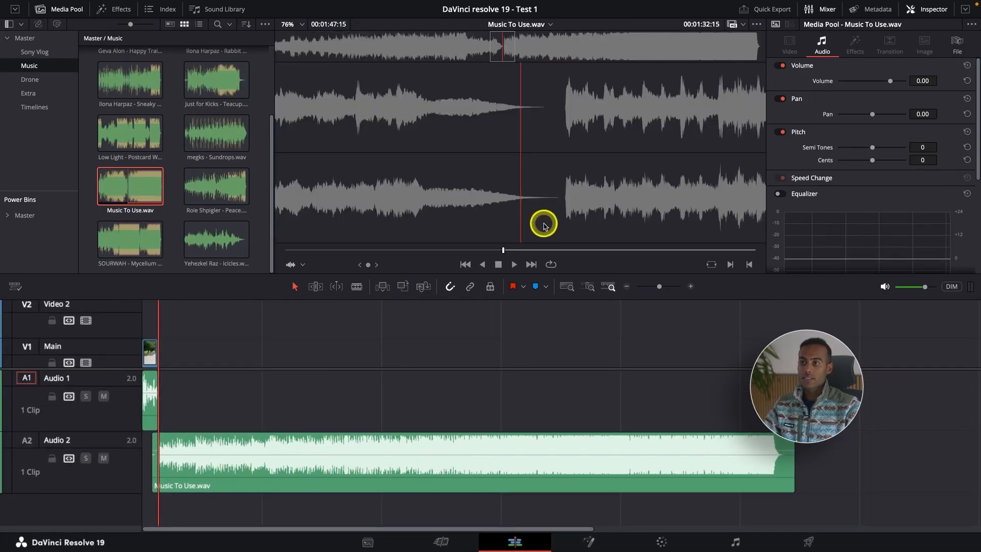
left_click(202, 323)
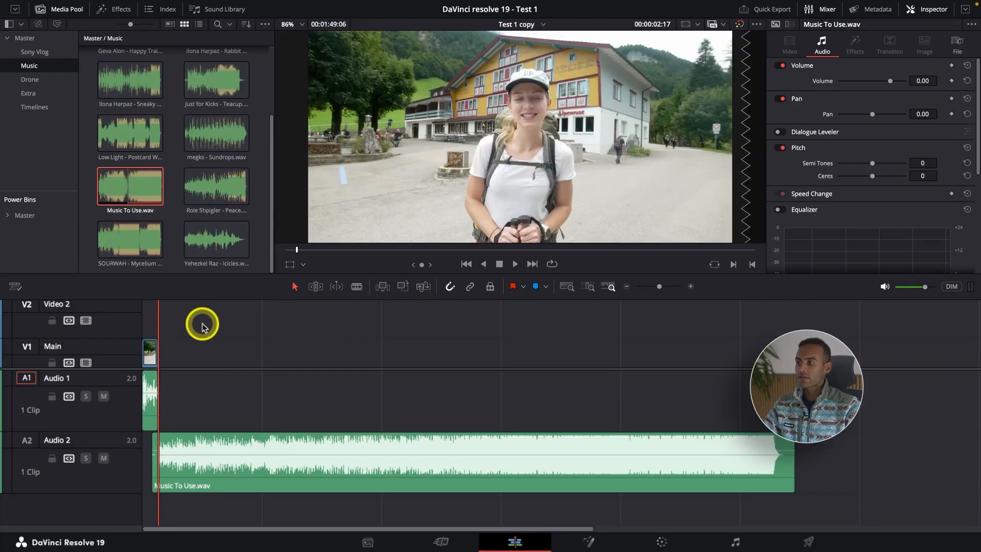
Step: Trim the quiet start of Music To Use.wav on Audio 2 to just before the music kicks in
scroll(201, 323, "down", 1)
scroll(236, 335, "up", 5)
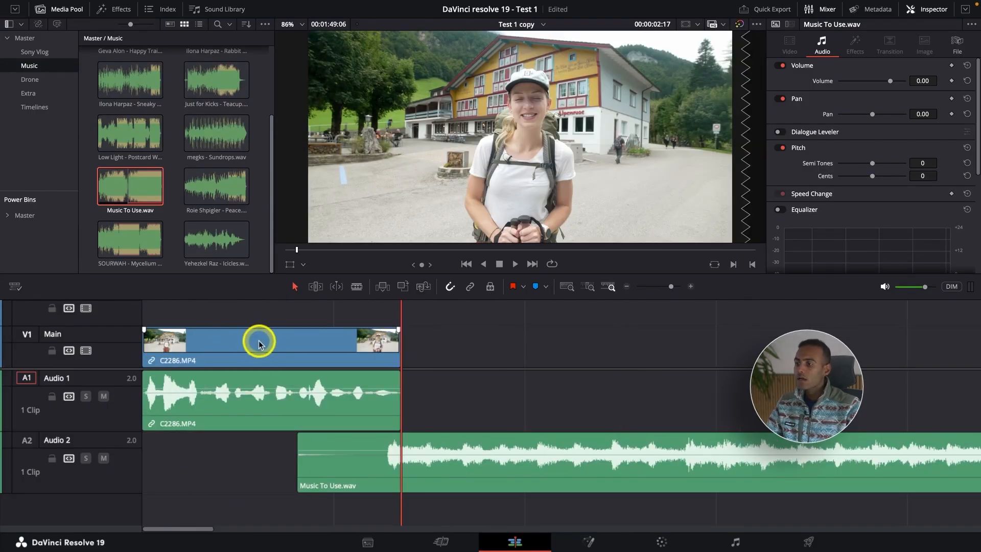
left_click_drag(298, 466, 358, 466)
scroll(357, 466, "down", 3)
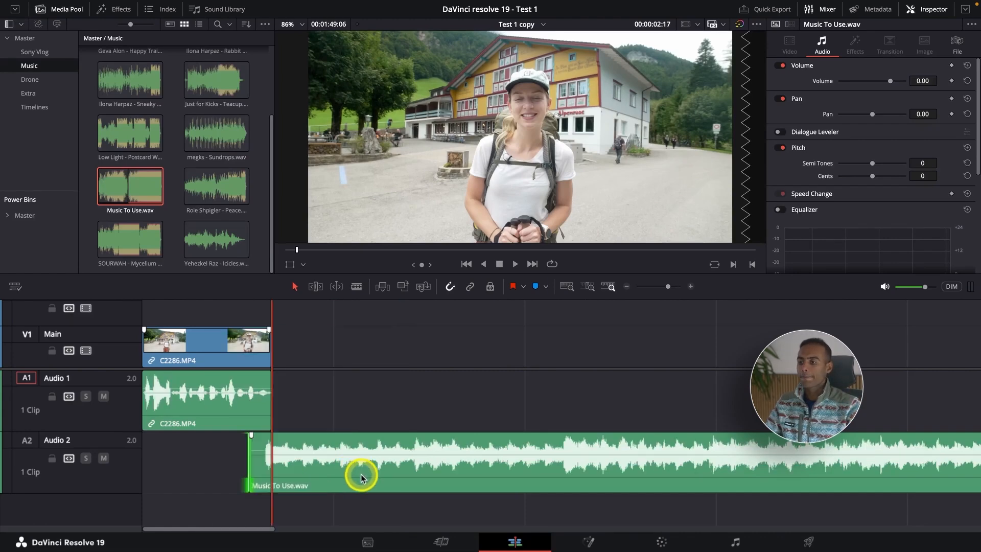
Step: Move Music To Use.wav down to a new Audio 3 track and reduce the height of the audio tracks
left_click_drag(361, 477, 361, 500)
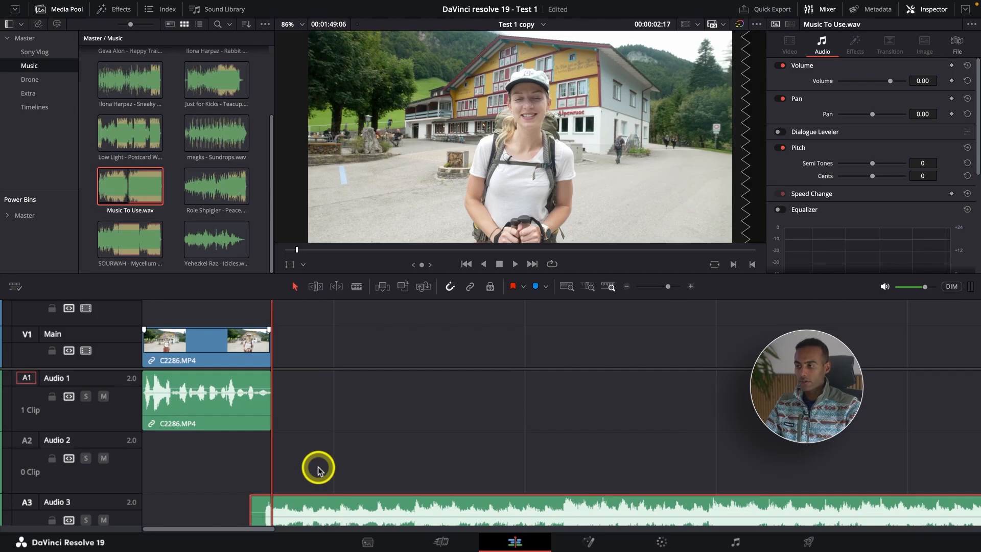
scroll(318, 470, "down", 3)
scroll(317, 471, "up", 1)
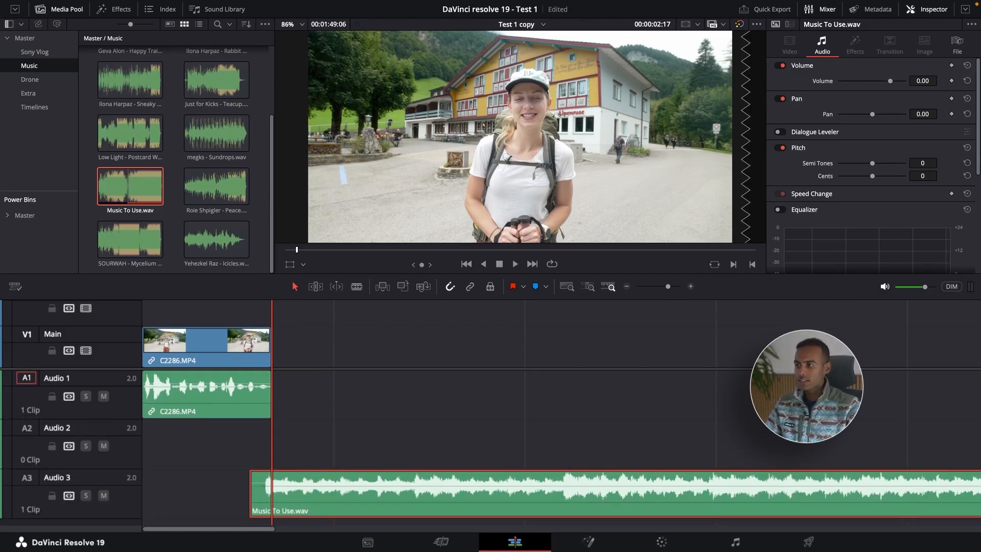
Step: Play back the timeline from the start to hear how the music follows the speech in C2286.MP4
left_click(143, 309)
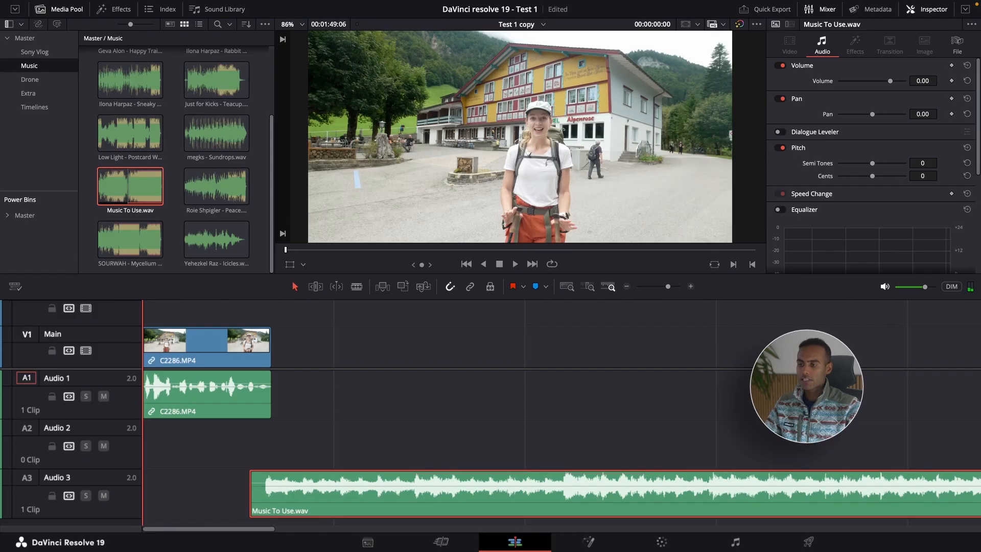
key("space")
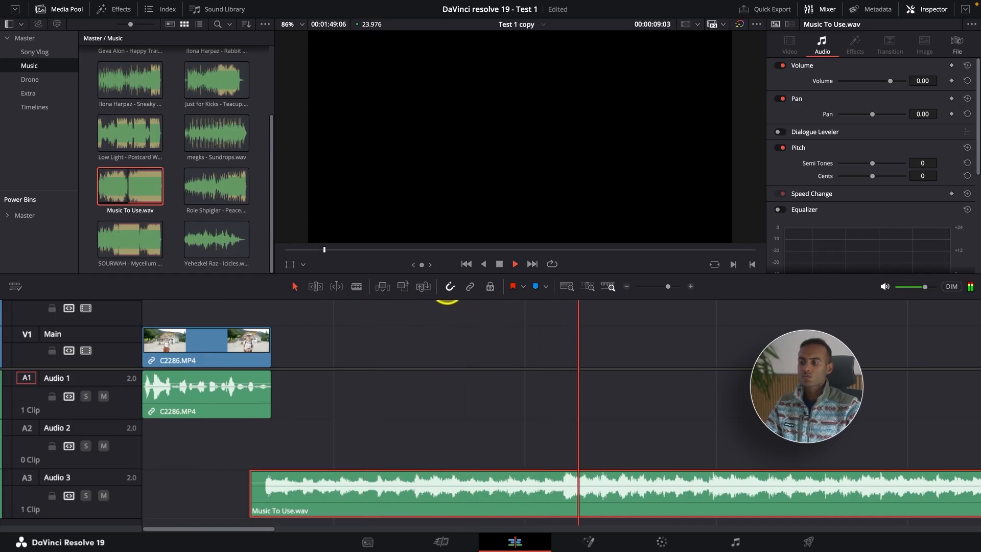
key("space")
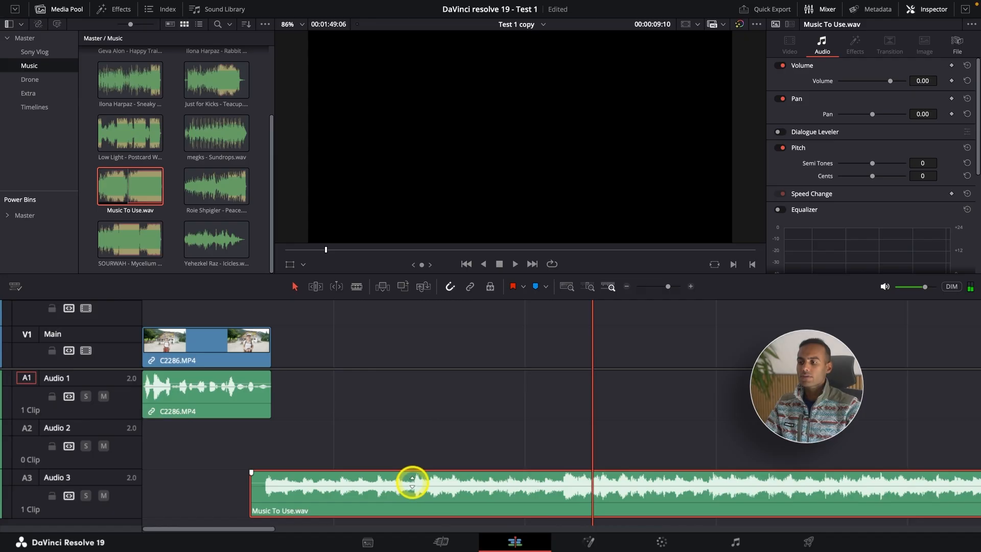
Step: Trim the start of Music To Use.wav further into the music and align it with the end of C2286.MP4, checking the join in playback
left_click_drag(250, 485, 410, 477)
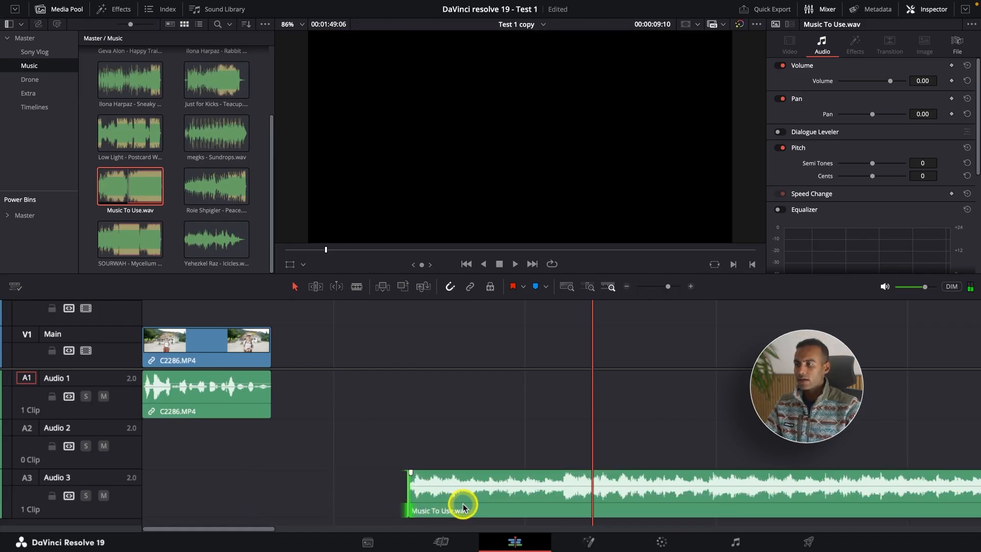
left_click_drag(463, 507, 318, 499)
left_click(191, 300)
key("space")
key("super+equal")
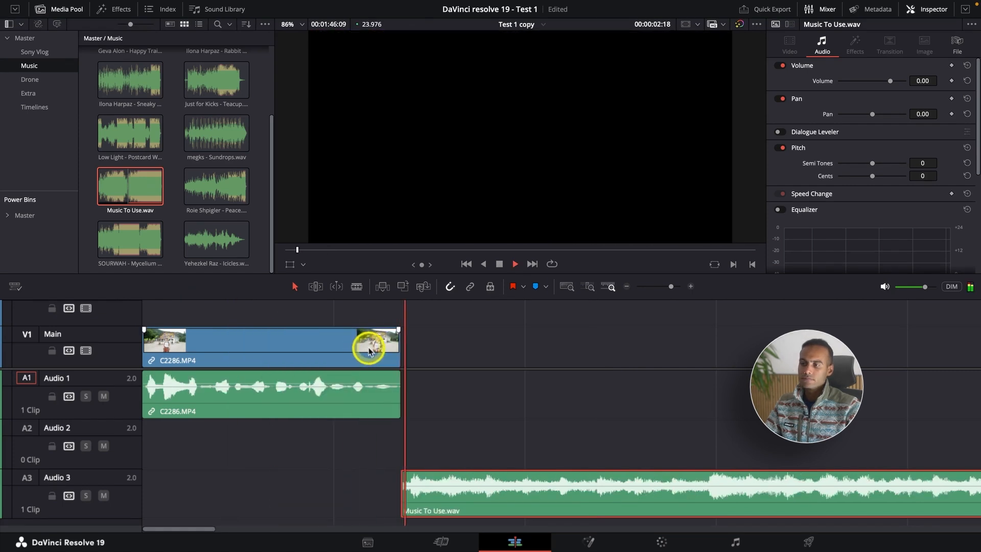
key("space")
Step: Extend the start of Music To Use.wav back under the end of C2286.MP4 and add a short fade-in
left_click_drag(437, 503, 372, 498)
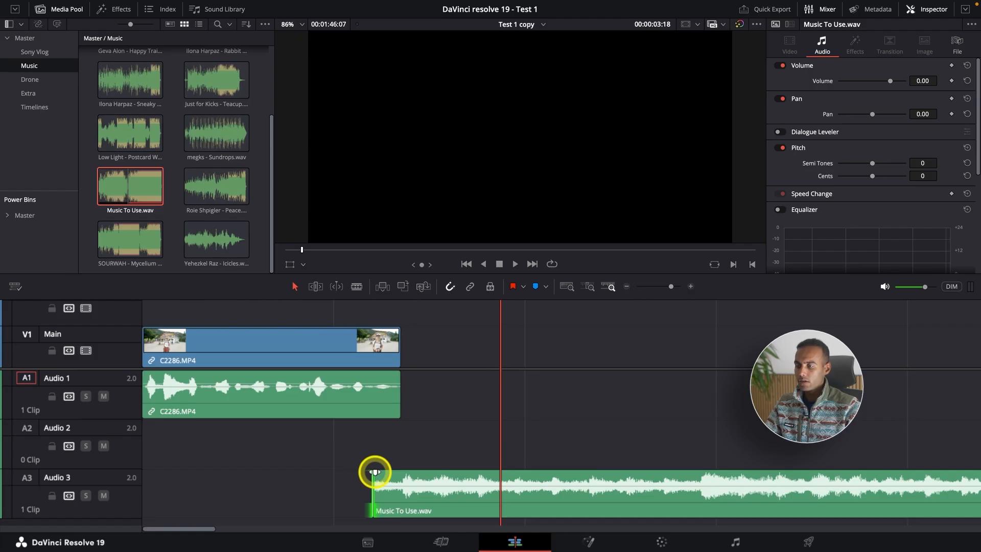
left_click_drag(374, 471, 426, 466)
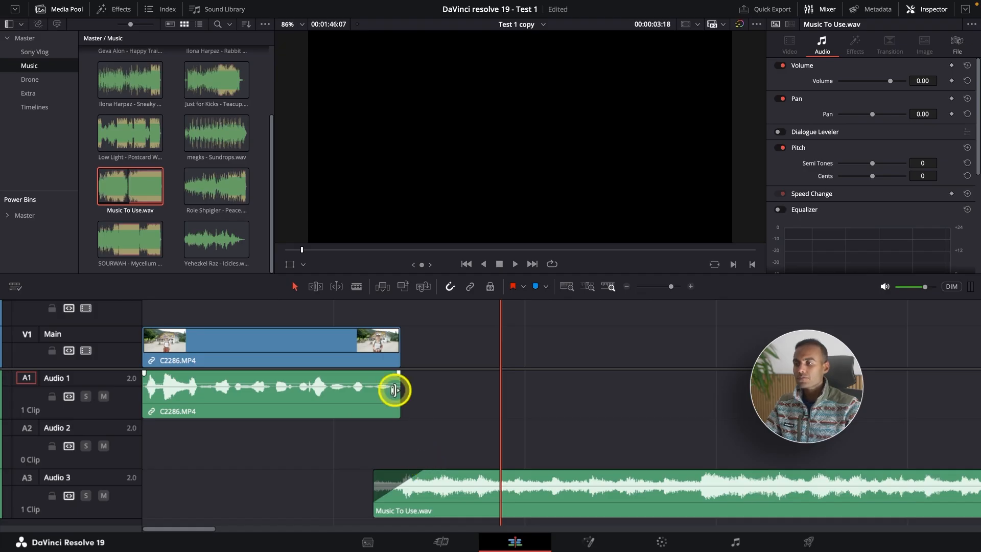
Step: Play back the transition from the end of C2286.MP4 into the faded-in music
left_click(297, 305)
key("space")
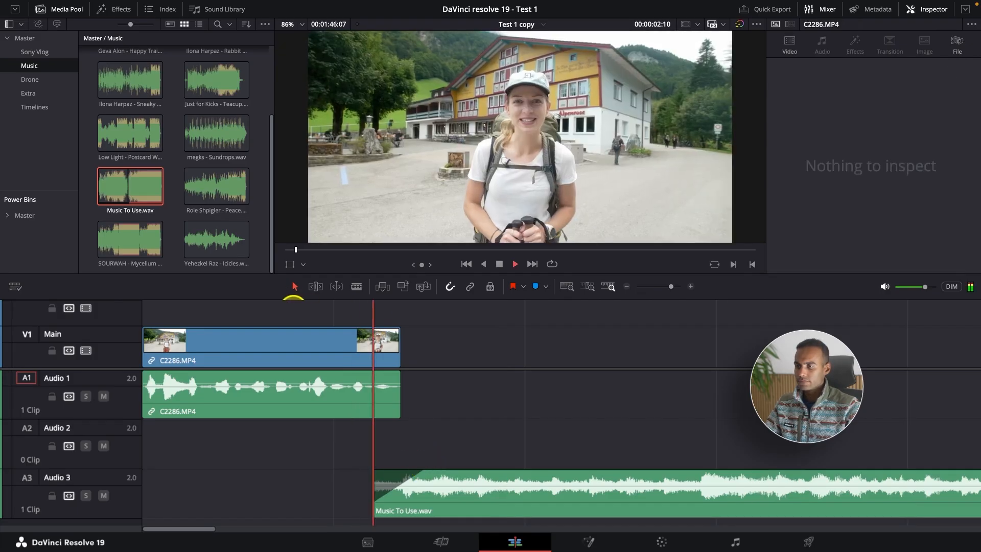
key("space")
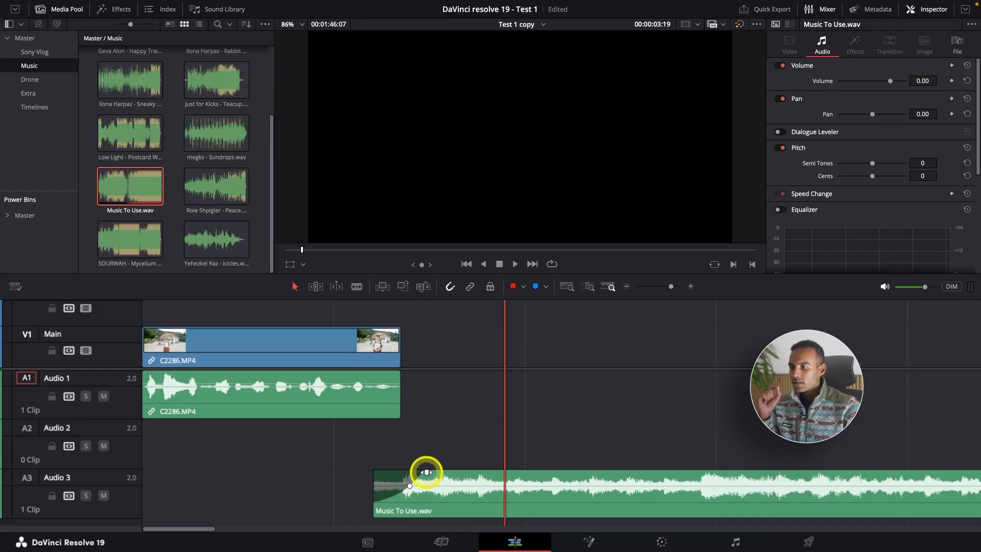
Step: Shorten the fade-in on Music To Use.wav and check the transition from the end of C2286.MP4 in playback
left_click_drag(426, 472, 406, 473)
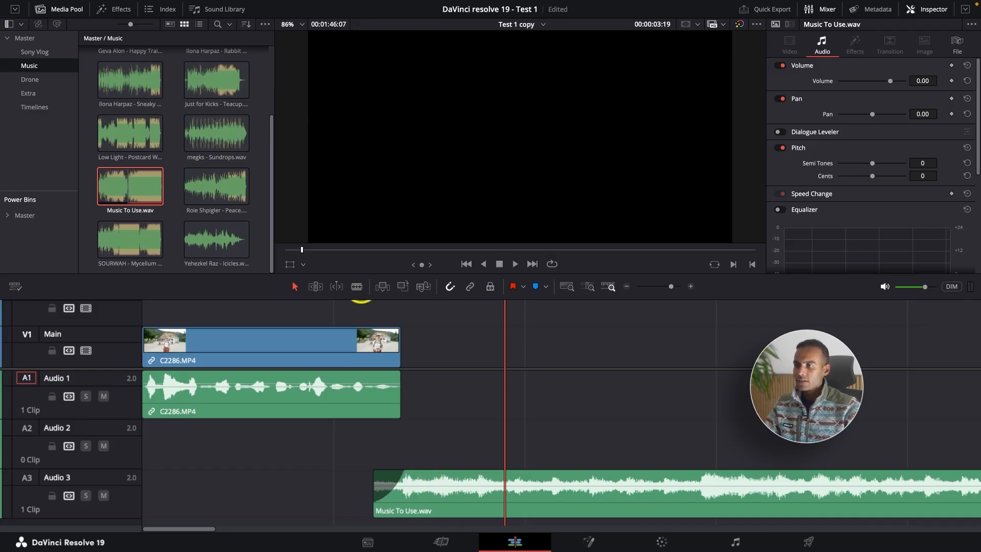
left_click(326, 296)
key("space")
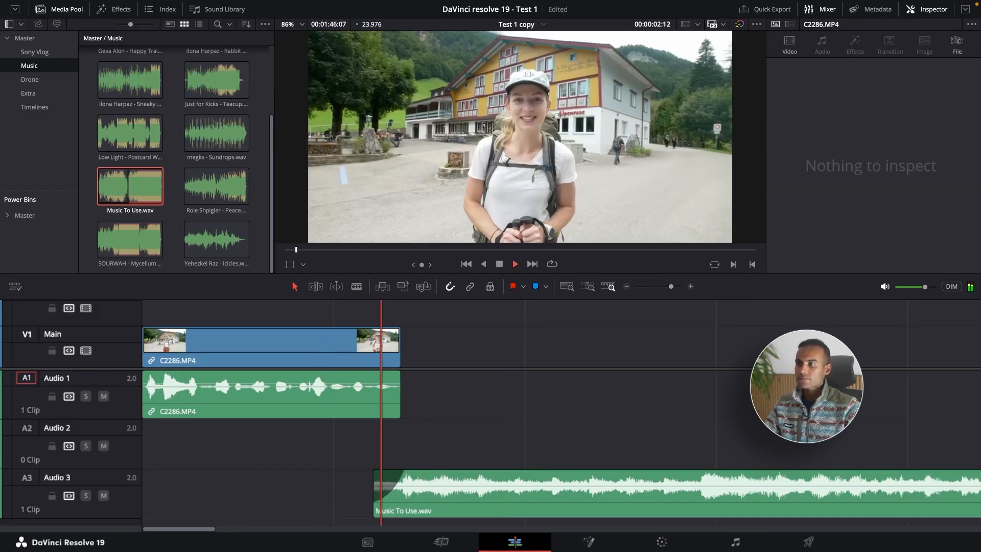
key("space")
left_click(346, 298)
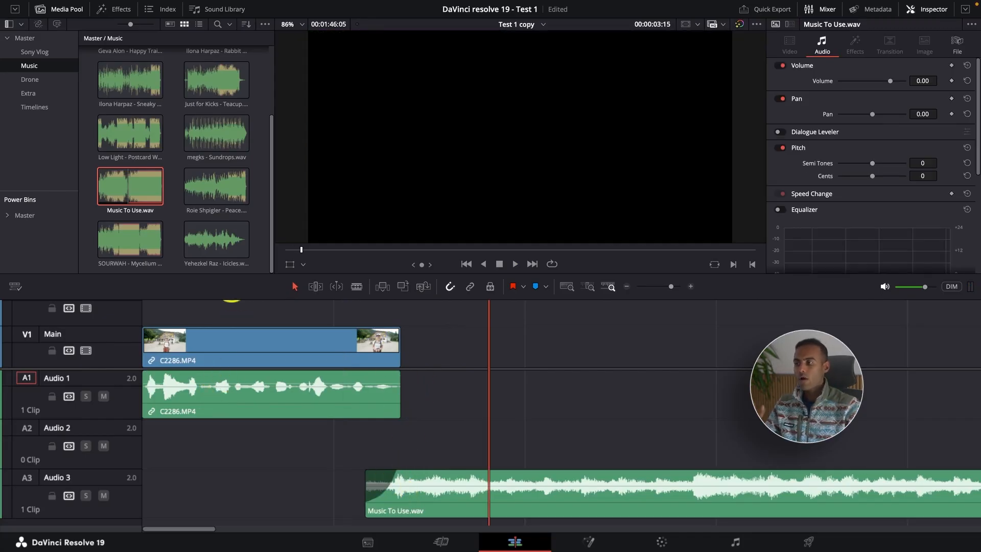
Step: Lower the volume of Music To Use.wav to -7.08 dB and play back from C2286.MP4 into the music
left_click(230, 298)
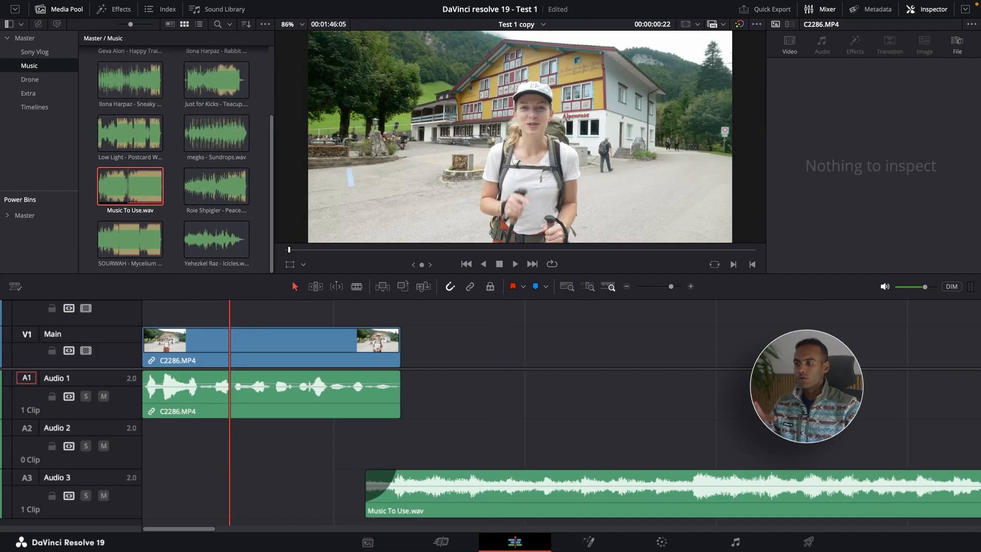
left_click(455, 493)
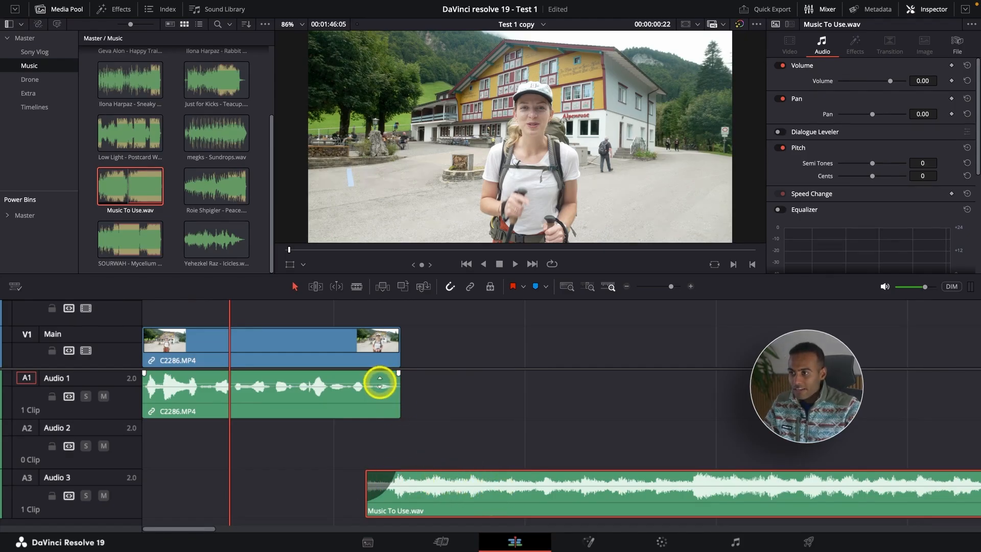
left_click(475, 482)
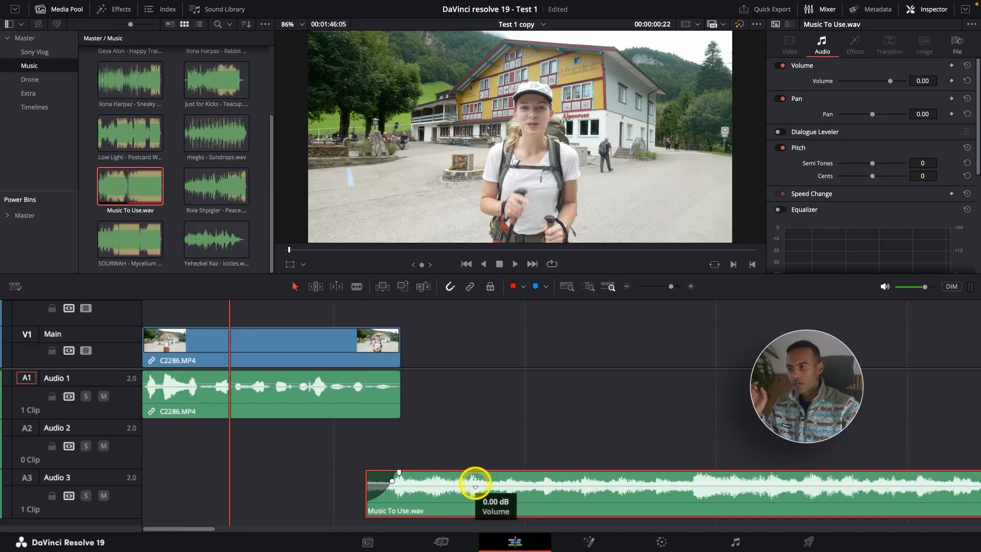
left_click_drag(475, 483, 476, 487)
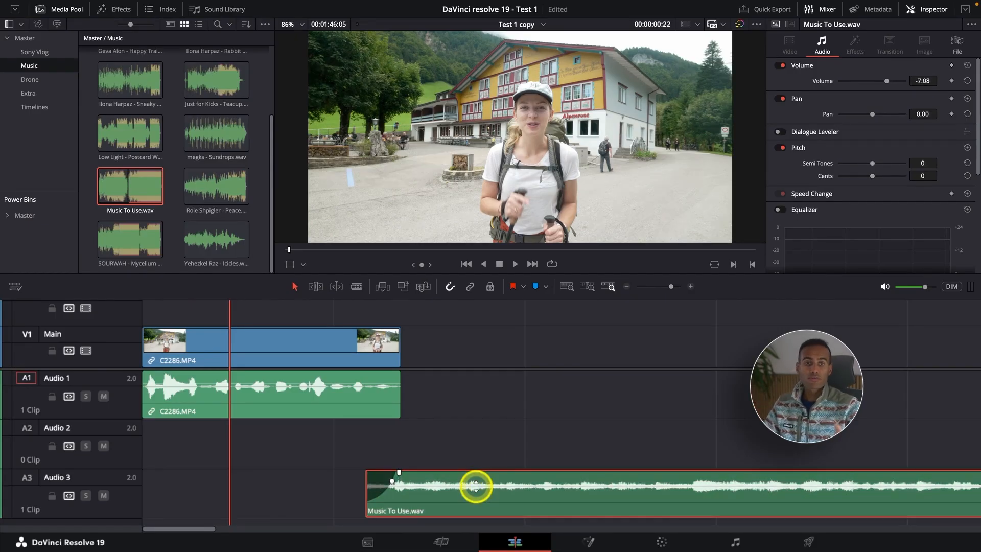
key("space")
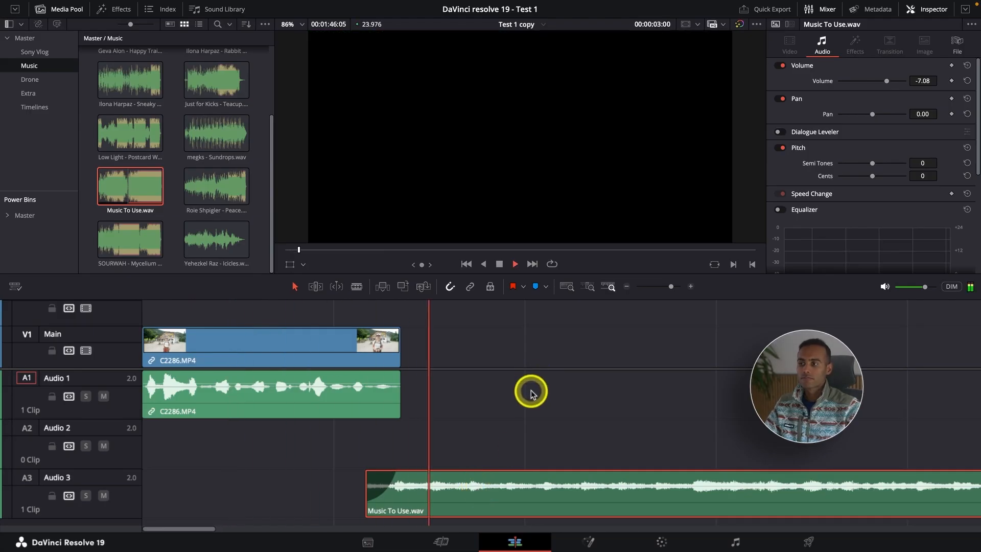
scroll(561, 471, "down", 3)
scroll(560, 470, "up", 3)
key("space")
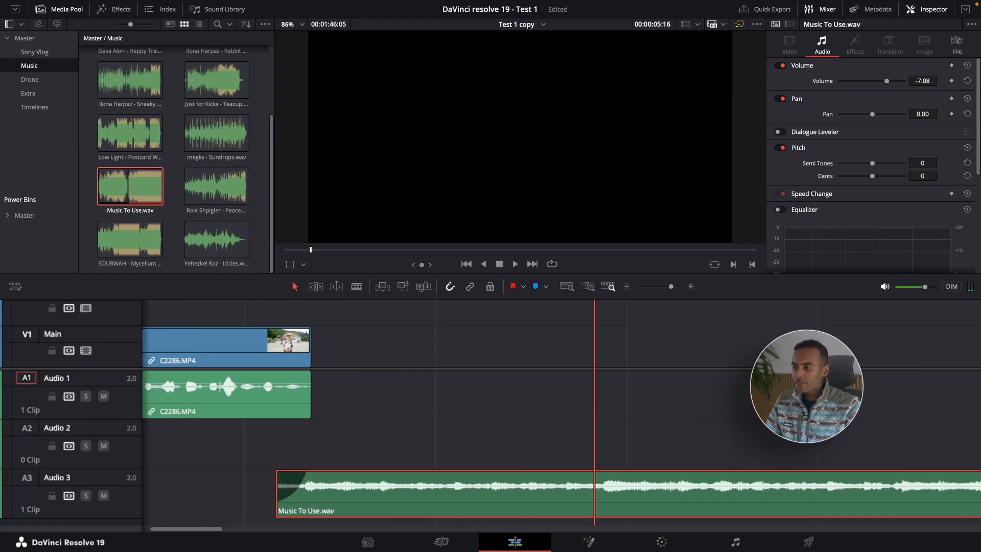
Step: Add a short audio fade-out at the end of C2286.MP4 on the Audio 1 track
key("super+equal")
key("super+minus")
left_click(226, 307)
key("super+equal")
key("super+equal")
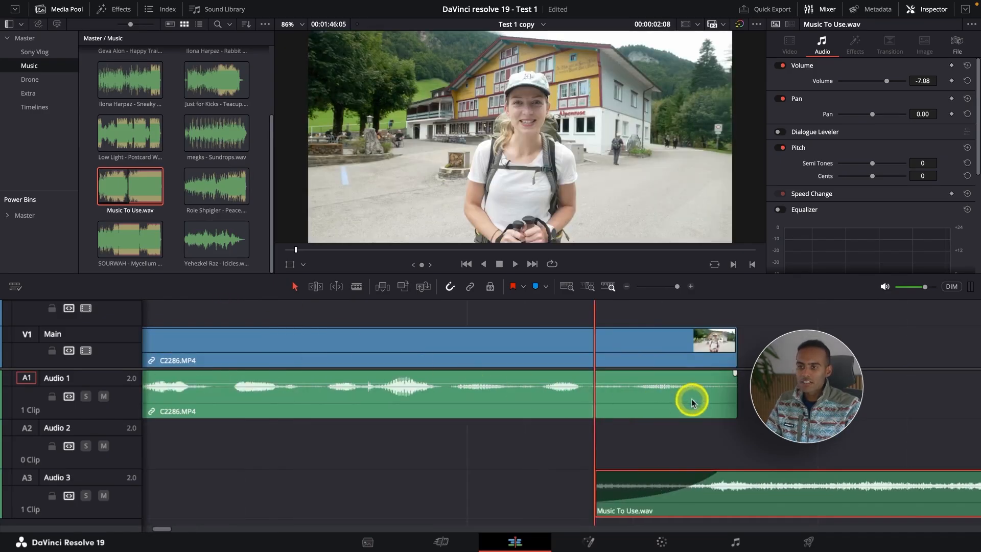
left_click(736, 373)
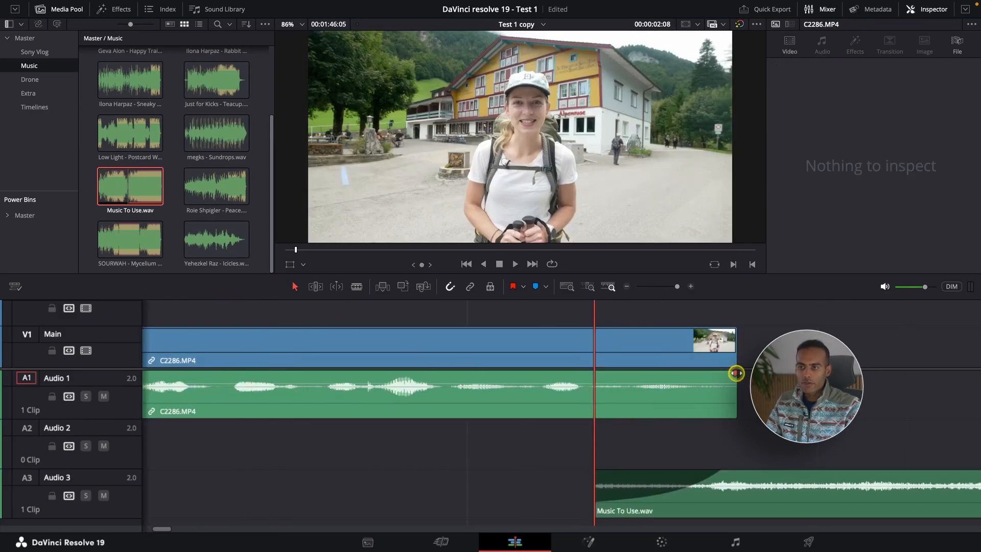
left_click_drag(735, 374, 681, 376)
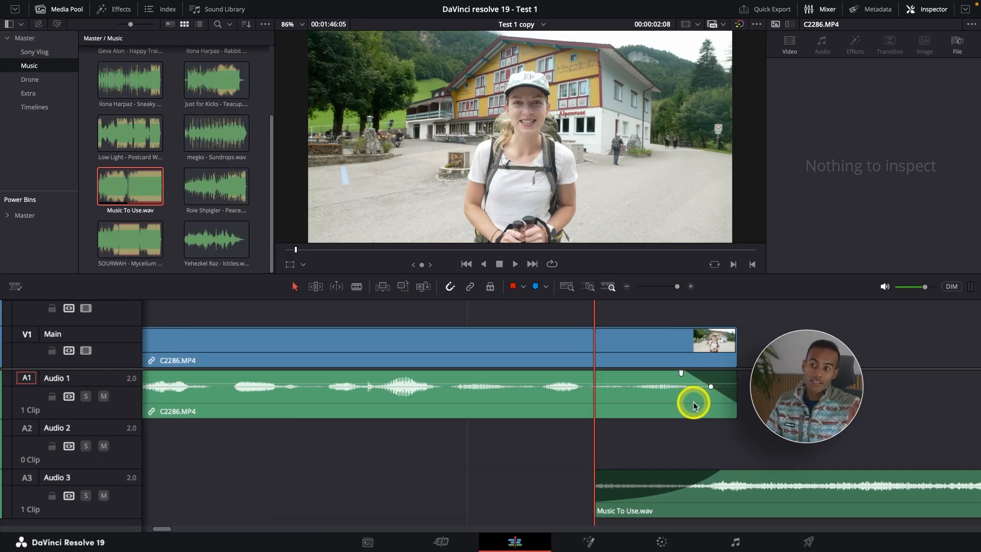
key("super+minus")
key("super+minus")
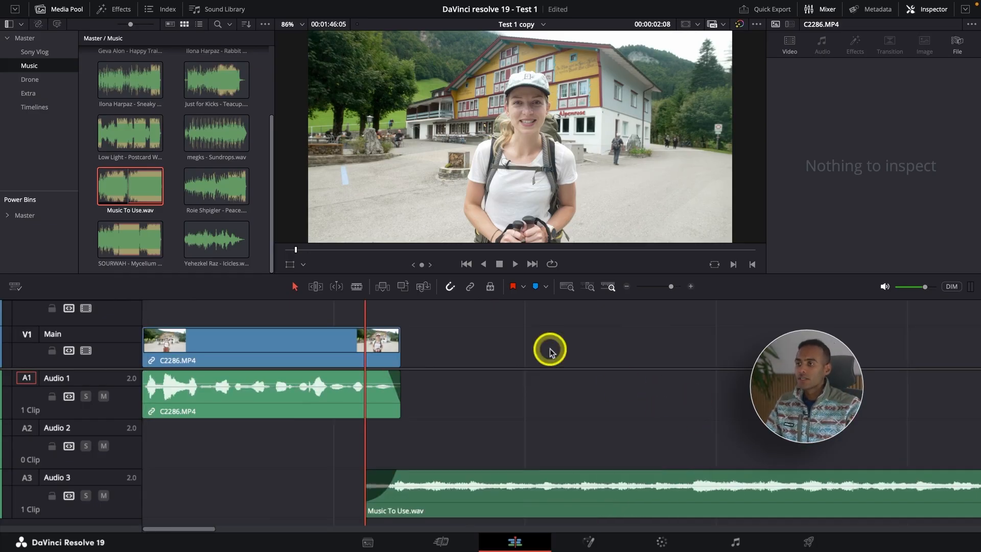
Step: Add the Aerial_Of_Altenalp drone clip from the Drone bin to the Main track directly after C2286.MP4
left_click(342, 307)
key("Up")
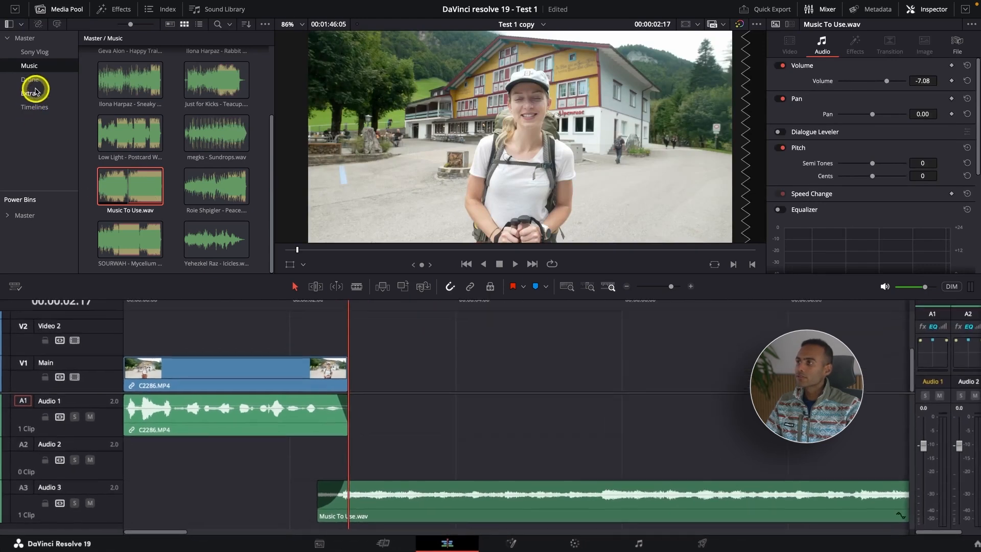
left_click(33, 81)
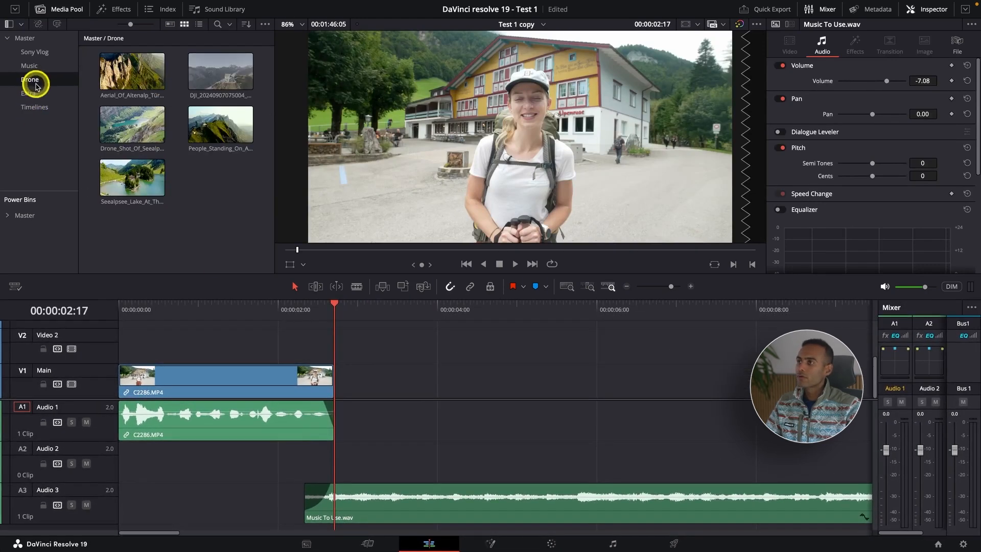
left_click(127, 72)
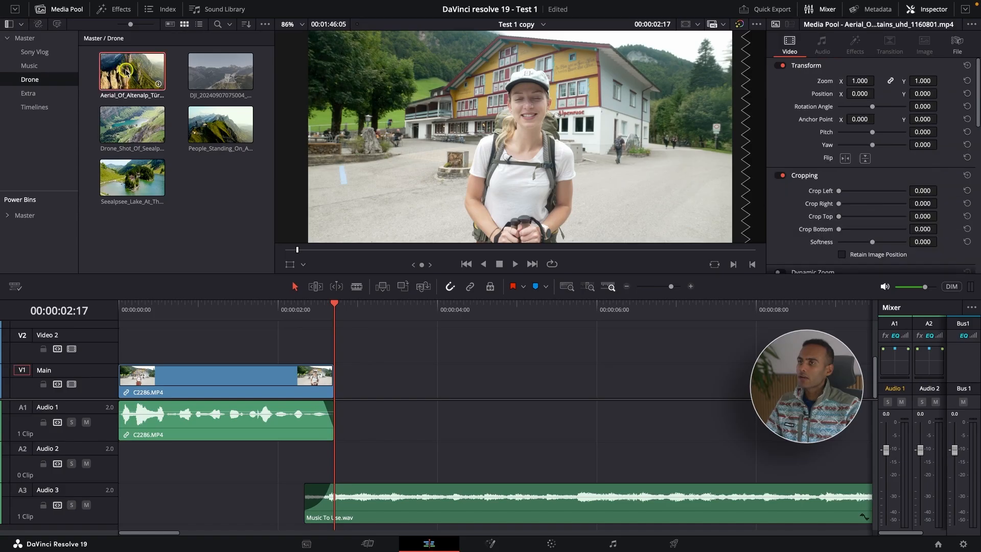
left_click_drag(127, 72, 350, 397)
scroll(475, 339, "down", 4)
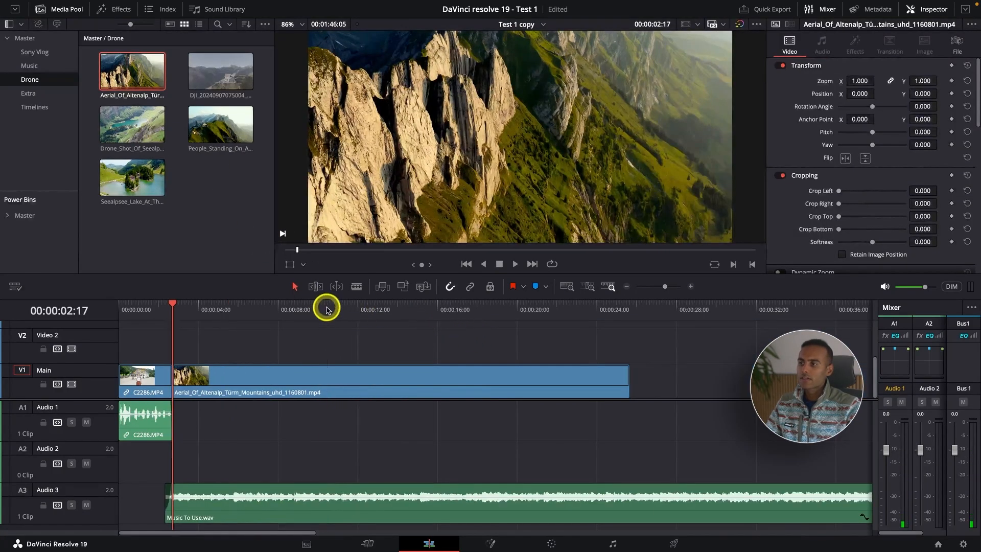
Step: Play and scrub through the aerial drone clip and place the playhead at 00:00:14:05 as its new starting point
left_click_drag(327, 309, 298, 324)
key("space")
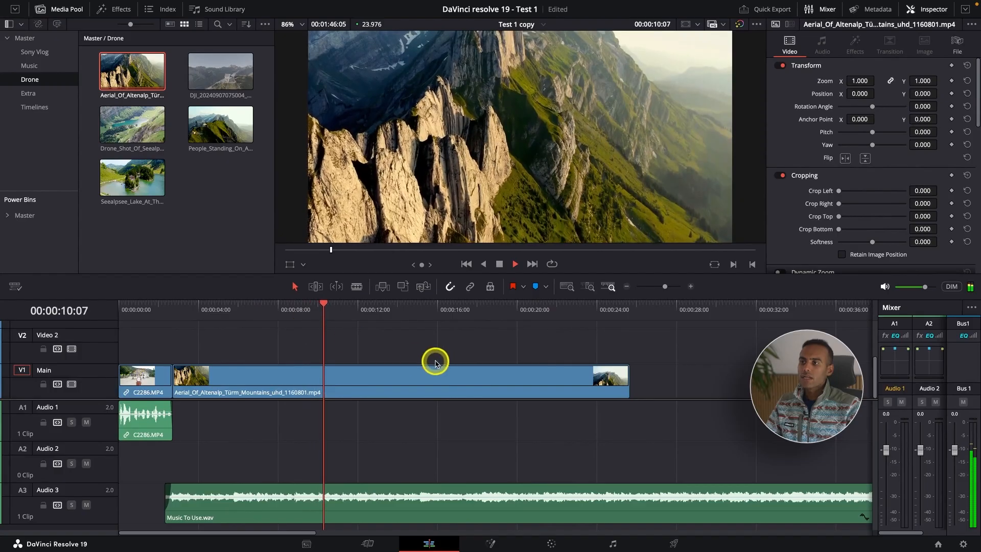
left_click_drag(429, 309, 479, 310)
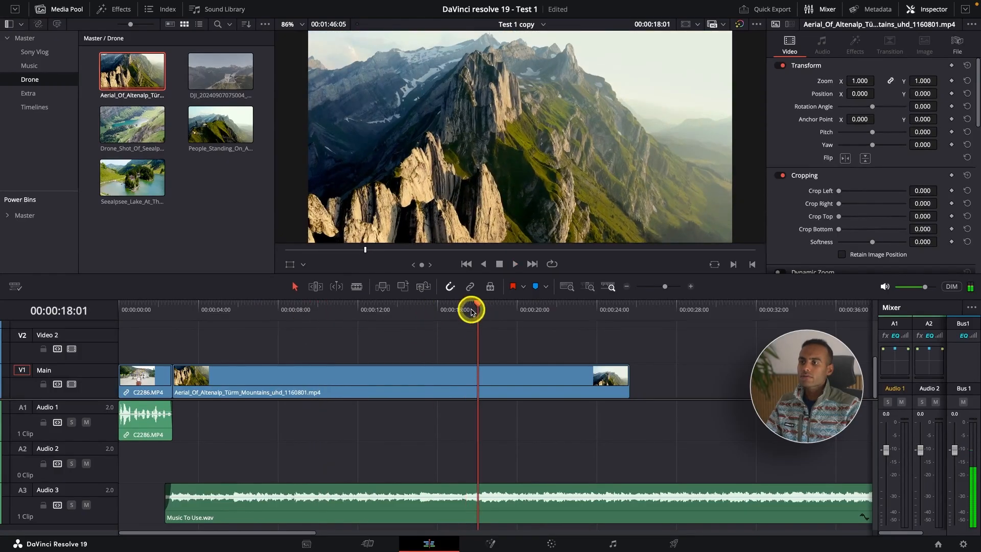
left_click(400, 316)
left_click(432, 381)
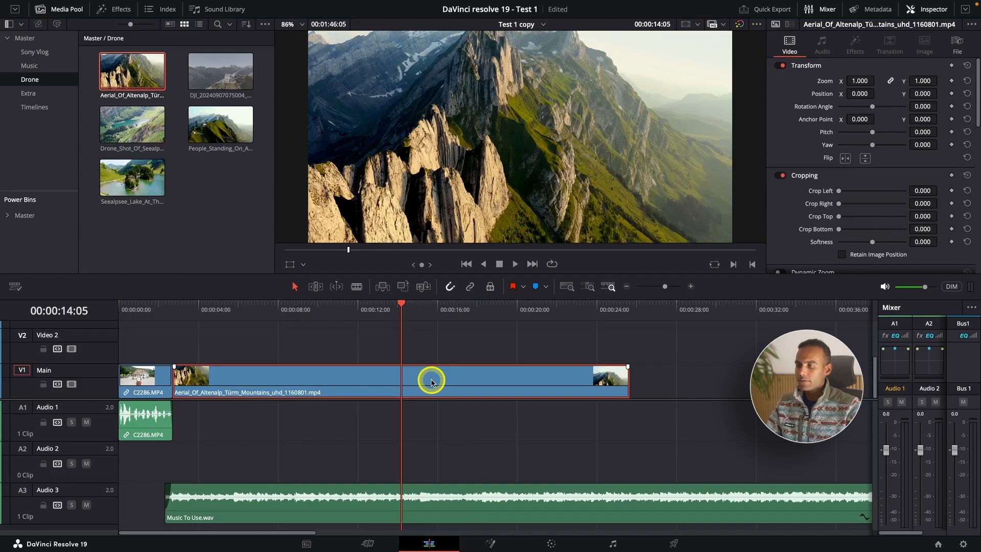
key("shift+bracketleft")
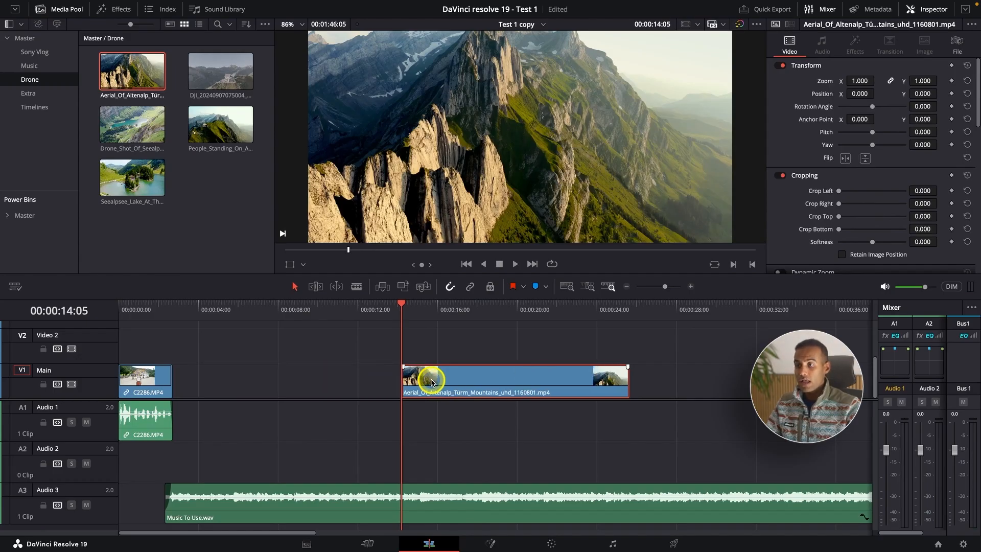
key("ctrl+z")
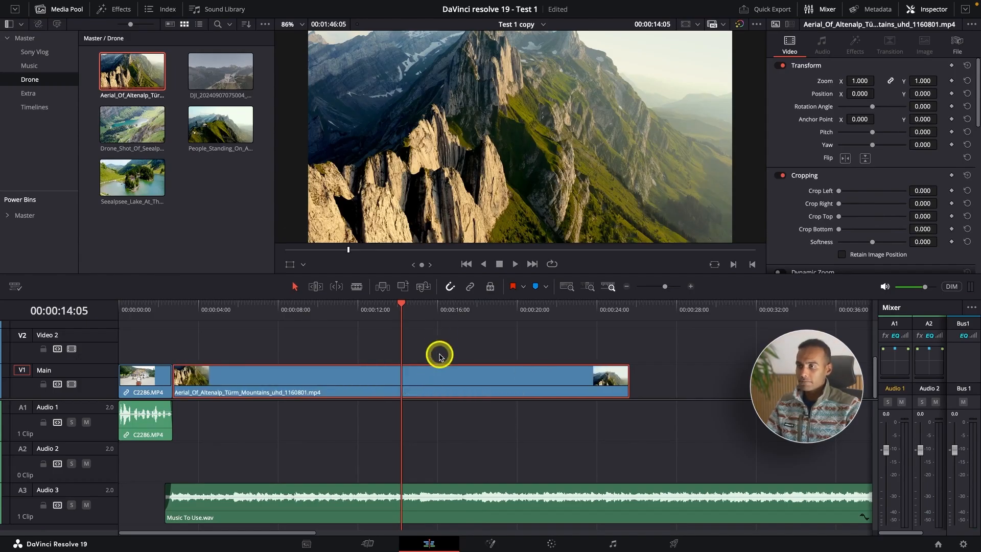
Step: Save the project and, in Trim Edit mode, ripple-trim the start of the aerial drone clip to the playhead at 00:00:14:05
key("ctrl+s")
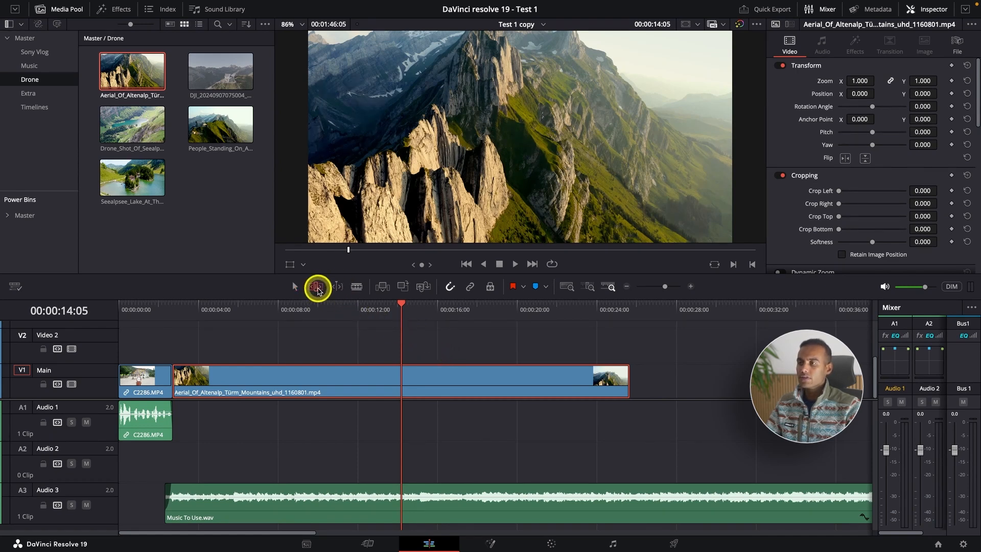
left_click(317, 288)
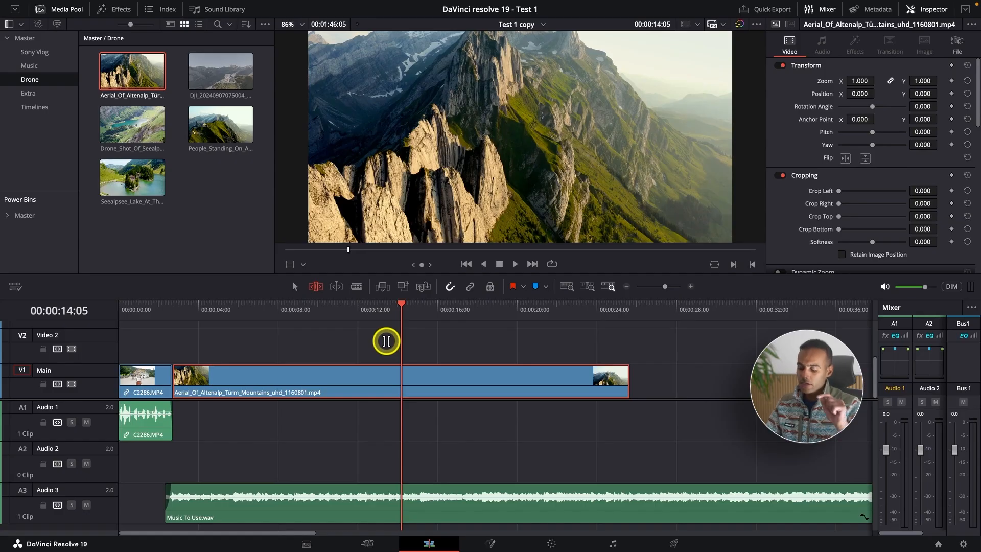
key("shift+[")
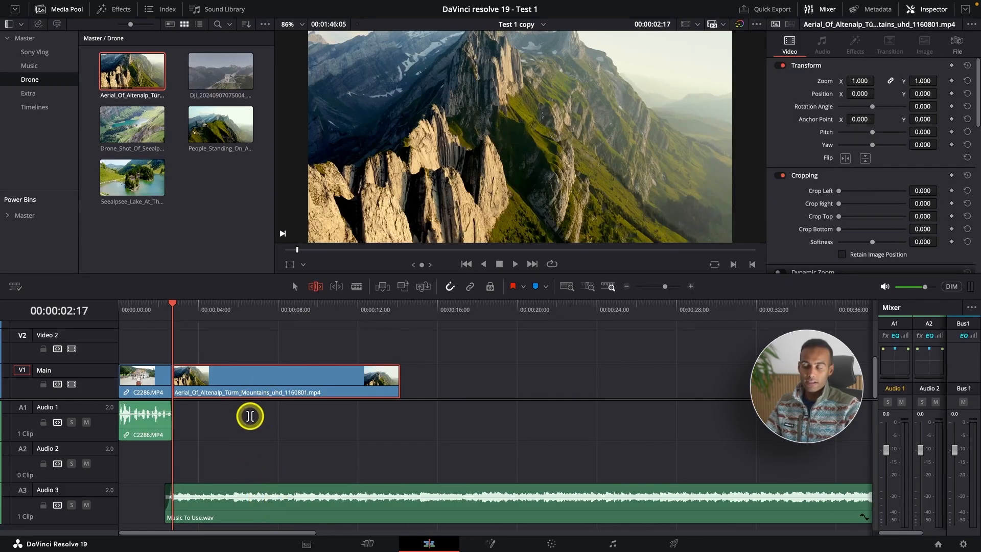
Step: Play back the cut from C2286.MP4 into the trimmed aerial drone clip
left_click(145, 308)
key("ctrl+equal")
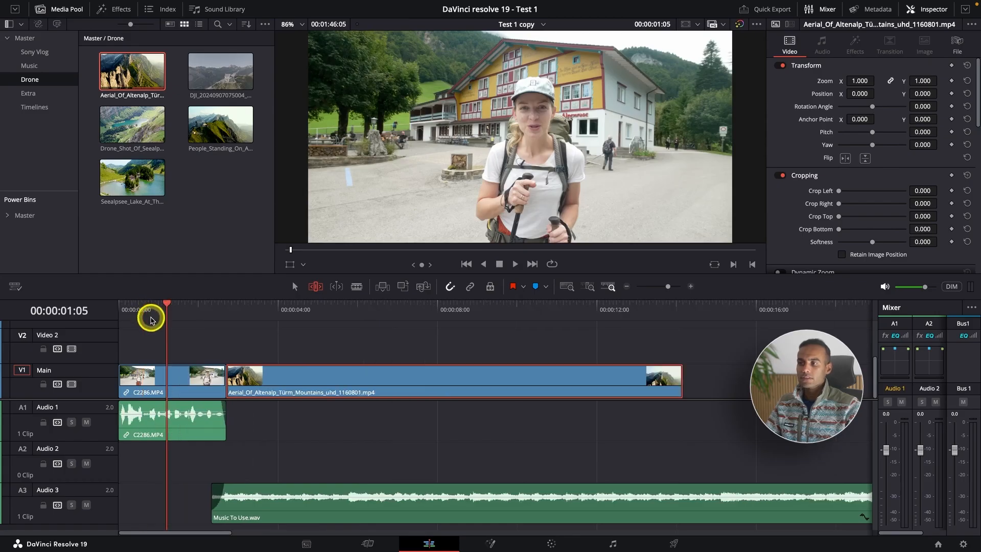
key("space")
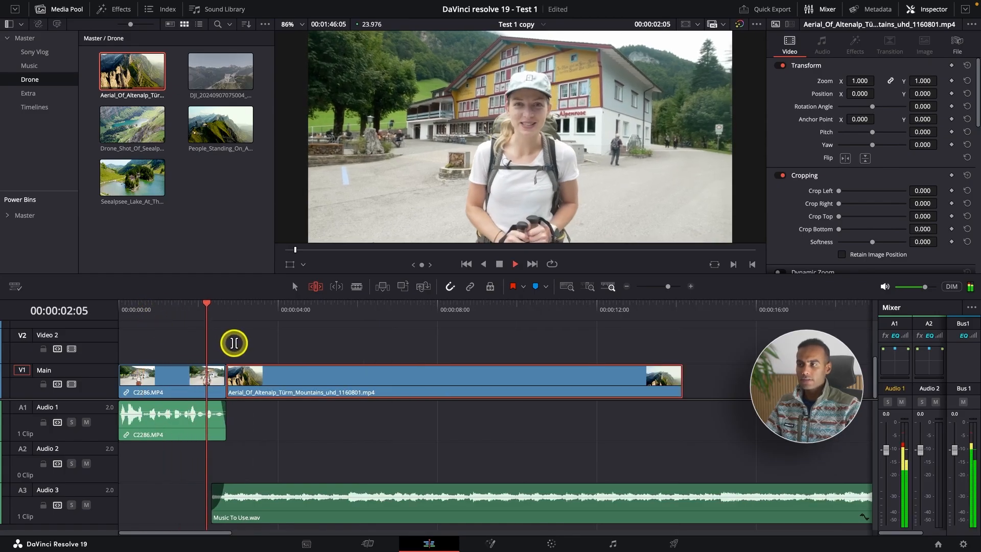
key("ctrl+minus")
key("space")
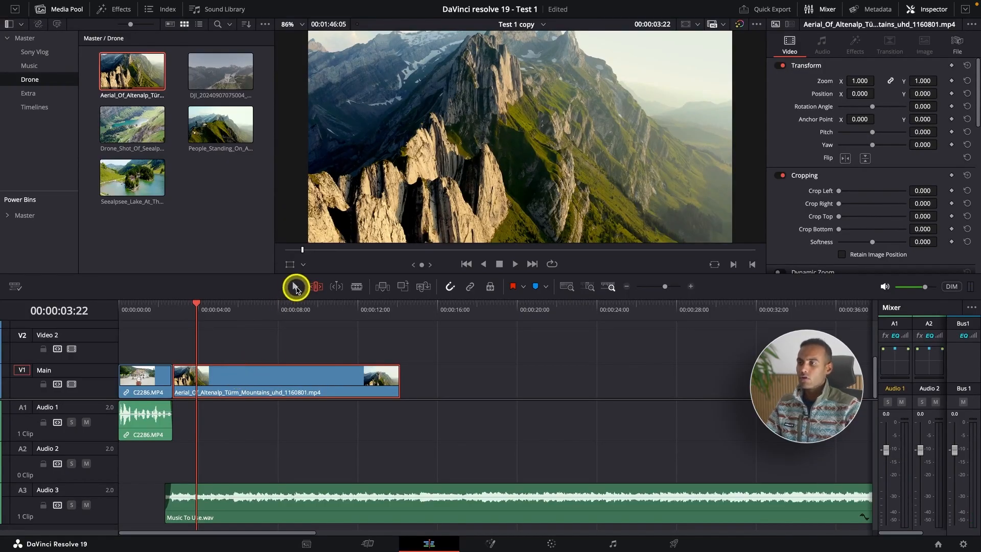
Step: Change the aerial drone clip's speed to 300%
right_click(266, 382)
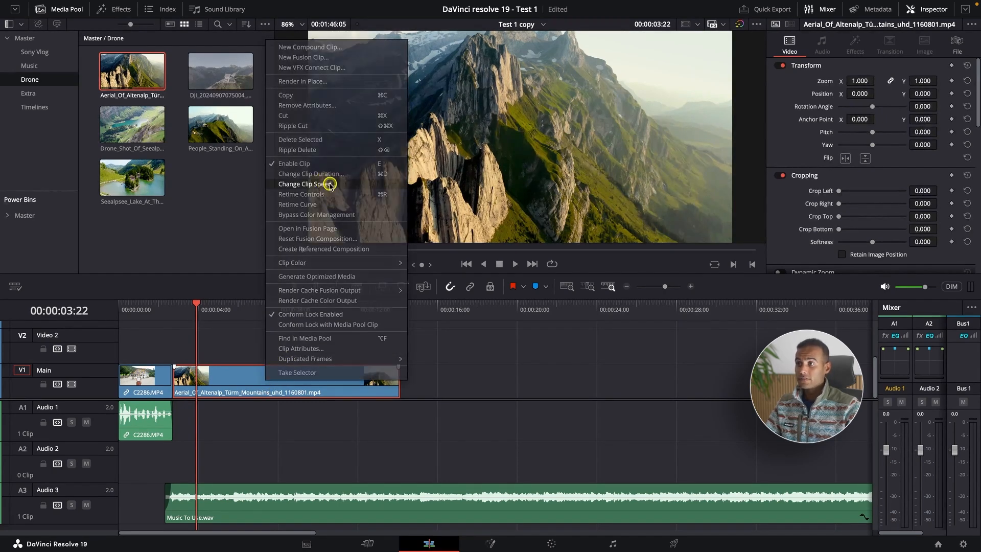
left_click(329, 184)
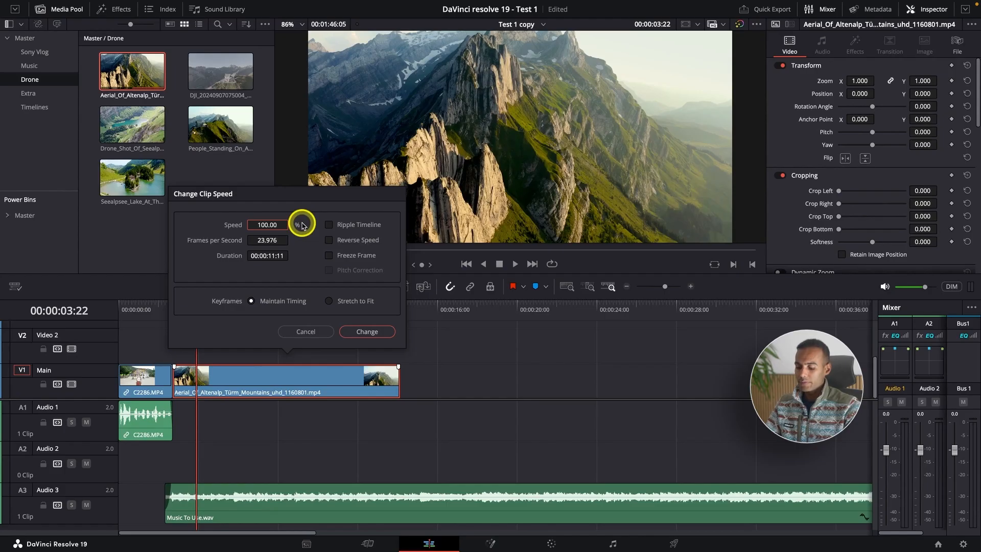
type("300")
key("Return")
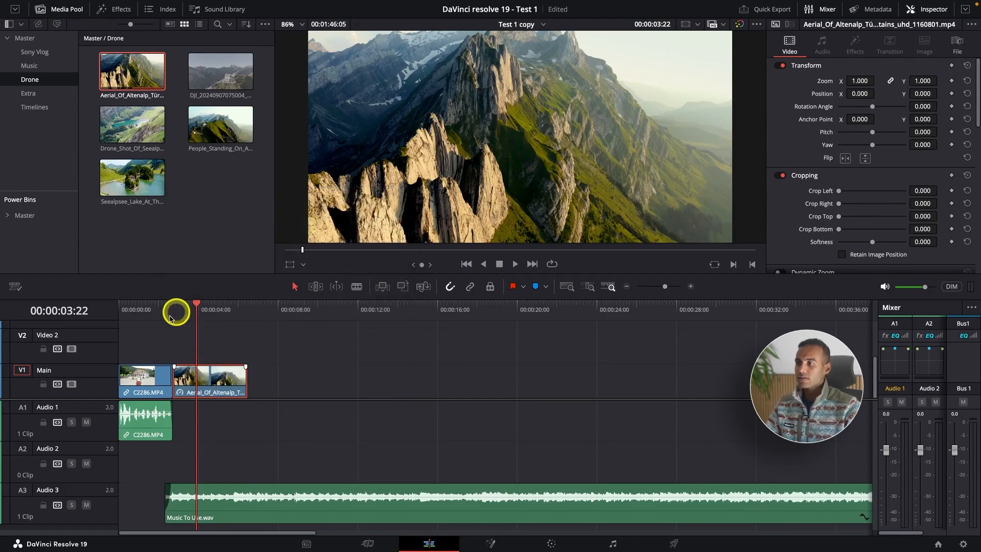
Step: Play back the sped-up aerial drone clip with the music from the end of C2286.MP4
left_click(177, 311)
key("space")
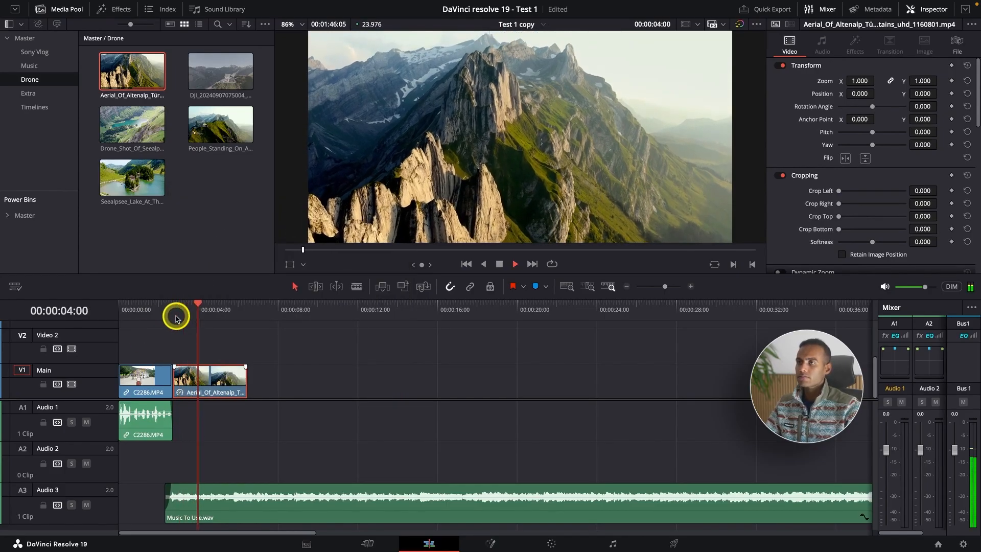
left_click(163, 313)
key("space")
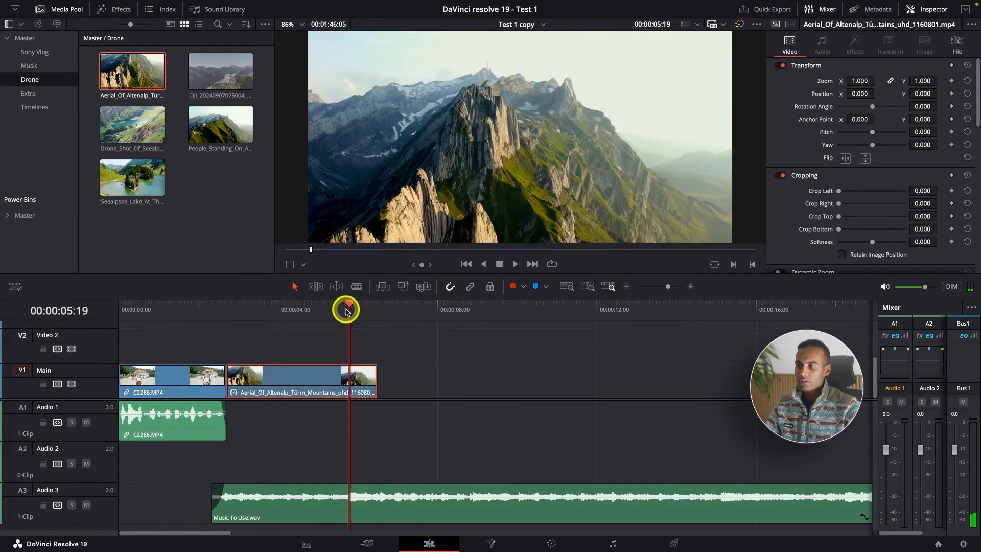
Step: Trim the end of the sped-up aerial drone clip to the music beat at 00:00:05:18
left_click_drag(346, 310, 339, 311)
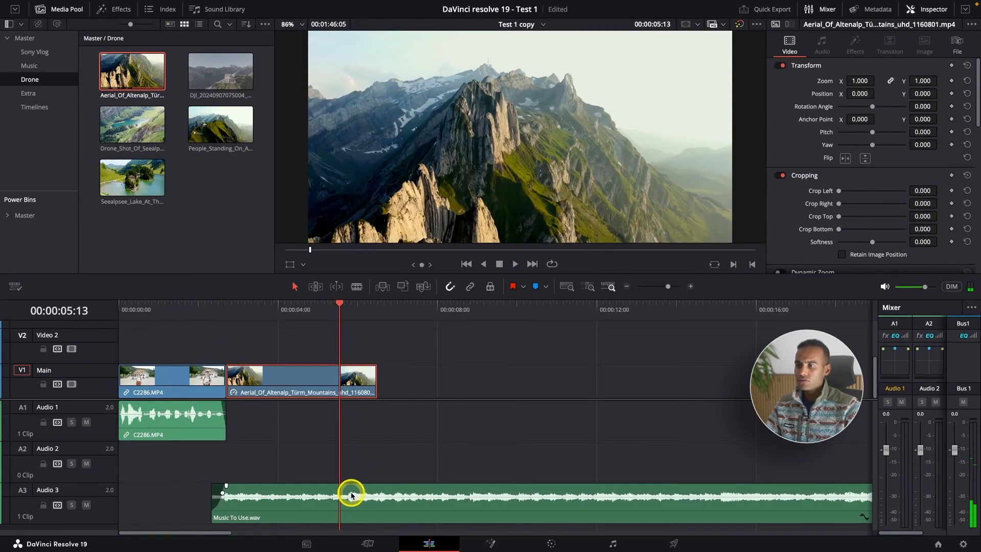
left_click_drag(339, 311, 348, 310)
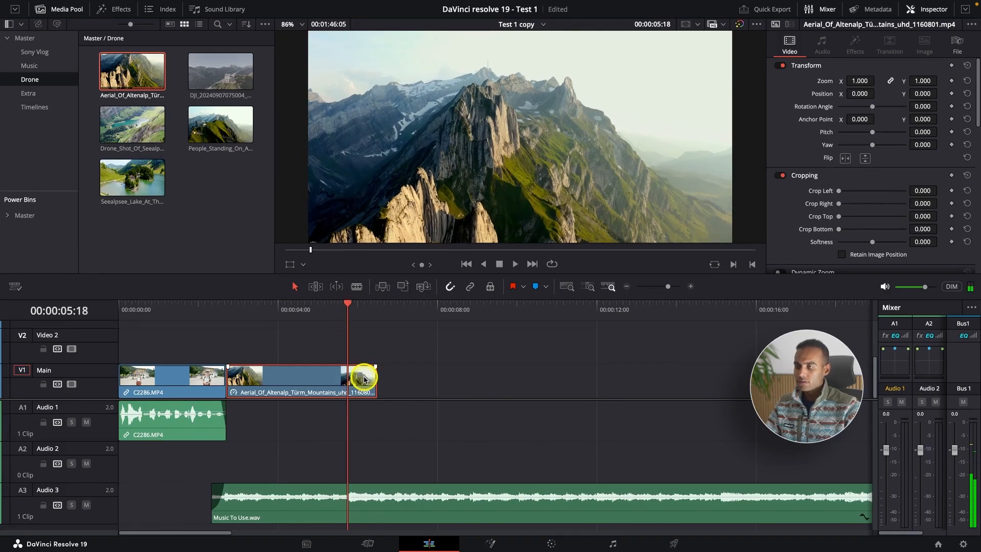
key("shift+bracketright")
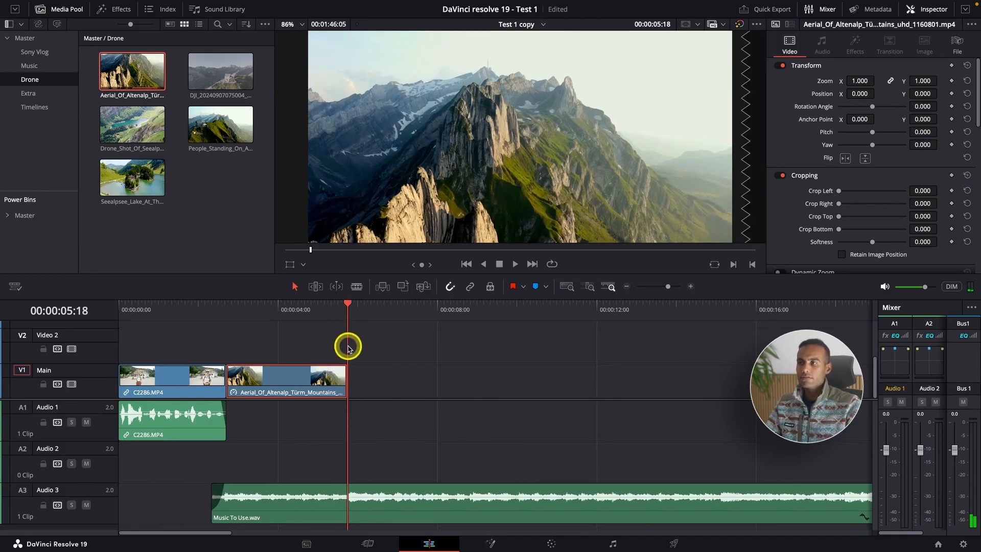
Step: Add the Drone_Shot_Of_Seealpsee clip from the Drone bin to track V1 directly after the aerial drone clip
key("super+minus")
left_click(233, 311)
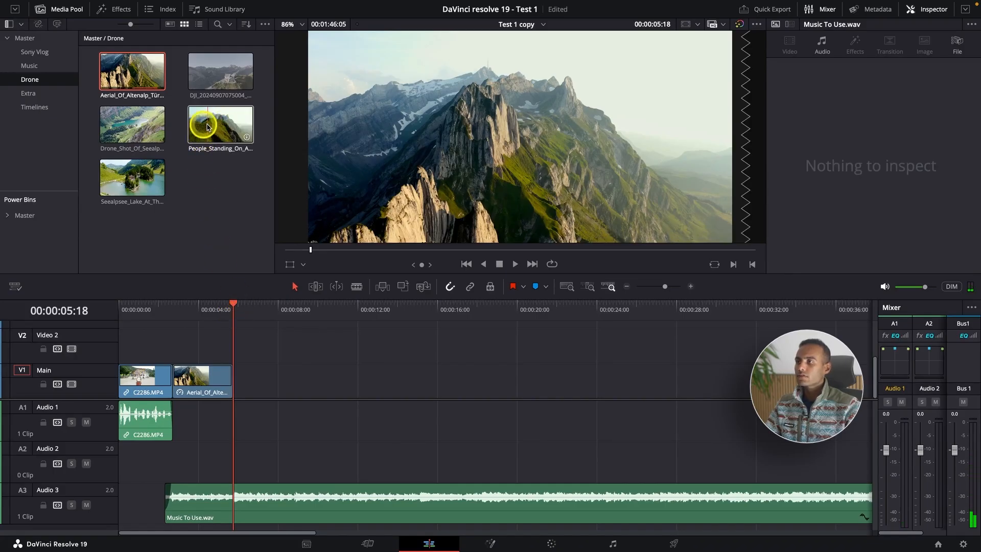
left_click(132, 124)
left_click_drag(132, 124, 237, 378)
Step: Trim the start of the Seealpsee lake clip to 00:00:10:17 and move it back against the end of the aerial drone clip
left_click_drag(318, 307, 332, 309)
left_click(387, 379)
key("super+shift+[")
left_click_drag(303, 385, 284, 386)
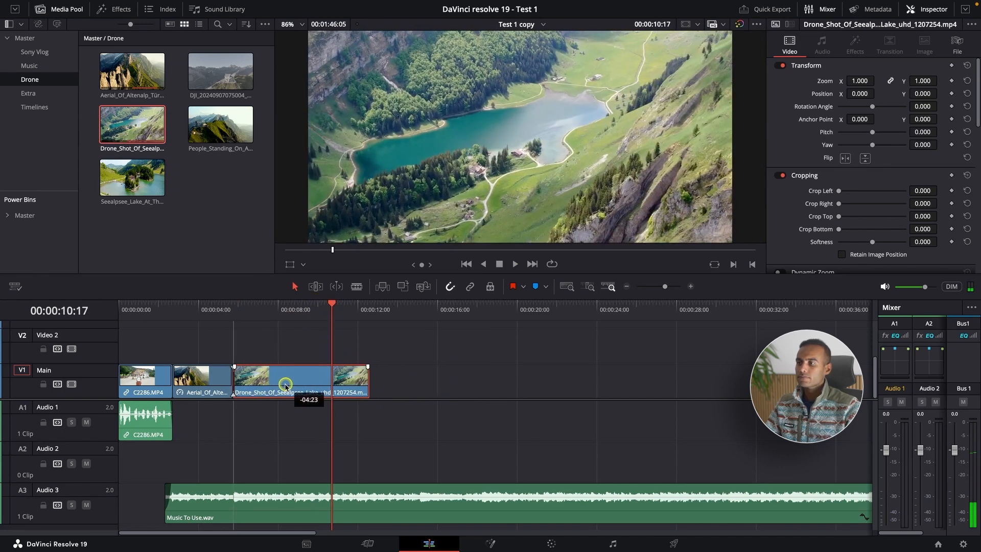
Step: Play back the cut from the aerial drone clip into the Seealpsee lake clip
left_click(221, 313)
key("space")
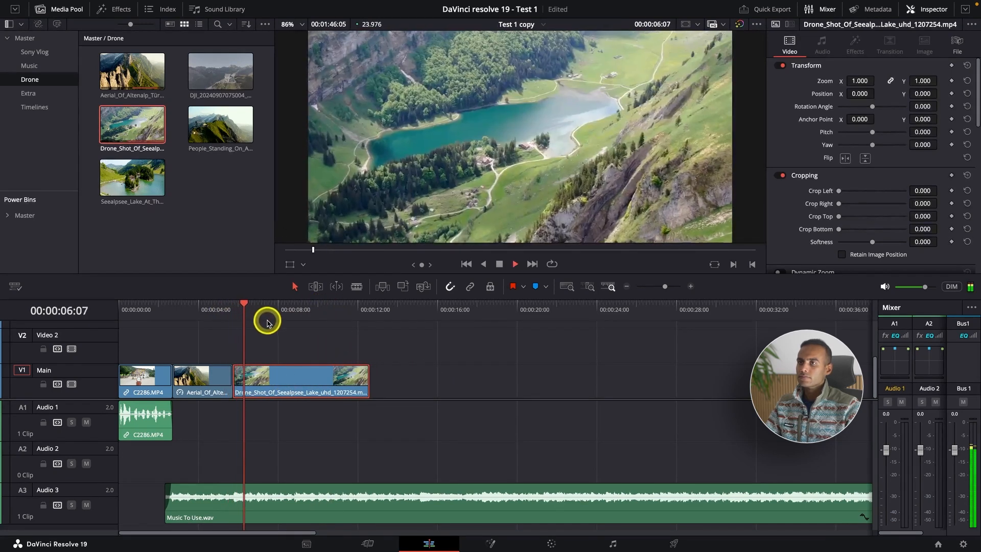
key("space")
right_click(300, 375)
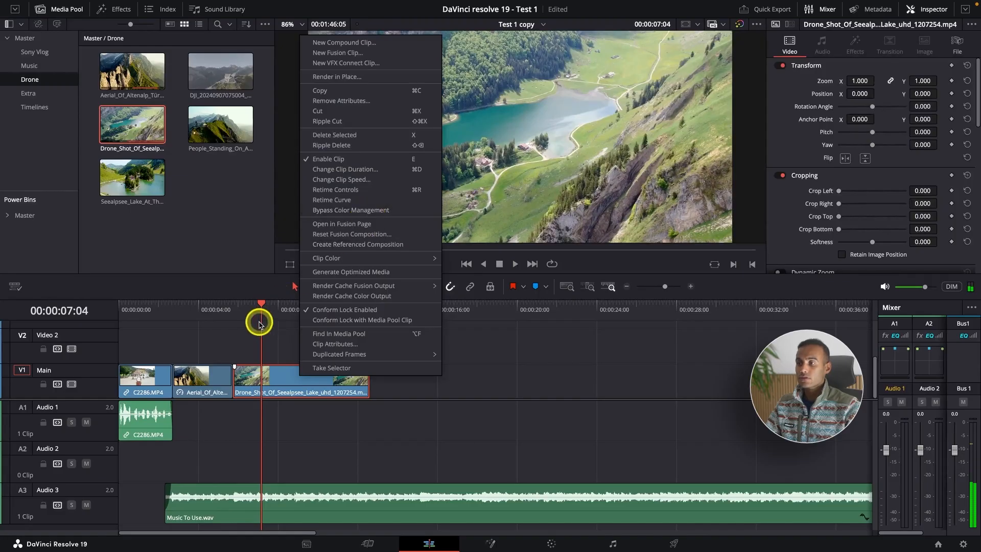
left_click(206, 311)
left_click(208, 354)
left_click(188, 312)
left_click(205, 381)
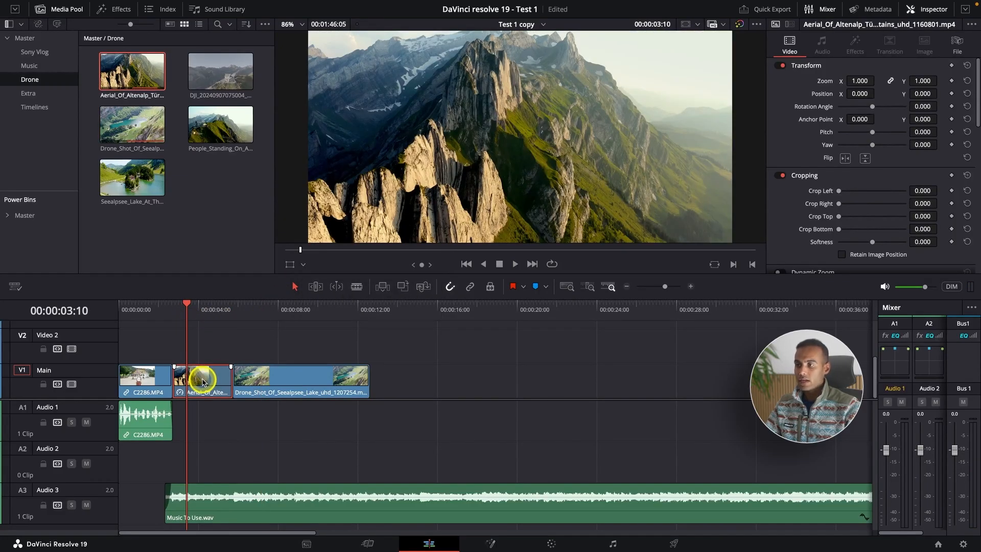
left_click(273, 379)
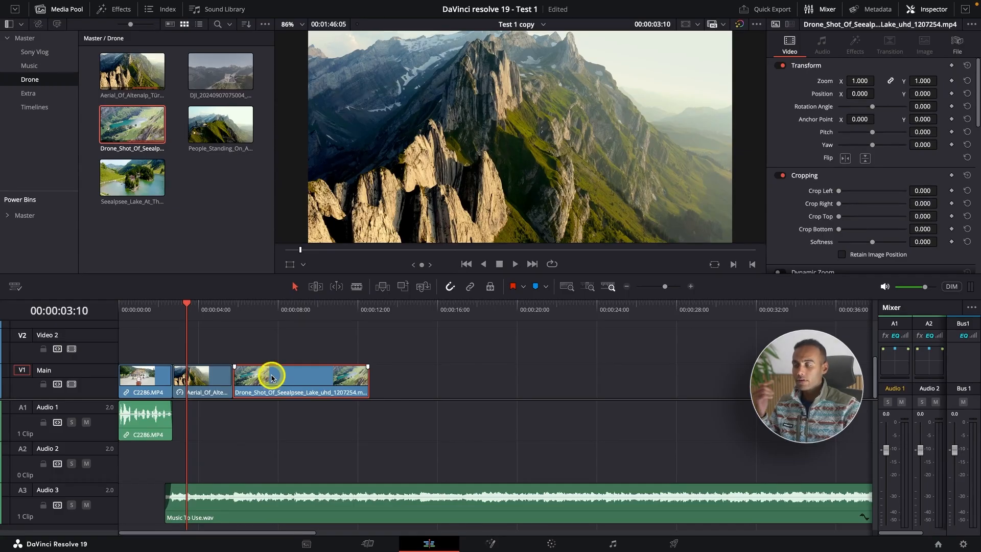
left_click(215, 380)
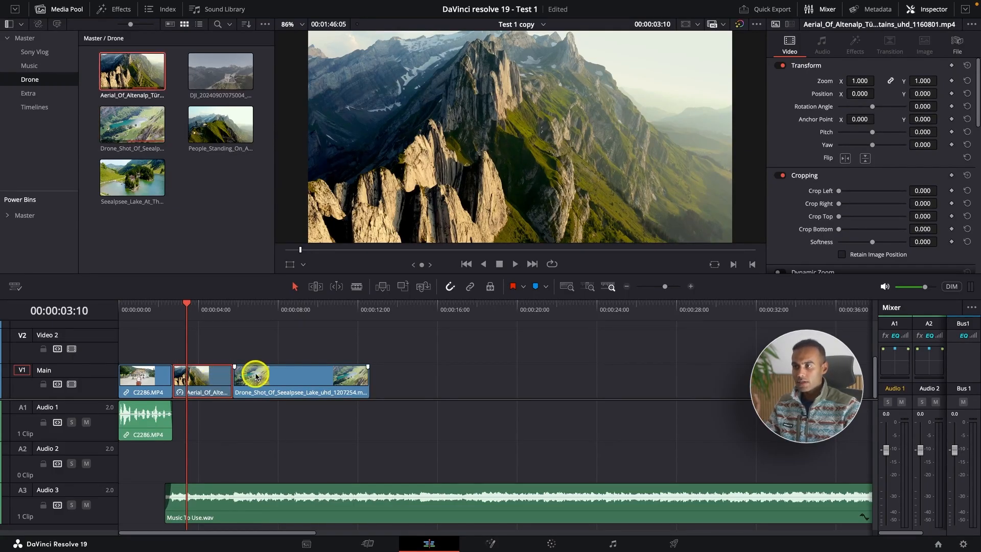
left_click(299, 376)
left_click(263, 311)
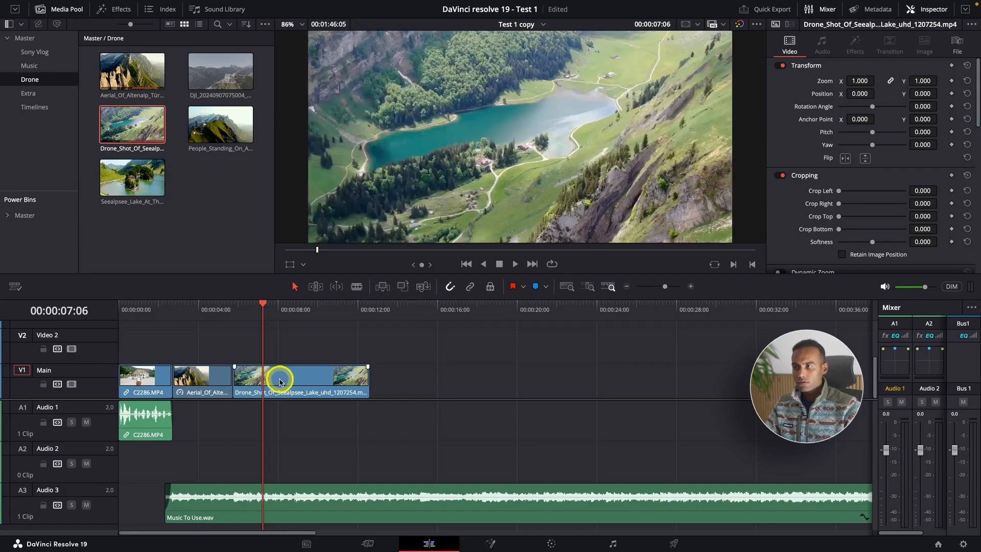
right_click(278, 376)
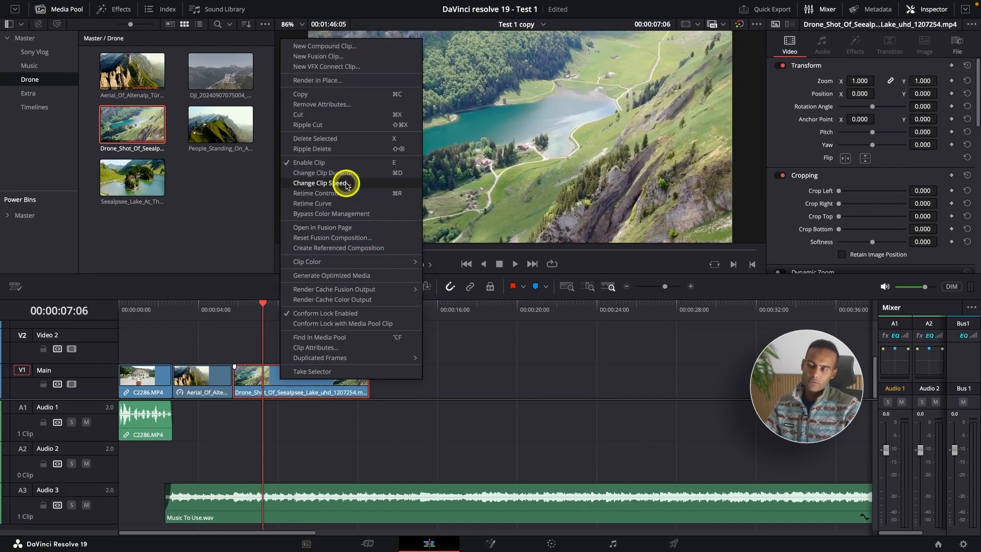
left_click(228, 340)
Step: Copy the sped-up aerial drone clip on V1 as the source for its attributes
left_click(203, 316)
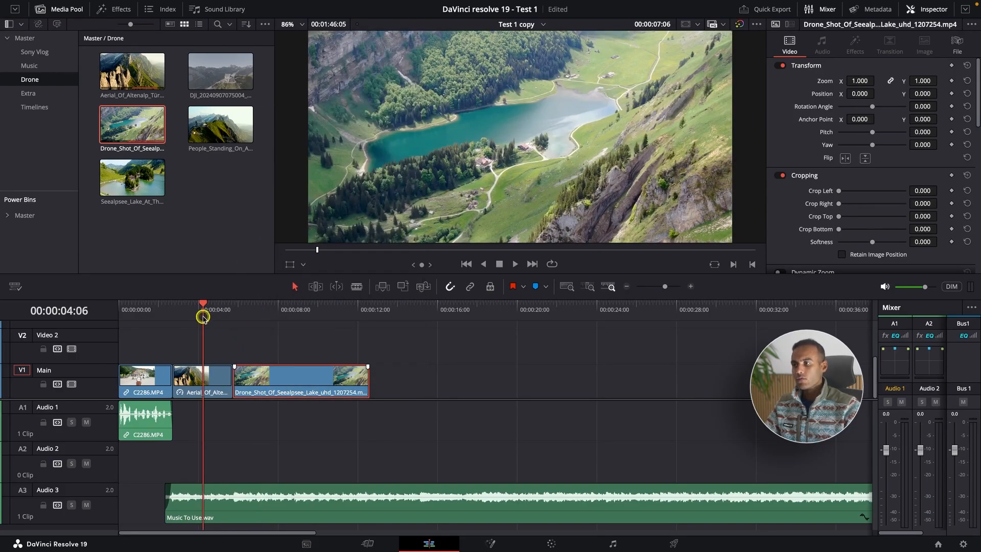
left_click(200, 377)
right_click(199, 378)
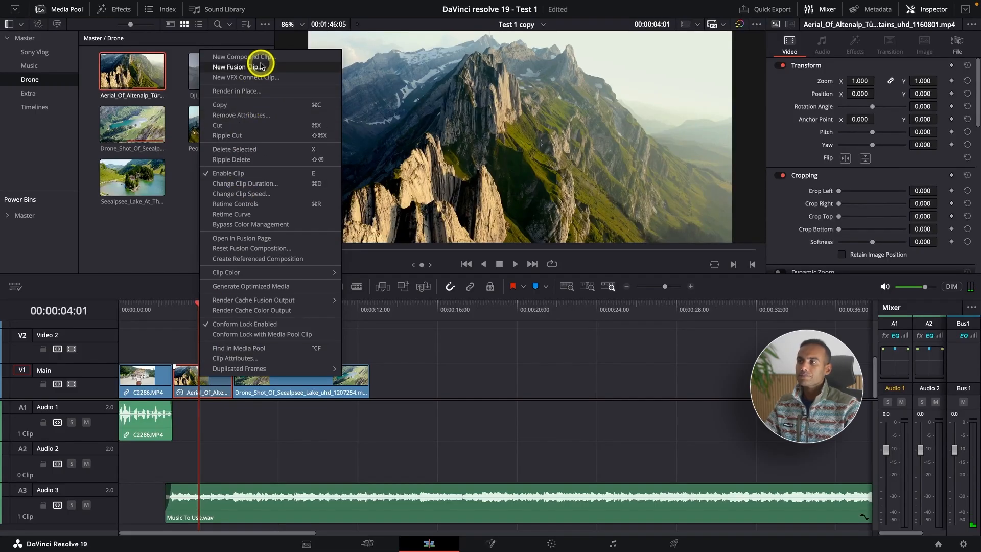
left_click(254, 105)
Step: Try applying the copied clip's Retime Effects to the Seealpsee lake clip with Paste Attributes, and undo it
left_click(284, 385)
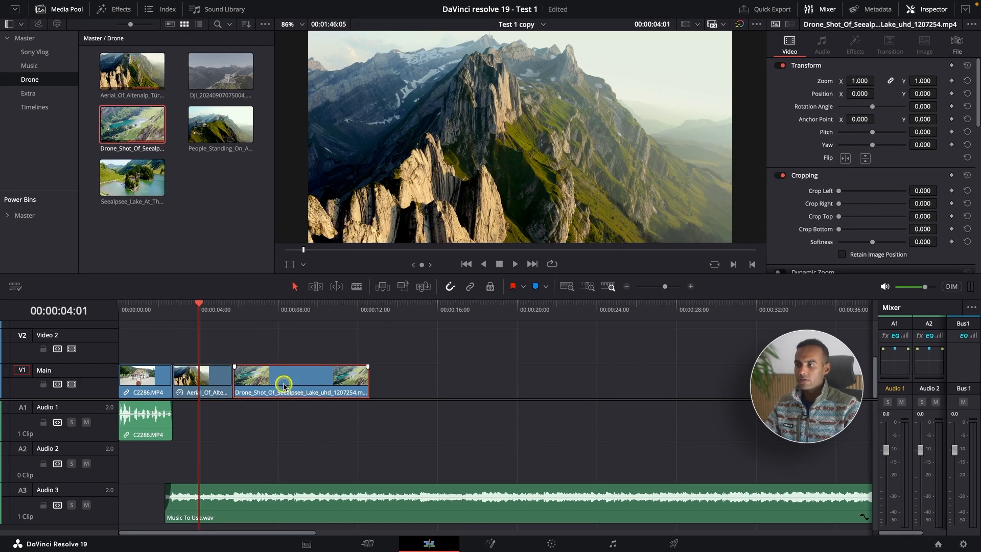
right_click(283, 385)
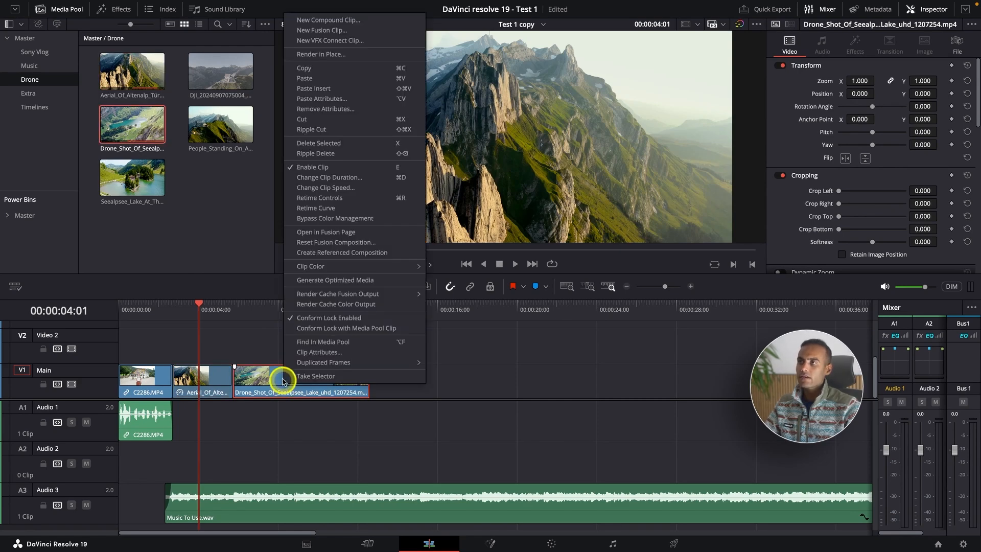
left_click(329, 99)
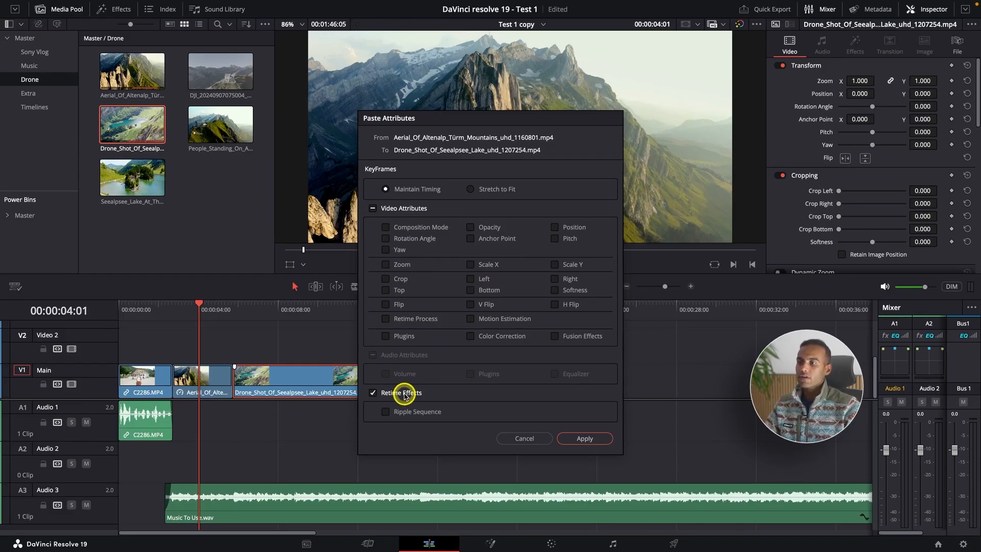
left_click(583, 439)
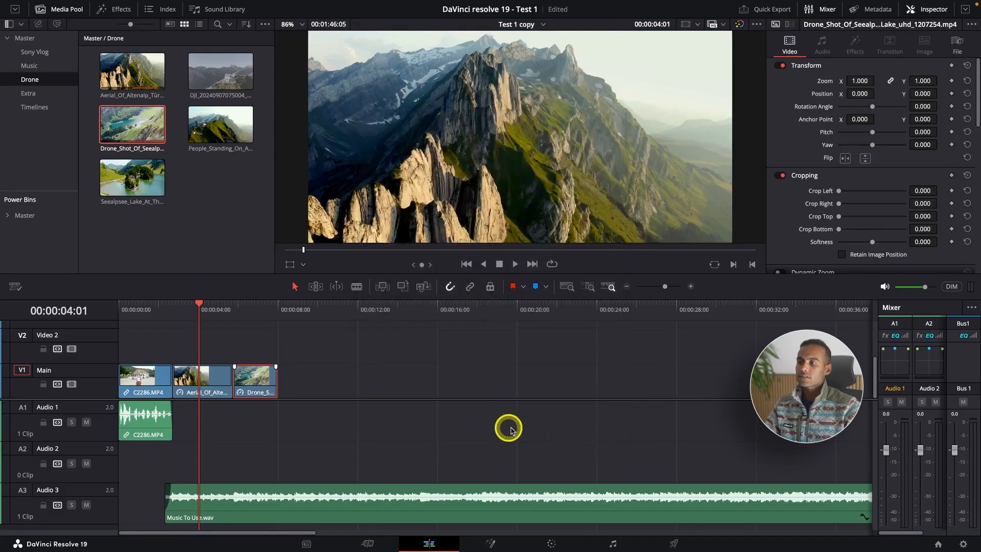
key("super+z")
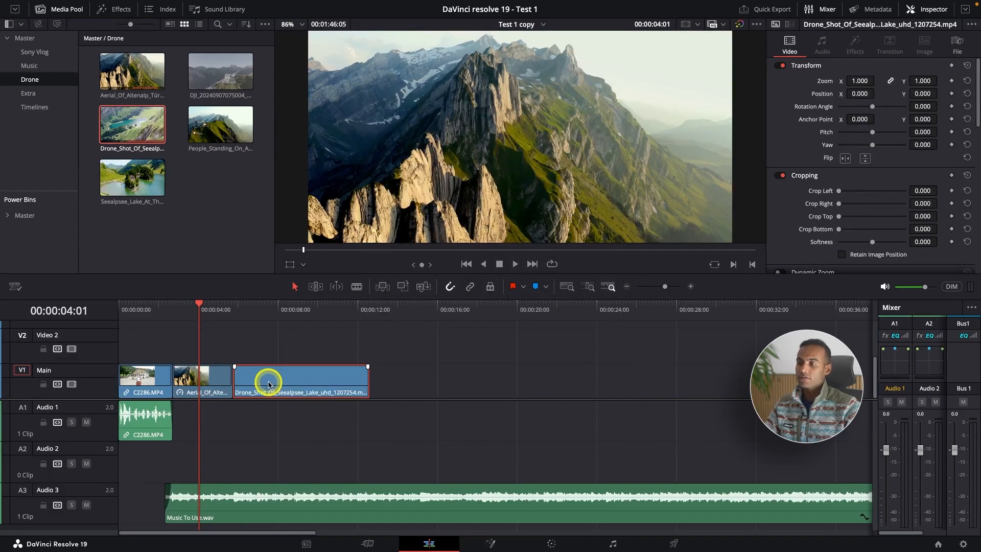
Step: Paste only the aerial drone clip's Retime Effects onto the Seealpsee lake clip, without rippling the sequence
right_click(303, 380)
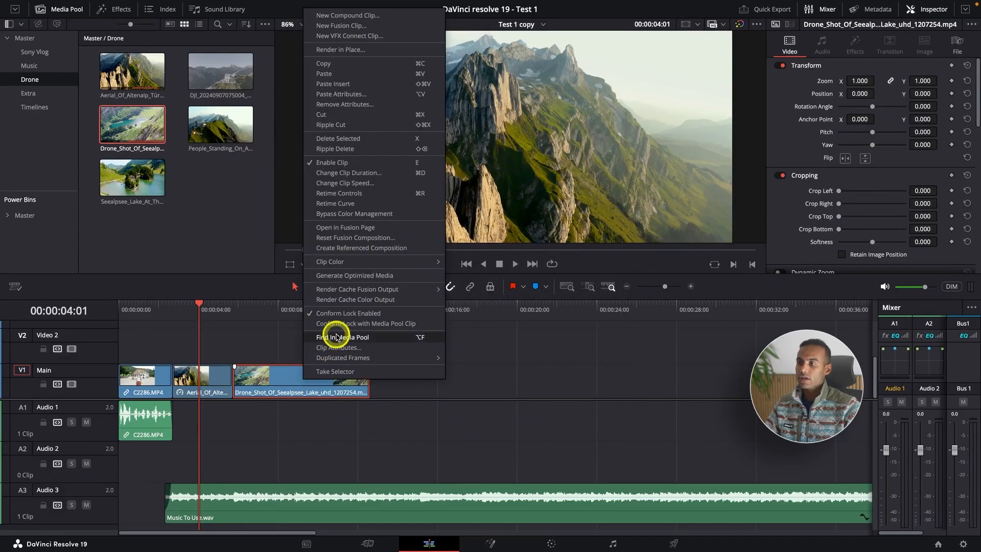
left_click(217, 371)
left_click(216, 372)
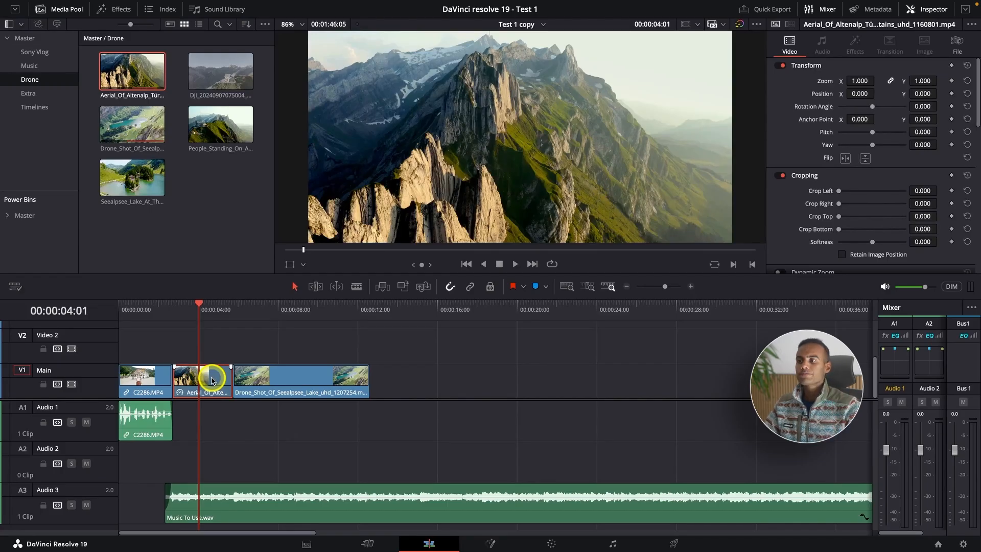
left_click(296, 390)
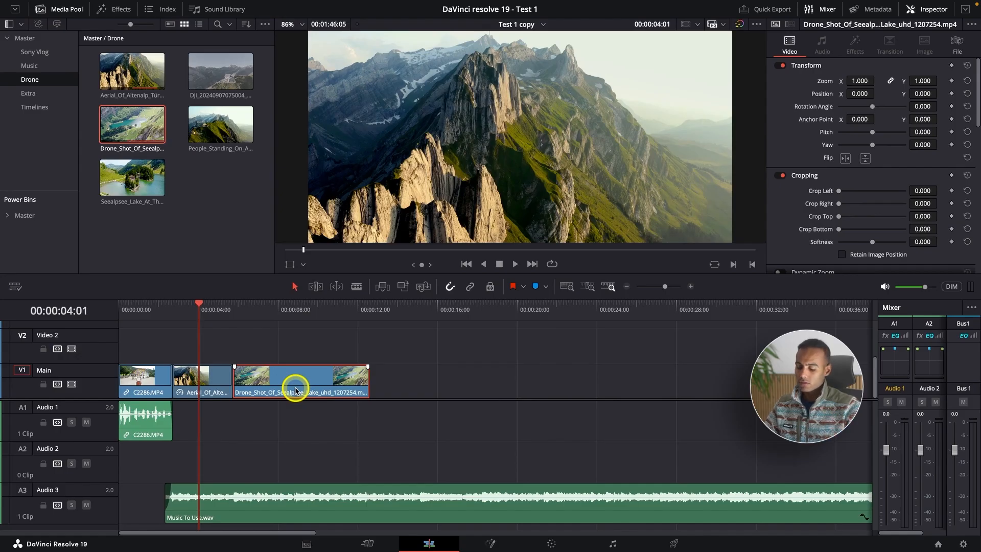
key("alt+v")
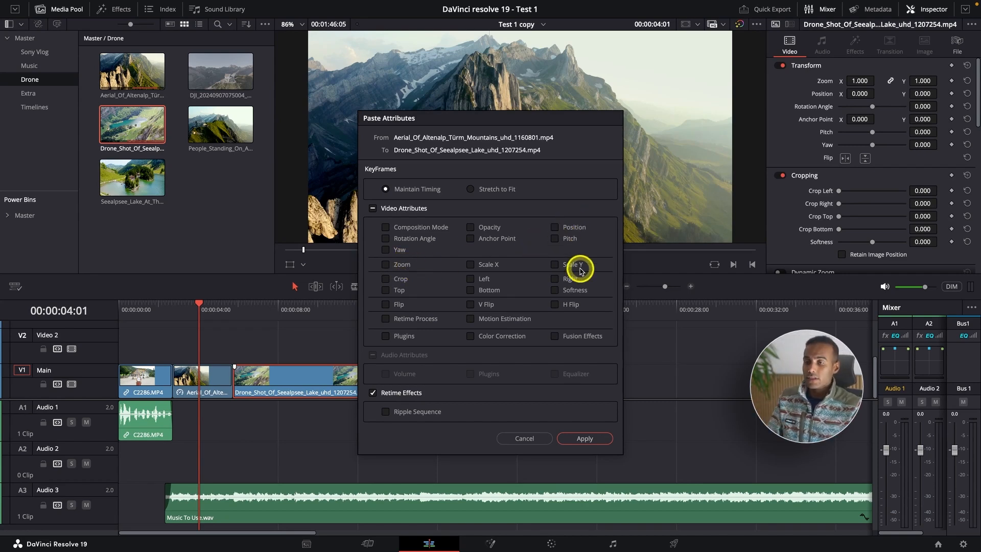
left_click(585, 438)
Step: Play back the sped-up Seealpsee lake clip against the music from within the aerial drone clip
key("space")
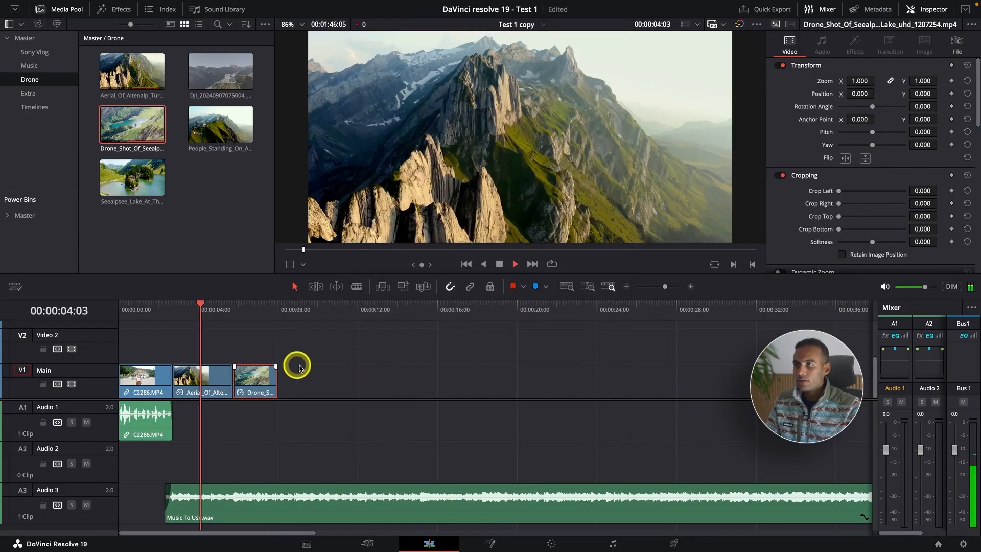
key("super+equal")
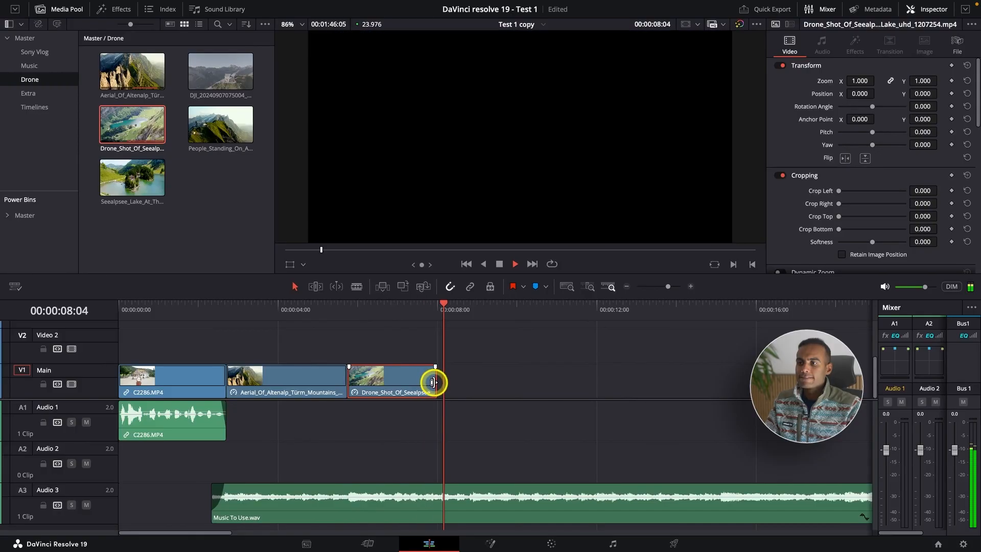
key("space")
Step: Lengthen the Seealpsee lake clip using footage from before its start, keep it against the aerial clip, and trim its end to 00:00:08:18
left_click_drag(435, 377, 446, 376)
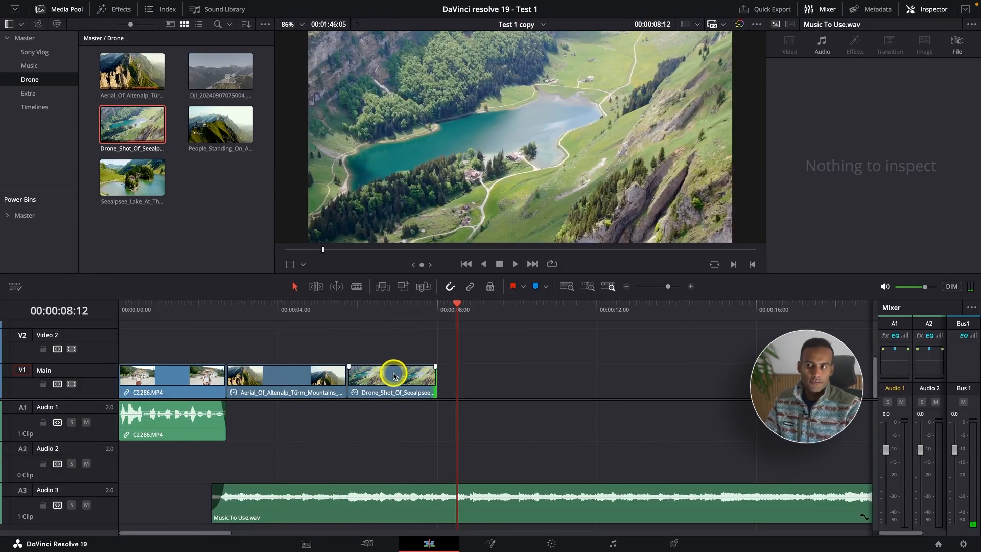
left_click_drag(394, 377, 479, 376)
left_click_drag(362, 385, 377, 385)
left_click_drag(382, 383, 381, 383)
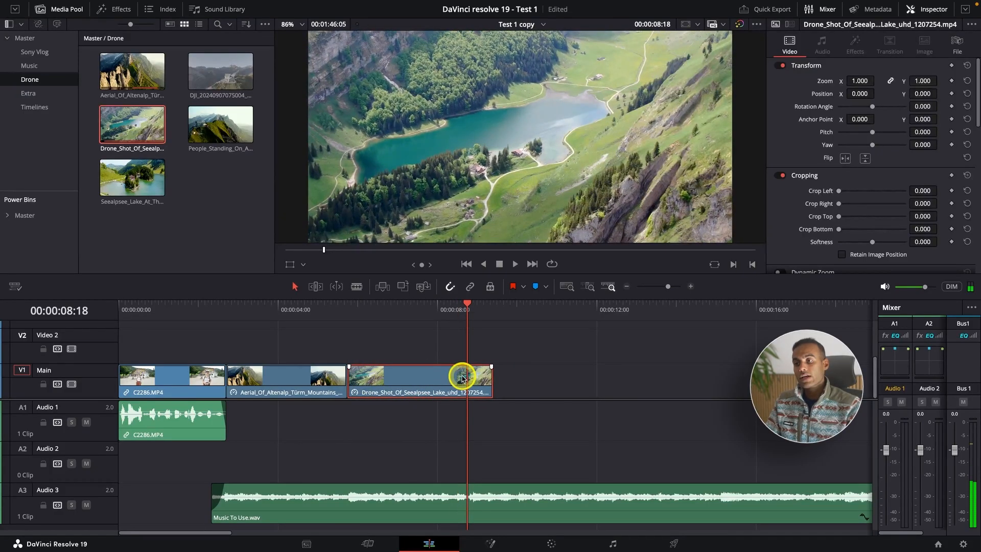
key("shift+]")
key("ctrl+minus")
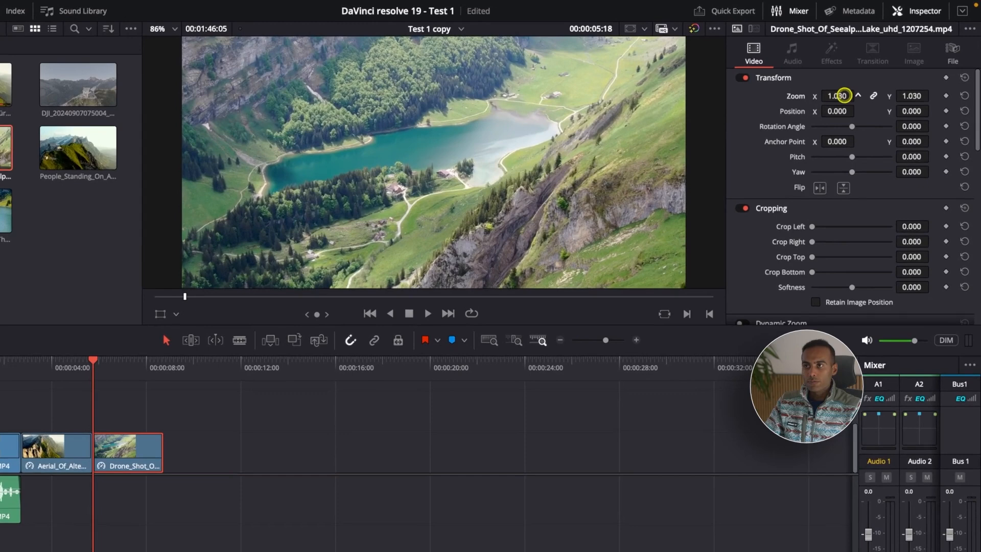
Step: Try a Zoom of 1.490 on the Seealpsee lake clip, scrub through it, and reset its Transform settings
mouse_move(841, 97)
left_mouse_down()
mouse_move(869, 95)
mouse_move(838, 97)
left_mouse_up()
key("super+equal")
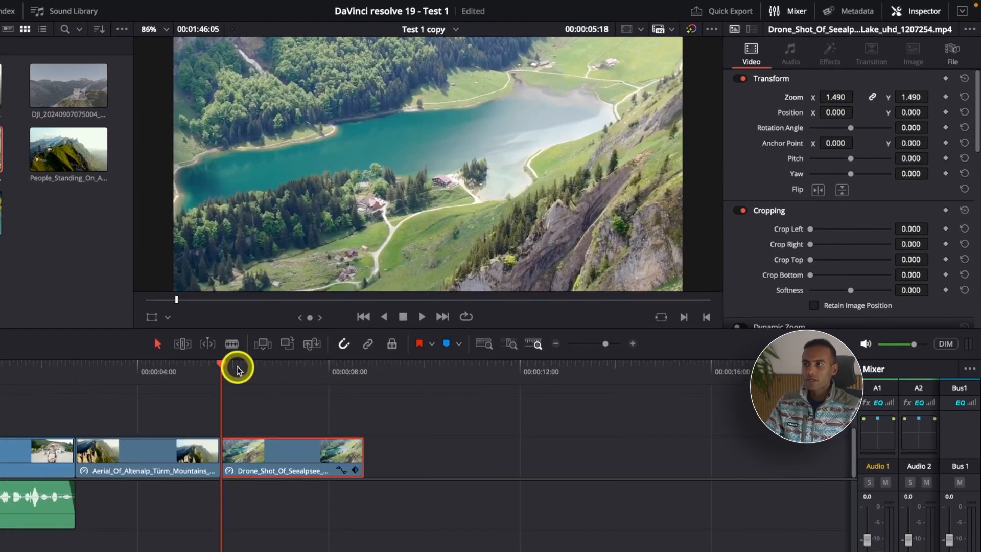
mouse_move(238, 369)
left_mouse_down()
mouse_move(348, 372)
mouse_move(221, 372)
left_mouse_up()
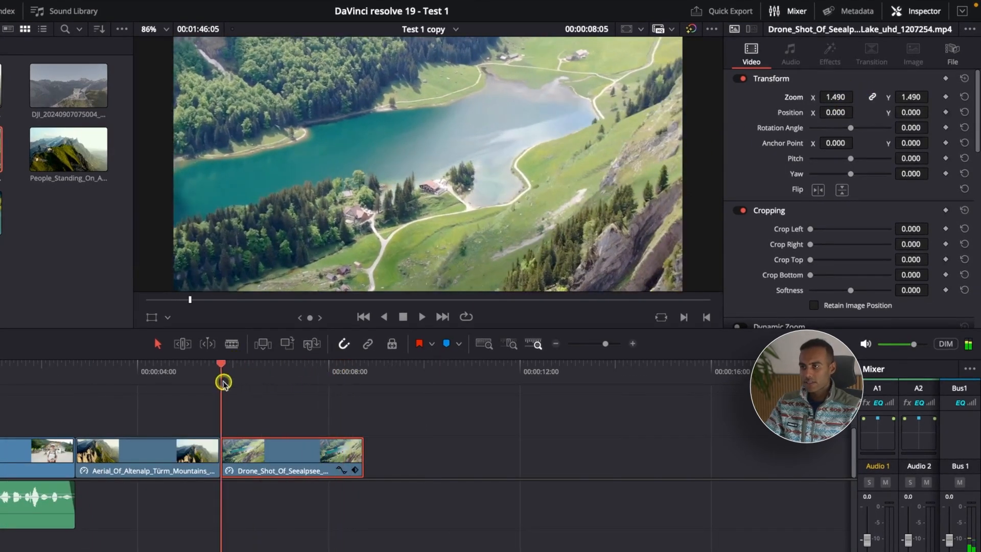
left_click(964, 78)
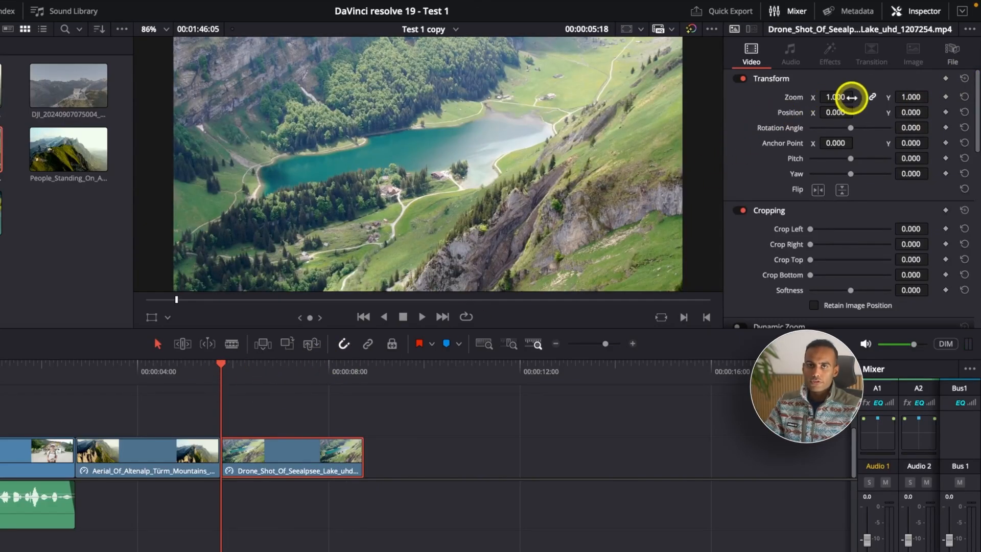
Step: Try a Zoom of 1.200 at the end of the Seealpsee lake clip, check its start, and reset its Transform settings
left_click(363, 366)
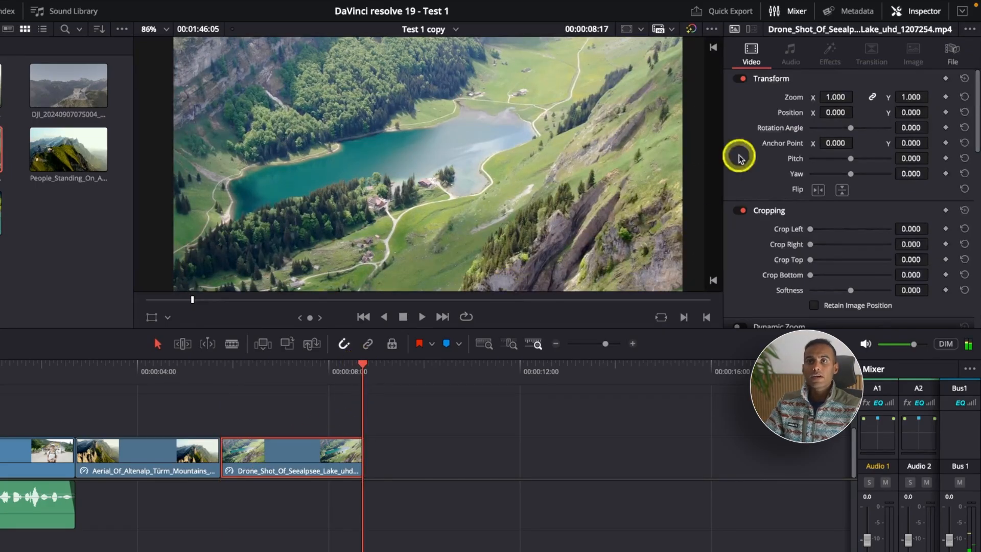
left_click_drag(837, 97, 851, 95)
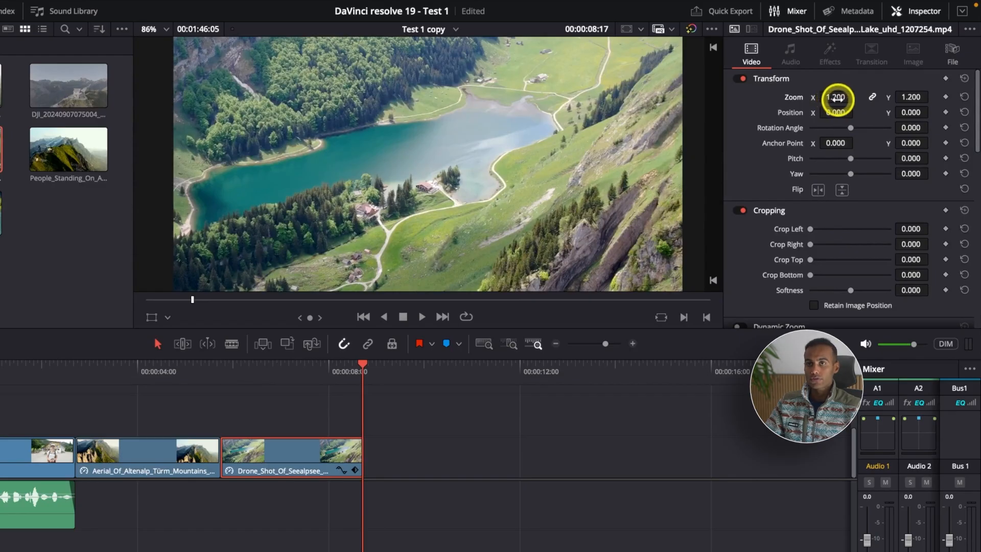
left_click(224, 372)
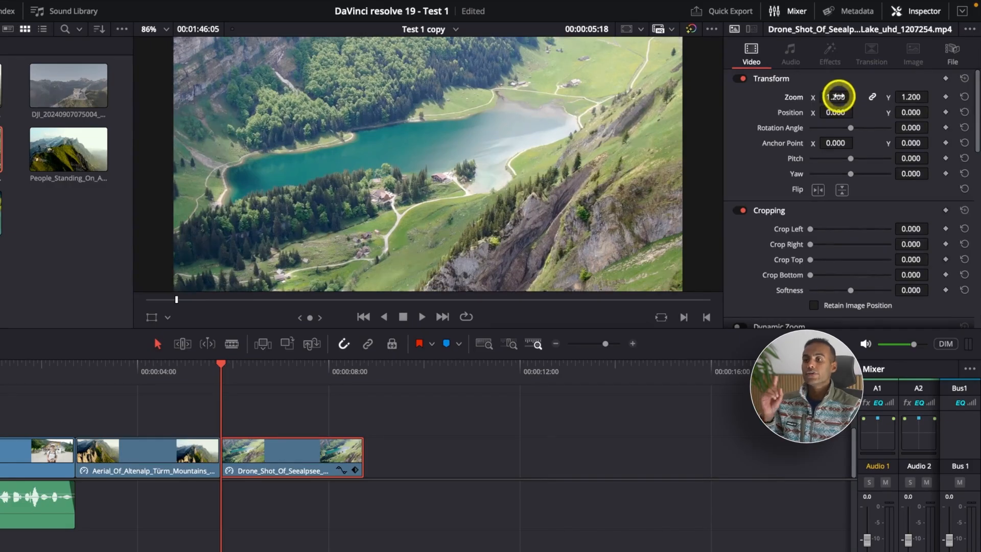
left_click(963, 79)
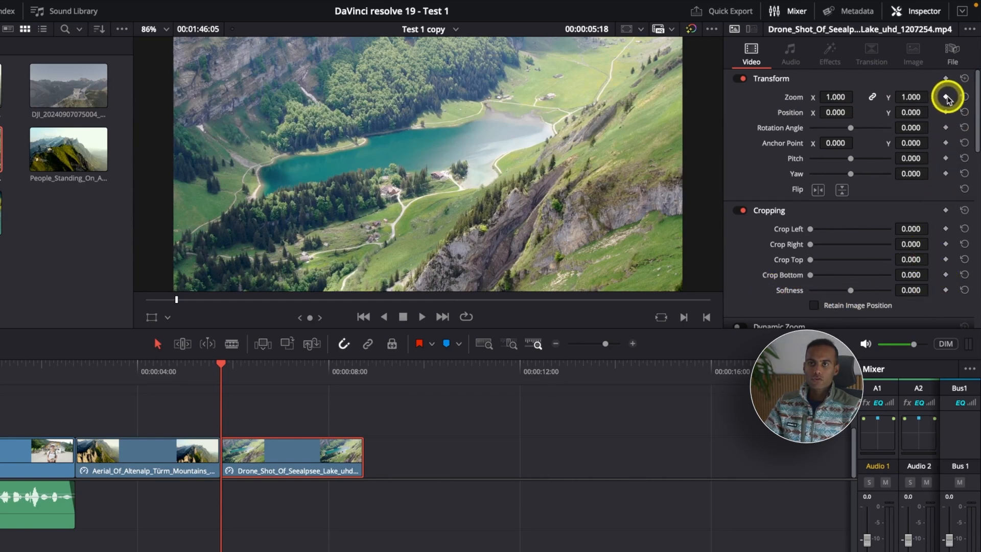
Step: Keyframe the Seealpsee lake clip's Zoom from 1.000 at its start to 1.110 at its end, and show its keyframe track
scroll(921, 221, "down", 10)
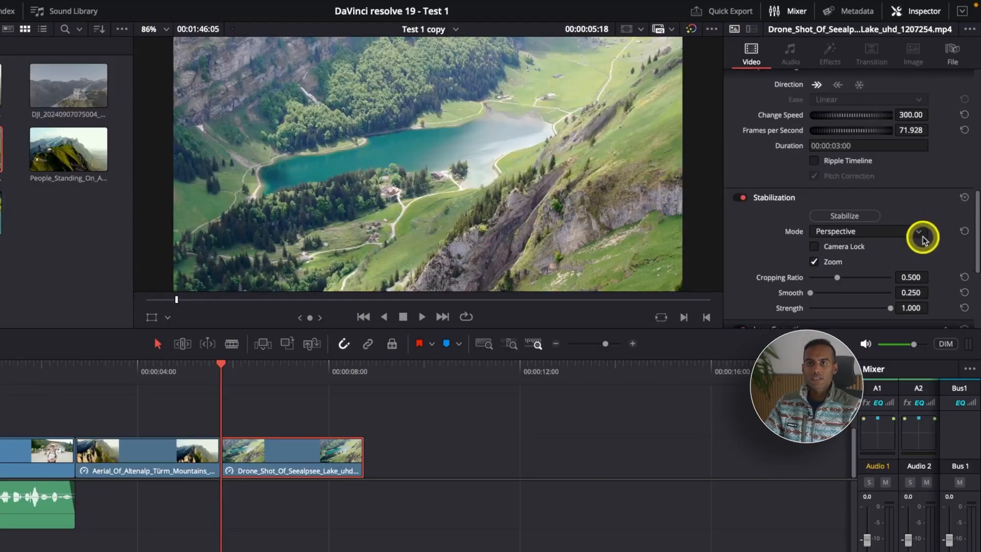
scroll(933, 259, "up", 10)
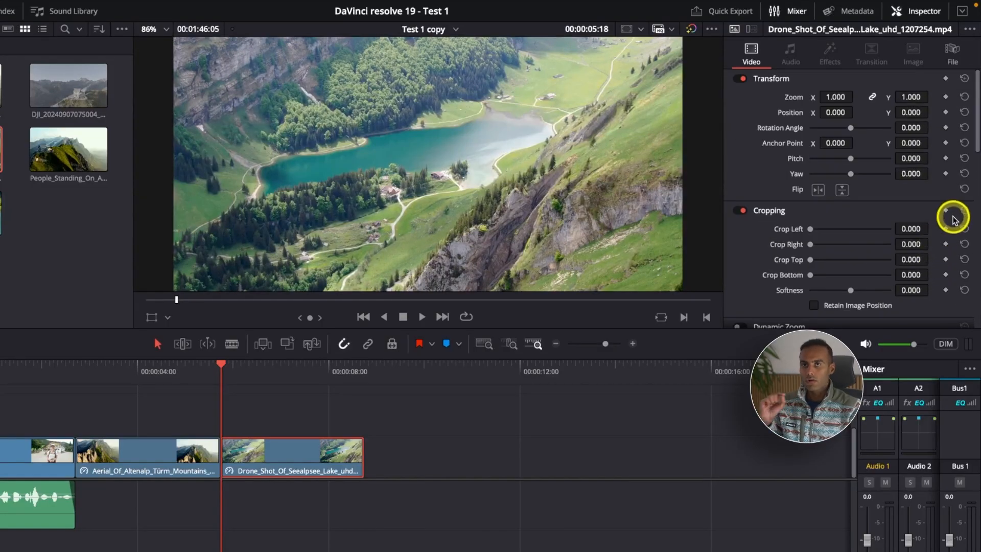
left_click(946, 97)
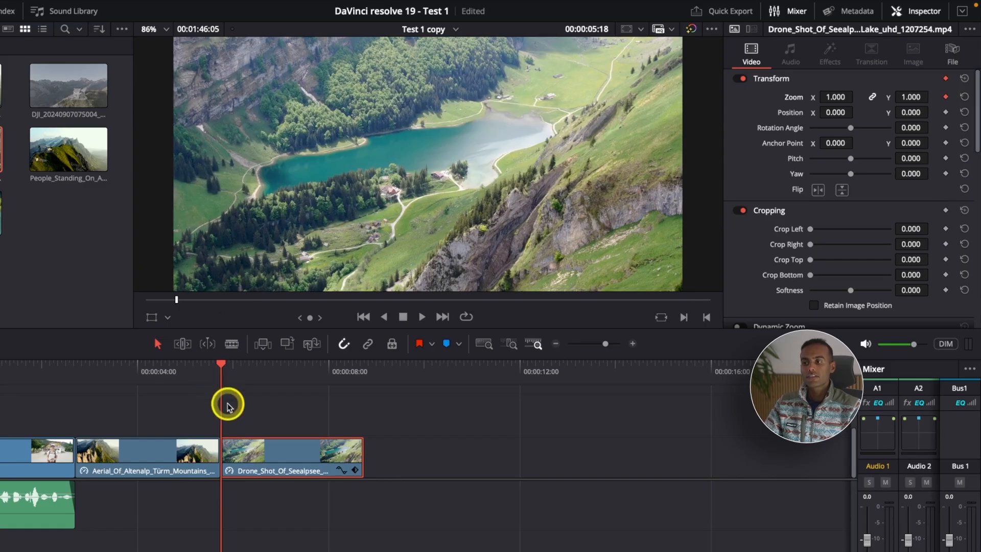
left_click(354, 471)
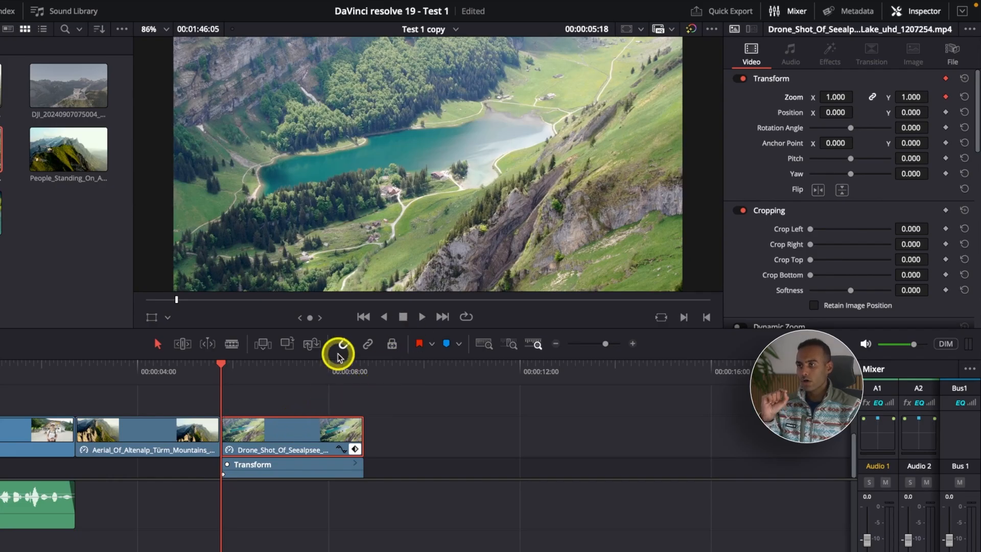
left_click_drag(223, 366, 361, 376)
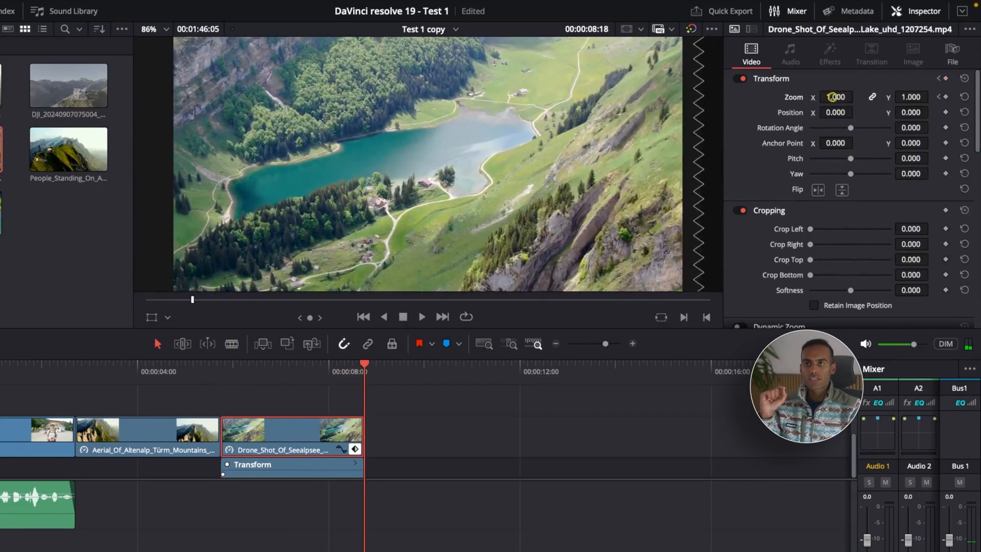
left_click_drag(836, 96, 837, 95)
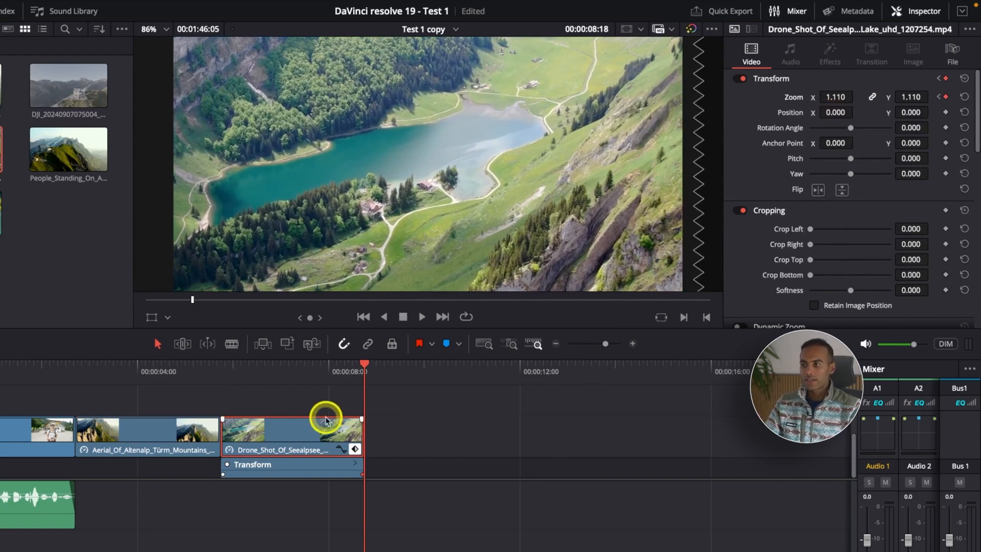
Step: Play back the zoom animation on the Seealpsee lake clip and compare its start and end frames
left_click(225, 376)
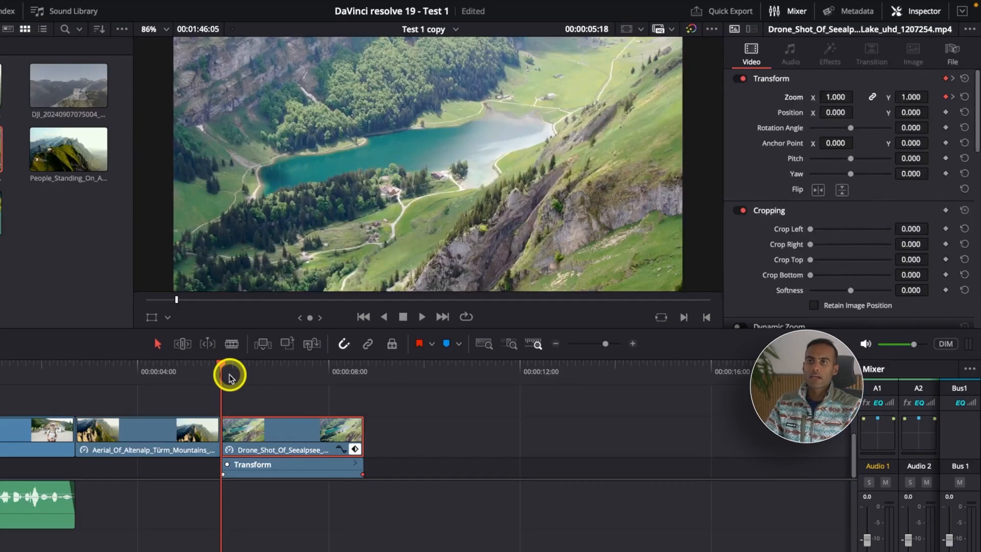
scroll(431, 216, "down", 2)
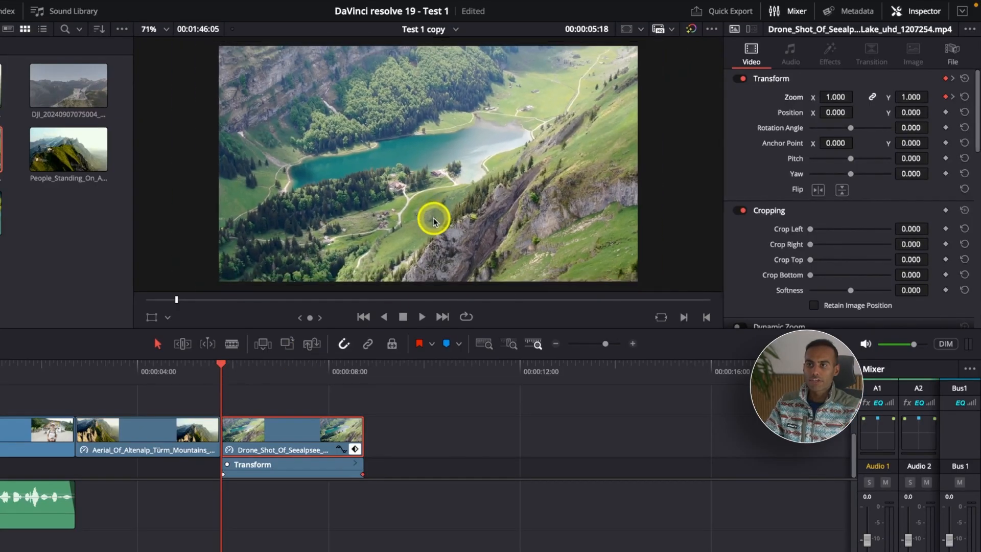
scroll(432, 219, "up", 1)
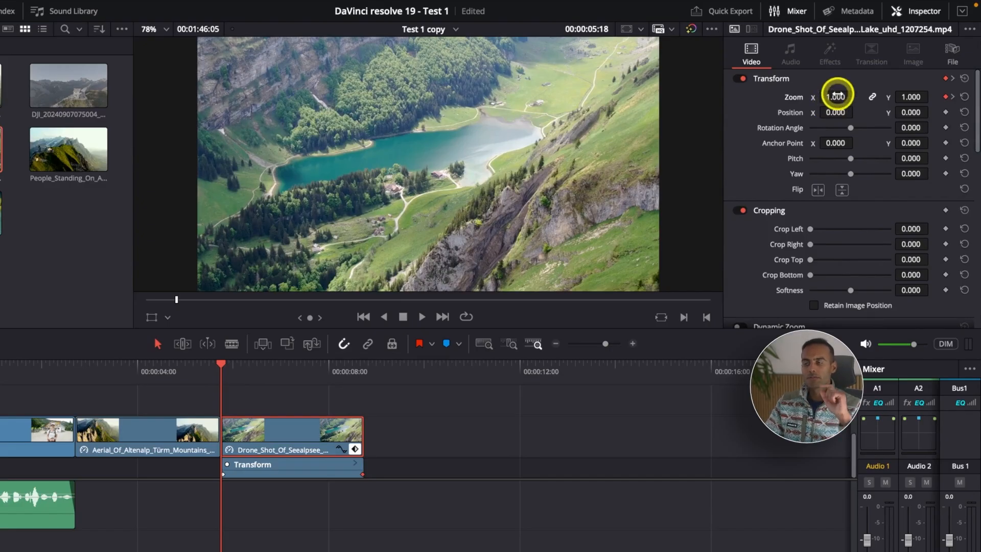
key("space")
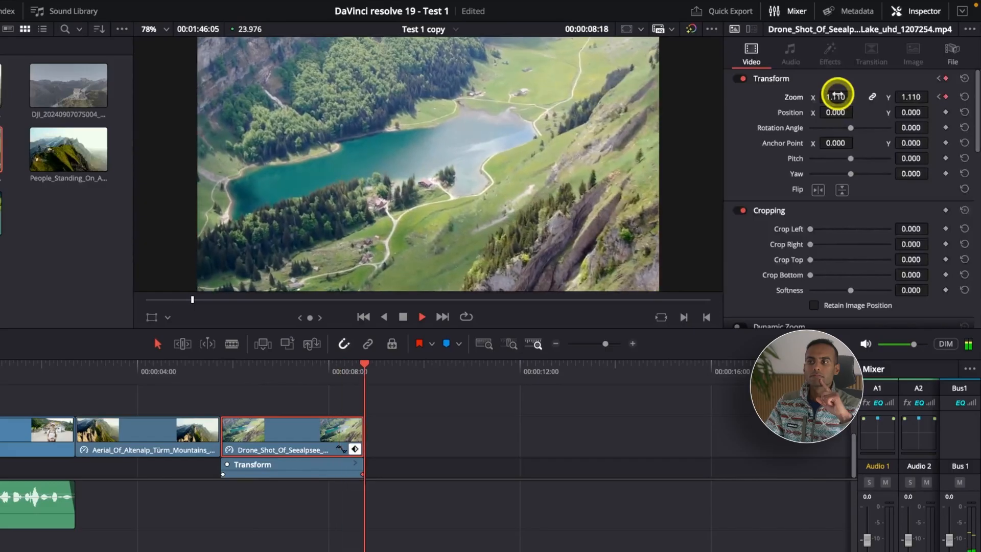
key("space")
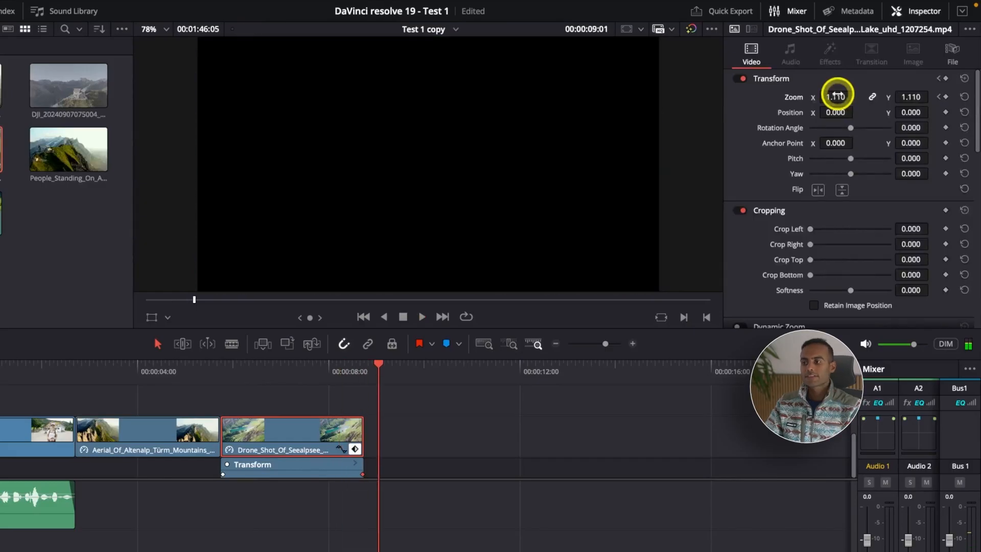
left_click(365, 372)
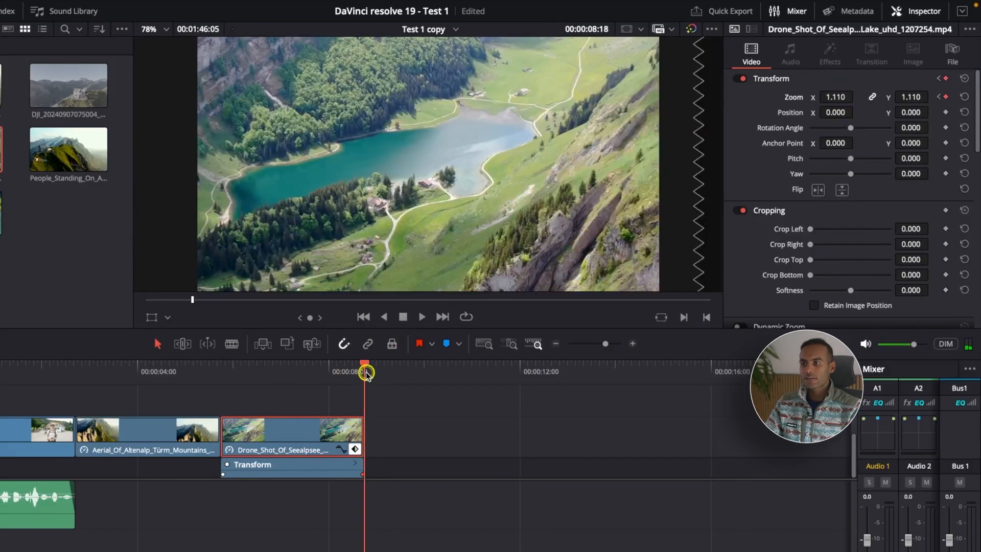
left_click(221, 366)
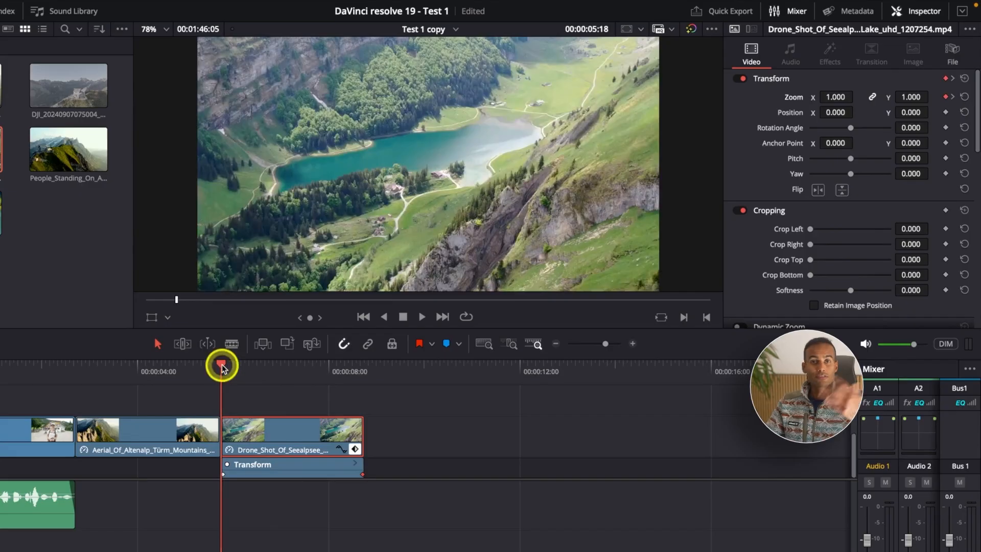
Step: Mark a 00:00:08:13 range of C2431.MP4 from the Sony Vlog bin and append it after the Seealpsee lake clip
key("ctrl+minus")
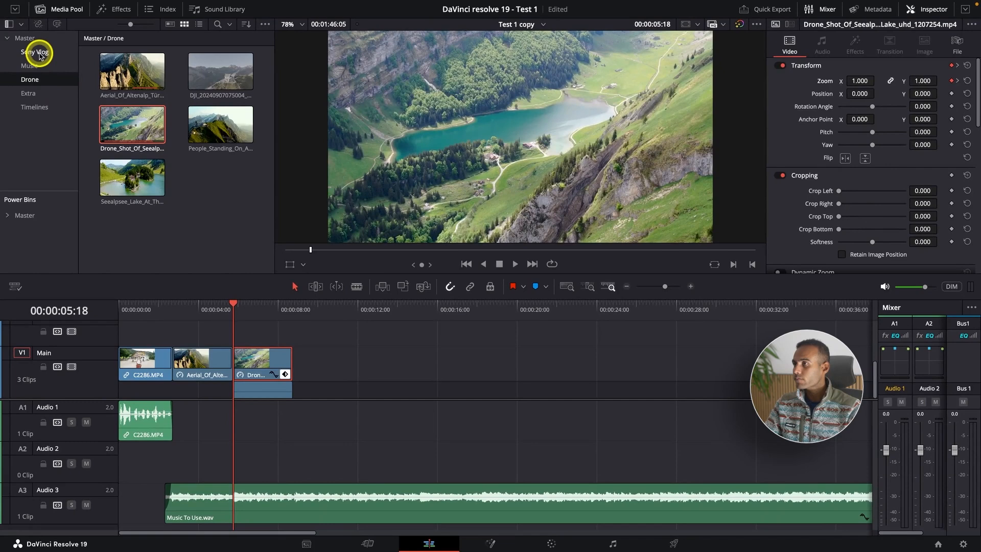
left_click(40, 53)
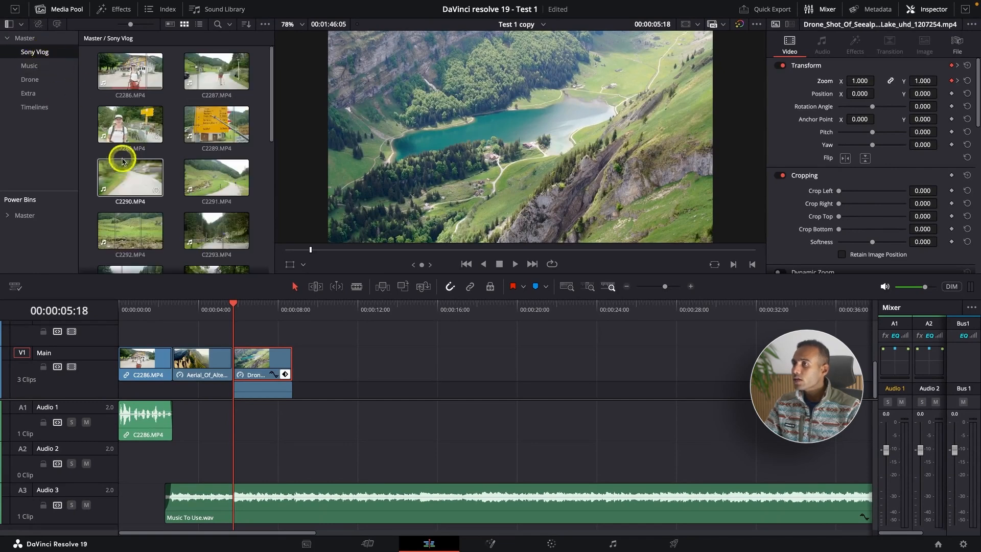
scroll(126, 165, "down", 5)
double_click(124, 165)
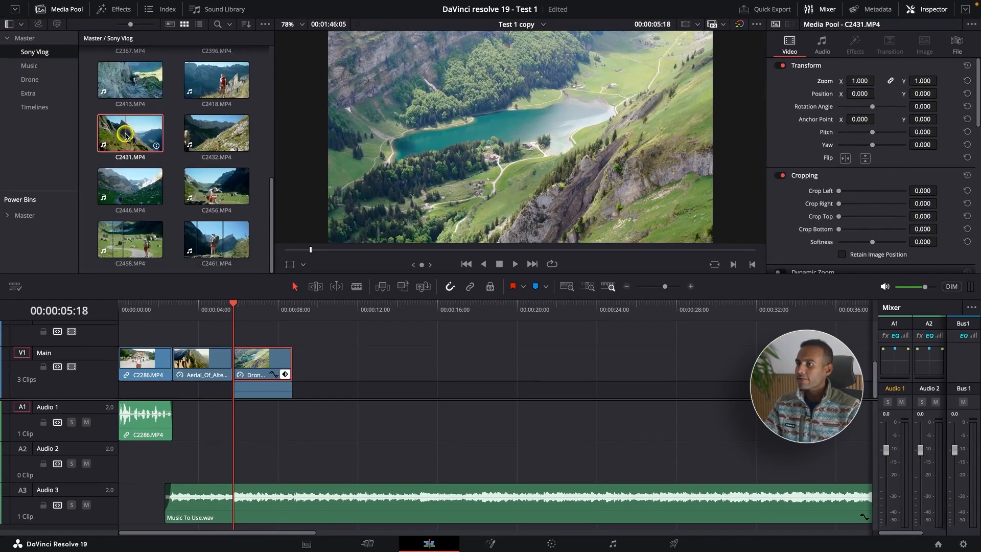
left_click(375, 251)
left_click_drag(374, 251, 621, 250)
key("i")
key("o")
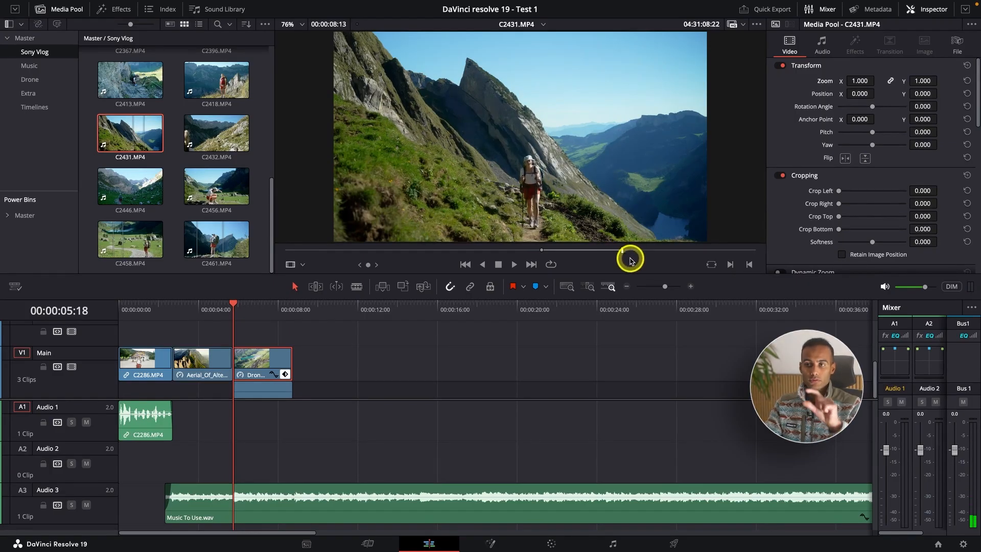
key("shift+F12")
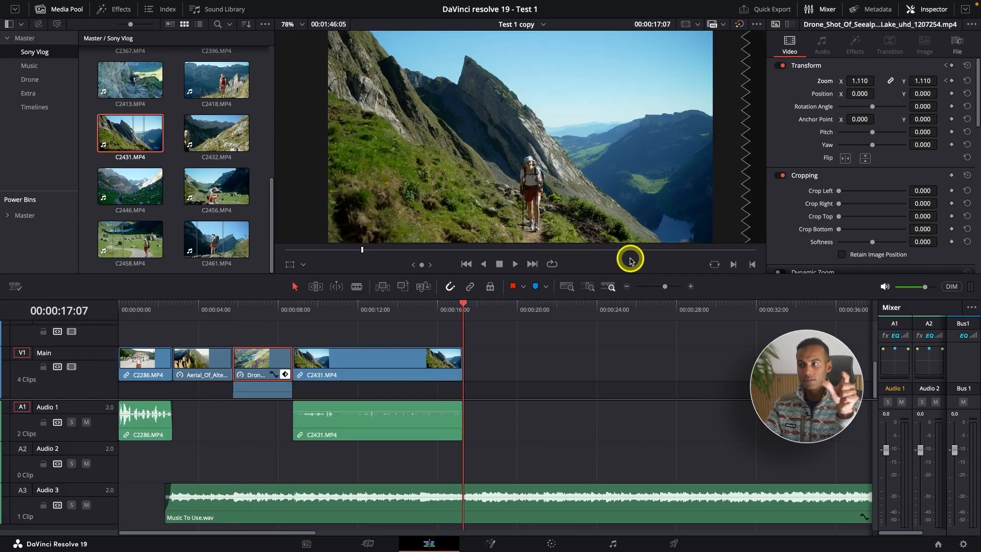
Step: Play back the cut from the Seealpsee lake clip into C2431.MP4 against the music
left_click(267, 313)
key("space")
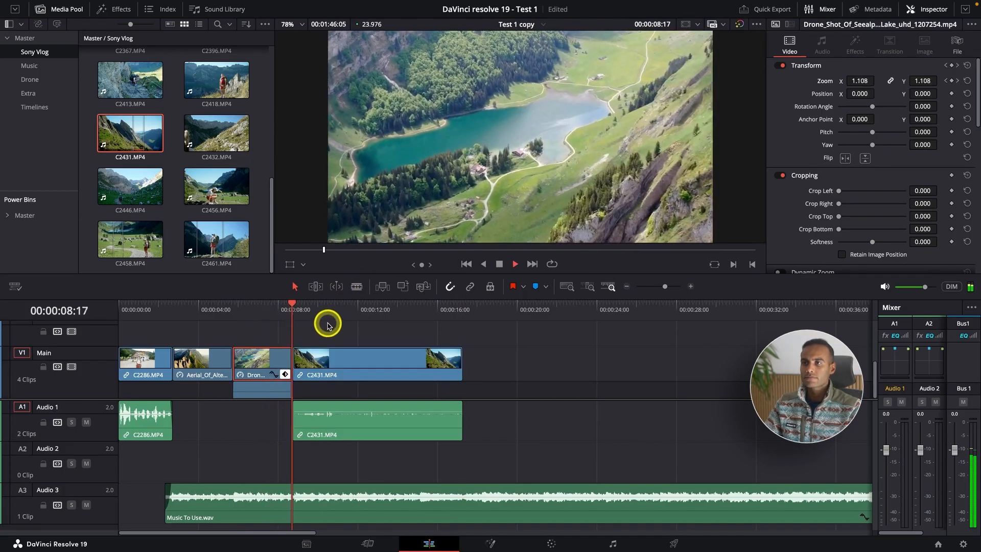
key("space")
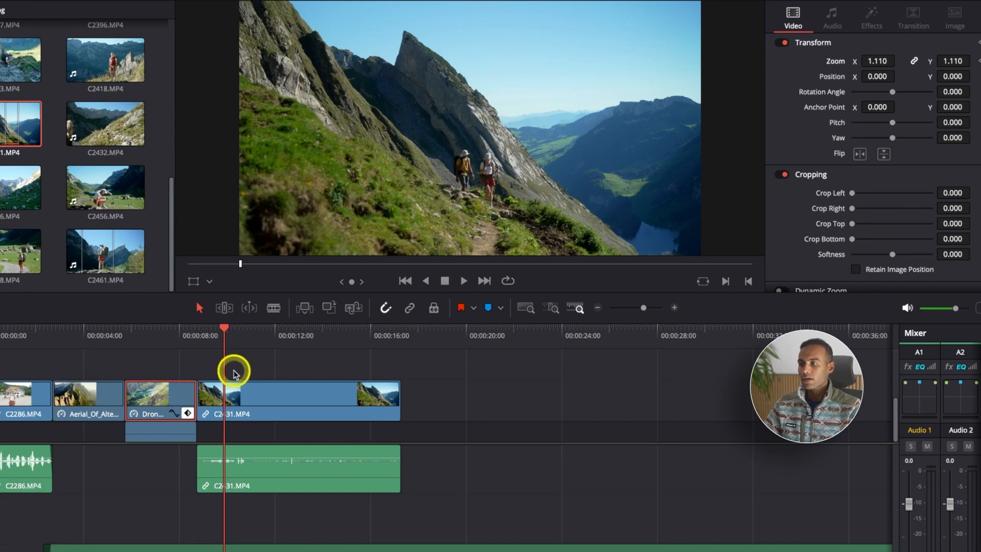
Step: Paste only the lake clip's Zoom, Scale X and Scale Y attributes onto C2431.MP4 with Maintain Timing, excluding Retime Effects
left_click(273, 392)
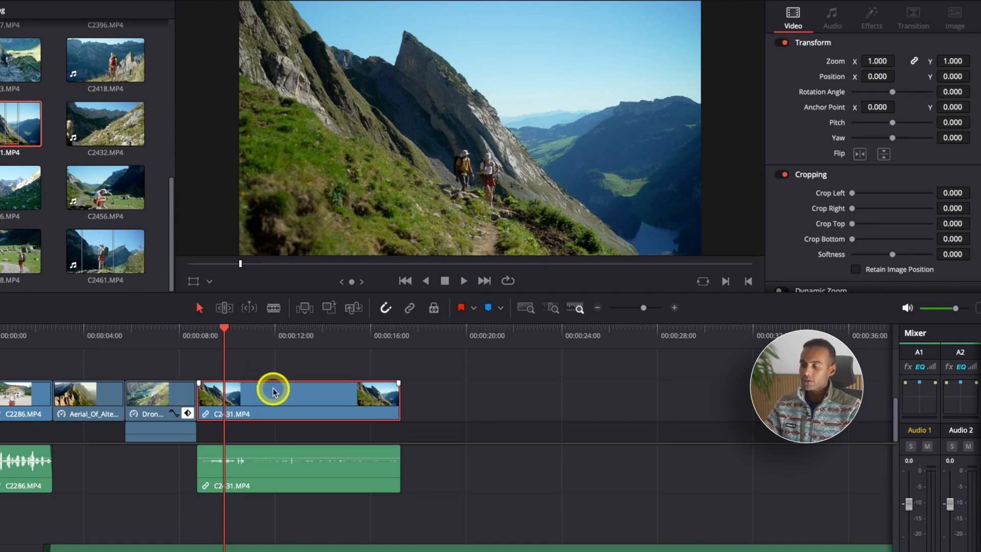
key("alt+v")
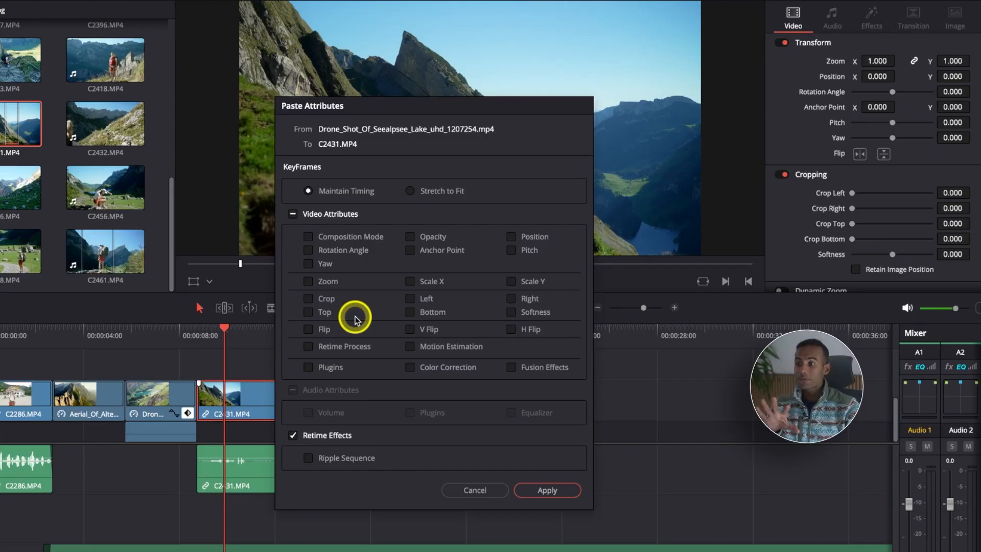
left_click(295, 436)
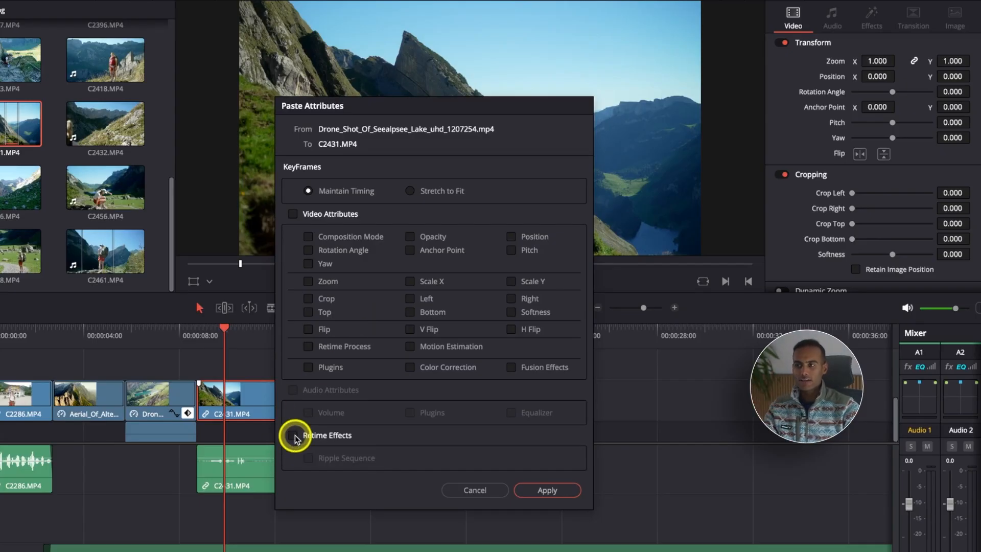
left_click(309, 281)
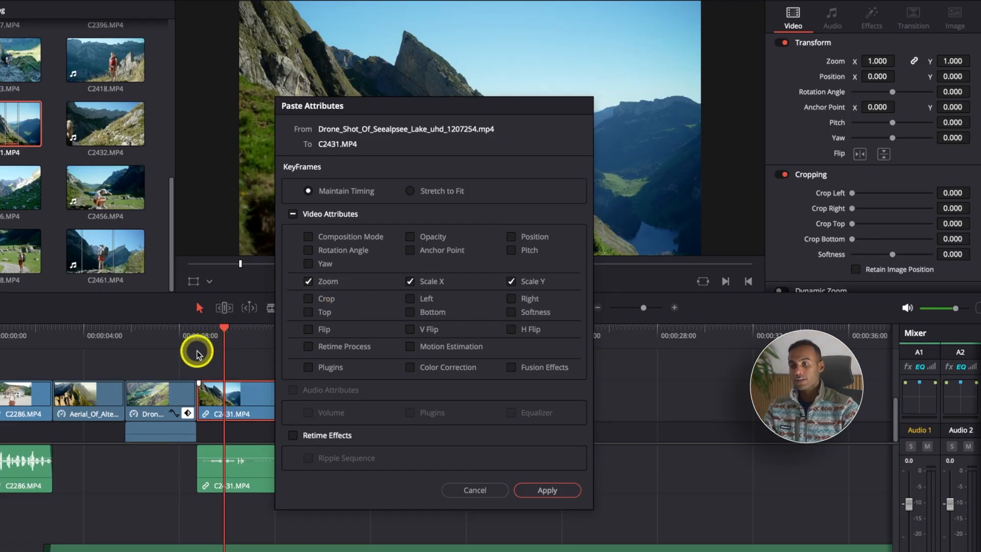
left_click(546, 490)
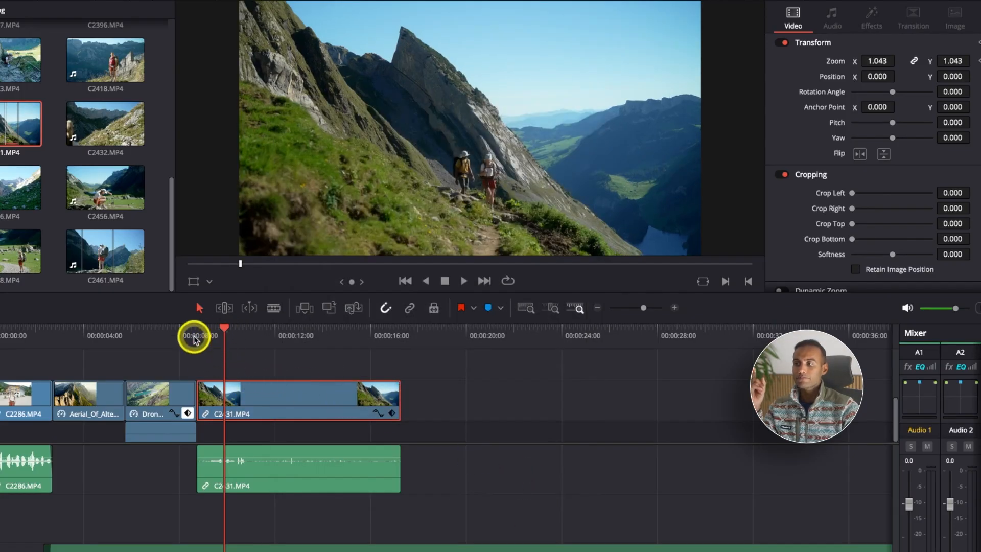
Step: Play back from the middle of the lake clip to review the pasted zoom animation on C2431.MP4
left_click(159, 339)
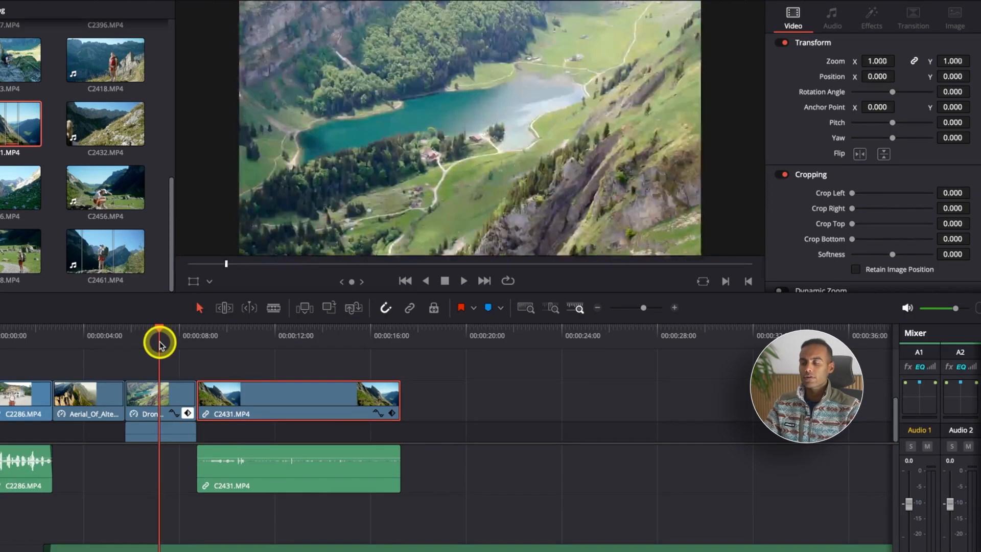
key("space")
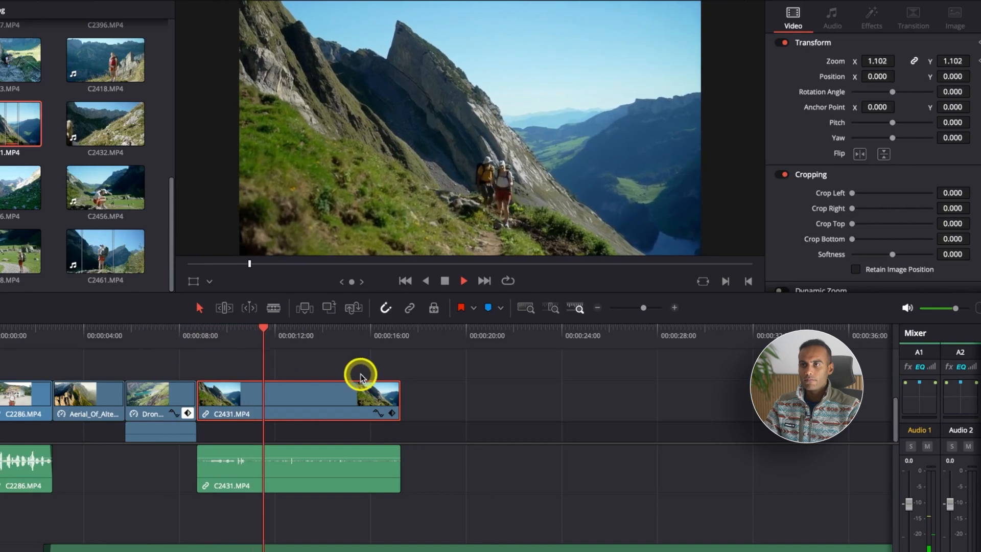
key("space")
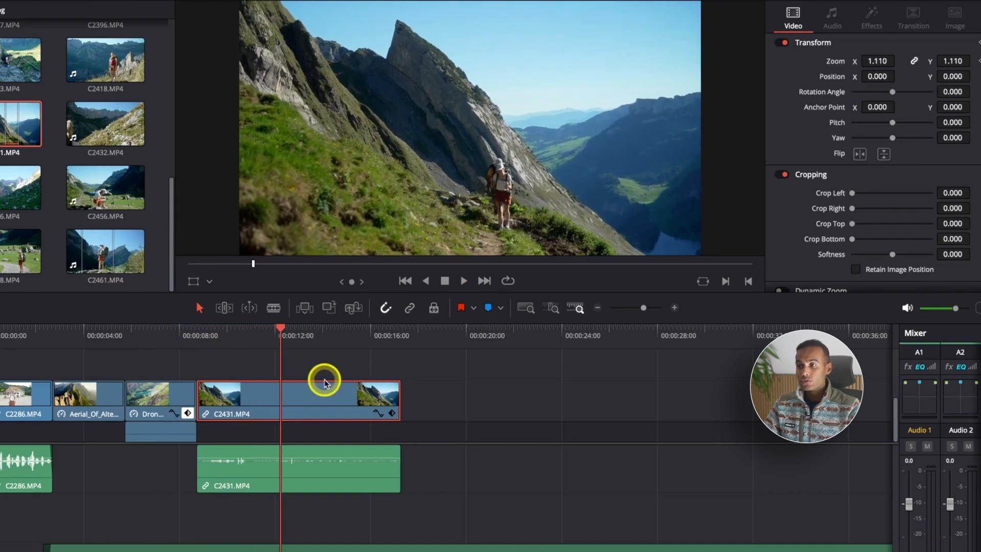
Step: Show the keyframe track of C2431.MP4 and compare its zoom keyframe timing with the Seealpsee lake clip's
left_click(391, 412)
key("super+equal")
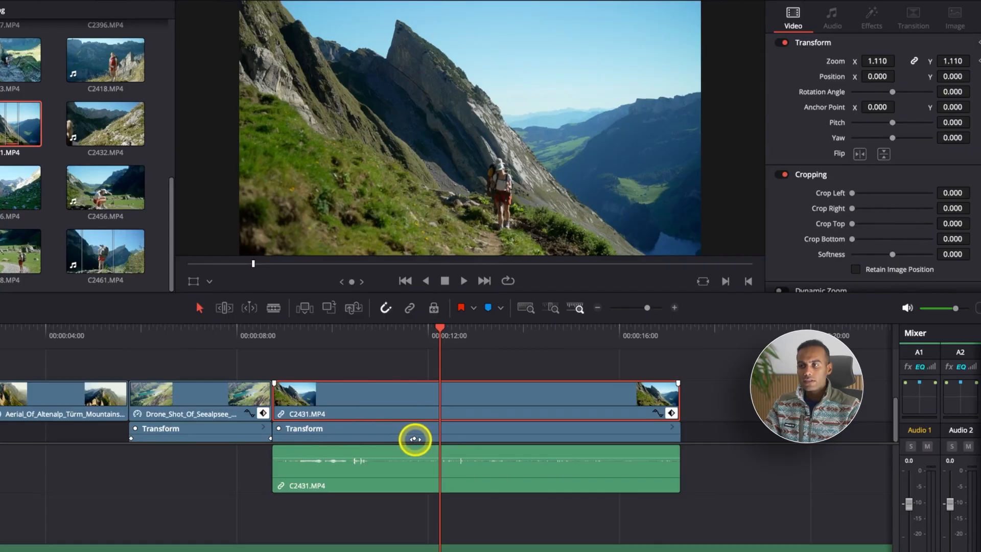
left_click(274, 333)
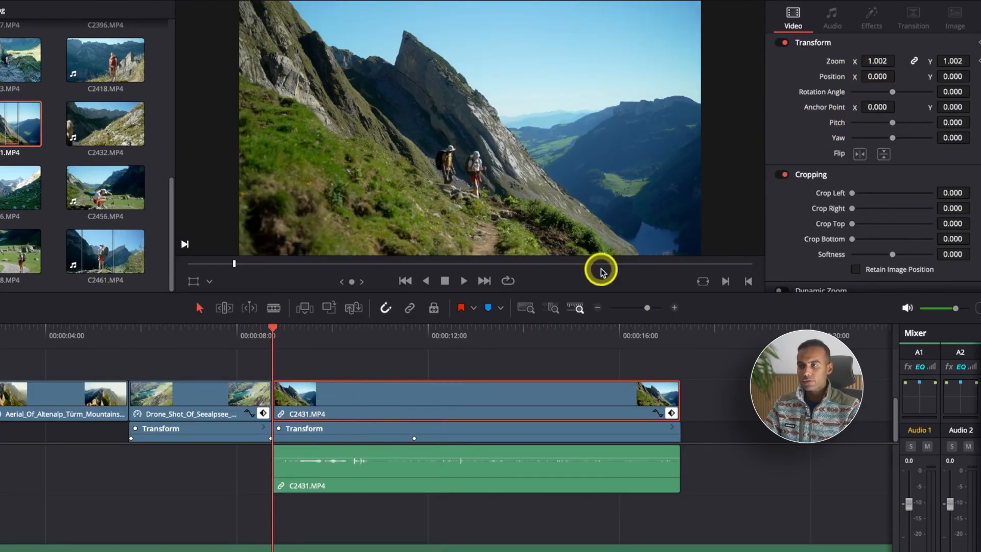
left_click(413, 327)
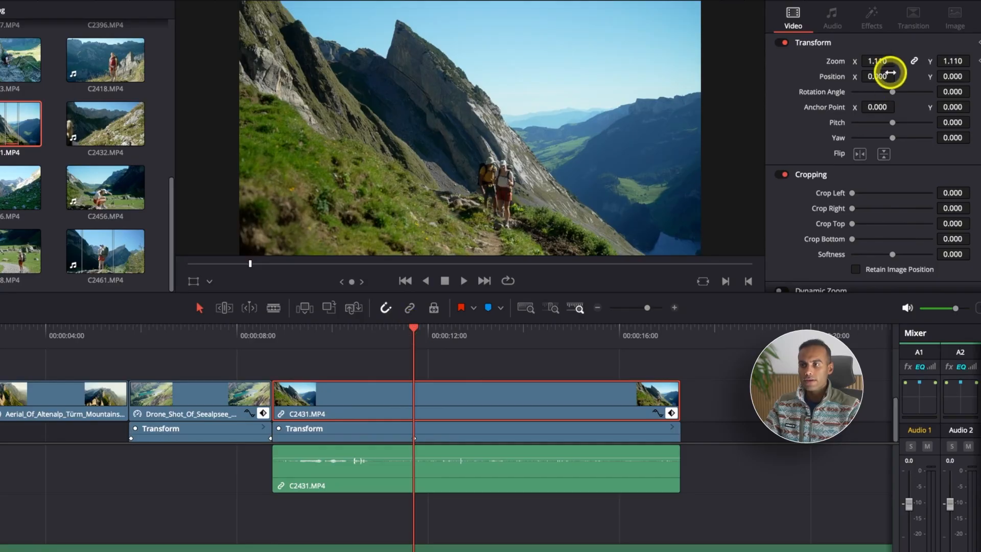
left_click(137, 404)
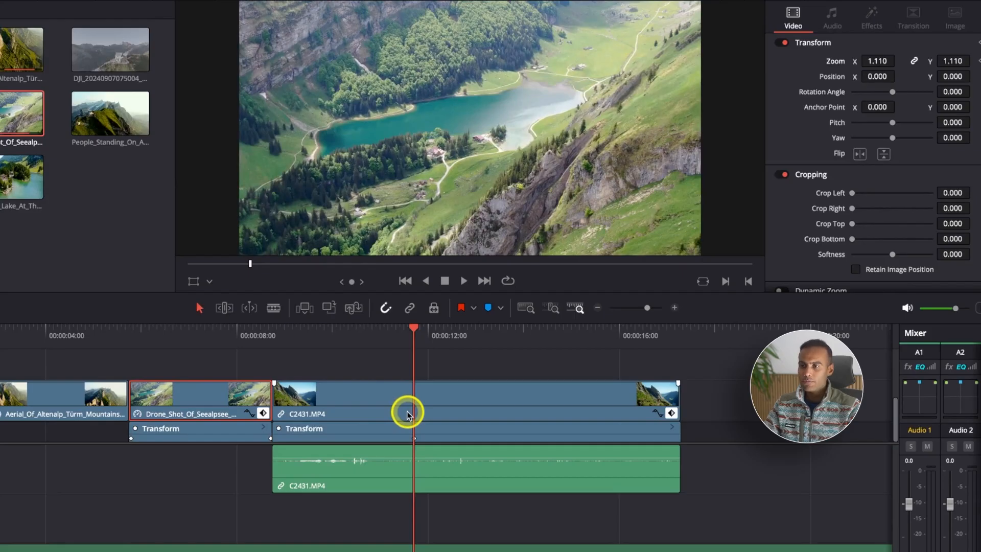
Step: Move the last zoom keyframe of C2431.MP4 to the end of the clip and return to the clip's start
left_click(413, 437)
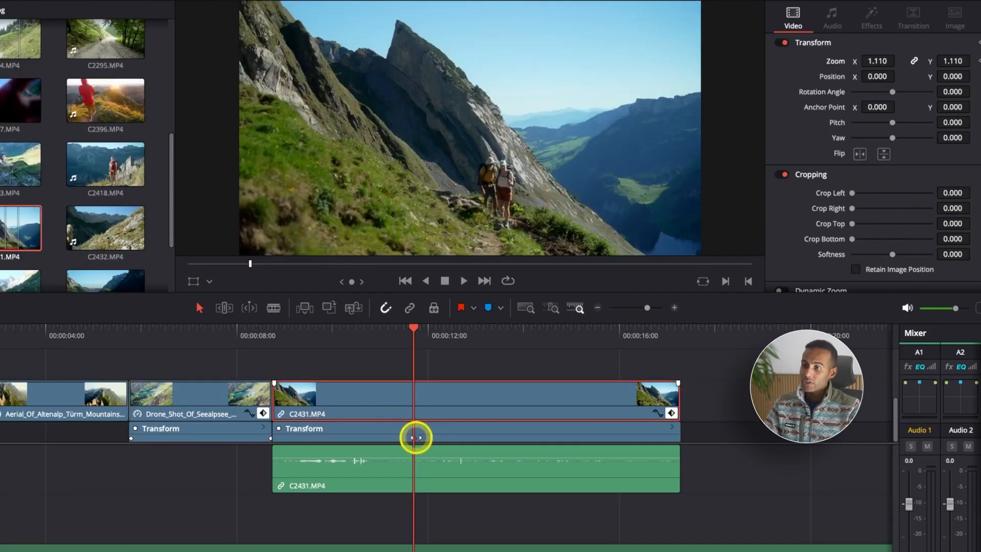
left_click_drag(428, 439, 684, 439)
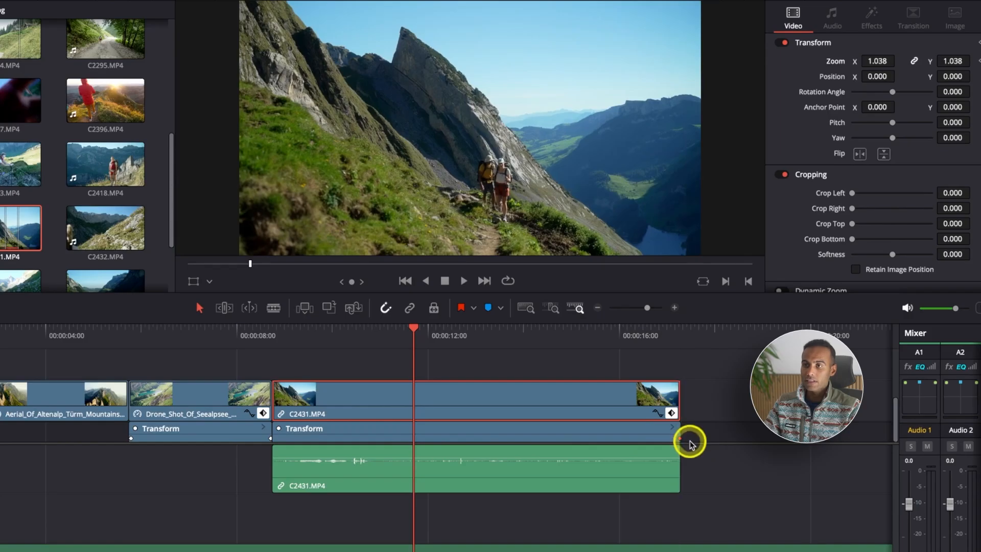
left_click_drag(282, 339, 274, 338)
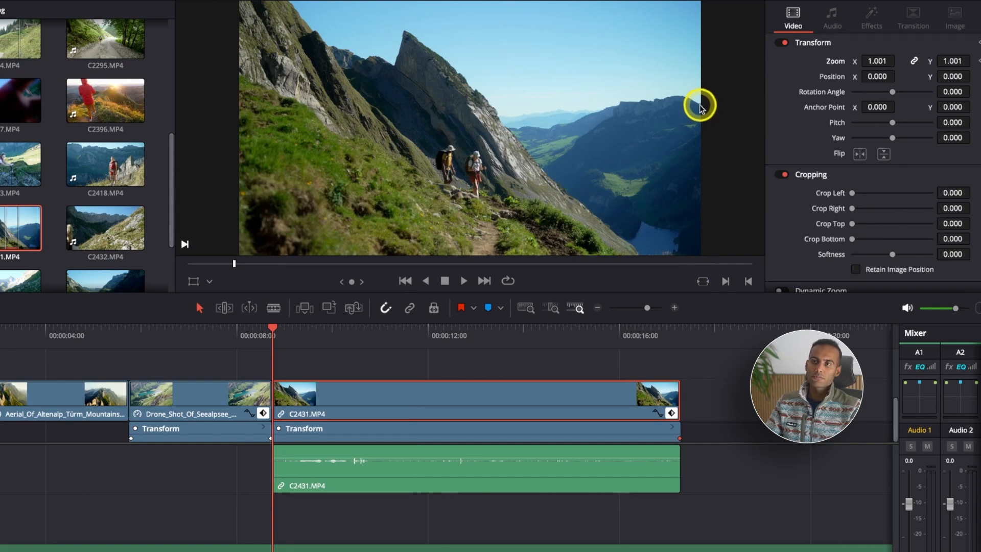
Step: Play back C2431.MP4's zoom, move its last zoom keyframe earlier to 00:00:11:00, and place the playhead on that keyframe
key("space")
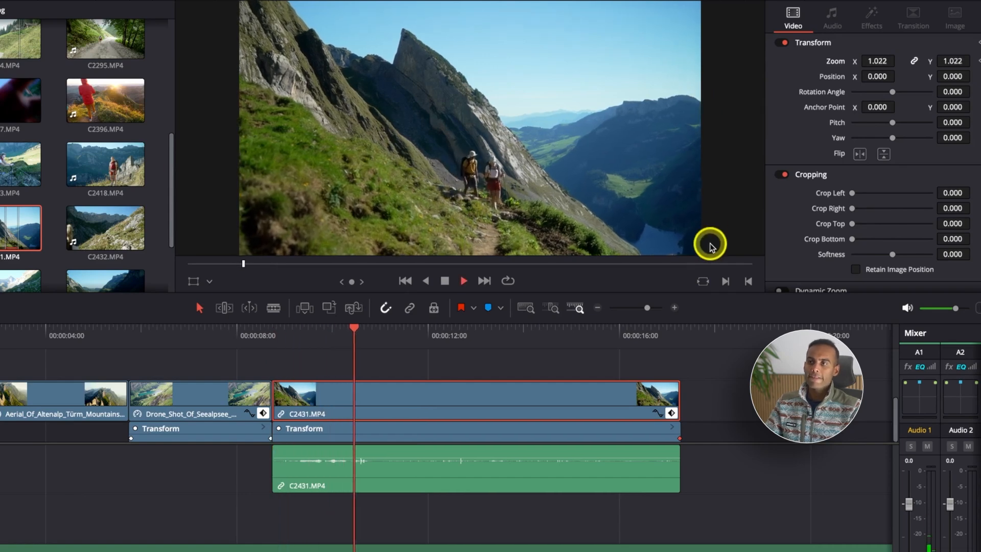
key("space")
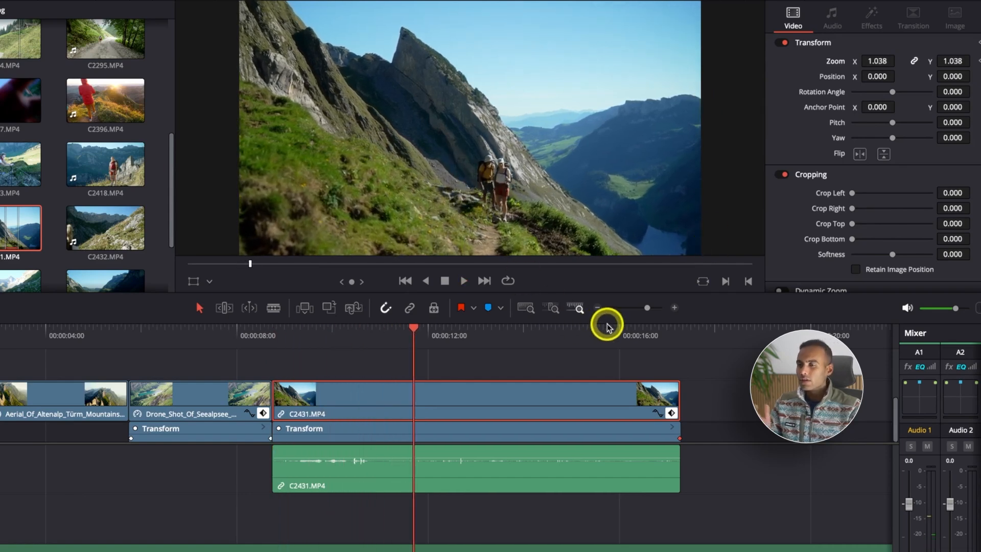
left_click_drag(679, 437, 378, 431)
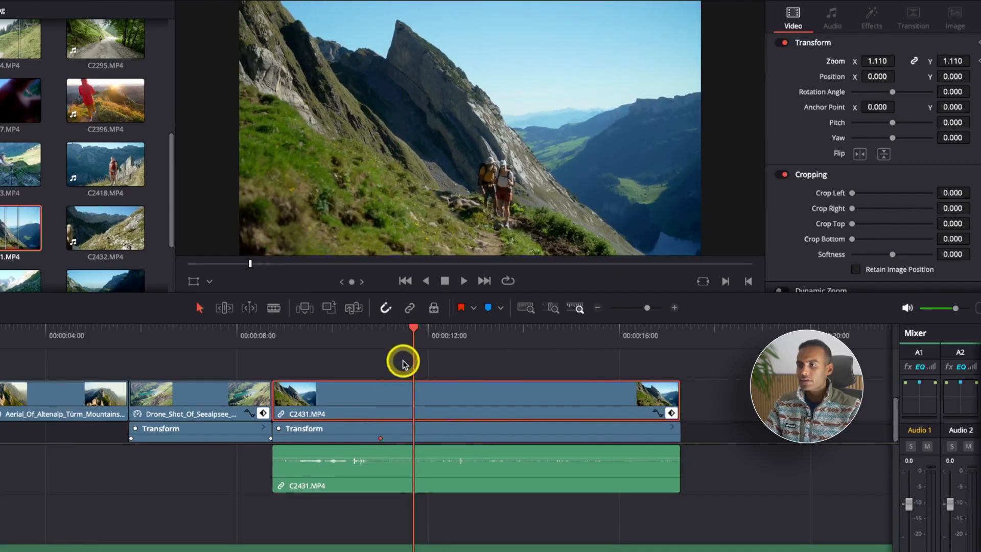
left_click_drag(409, 341, 381, 345)
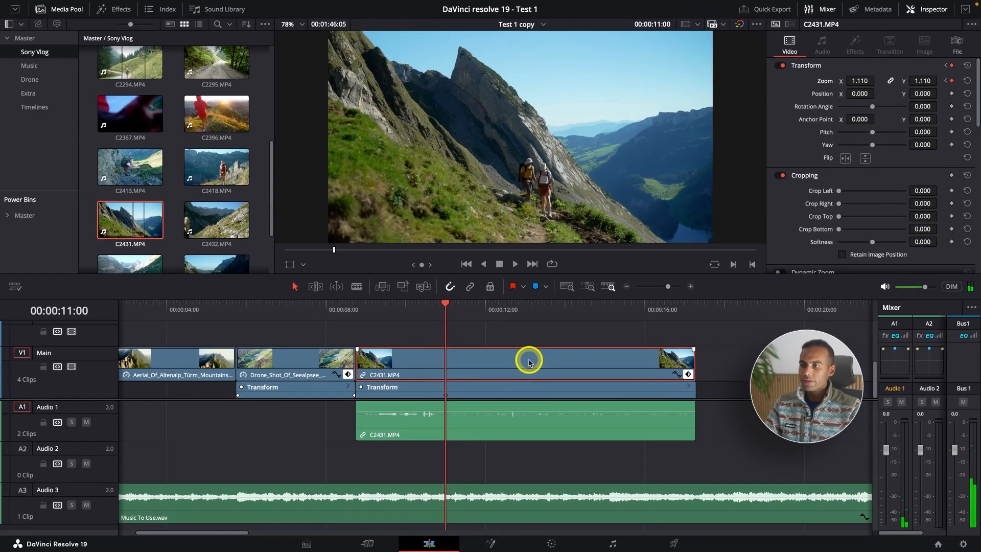
Step: Try trimming only the video end of C2431.MP4 to the playhead, without its linked audio, and undo each trim
key("shift+bracketright")
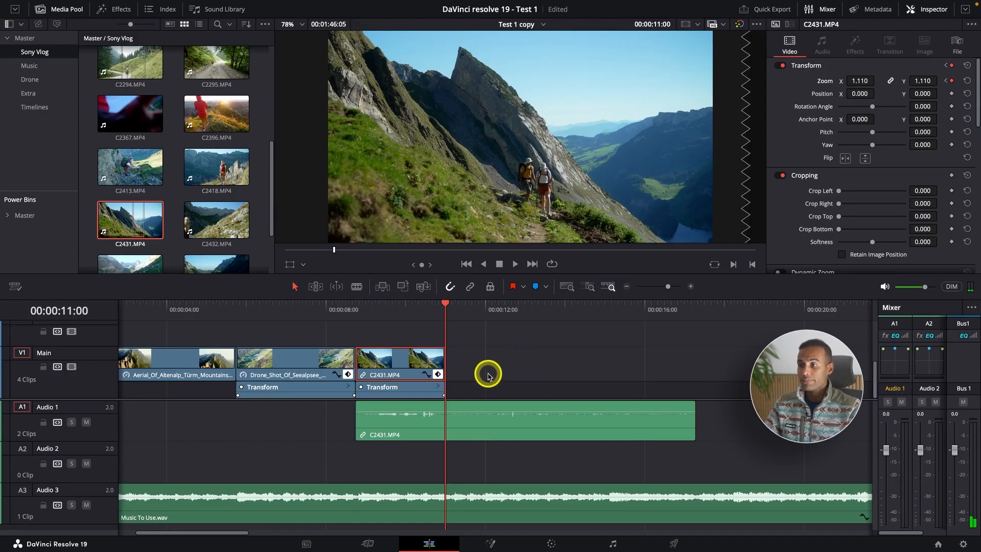
key("ctrl+z")
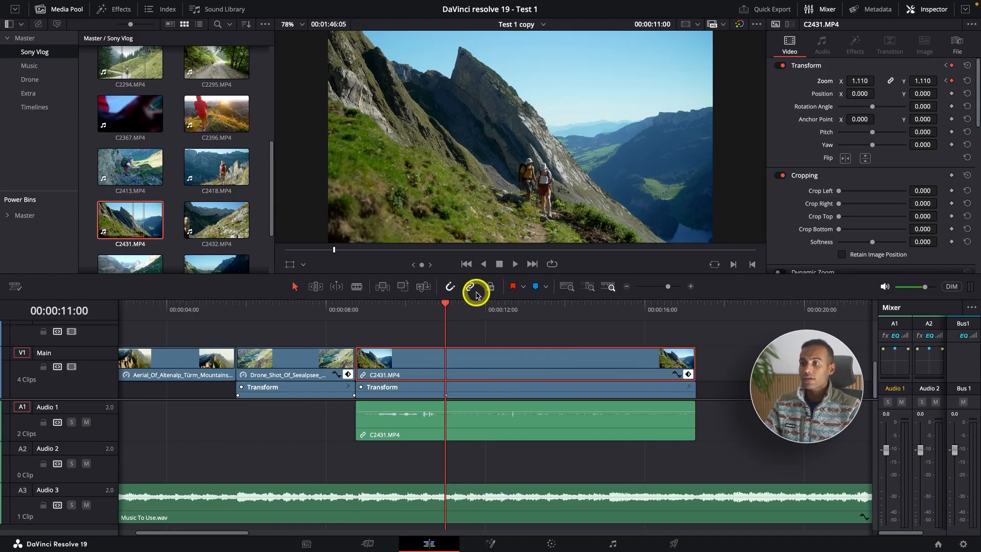
left_click(470, 289)
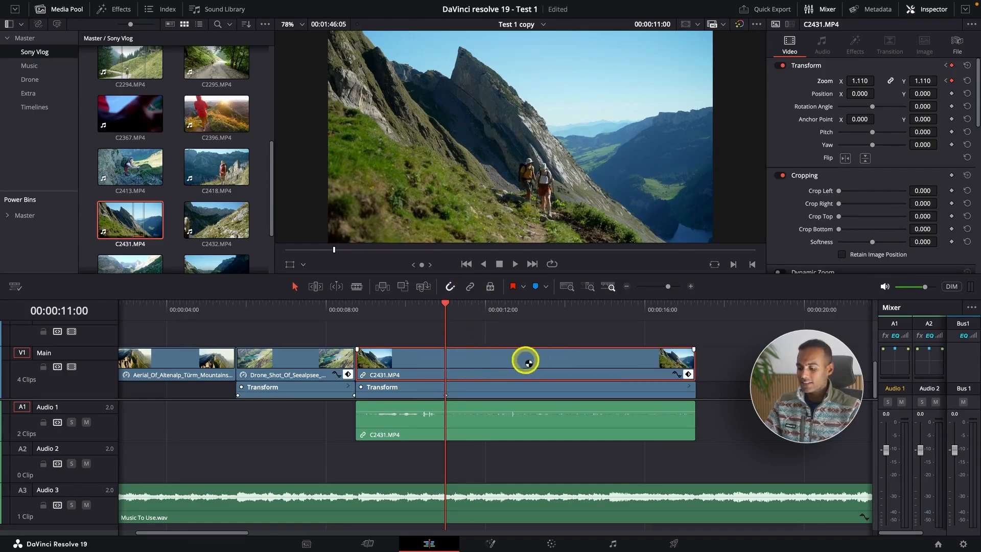
key("ctrl+shift+]")
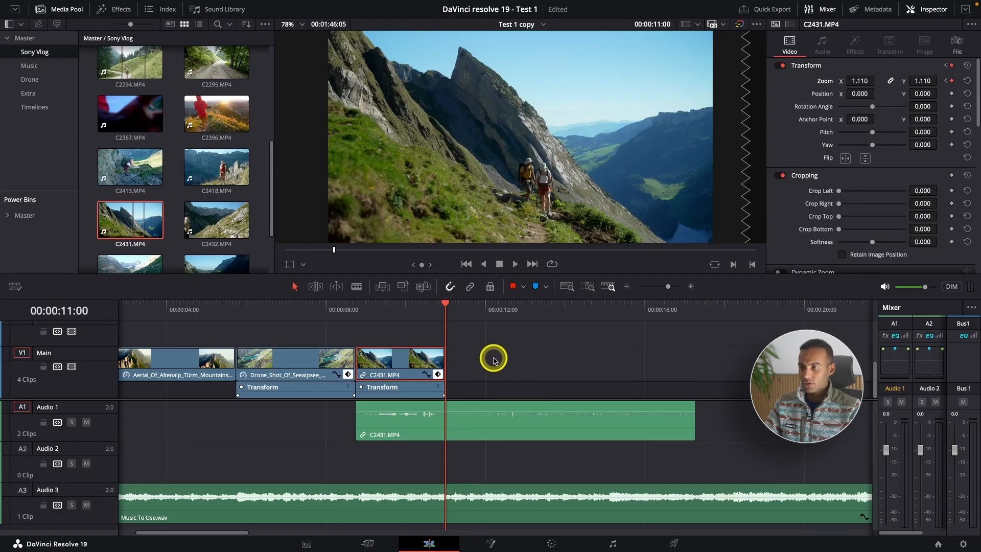
left_click(493, 360)
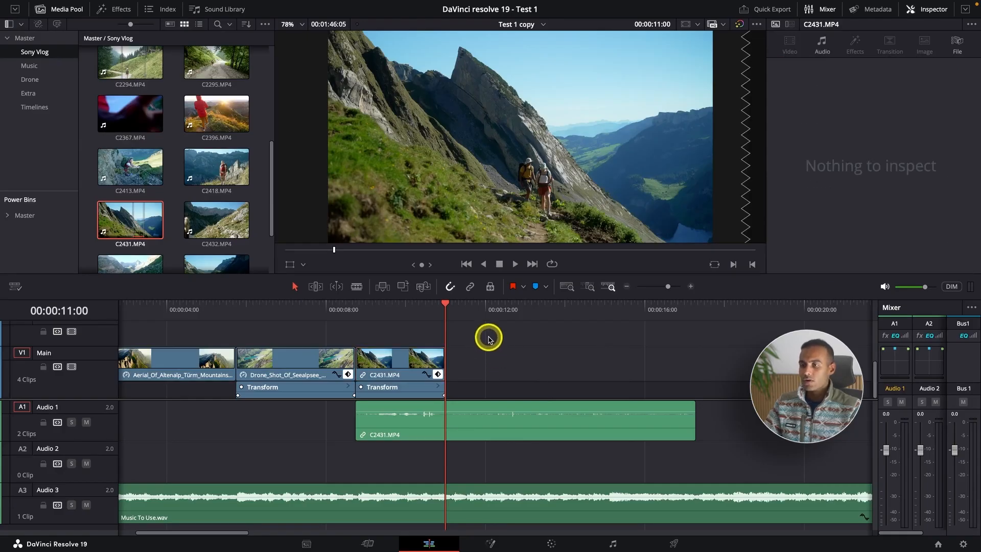
key("ctrl+z")
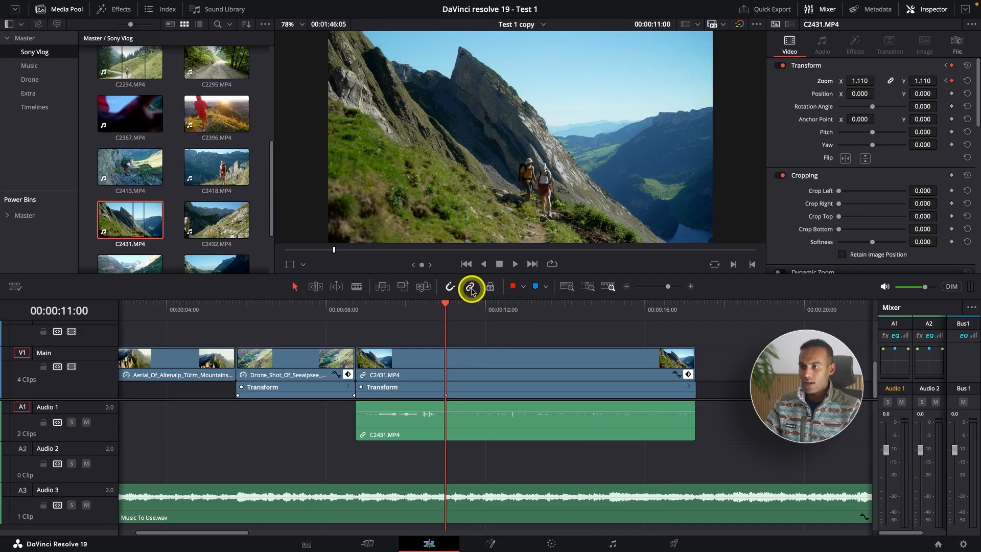
Step: Try trimming C2431.MP4 and the music together at the playhead, extend Music To Use.wav again, and undo these edits
key("shift+]")
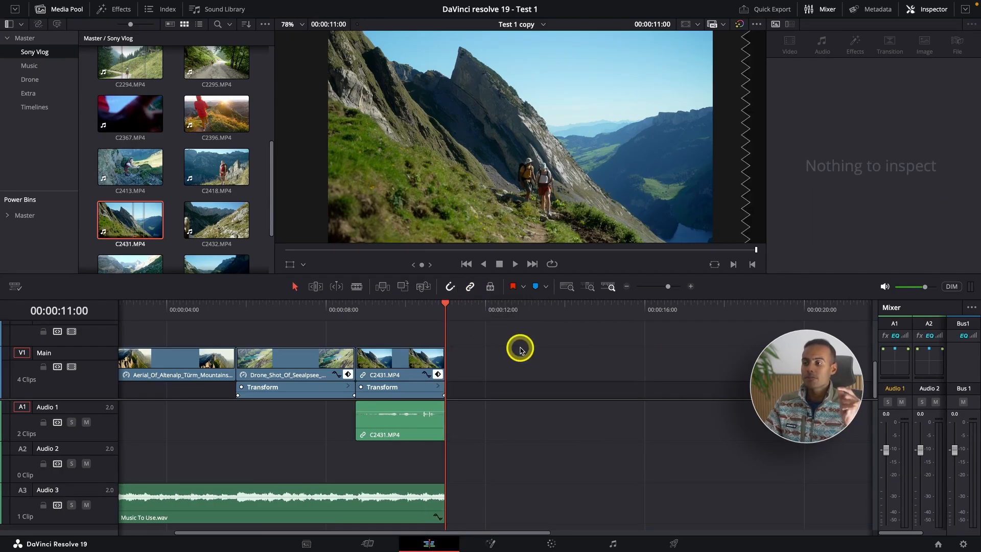
scroll(519, 349, "down", 3)
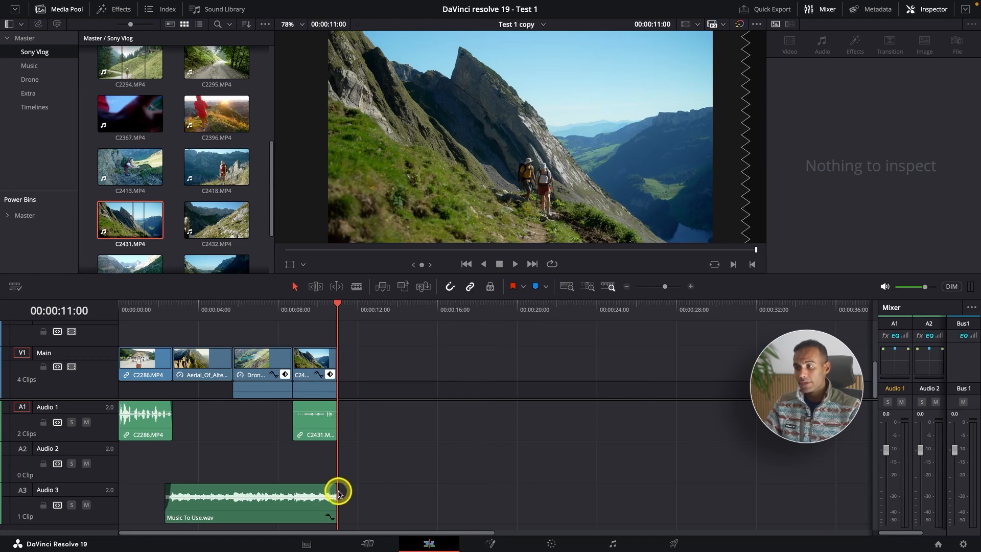
left_click(317, 507)
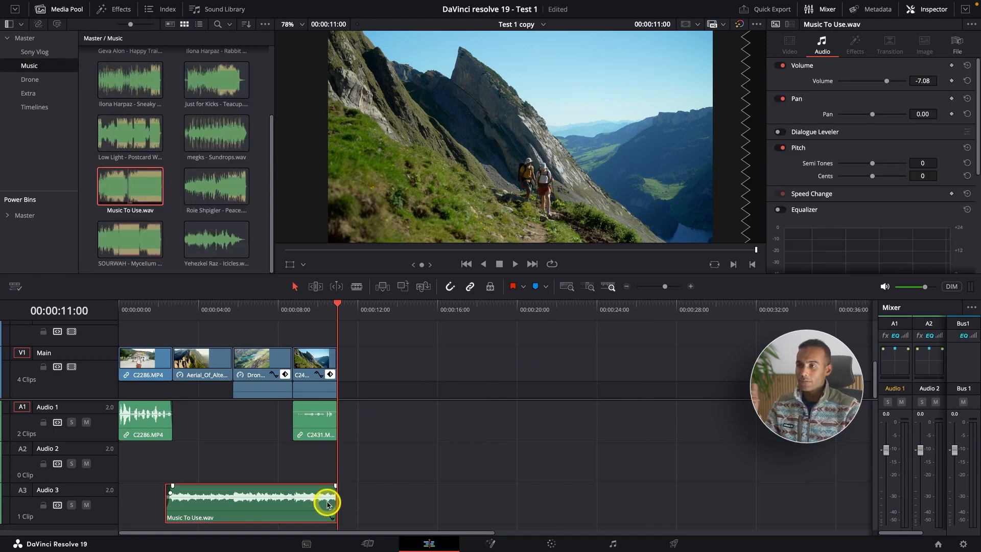
left_click(471, 289)
left_click_drag(334, 511, 866, 516)
scroll(411, 472, "down", 2)
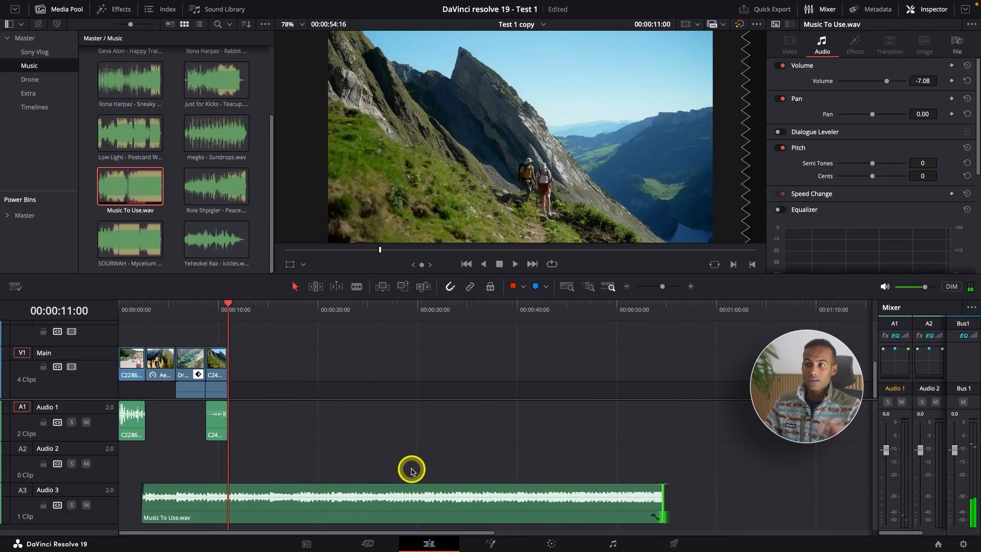
key("super+equal")
key("super+equal")
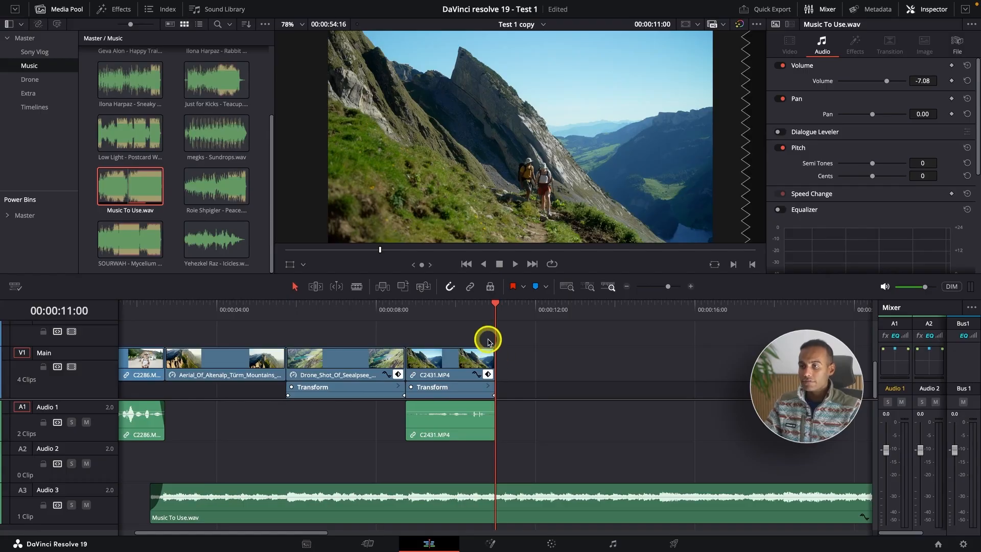
key("super+z")
key("super+z")
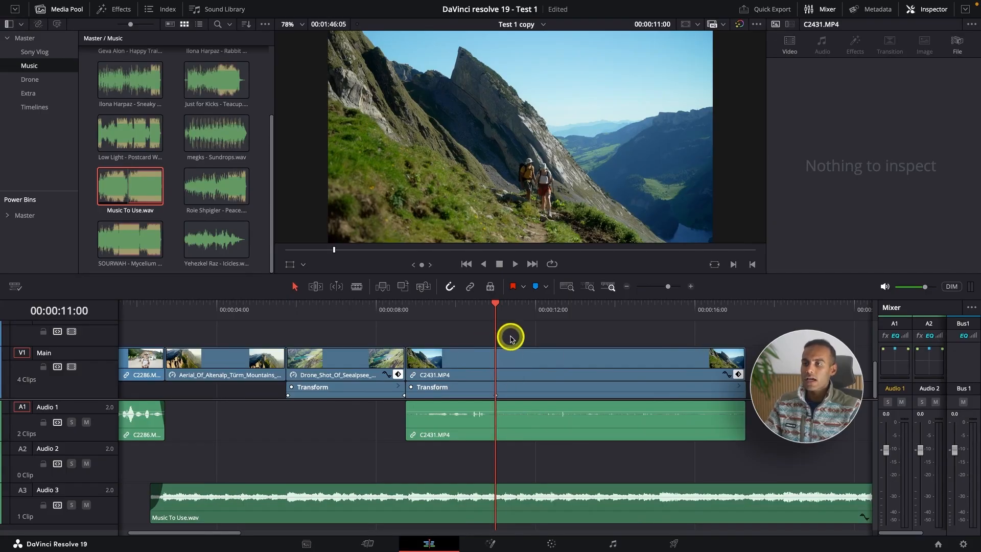
Step: Trim the end of C2431.MP4's linked video and audio to 00:00:11:00, review the shortened clip, and return to its end
left_click(565, 439)
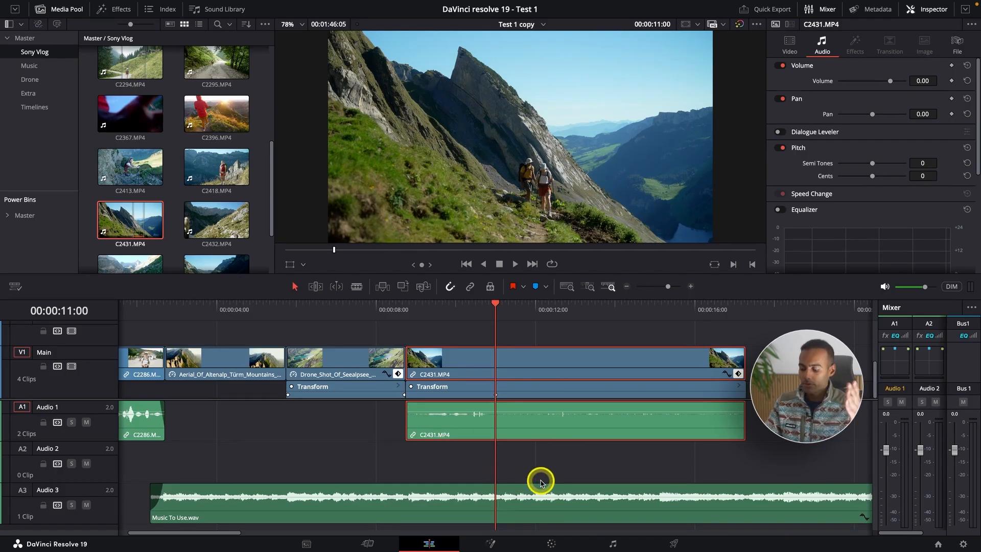
key("shift+]")
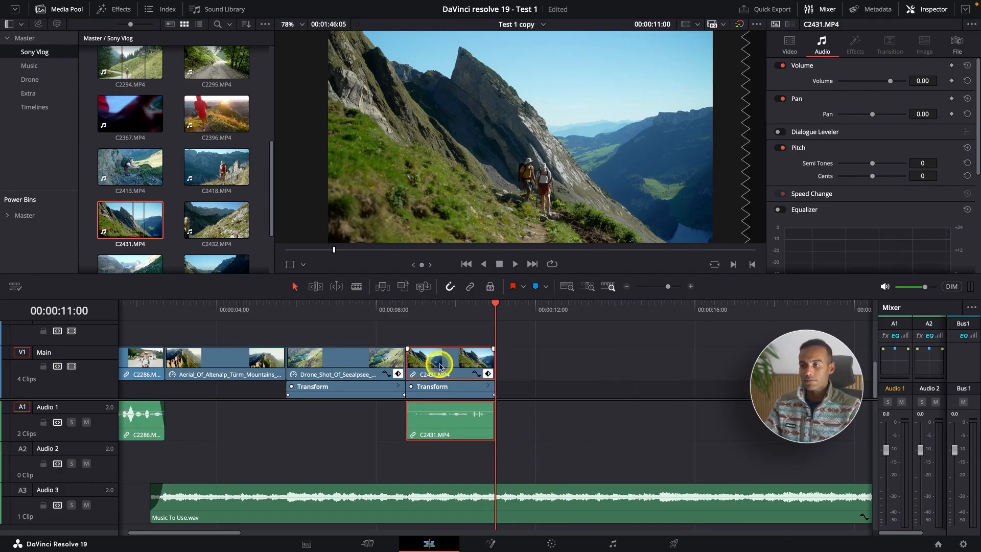
left_click(406, 309)
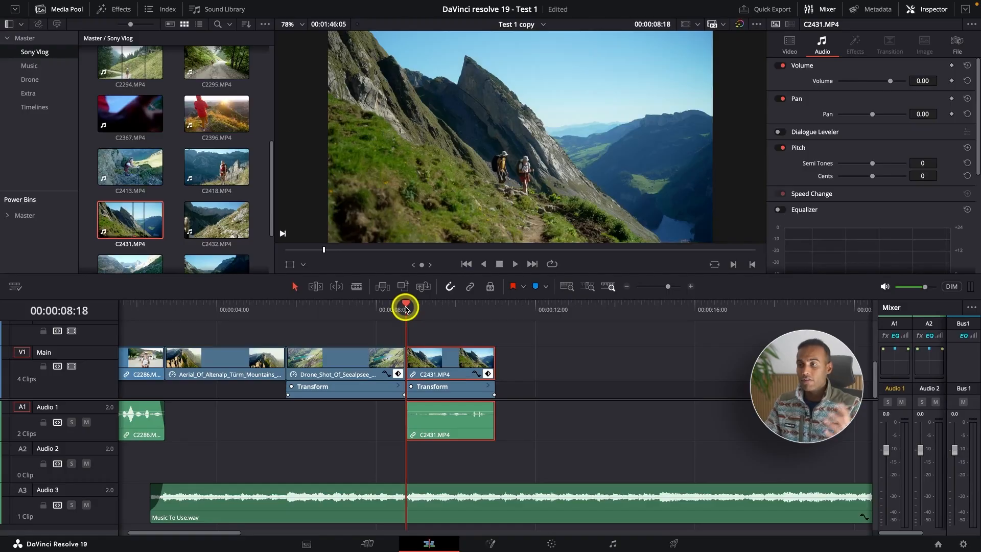
key("space")
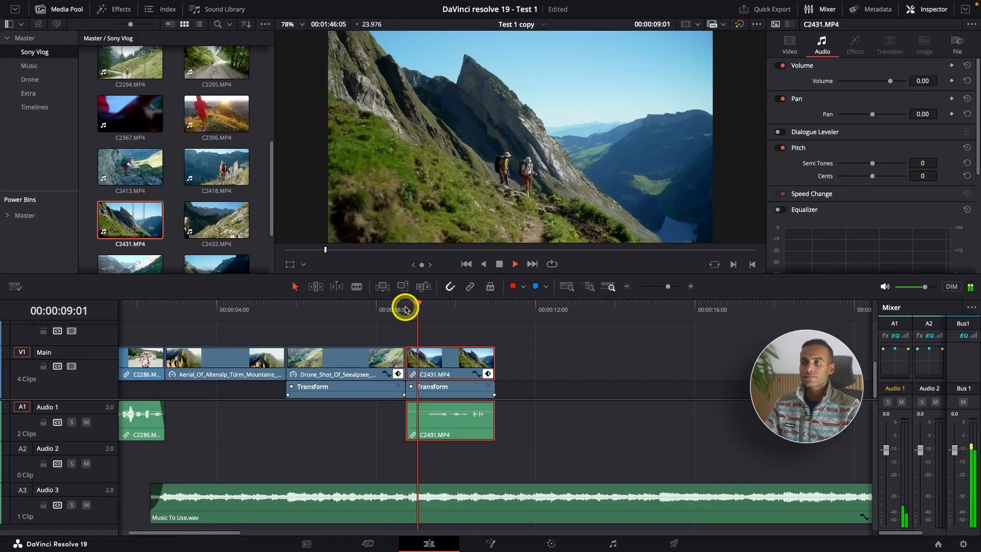
key("space")
left_click(488, 374)
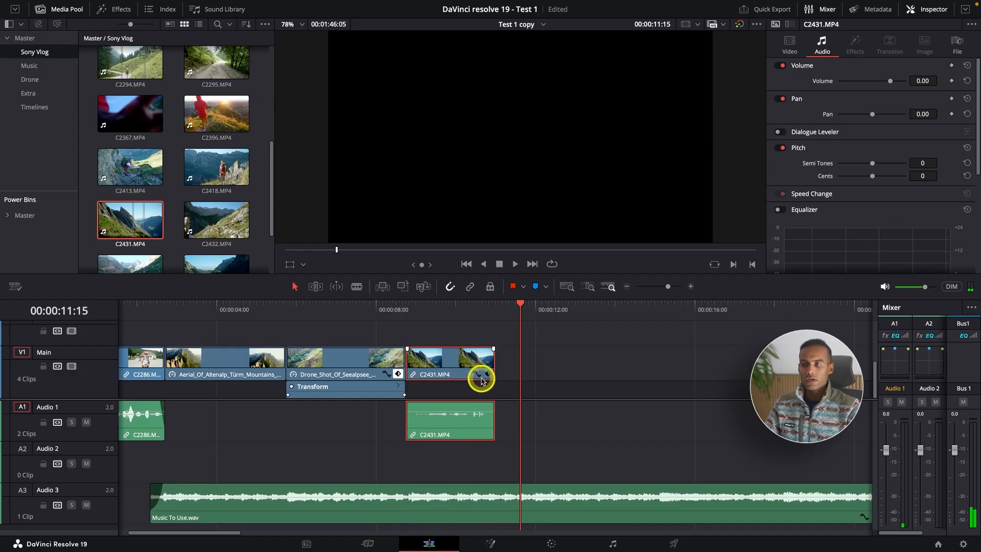
left_click(487, 375)
key("super+minus")
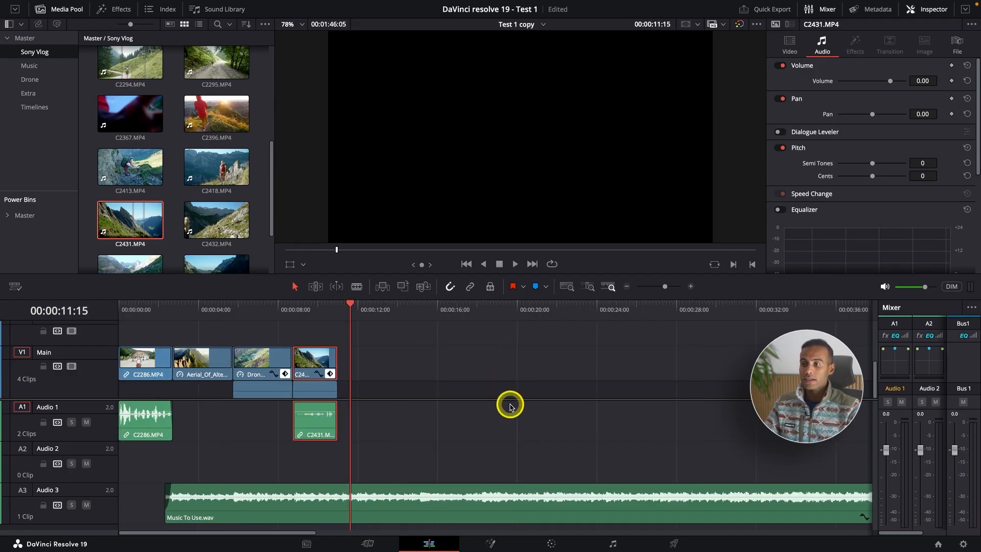
left_click(379, 380)
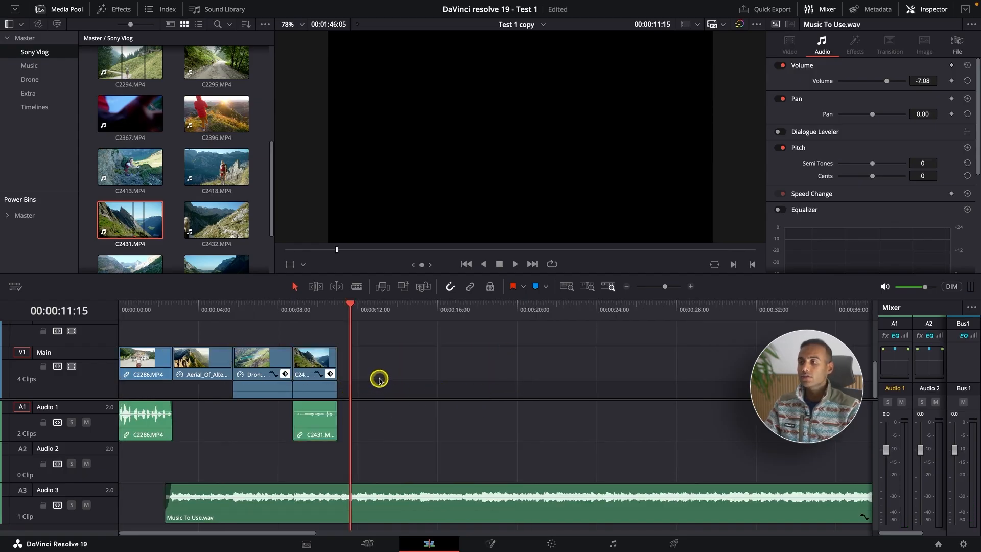
left_click(337, 305)
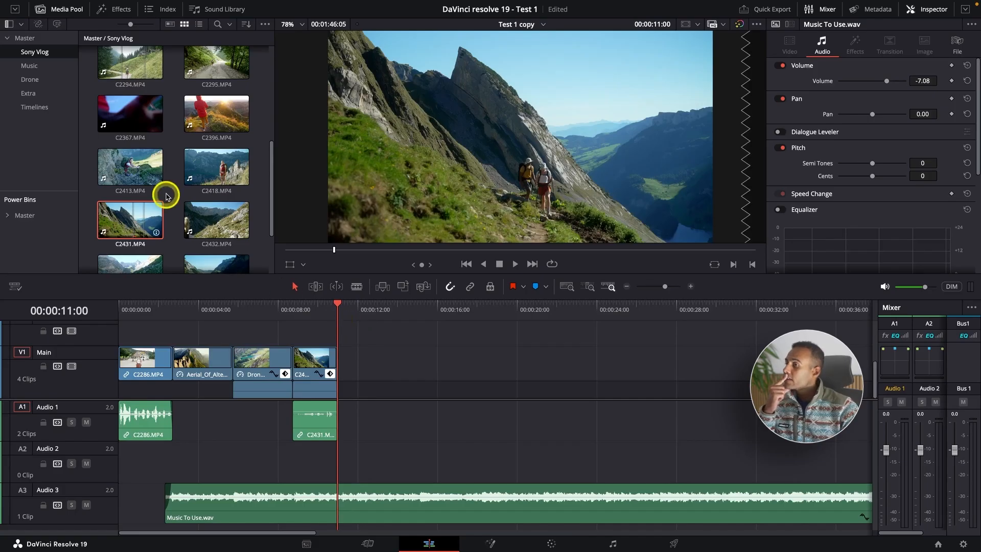
Step: Open C2418.MP4 as source, preview it, and mark in and out points around the hiker pointing at the mountains
double_click(217, 167)
left_click(447, 250)
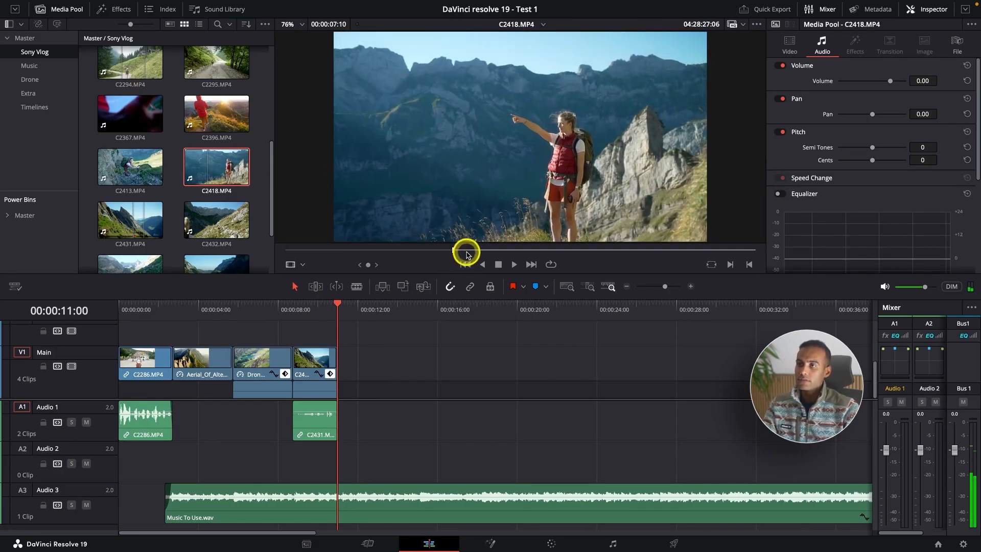
key("space")
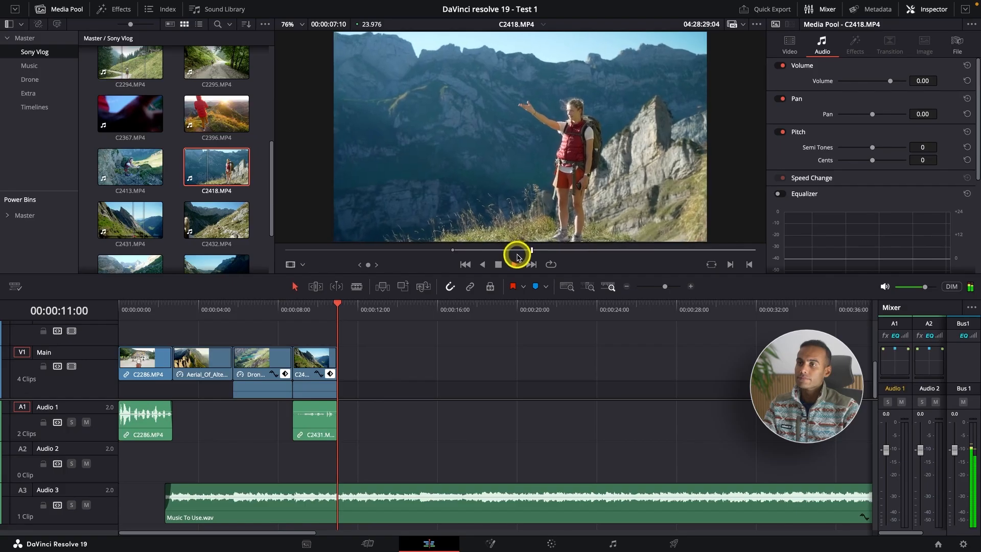
left_click(575, 250)
left_click(410, 251)
key("i")
left_click(376, 251)
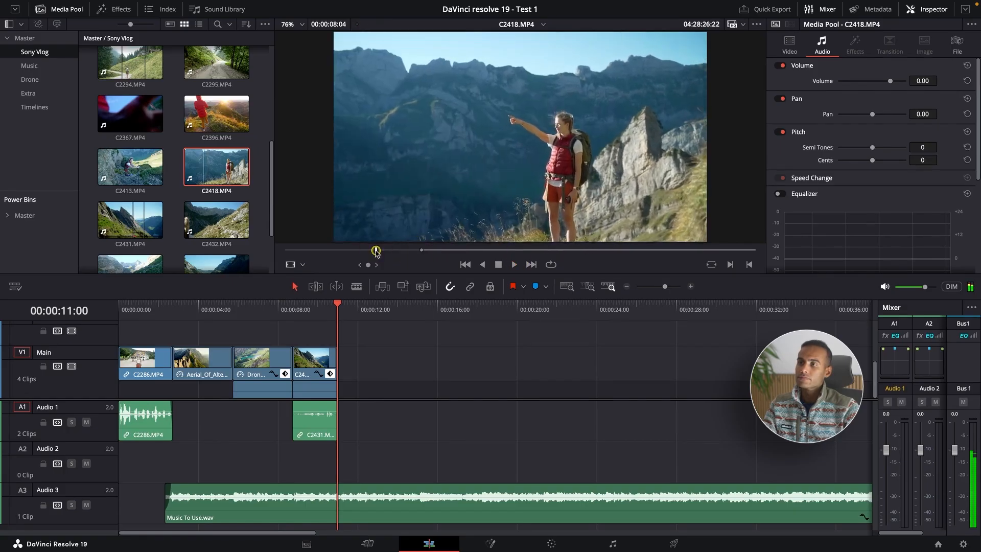
key("space")
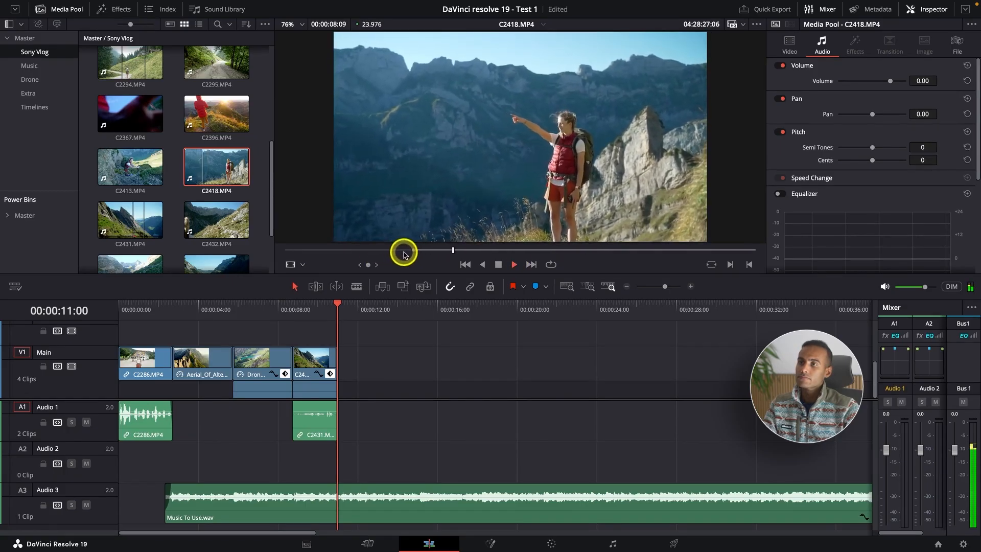
key("o")
Step: Place only the video of the marked C2418.MP4 range on the Main track directly after C2431.MP4 and preview its opening
mouse_move(542, 241)
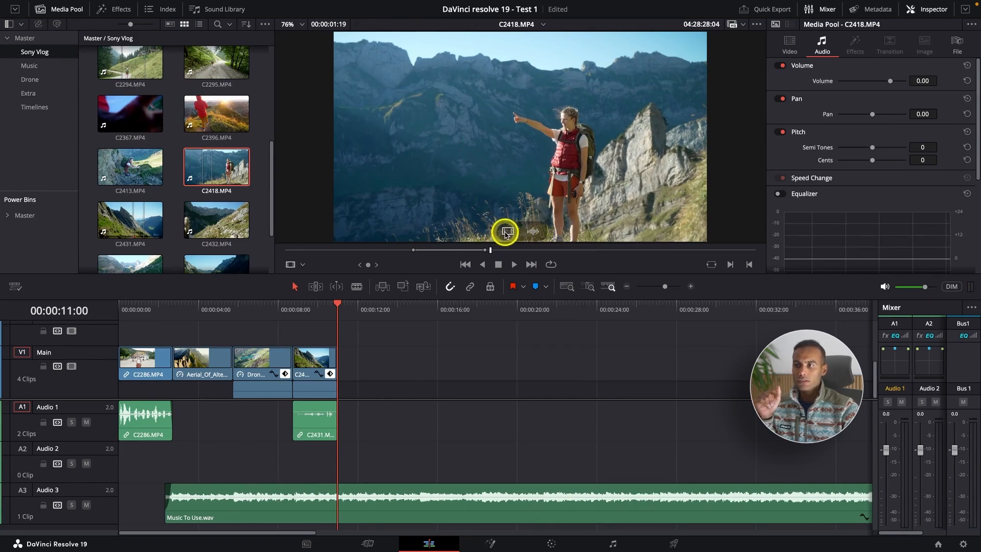
left_click_drag(506, 233, 380, 362)
left_click(368, 363)
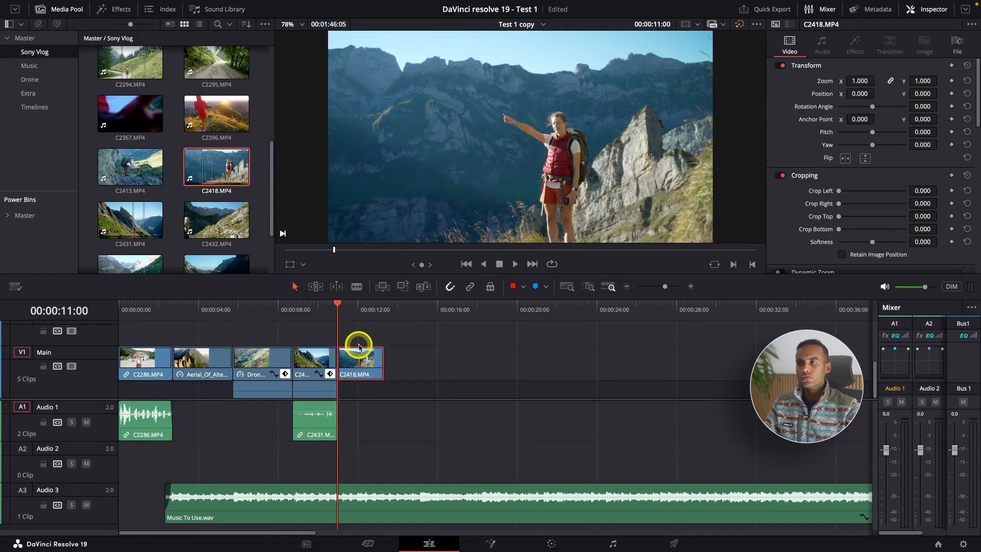
key("space")
left_click(347, 319)
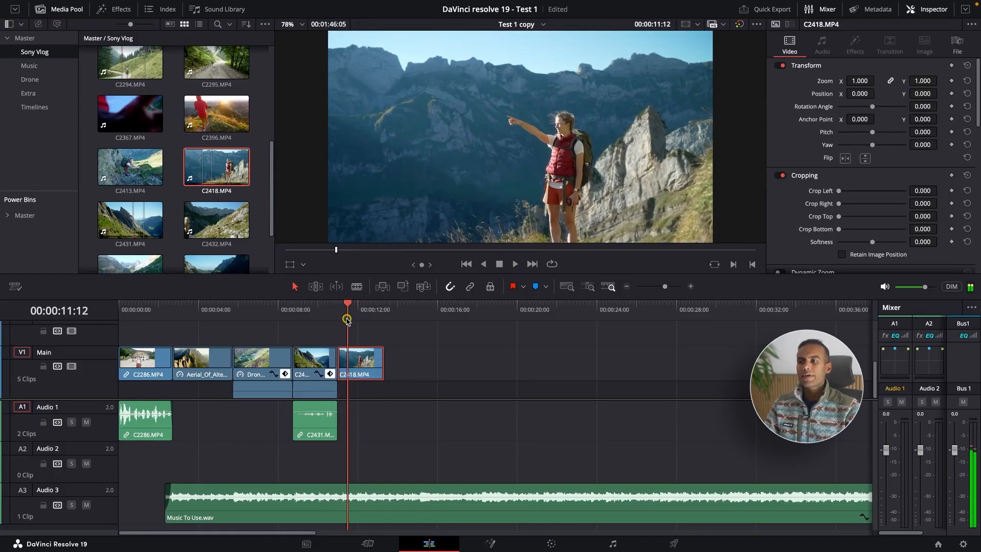
left_click_drag(347, 320, 339, 322)
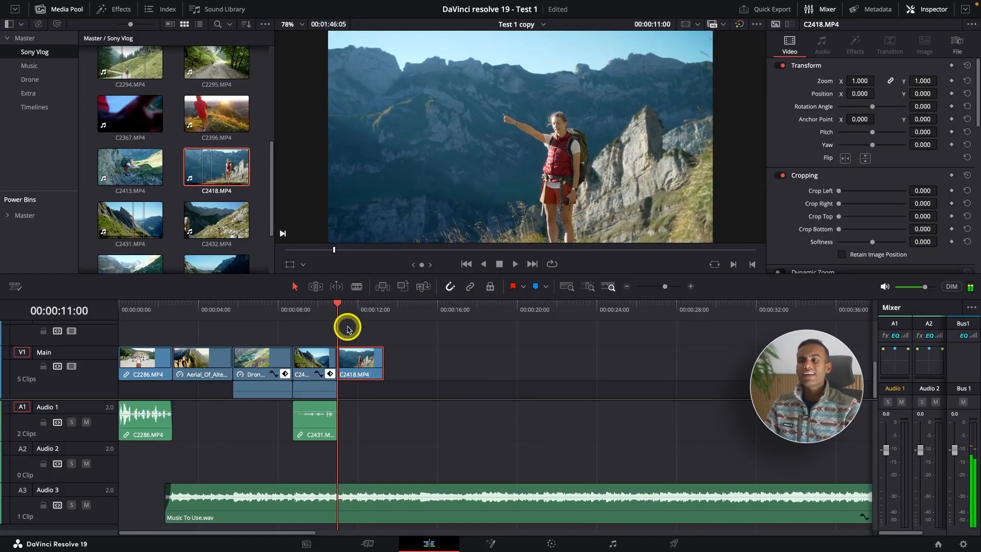
Step: Keyframe a slow push-in on C2418.MP4 from zoom 1.000 at its start to zoom 1.170 and position X -127 at 00:00:13:08, and preview it
left_click(951, 81)
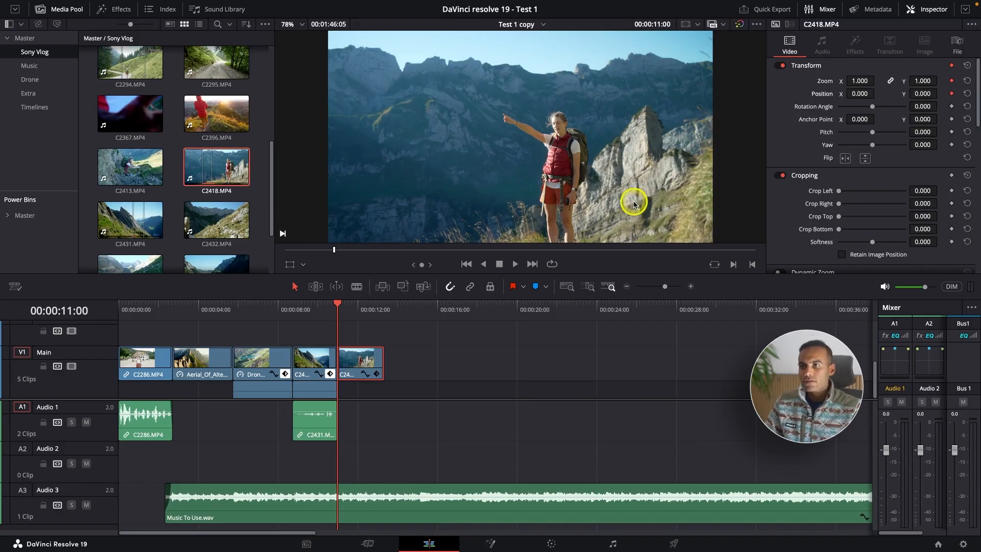
key("super+equal")
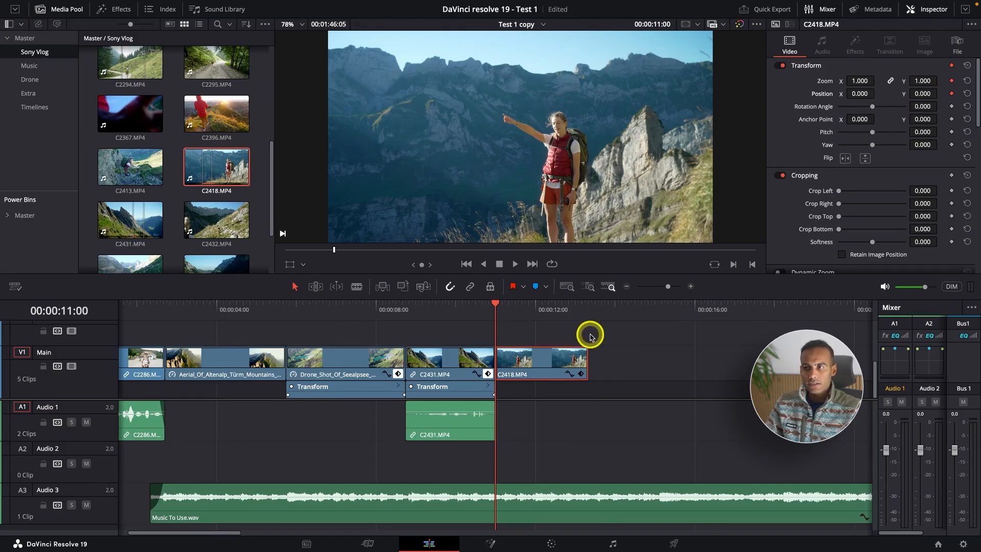
left_click(586, 306)
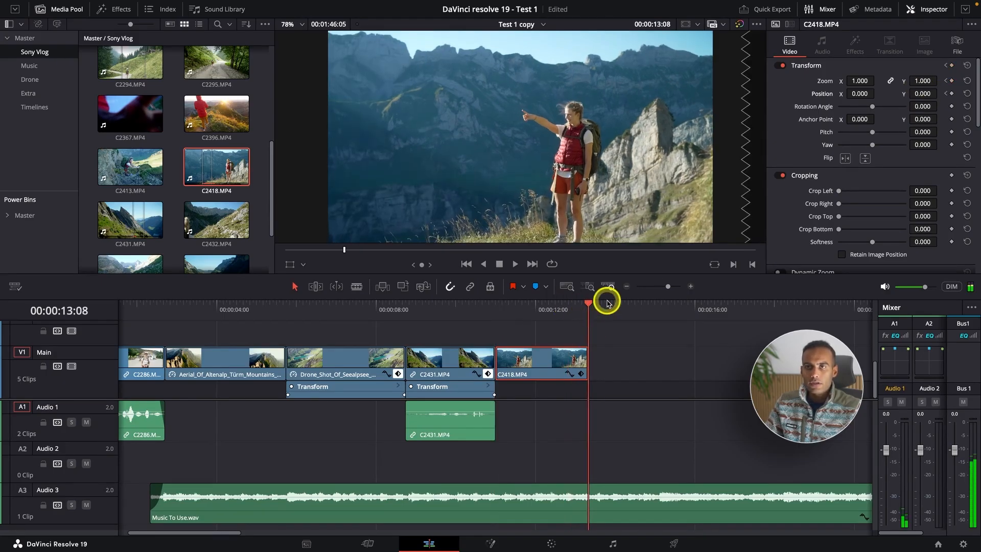
left_click_drag(859, 81, 859, 80)
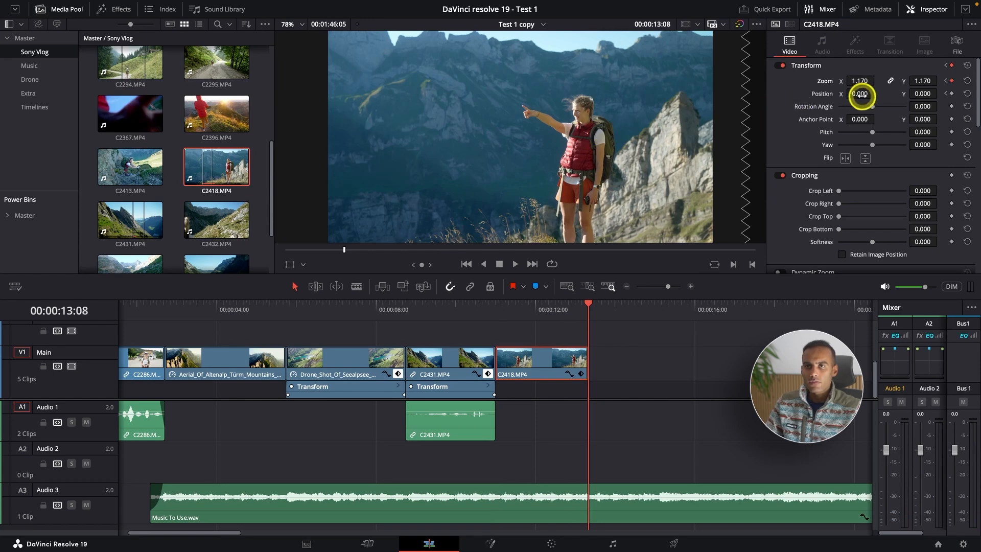
left_click_drag(862, 95, 794, 97)
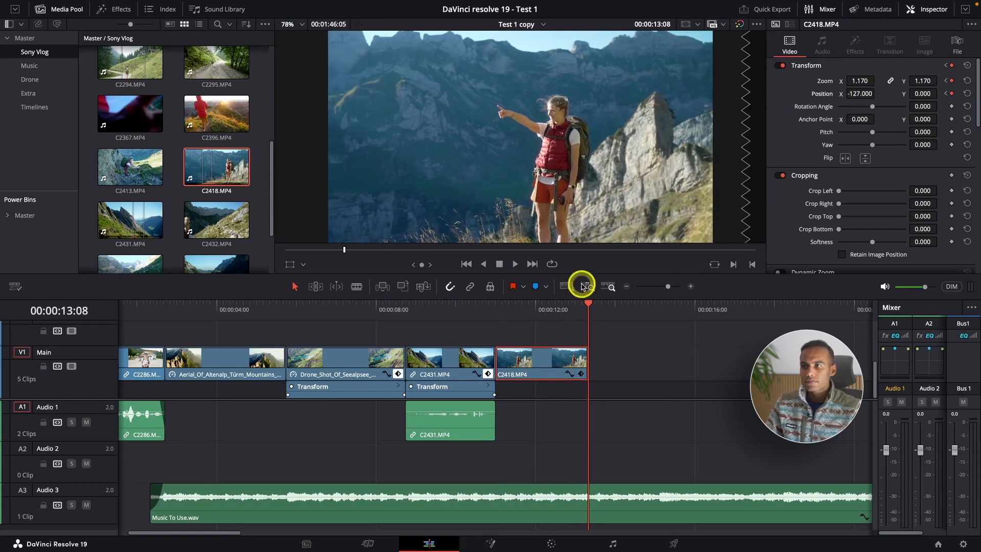
left_click(499, 307)
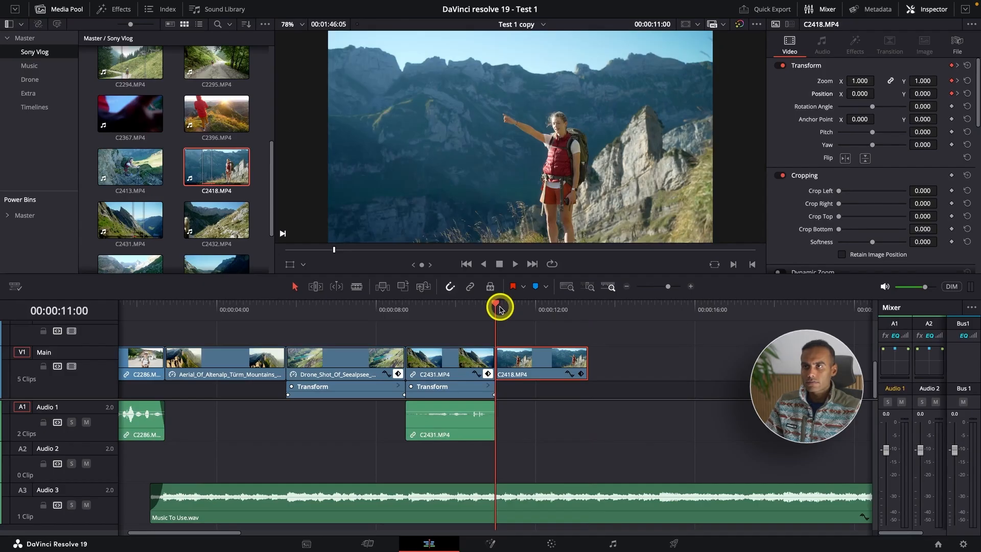
key("space")
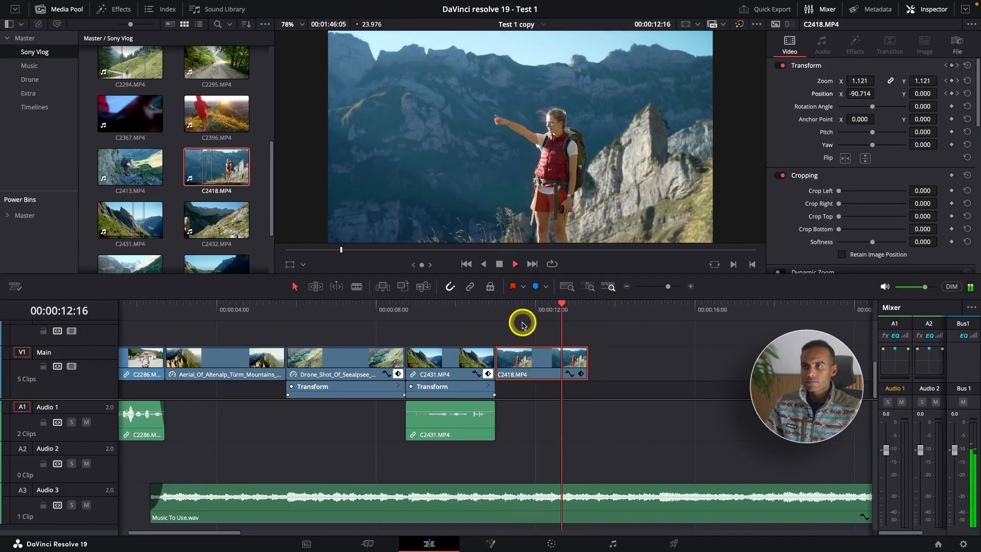
left_click_drag(580, 308, 515, 307)
Step: Stabilize C2418.MP4 on the Main track in Perspective mode
scroll(817, 184, "down", 3)
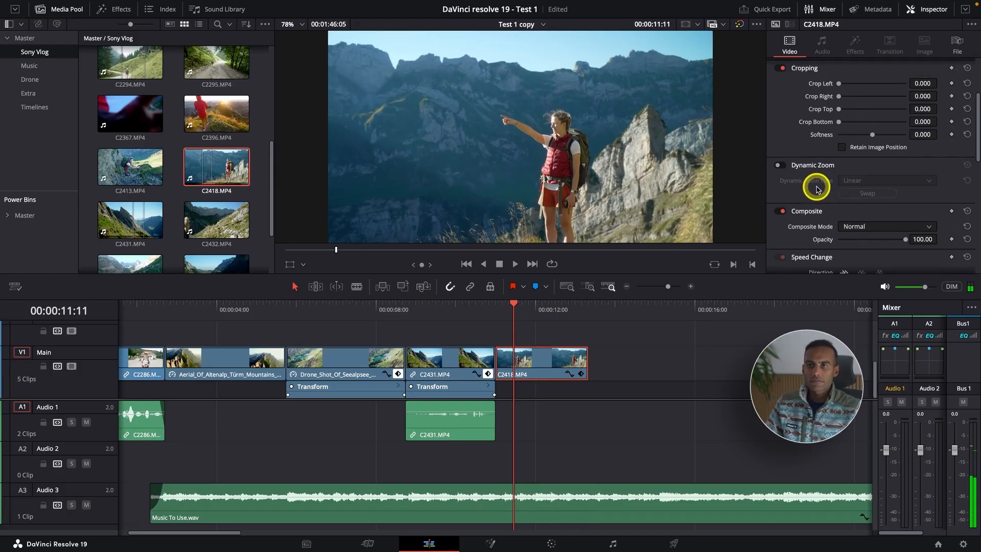
scroll(823, 197, "down", 3)
scroll(822, 199, "up", 3)
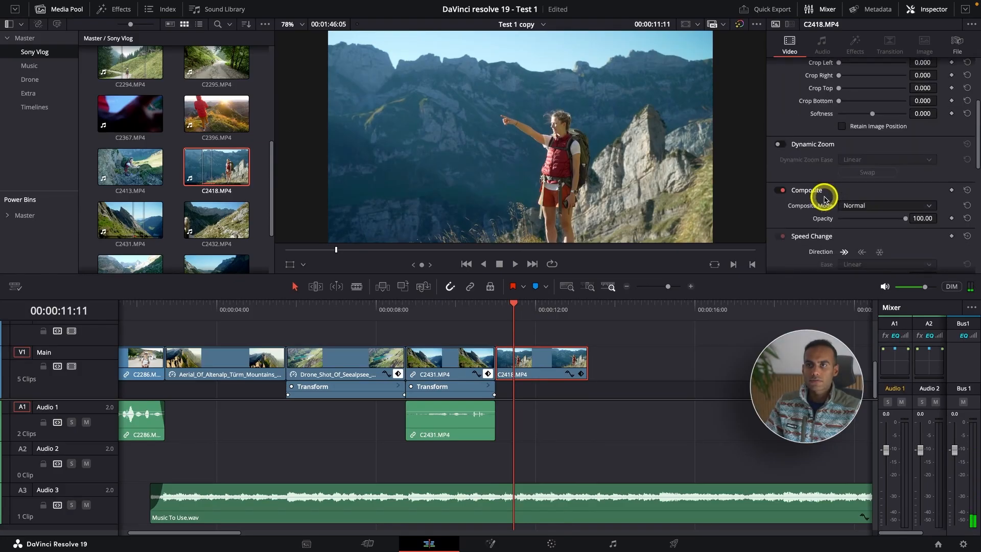
scroll(821, 193, "down", 4)
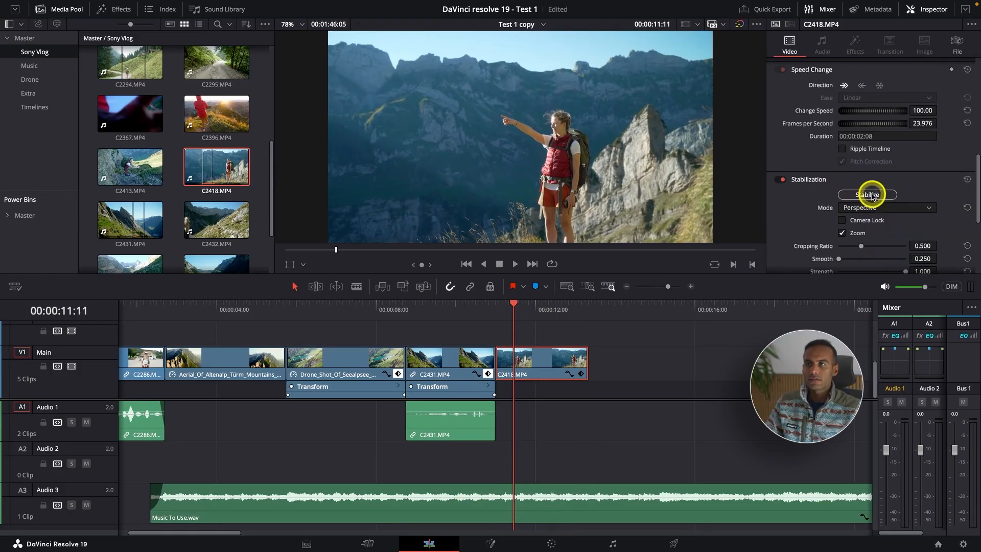
left_click(870, 195)
Step: Play back the stabilized C2418.MP4 from its start at 00:00:11:00 and check the smoothness of the push-in
left_click(494, 307)
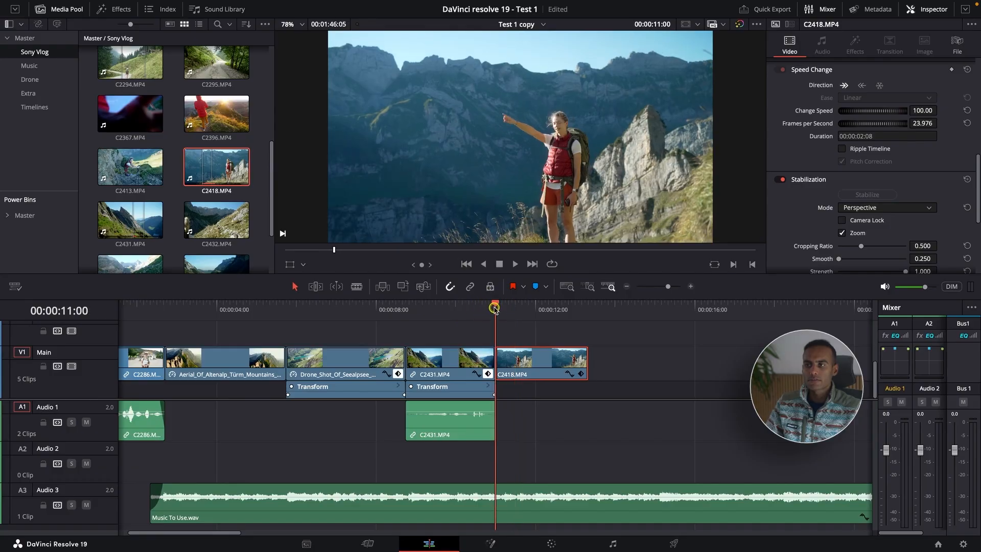
key("space")
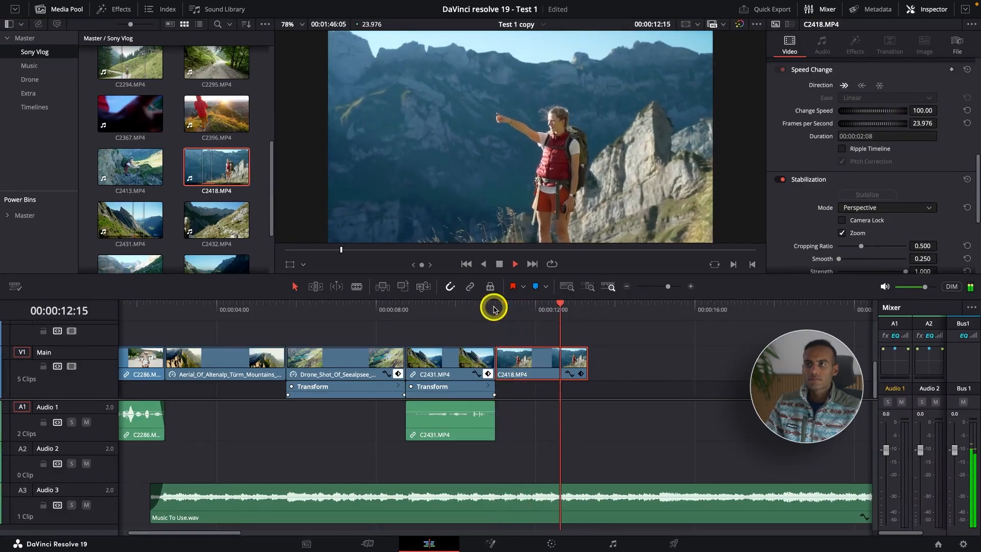
key("space")
left_click(541, 308)
key("space")
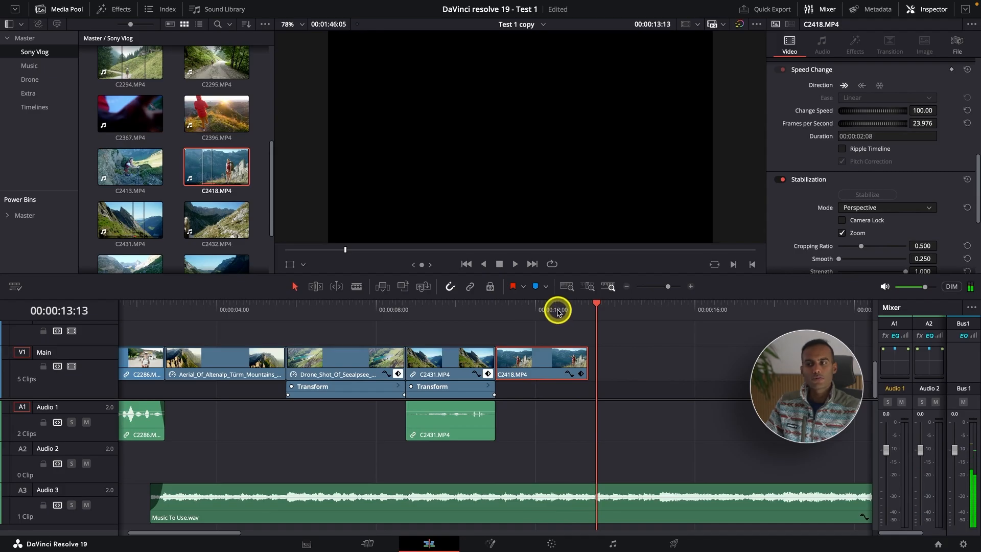
left_click(558, 310)
key("super+minus")
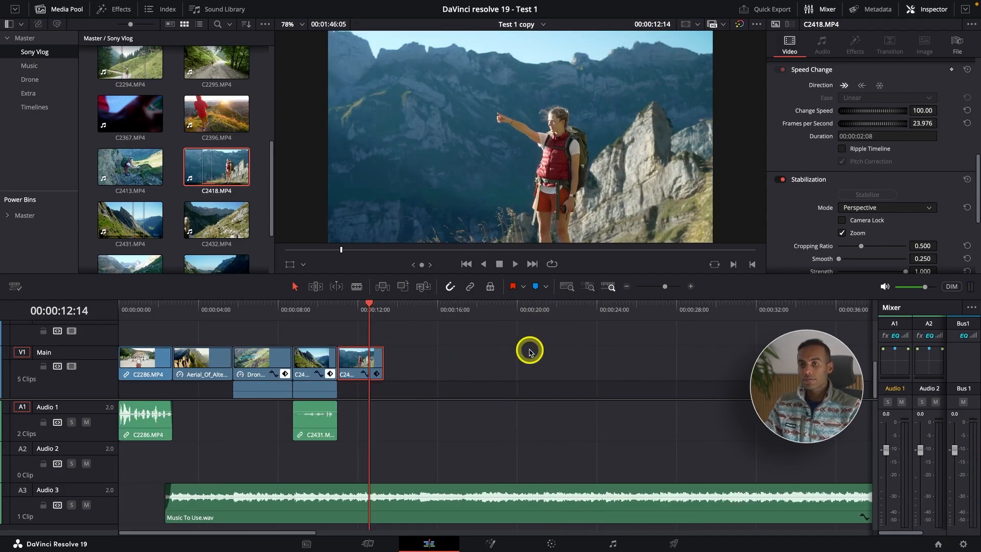
scroll(954, 215, "up", 10)
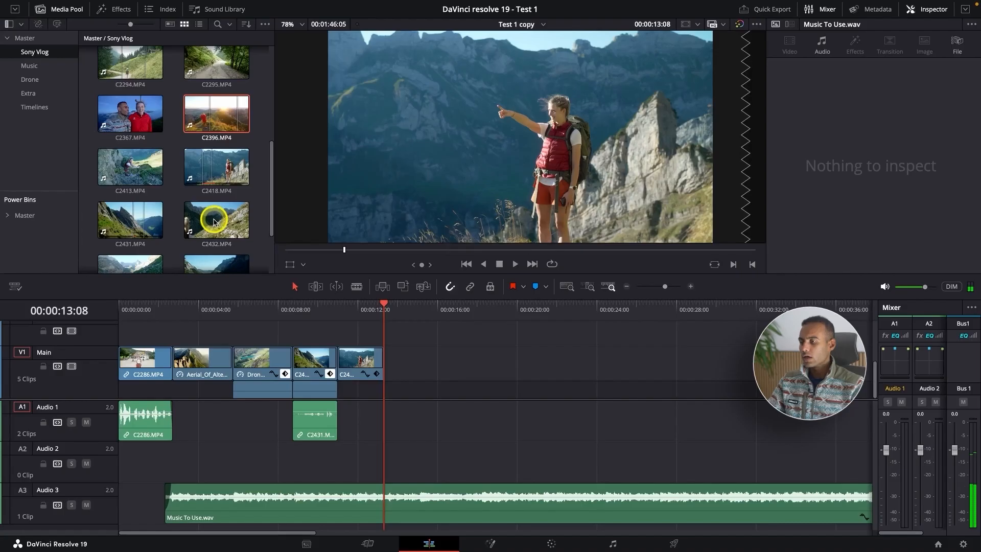
Step: Place Voice Over.wav from the Extra bin on the Audio 2 track, starting about 7 seconds in under the drone lake clip
left_click(255, 400)
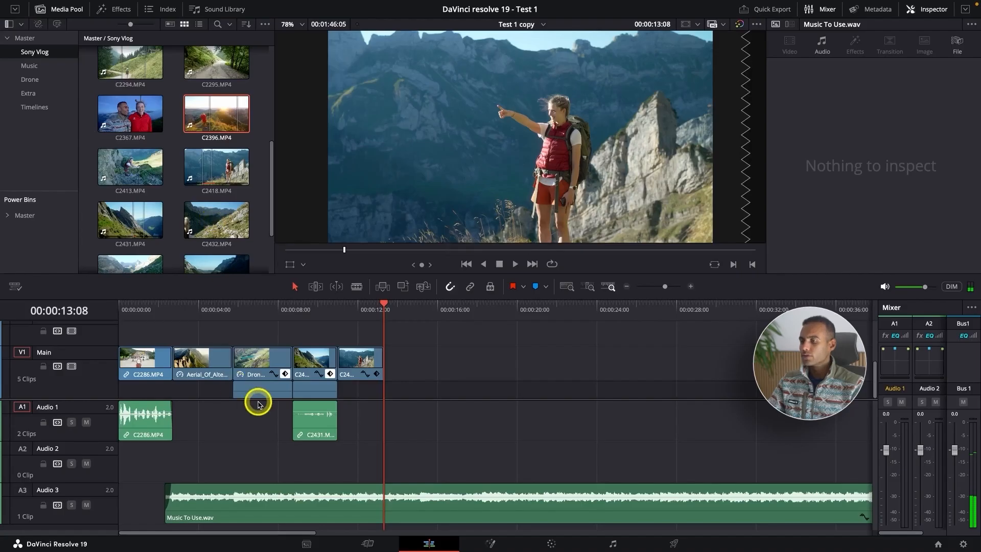
key("Delete")
left_click(309, 425)
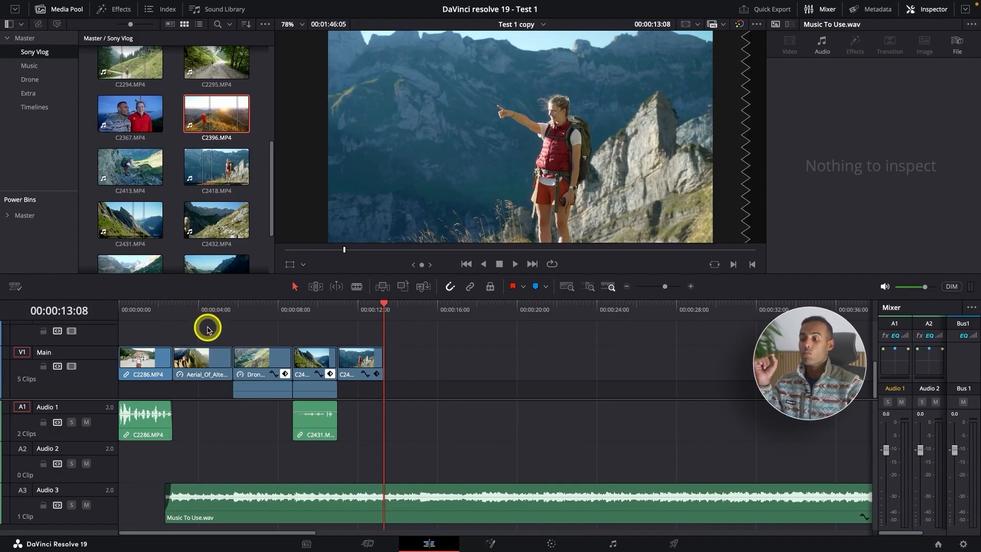
left_click(32, 91)
left_click_drag(218, 80, 260, 461)
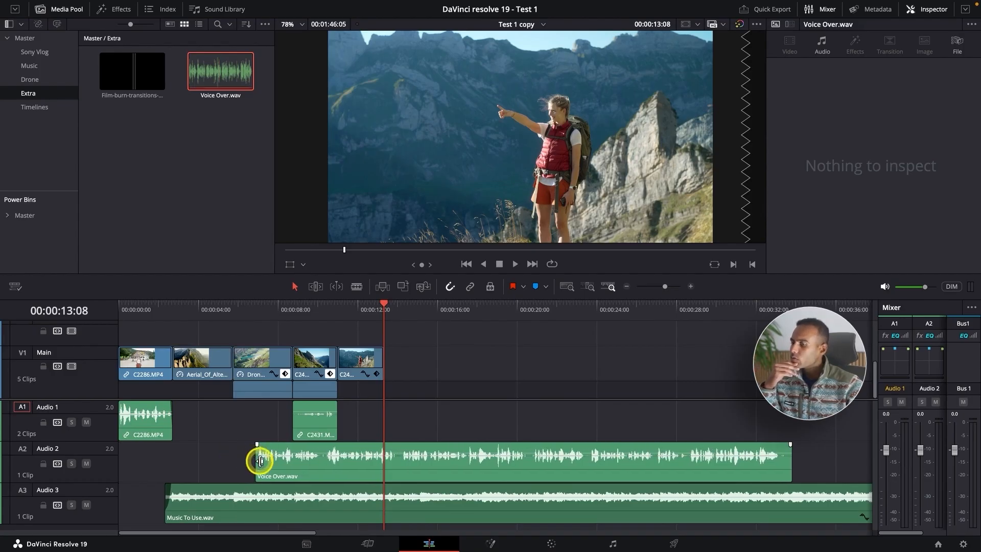
right_click(310, 474)
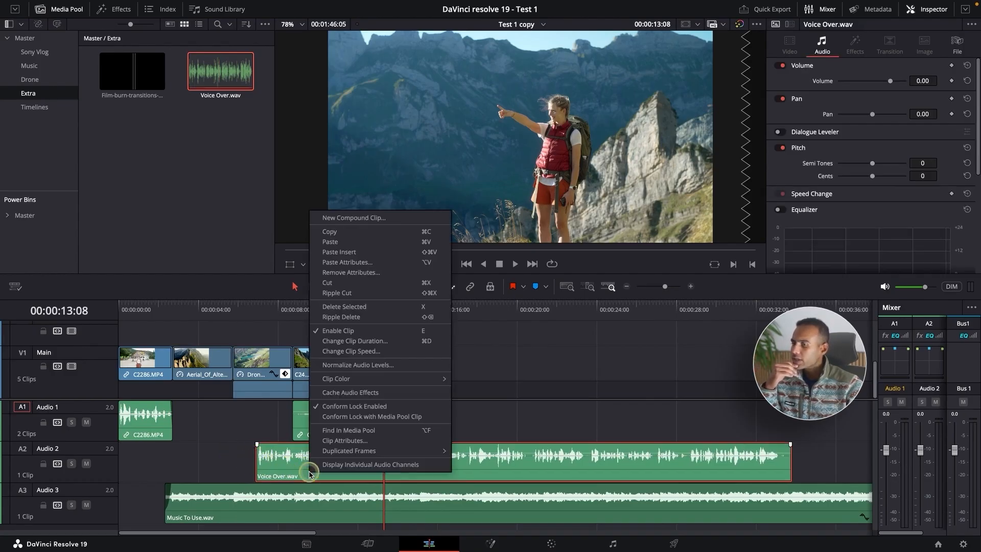
left_click(210, 447)
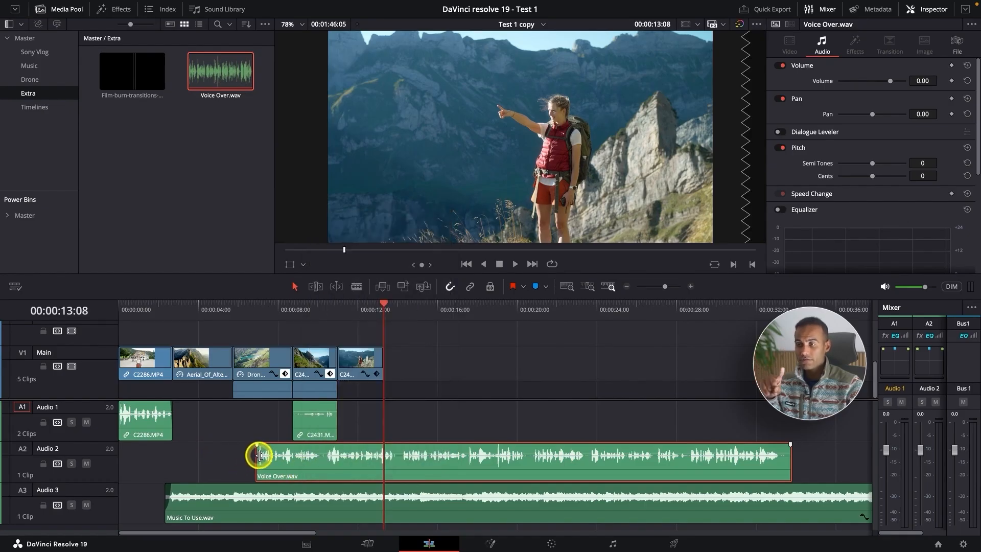
left_click(153, 424)
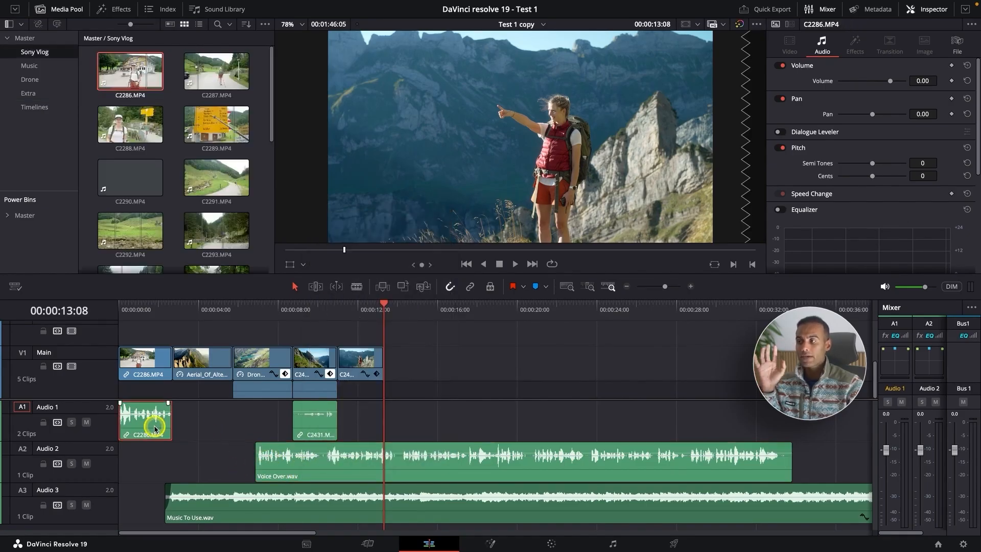
left_click(137, 315)
left_click(273, 320)
Step: Set the clip color of Voice Over.wav on Audio 2 to Apricot
left_click(316, 462)
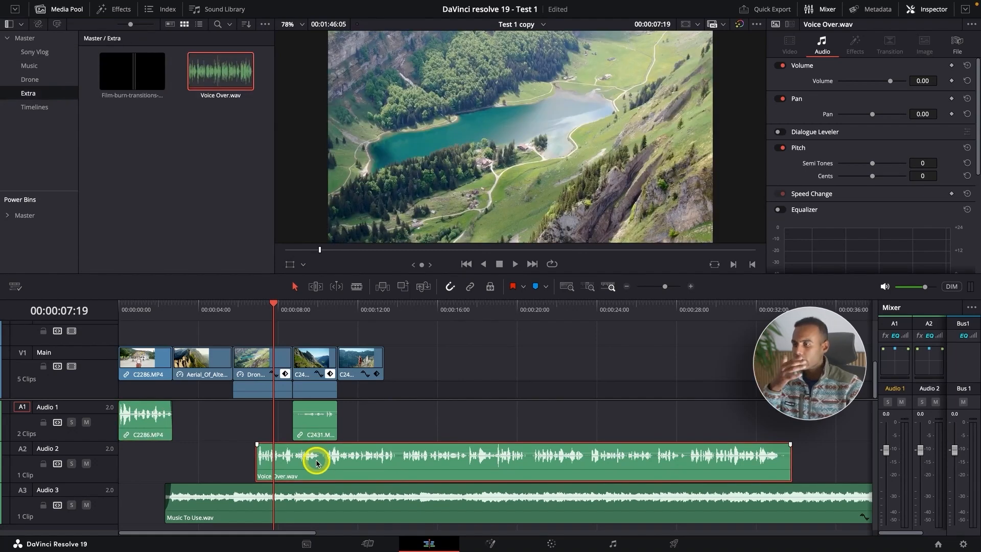
right_click(317, 462)
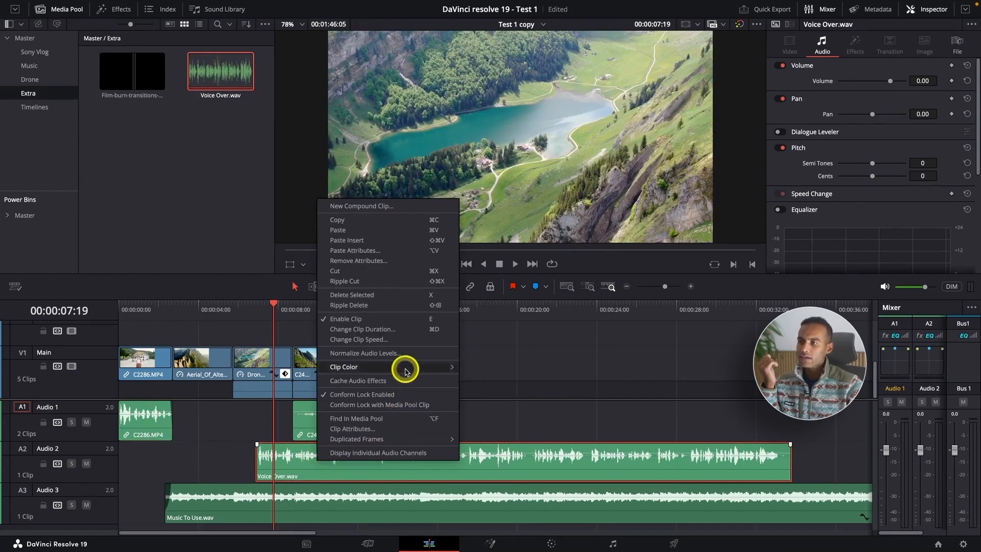
mouse_move(405, 367)
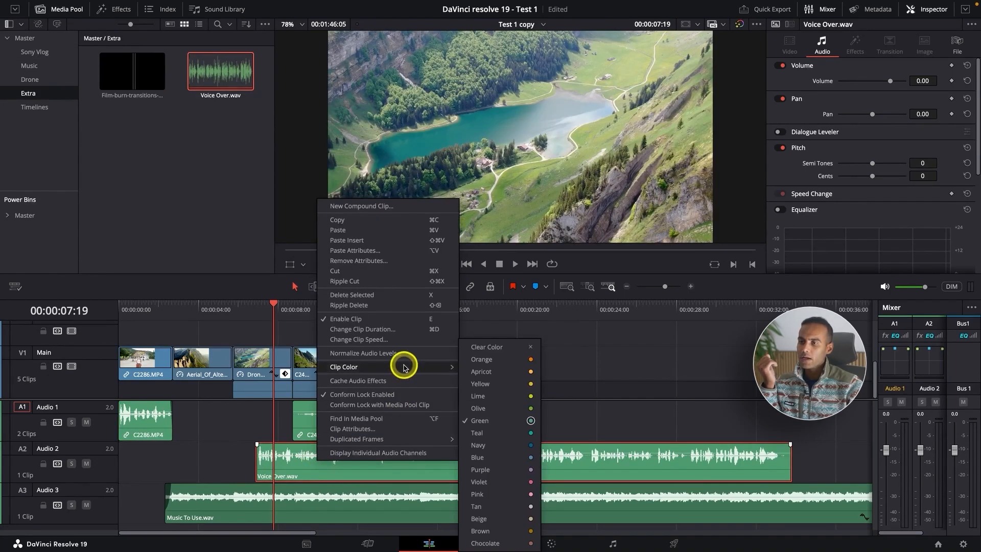
left_click(493, 374)
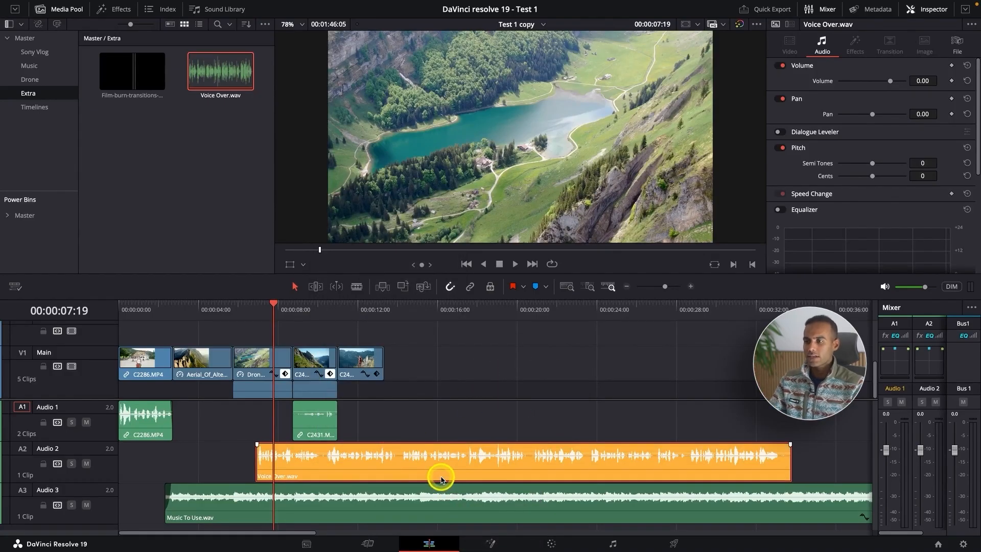
Step: Play back the timeline from about 00:00:04:00 into C2418.MP4 to judge the voice over's level against the music
left_click(197, 316)
key("space")
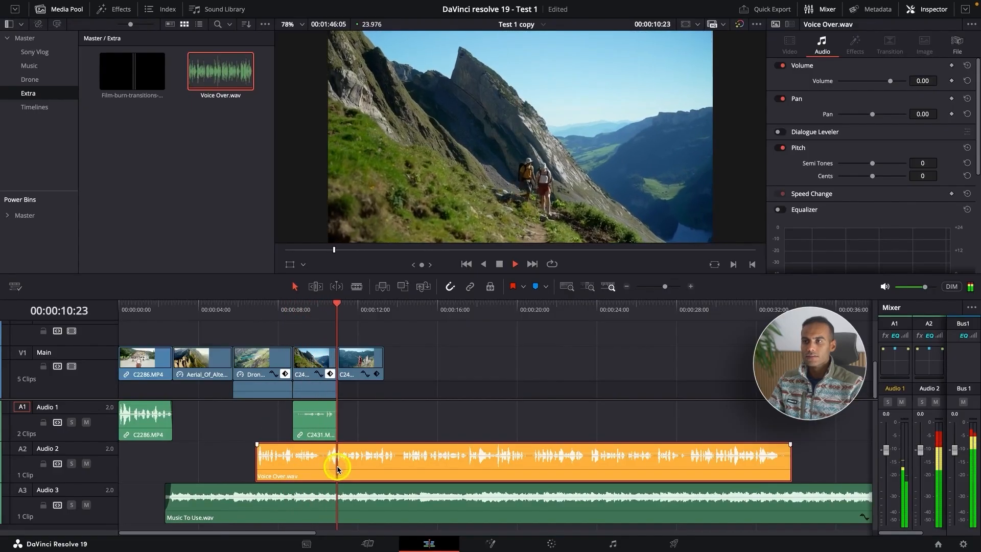
key("space")
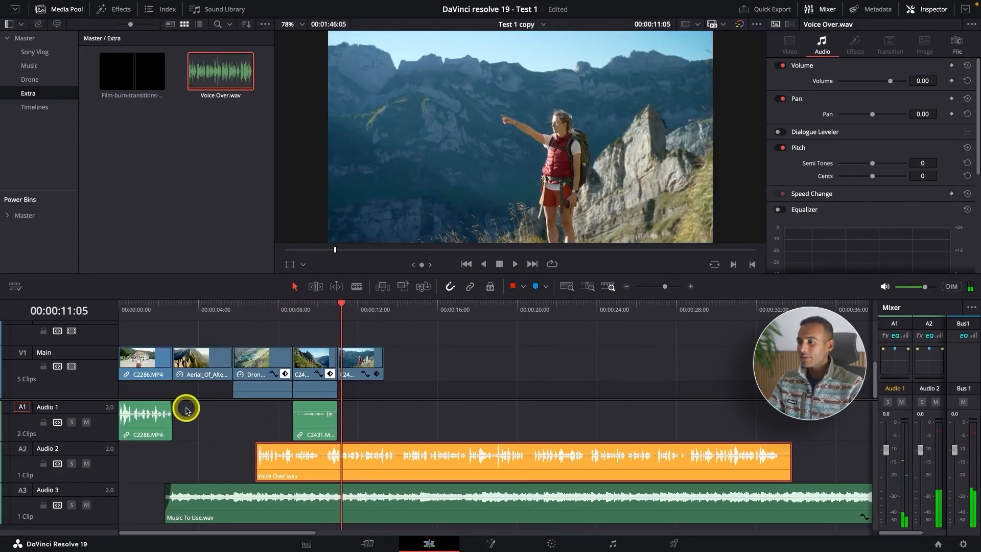
scroll(103, 393, "down", 1)
scroll(103, 391, "down", 3)
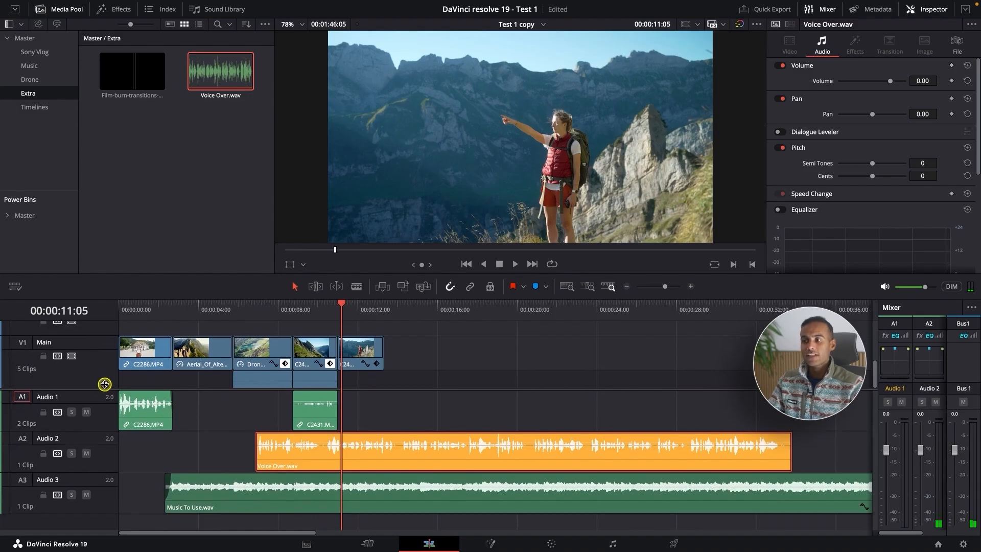
Step: Add two volume keyframes to Music To Use.wav around the start of Voice Over.wav and lower the music to -22.64 dB from the second one
left_click(352, 353)
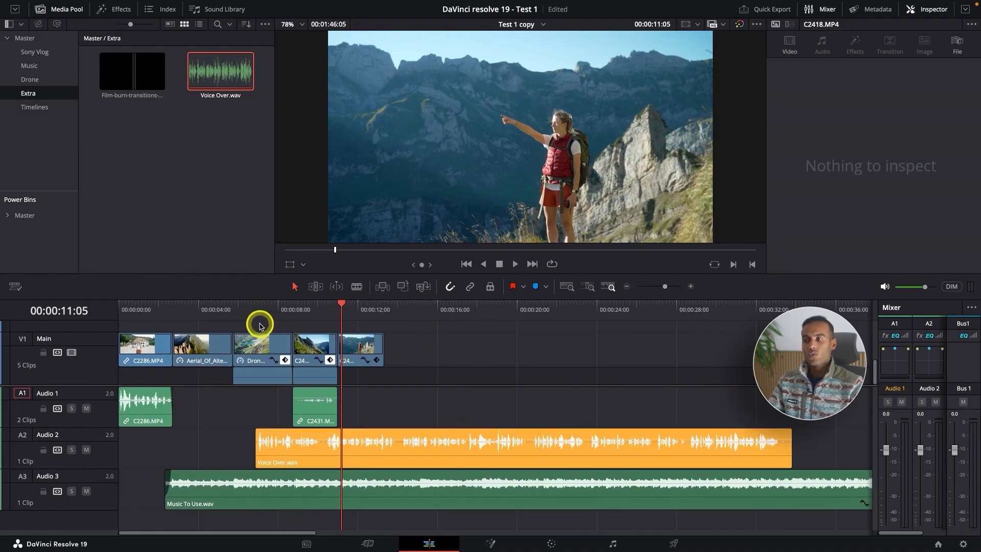
left_click(229, 313)
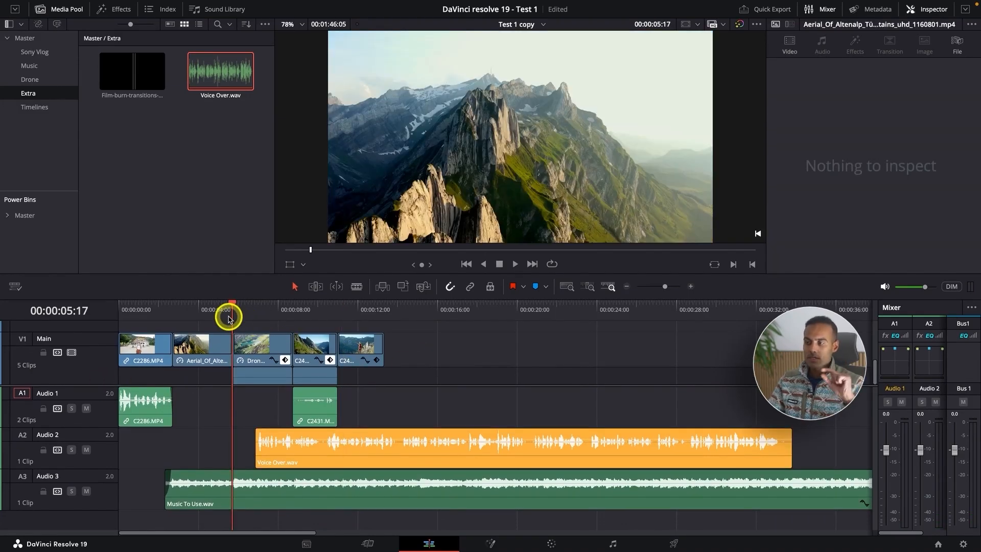
key("super+equal")
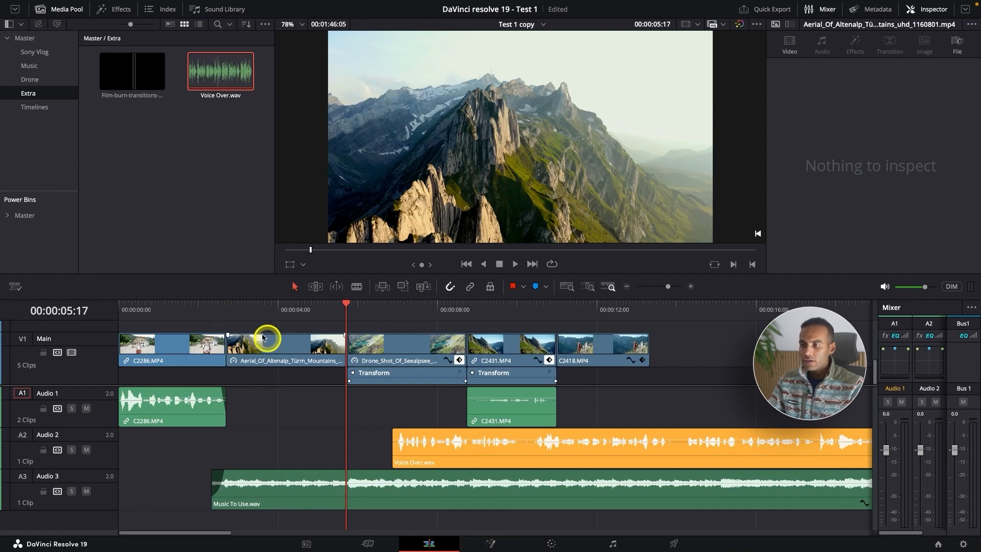
key("super+equal")
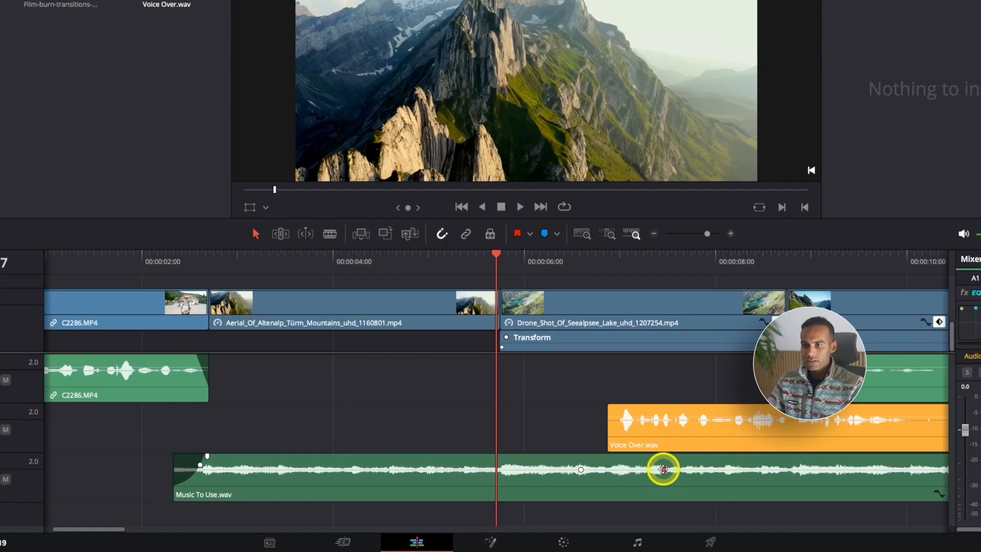
key("super+minus")
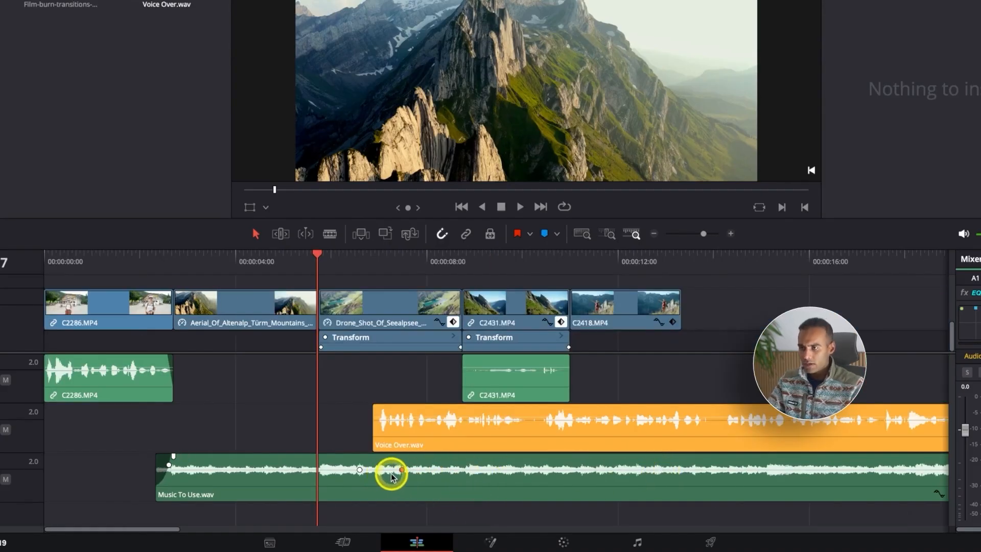
left_click_drag(402, 469, 406, 476)
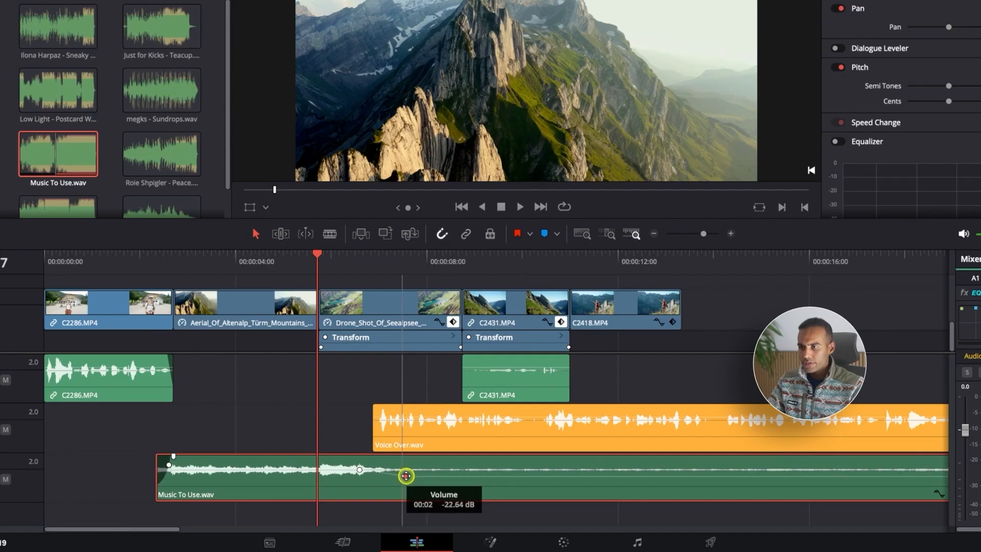
left_click(360, 469)
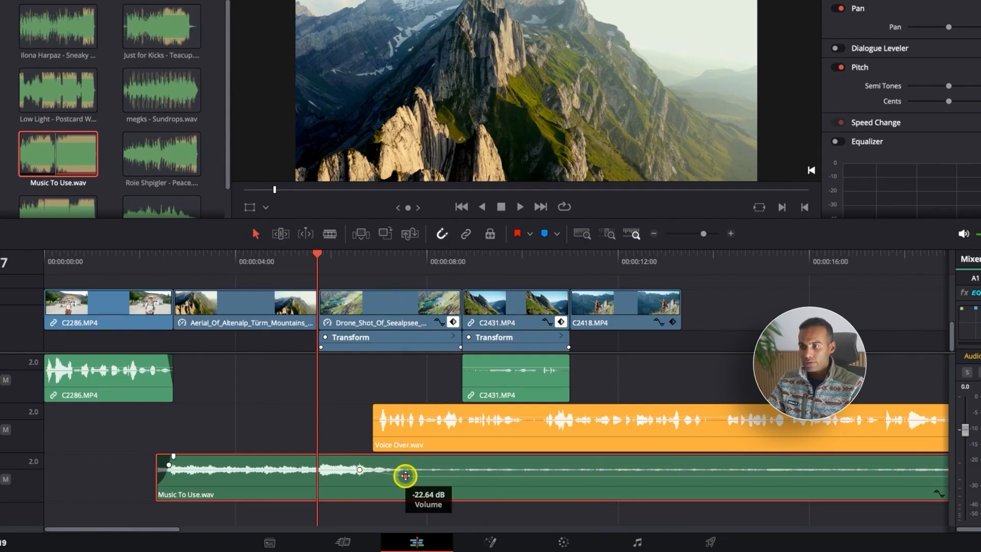
Step: Adjust the lowered section of Music To Use.wav to -21.23 dB and play back the transition into the voice over
left_click_drag(405, 476, 400, 474)
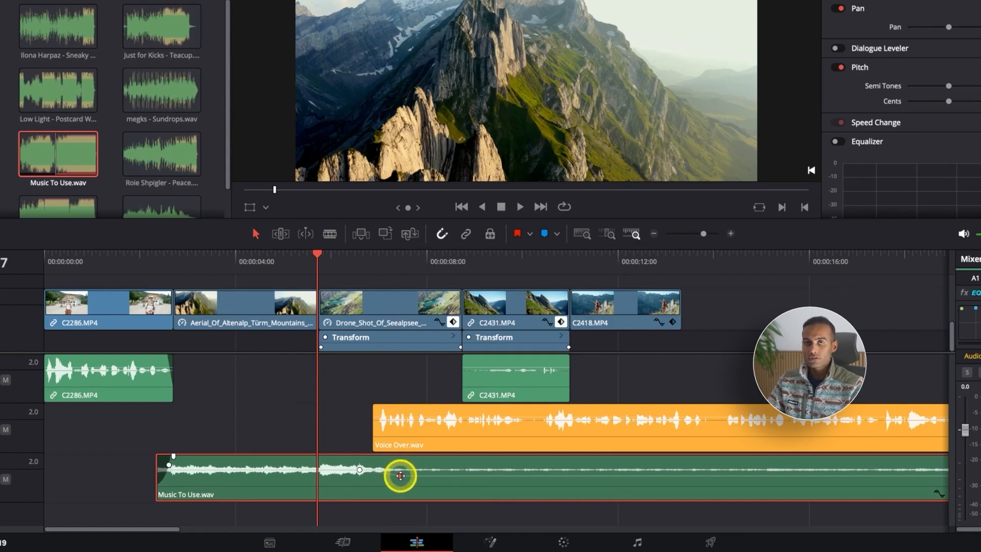
left_click(246, 269)
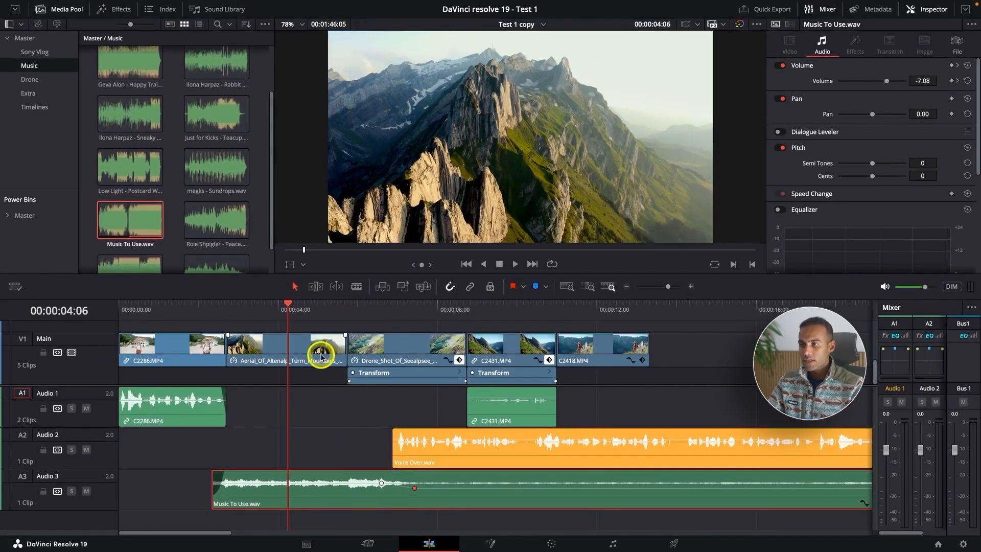
key("space")
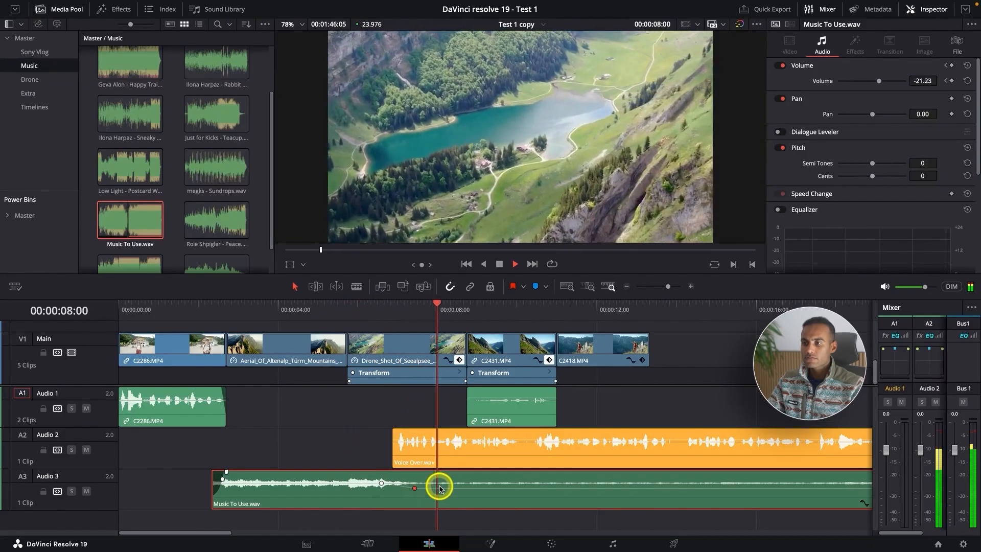
key("super+minus")
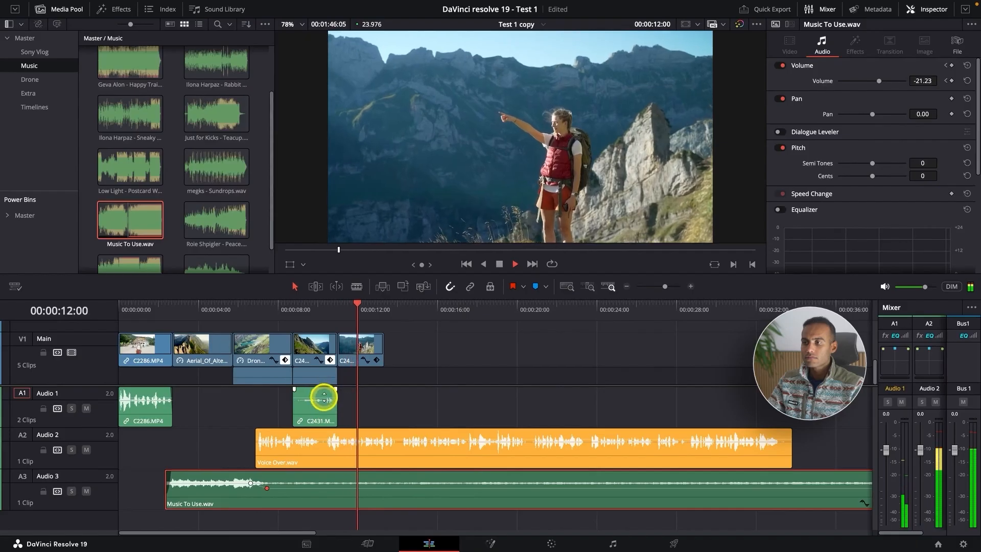
Step: Add volume keyframing to the C2431.MP4 audio on Audio 1 around 00:00:09:20 and play back the mix through C2418.MP4
left_click(313, 309)
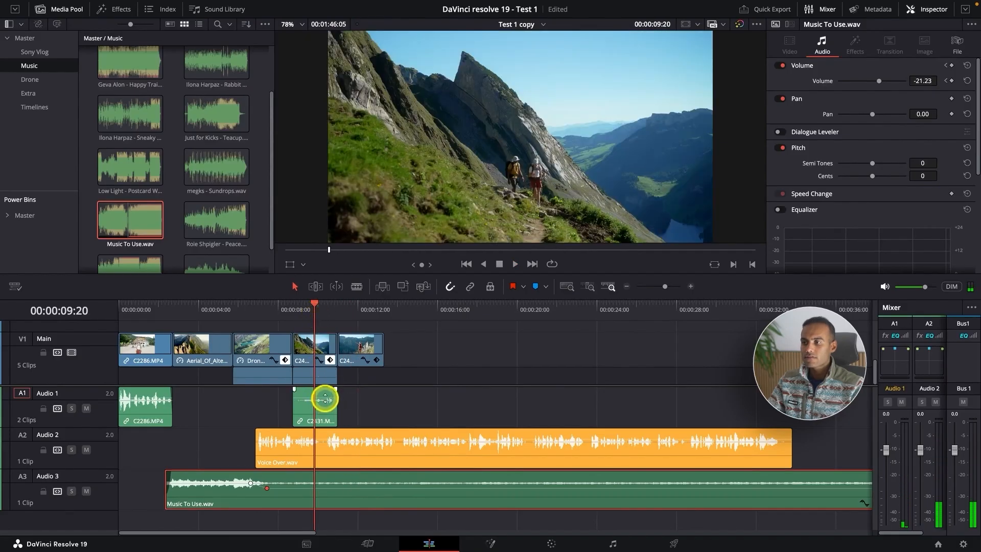
left_click(325, 399)
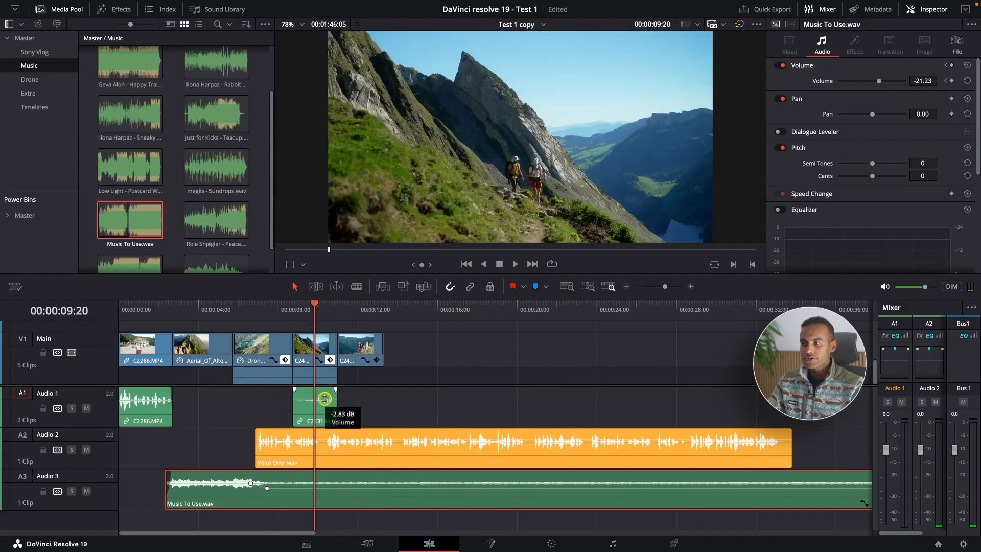
left_click(247, 309)
key("space")
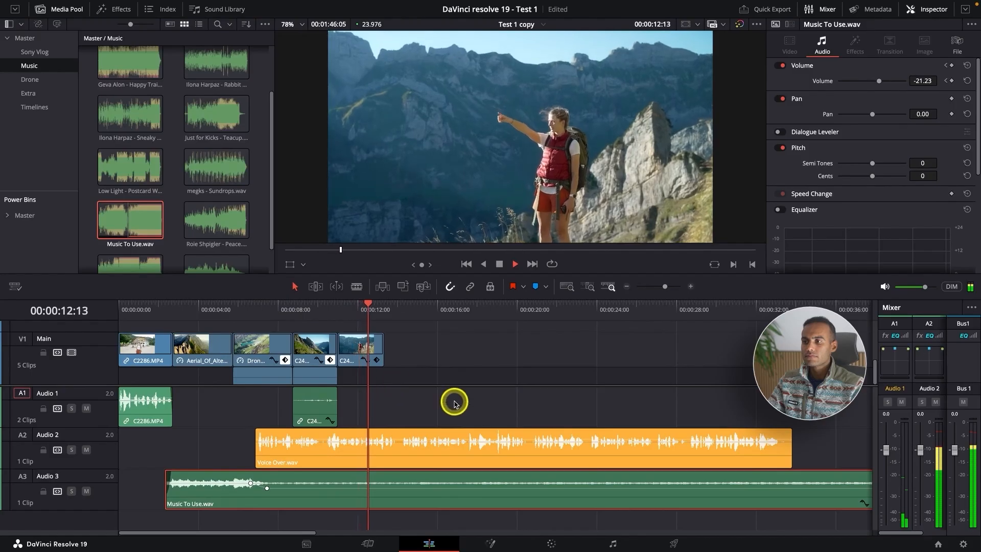
key("space")
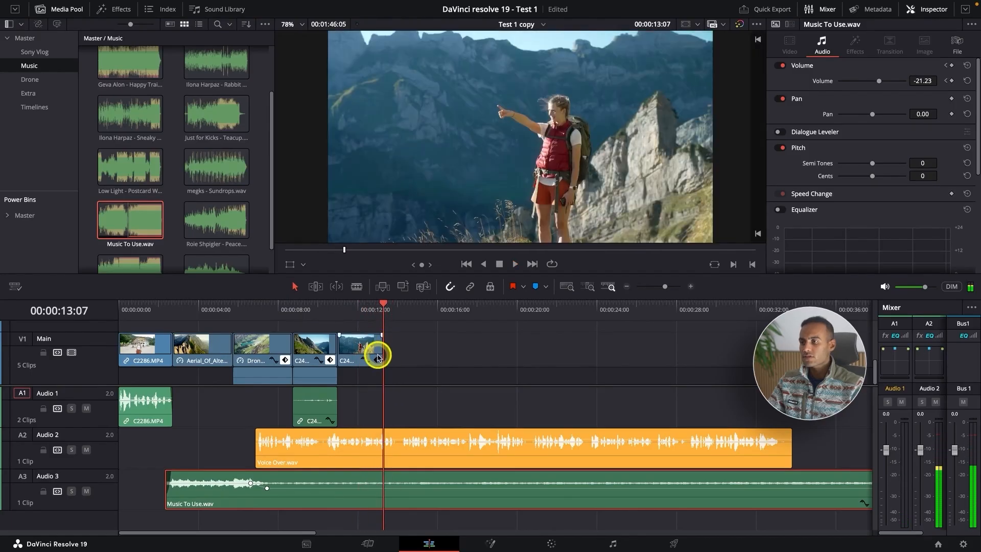
left_click(367, 346)
left_click(34, 79)
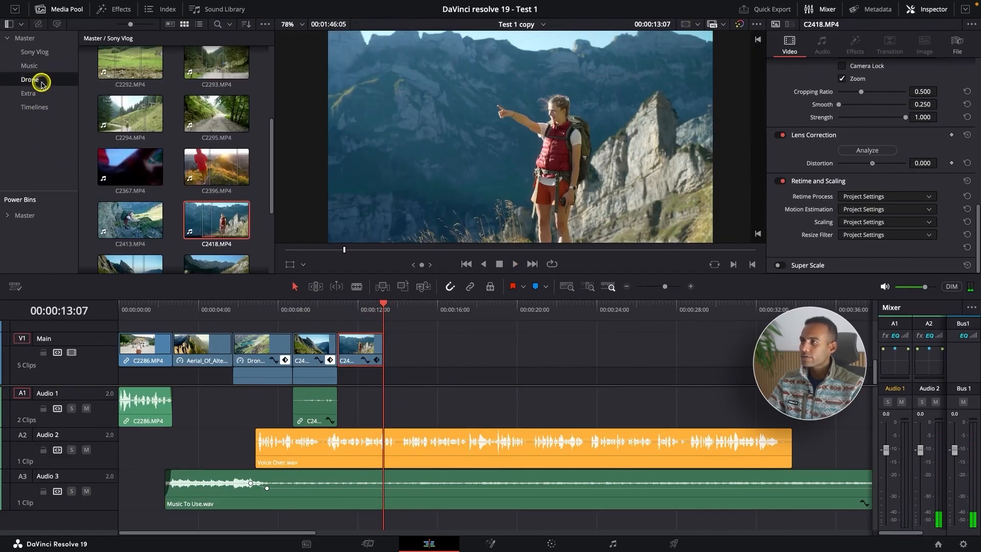
double_click(221, 73)
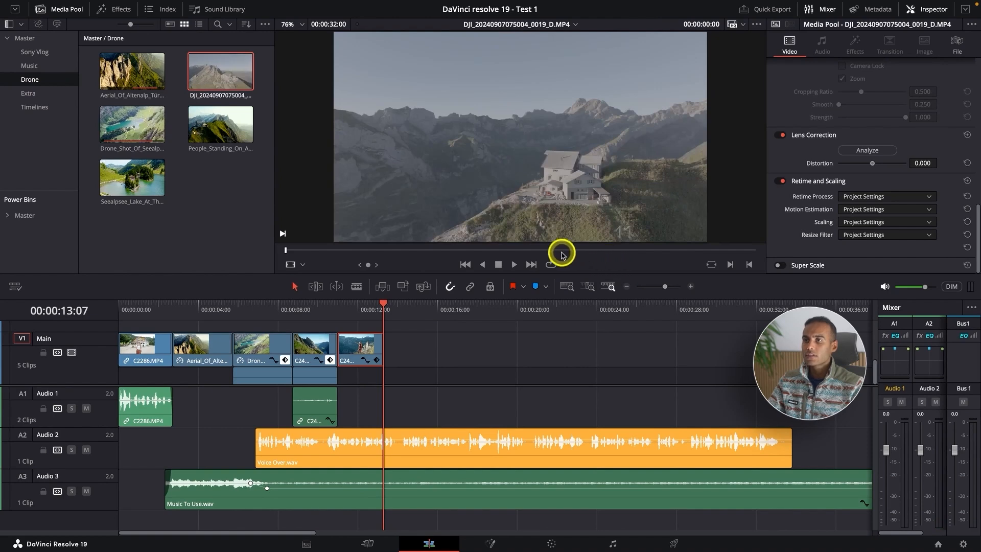
left_click(563, 251)
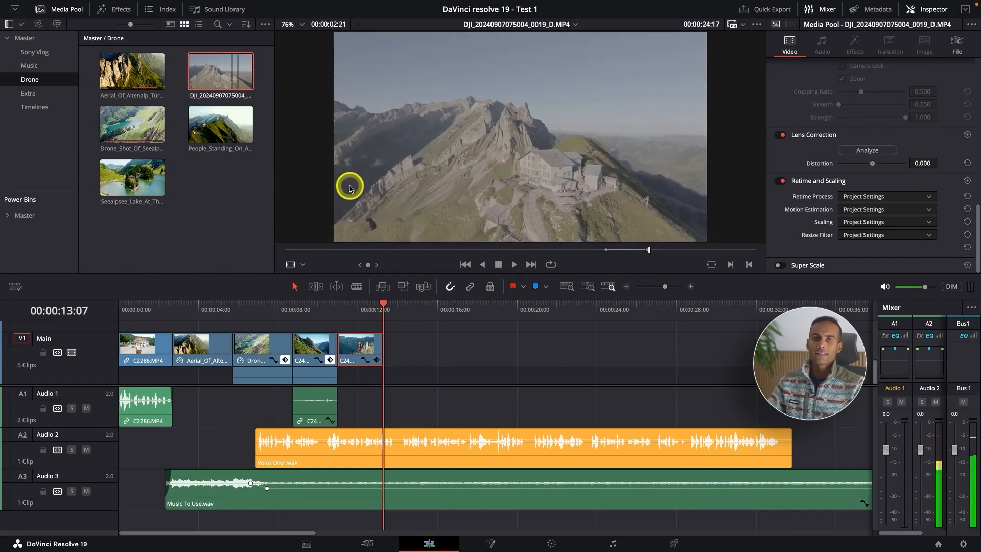
left_click_drag(220, 72, 387, 362)
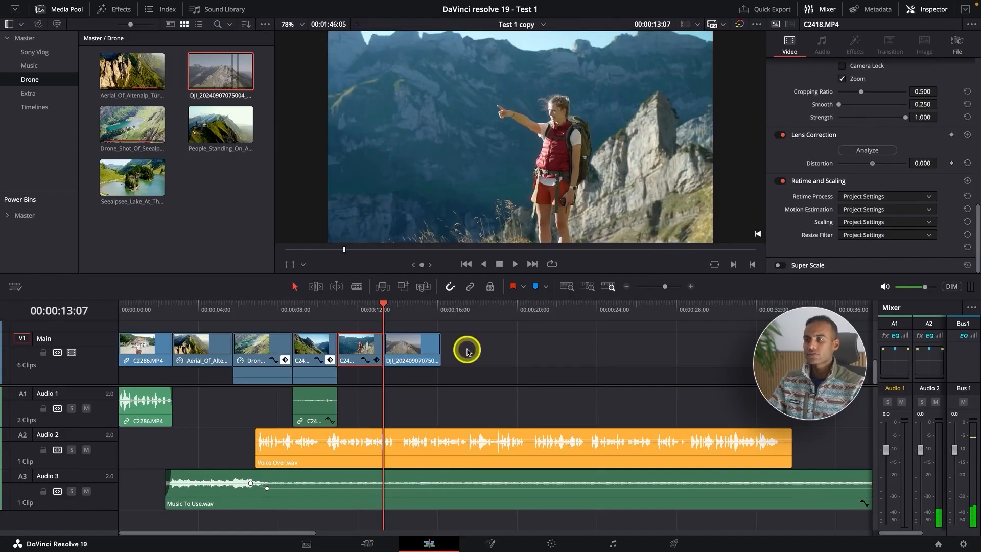
Step: Play back the timeline from 00:00:07:08 to about 00:00:19:00 to check the added drone clip and listen for flaws in the voice over
left_click(405, 306)
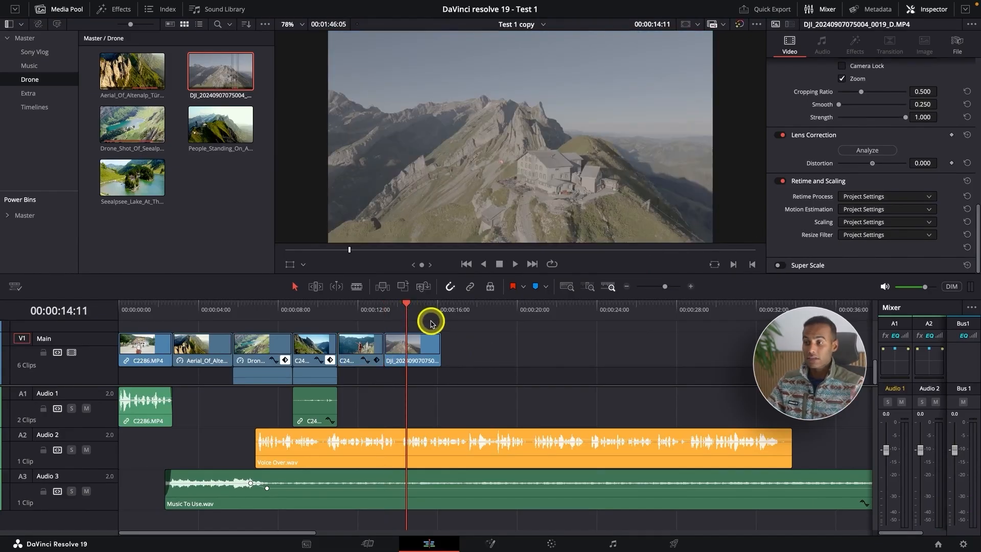
left_click(265, 315)
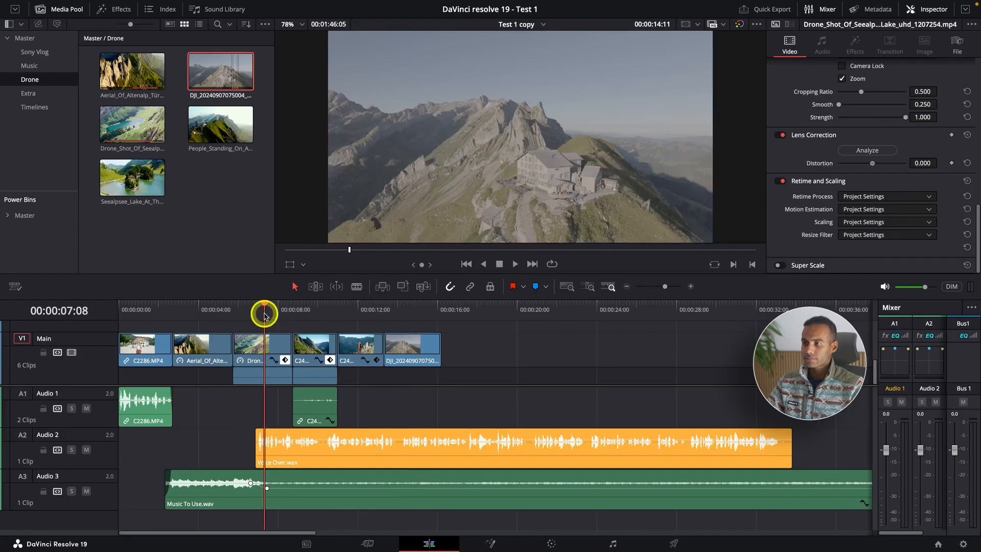
key("space")
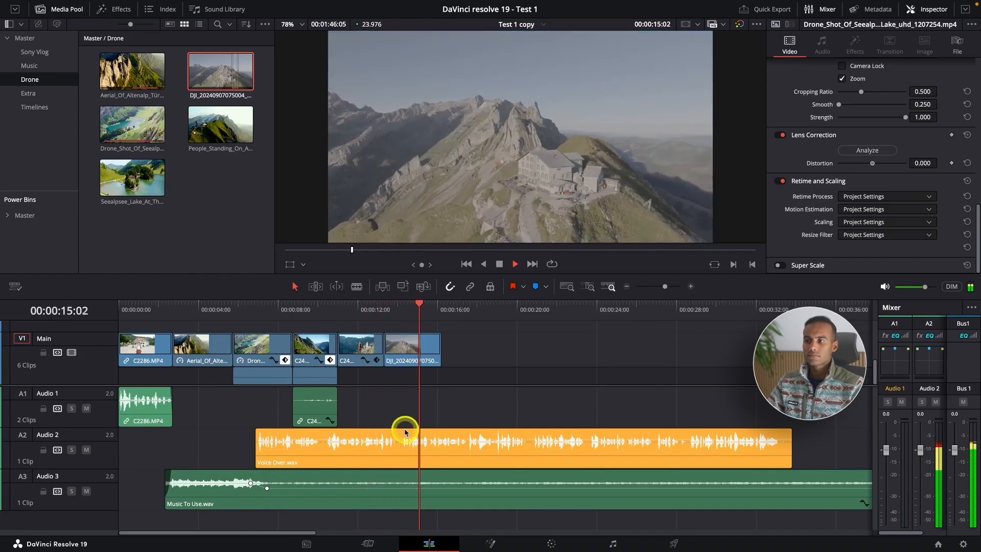
key("super+equal")
key("super+minus")
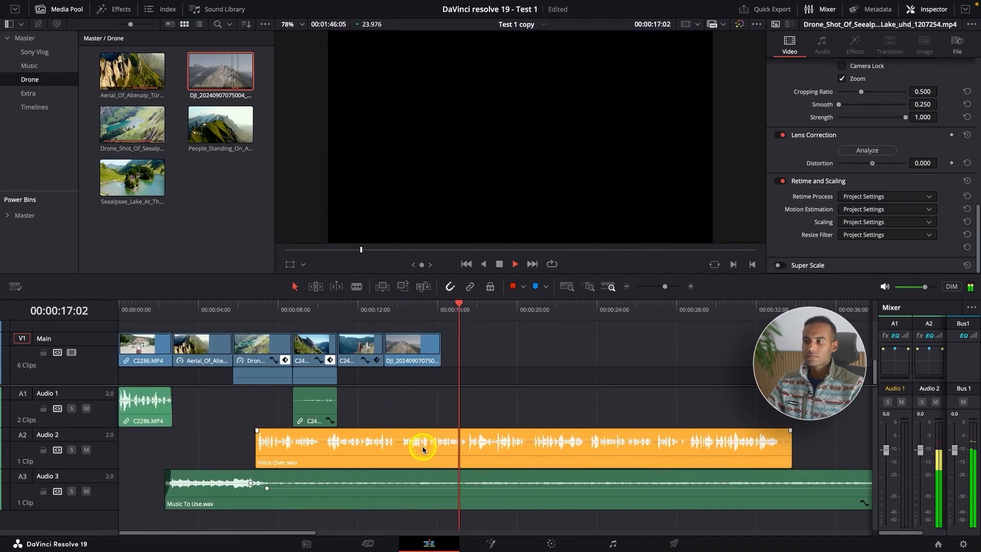
key("super+equal")
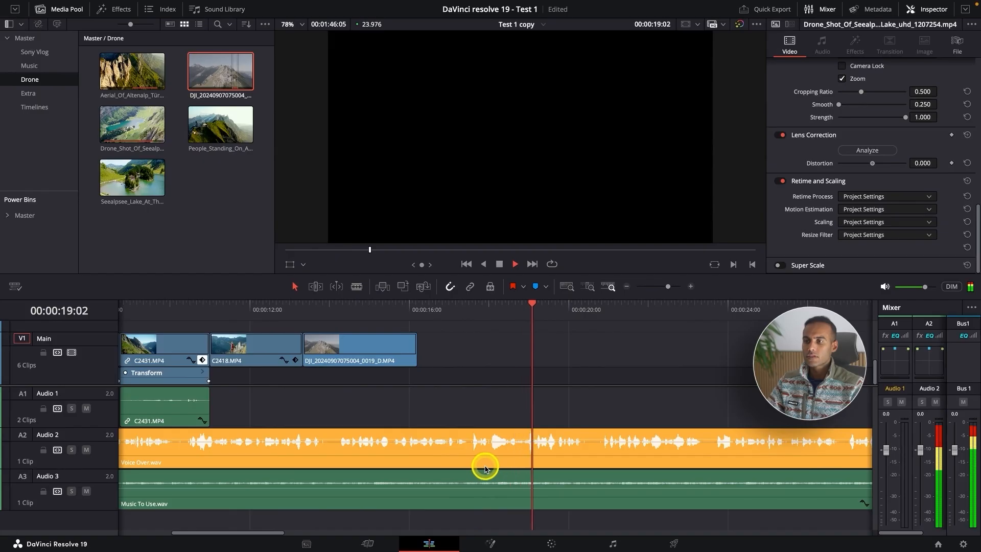
key("space")
Step: Split Voice Over.wav with the Blade tool at about 00:00:17:11 and 00:00:17:14 to isolate the short unwanted sound
left_click(471, 371)
left_click(453, 309)
key("super+equal")
left_click(492, 470)
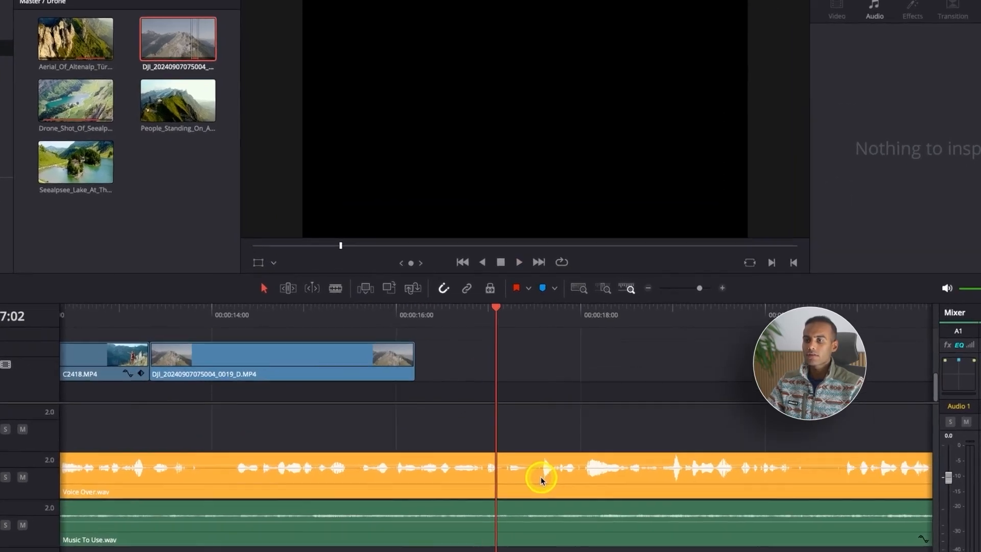
key("space")
key("b")
left_click(532, 481)
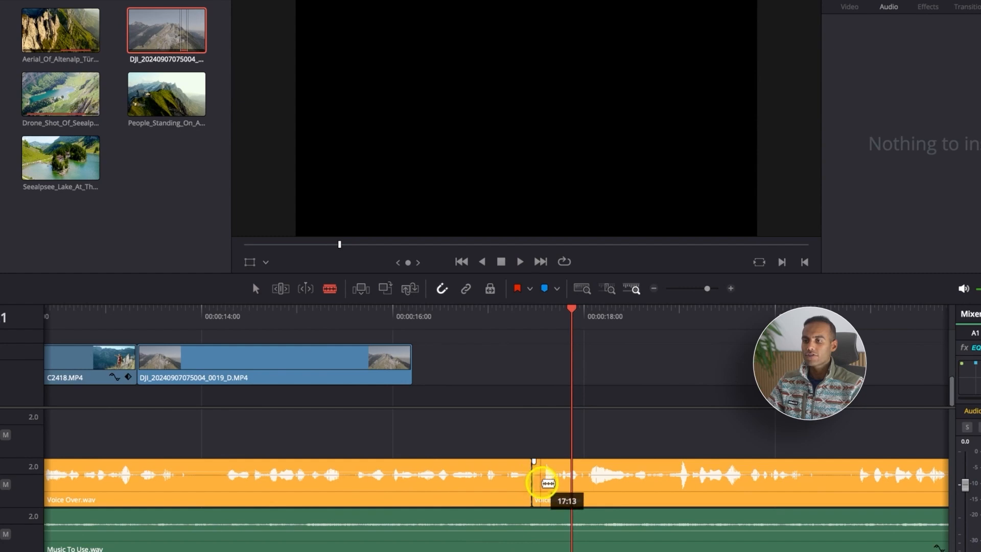
key("super+equal")
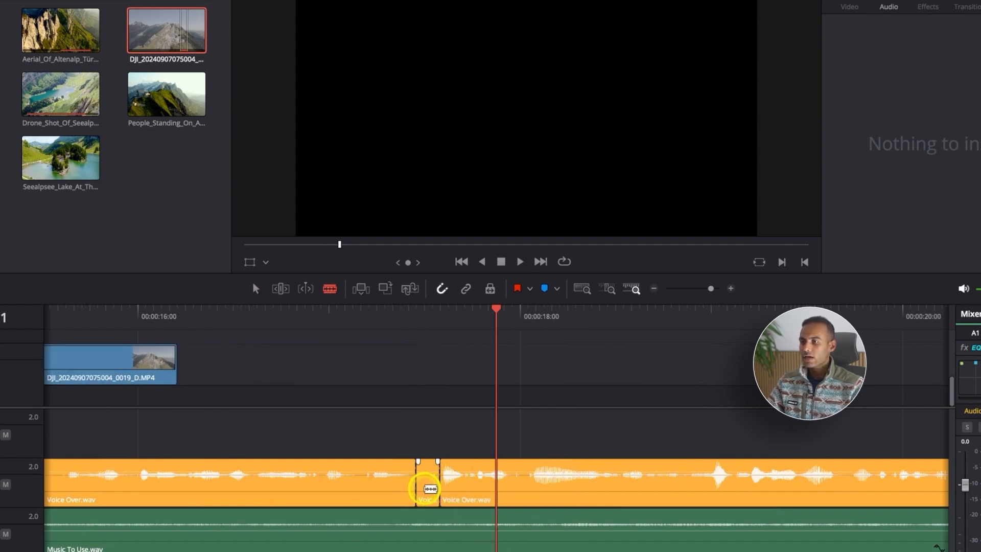
Step: Delete the short isolated section of Voice Over.wav and move the following part earlier to close the gap
key("a")
left_click(431, 485)
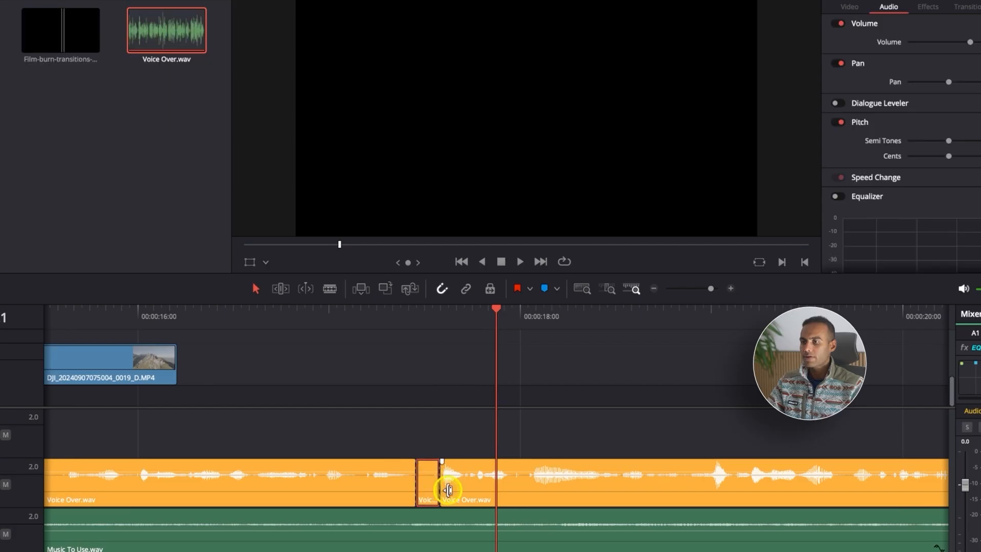
key("Delete")
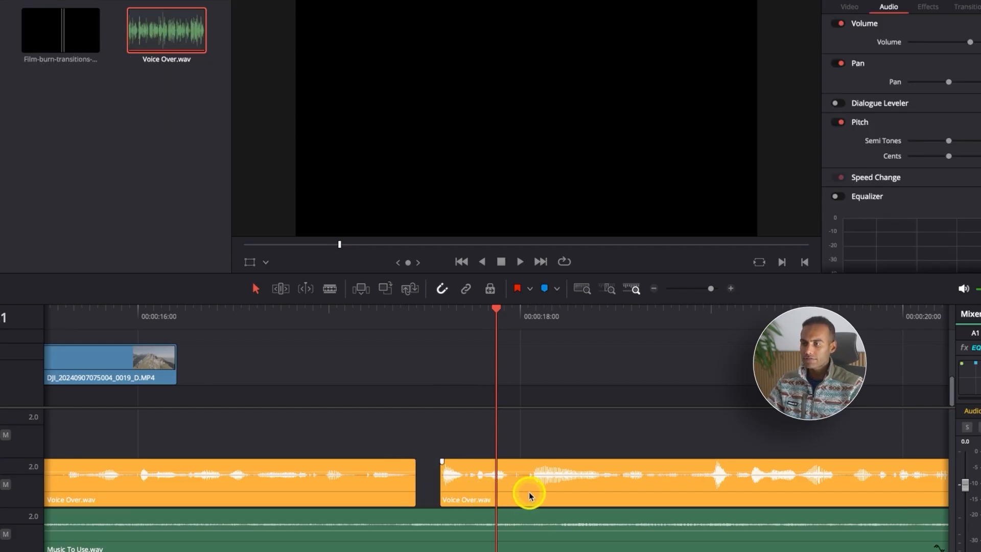
left_click_drag(529, 495, 498, 494)
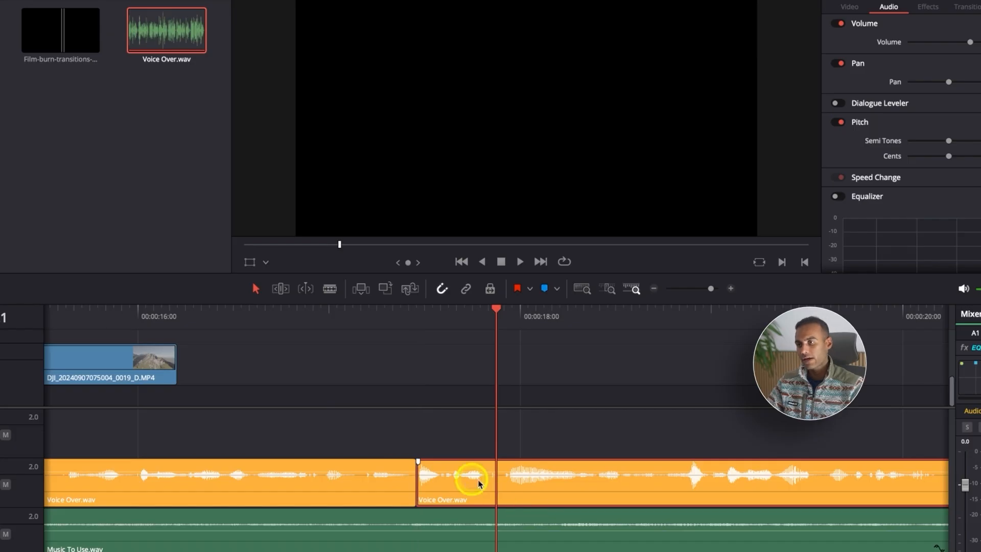
Step: Play back from about 00:00:15:15 across the join in Voice Over.wav to check how the cut sounds
scroll(438, 401, "down", 4)
left_click(389, 319)
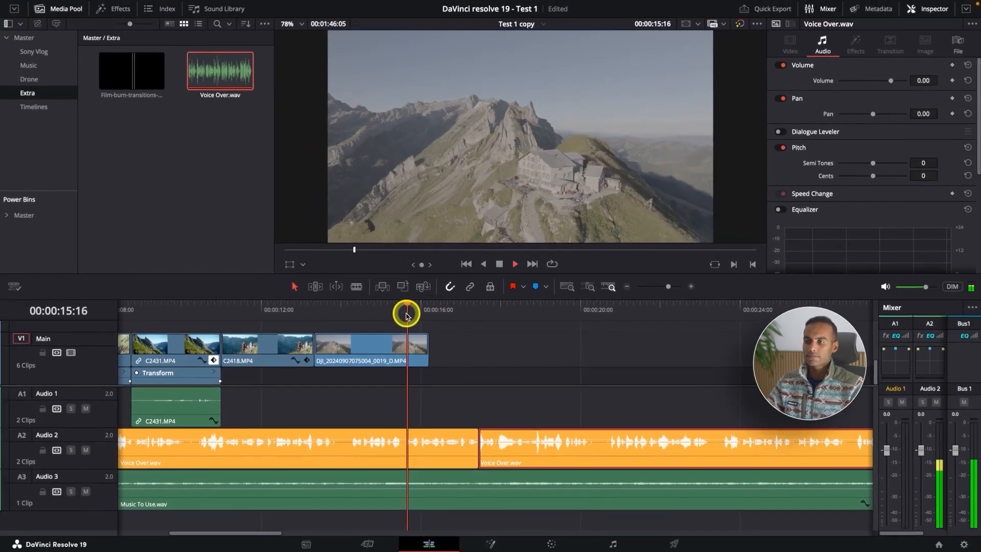
key("space")
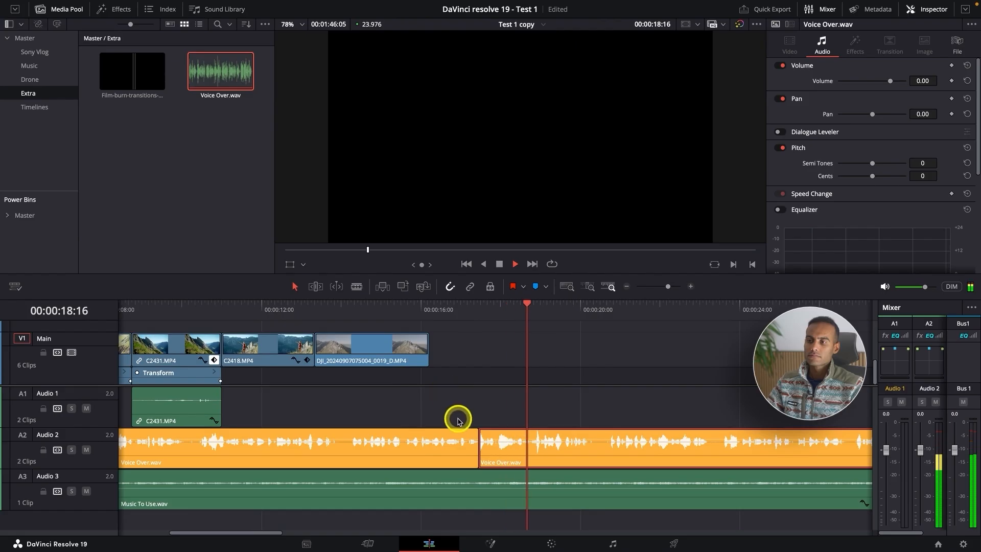
scroll(577, 458, "down", 3)
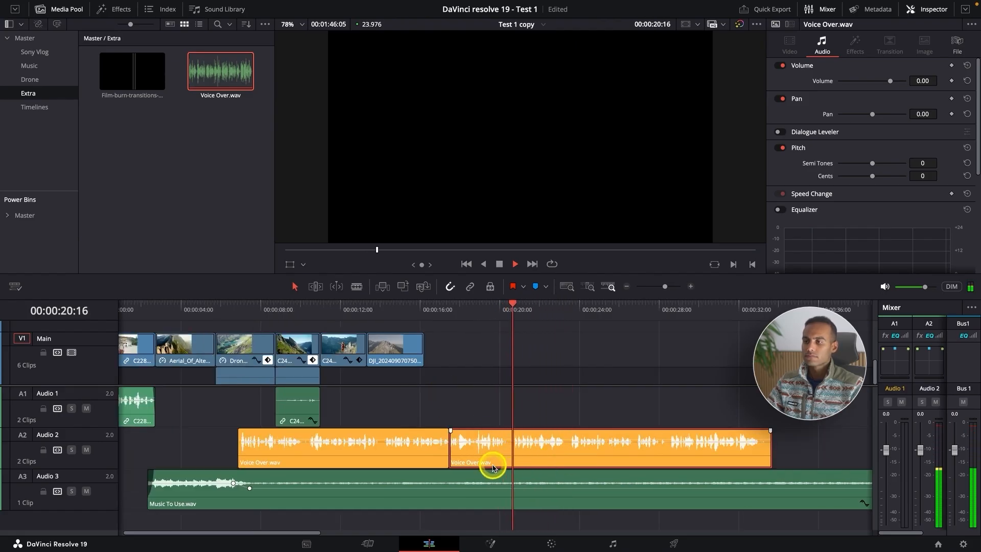
key("space")
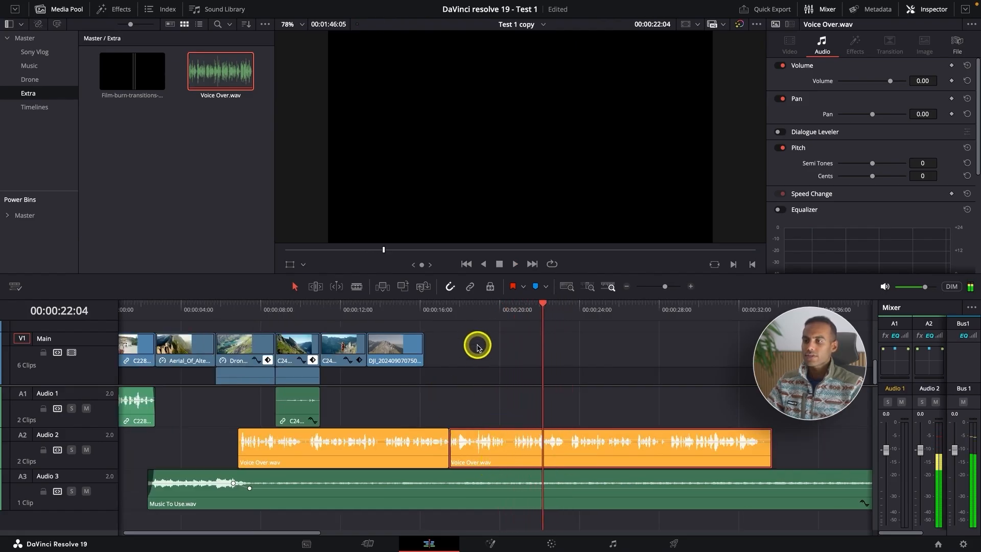
Step: Add four volume keyframes to Voice Over.wav beneath C2431.MP4 and raise the level between the middle two to about 3 dB
scroll(492, 463, "up", 3)
scroll(489, 458, "up", 5)
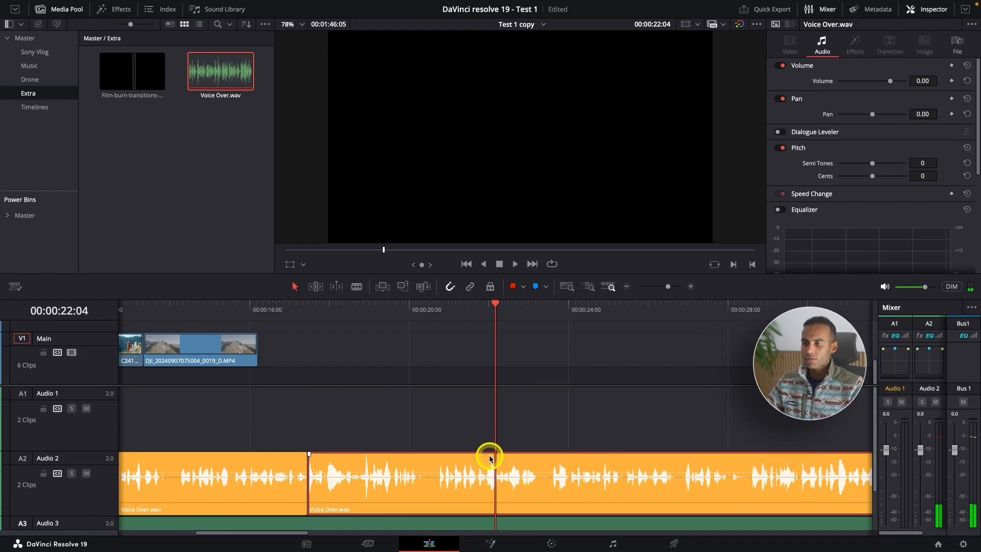
scroll(489, 457, "down", 3)
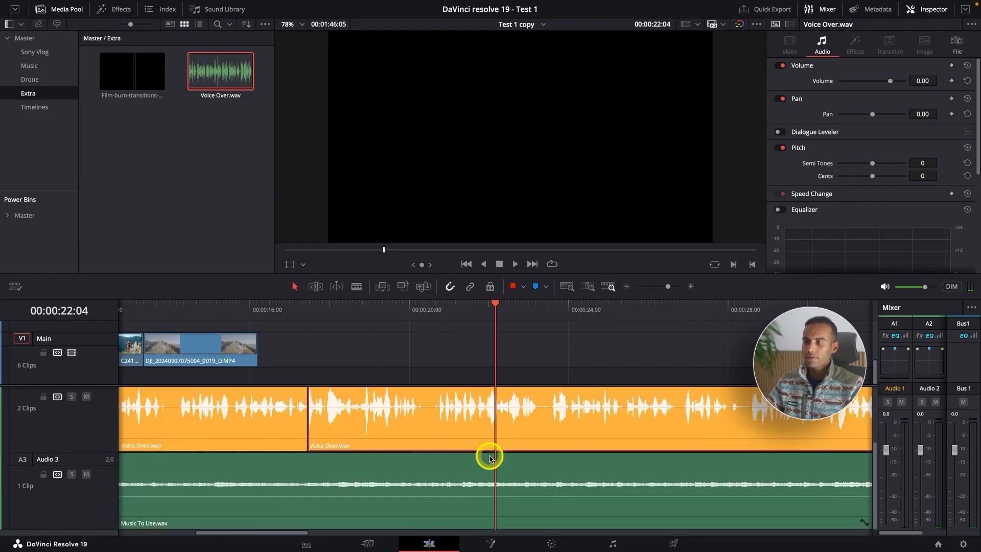
scroll(489, 457, "down", 3)
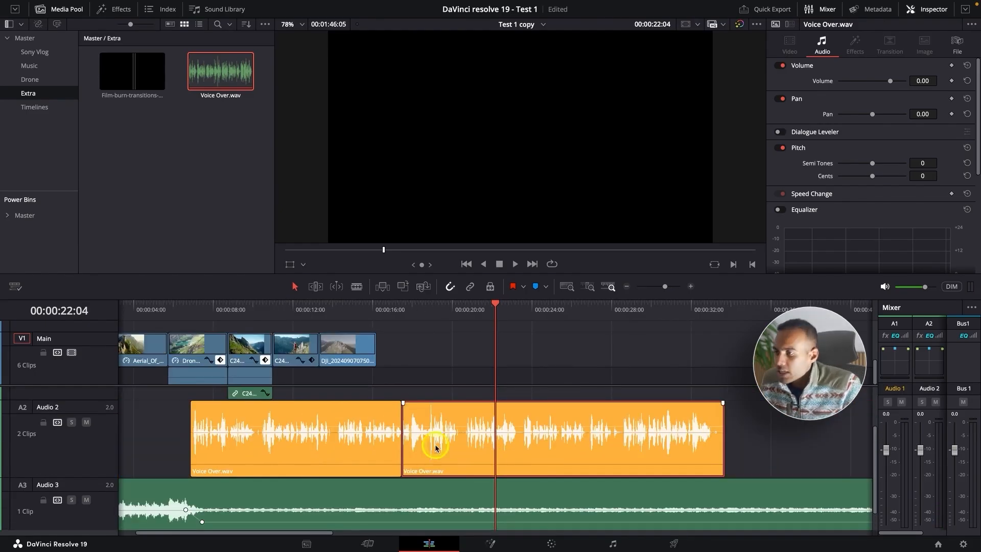
left_click(229, 313)
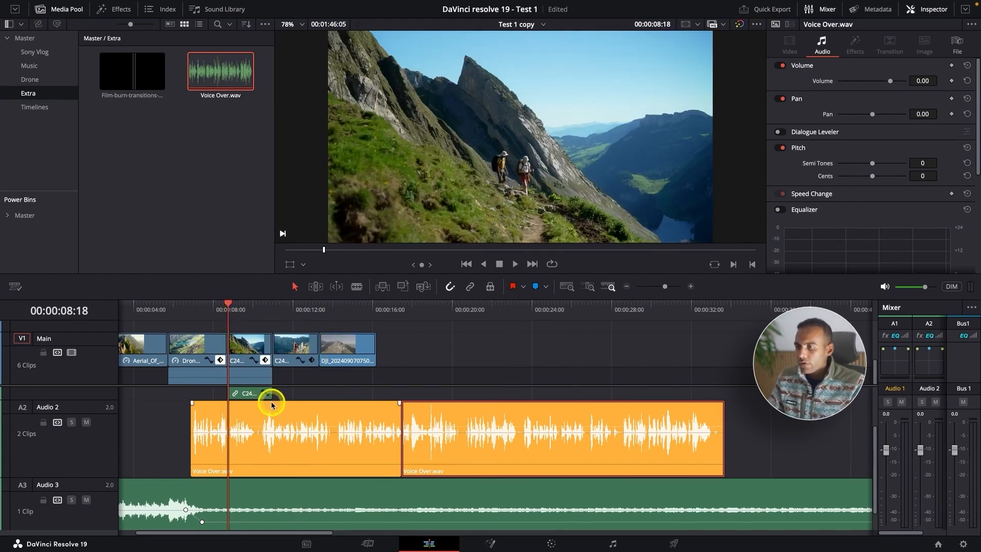
scroll(272, 406, "up", 4)
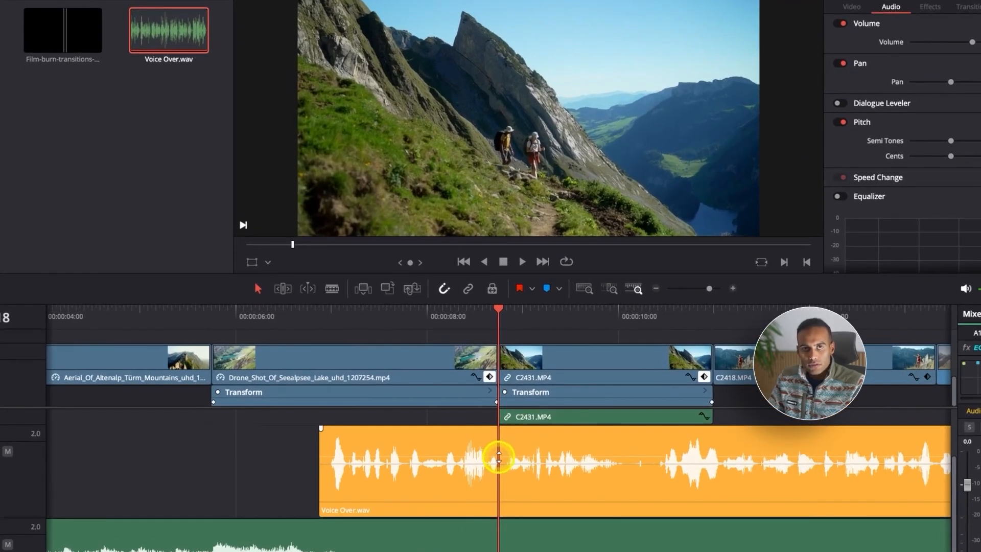
left_click(498, 456)
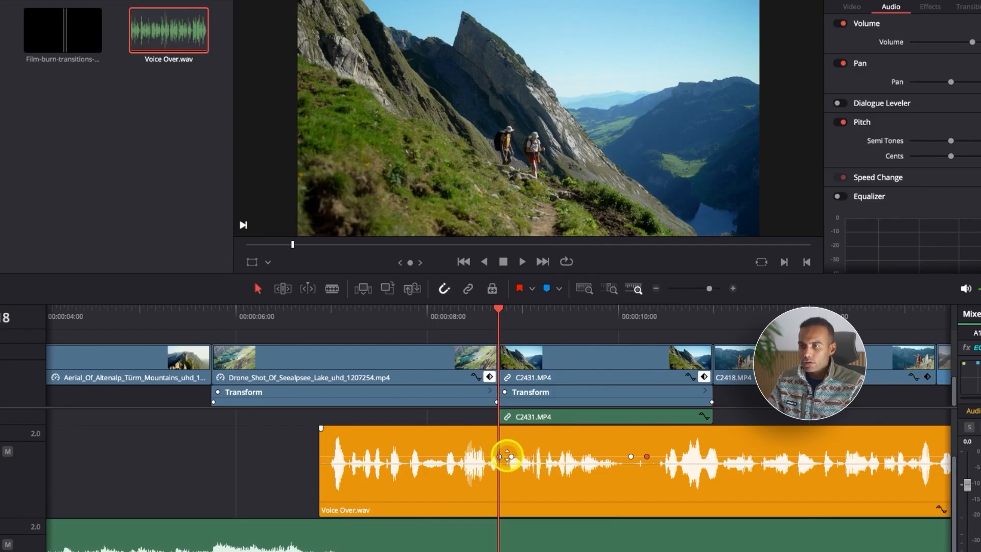
left_click_drag(566, 454, 566, 451)
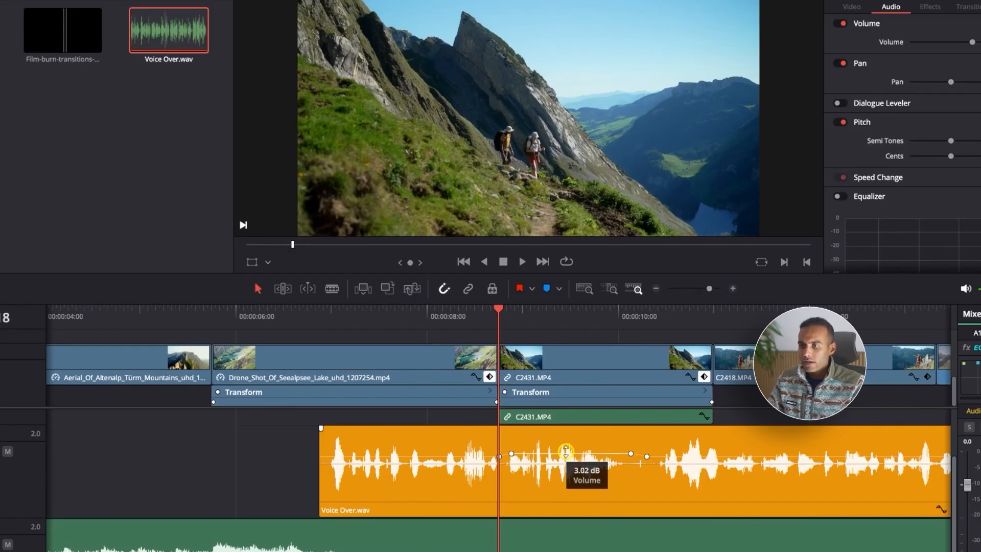
left_click_drag(566, 452, 566, 453)
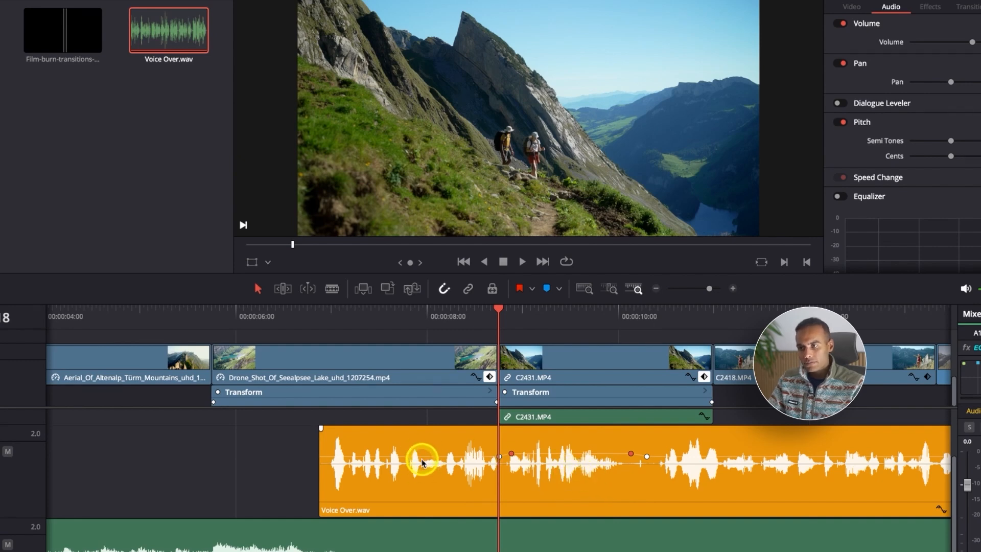
Step: Play back Voice Over.wav twice across C2431.MP4 to compare the raised section with the speech around it
left_click(368, 315)
key("space")
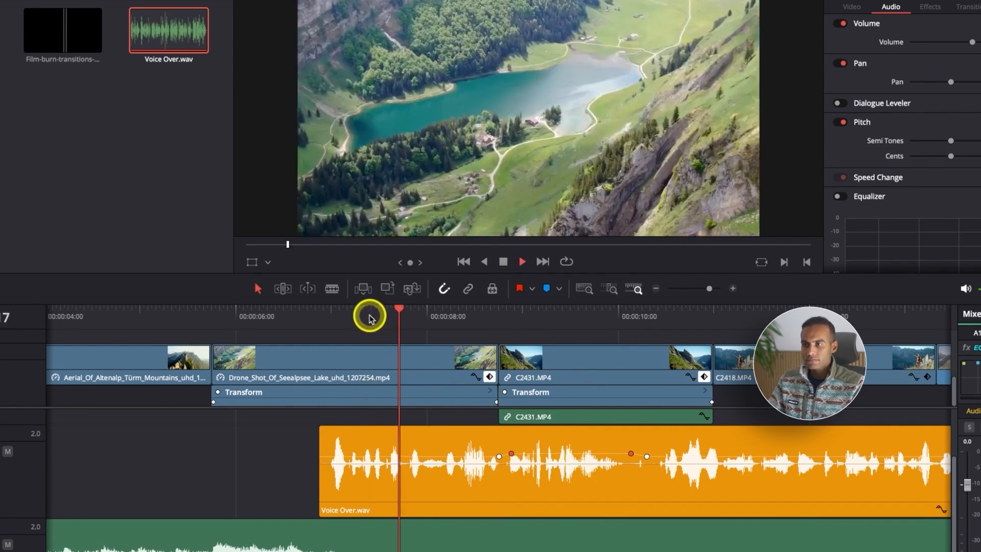
key("super+minus")
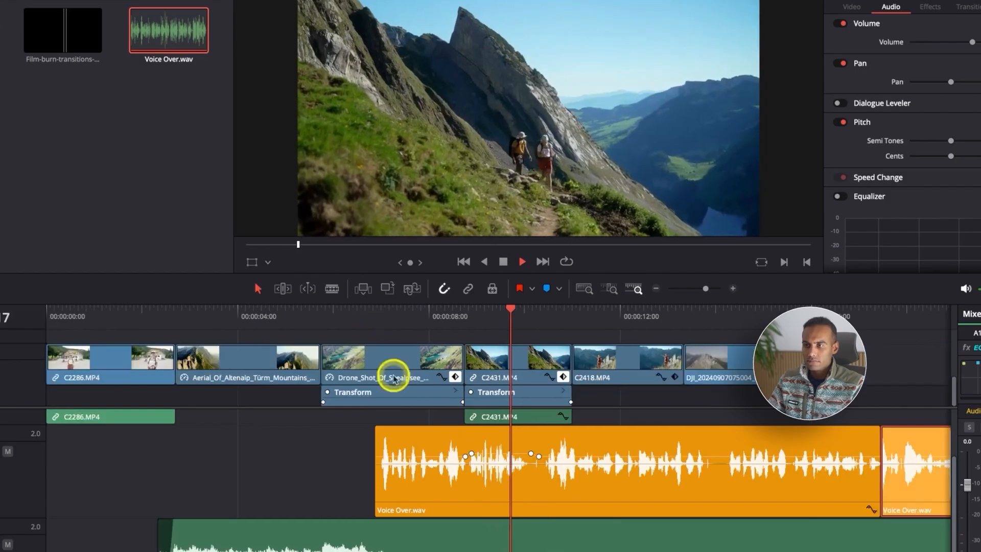
key("space")
left_click_drag(511, 454, 512, 454)
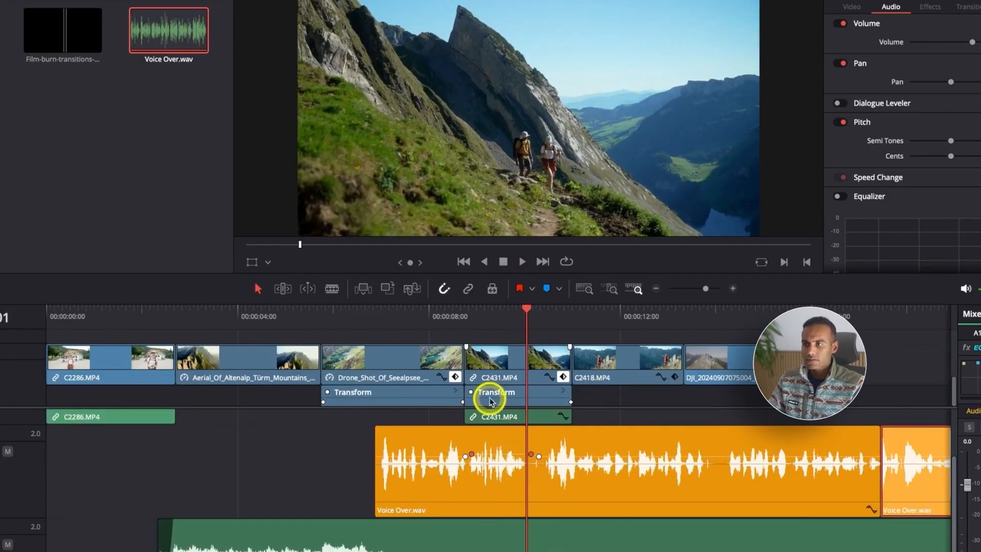
left_click(449, 322)
key("space")
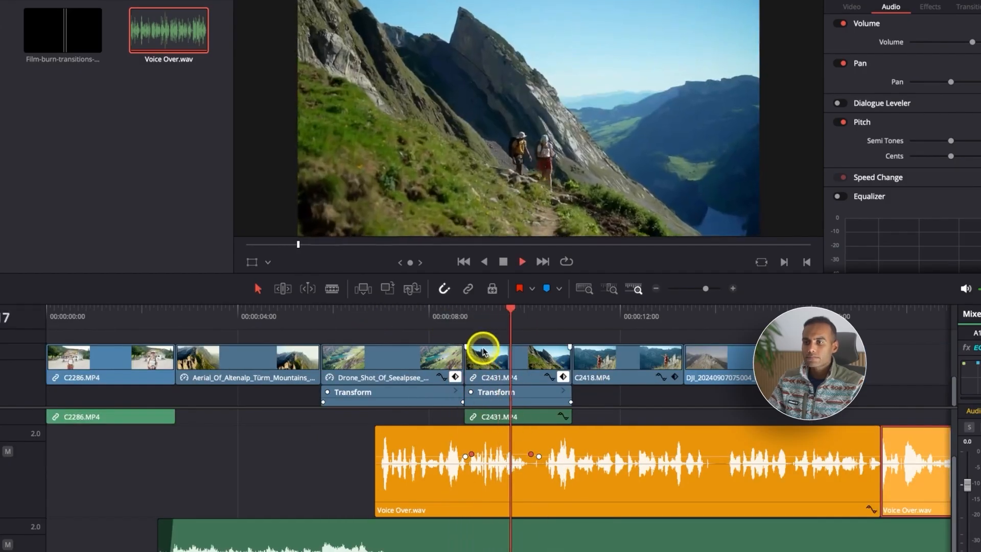
key("super+minus")
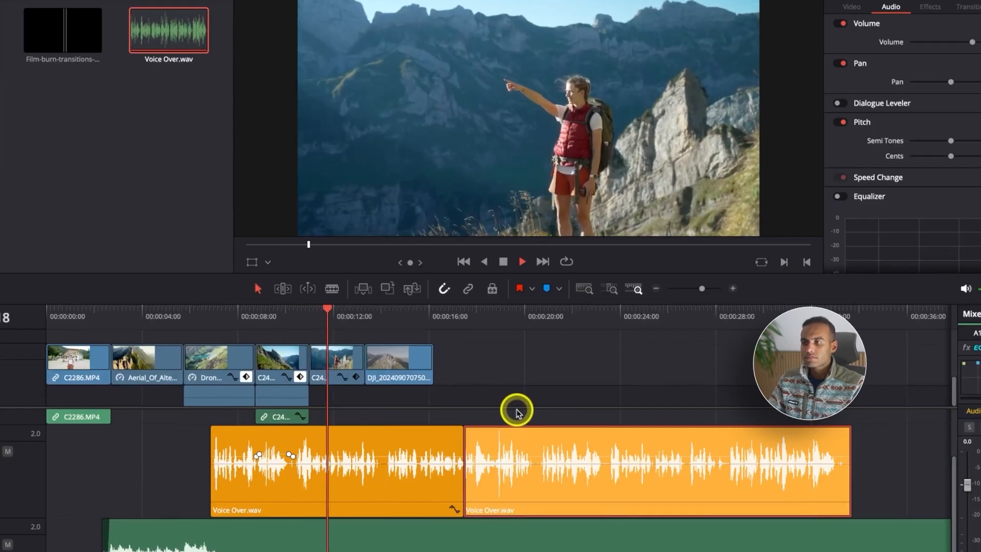
Step: Enable the Dialogue Leveler on the first part of Voice Over.wav and set its output gain to 3.2
key("super+equal")
left_click(442, 327)
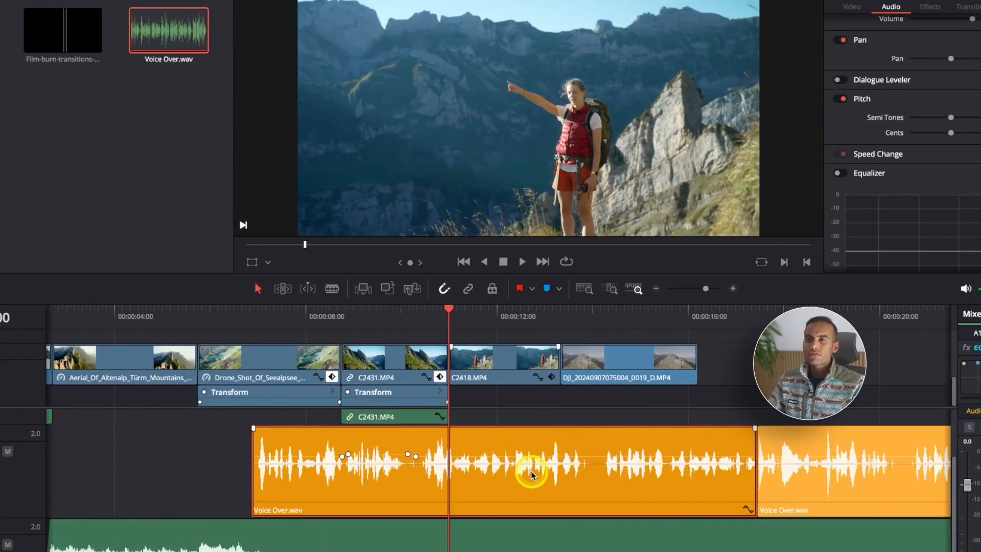
key("super+minus")
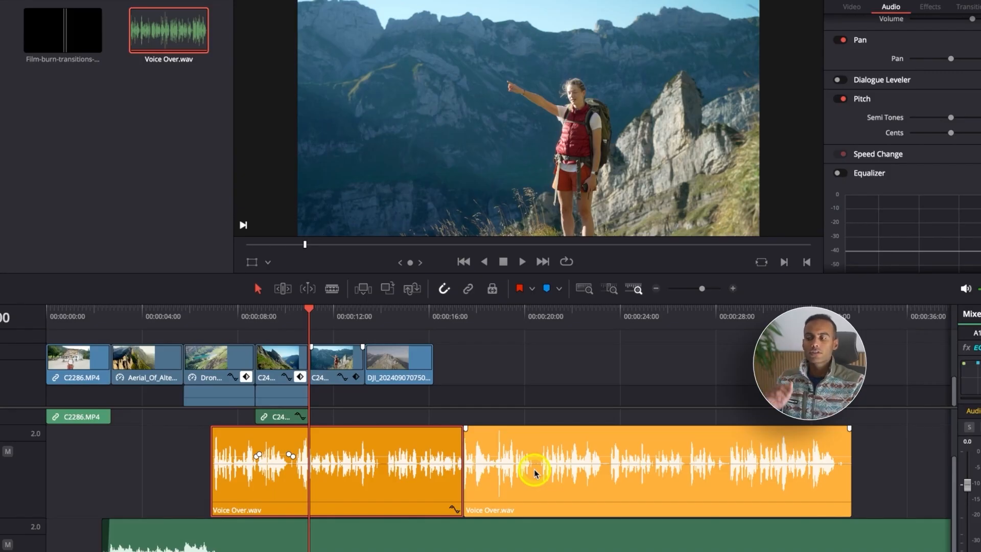
scroll(361, 474, "up", 2)
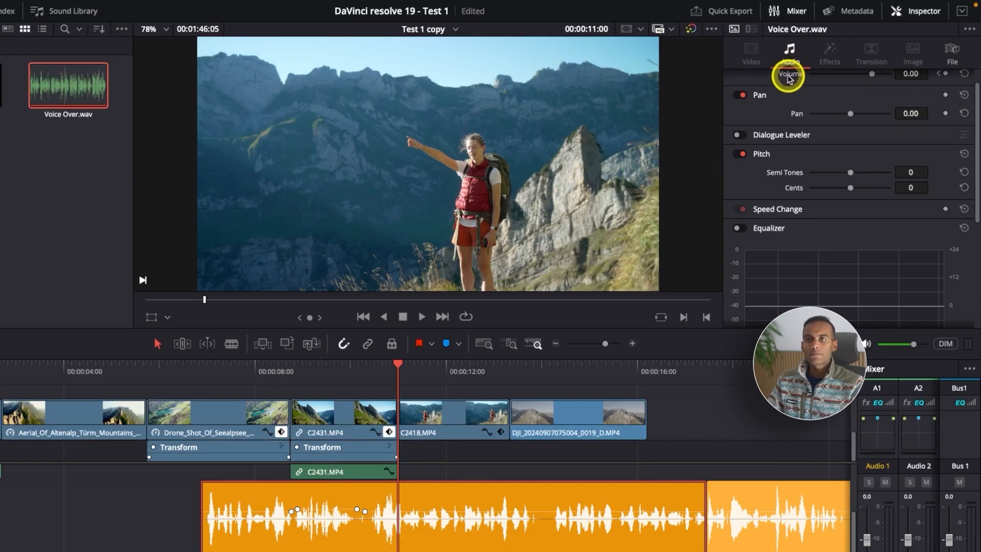
left_click(742, 135)
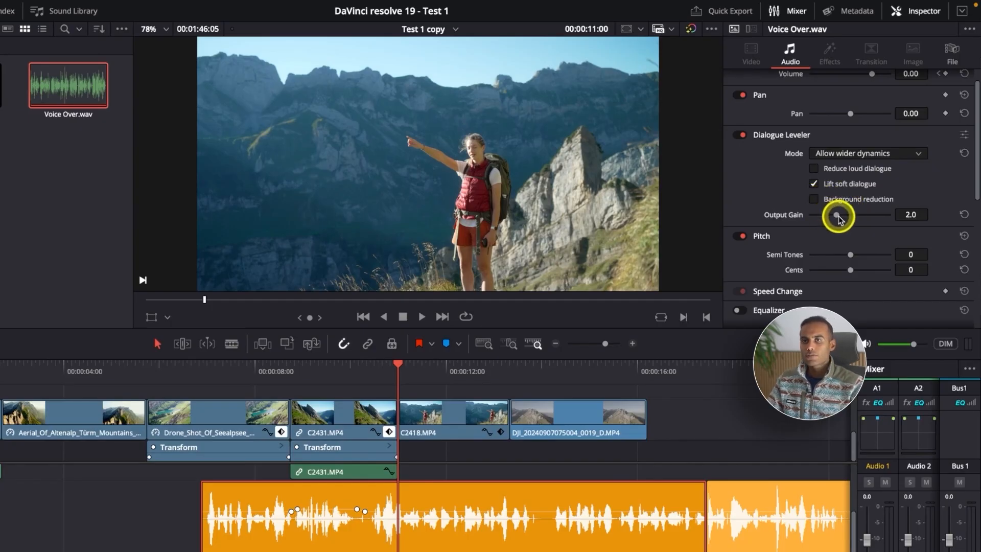
left_click_drag(839, 216, 844, 218)
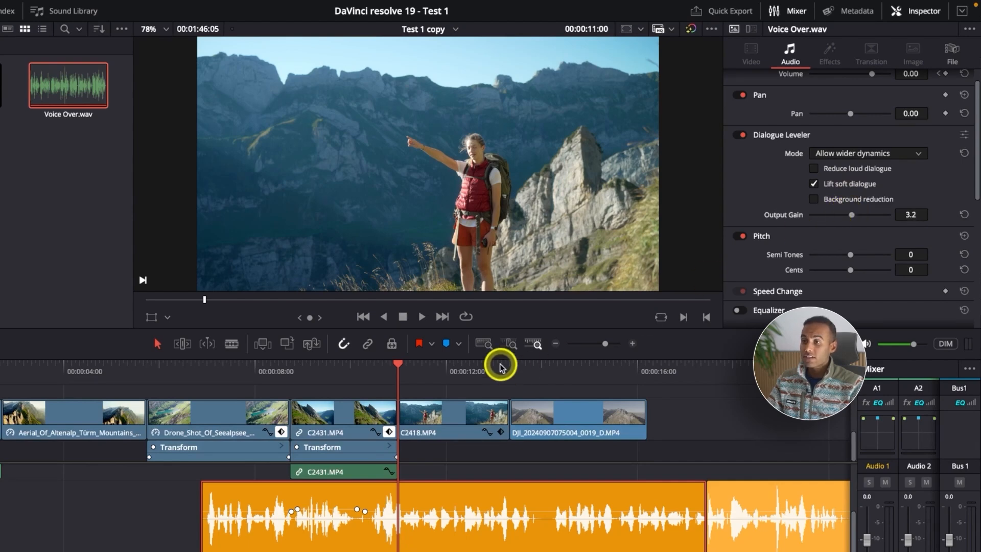
Step: Listen from about 00:00:10:12, try a Dialogue Leveler output gain of 5.8, and try the Reduce loud dialogue option
left_click(373, 377)
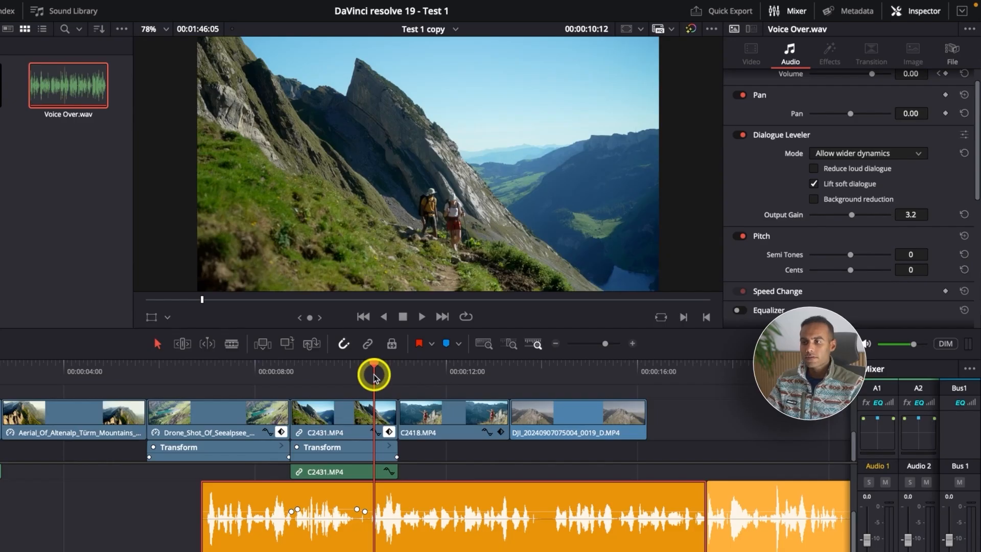
key("space")
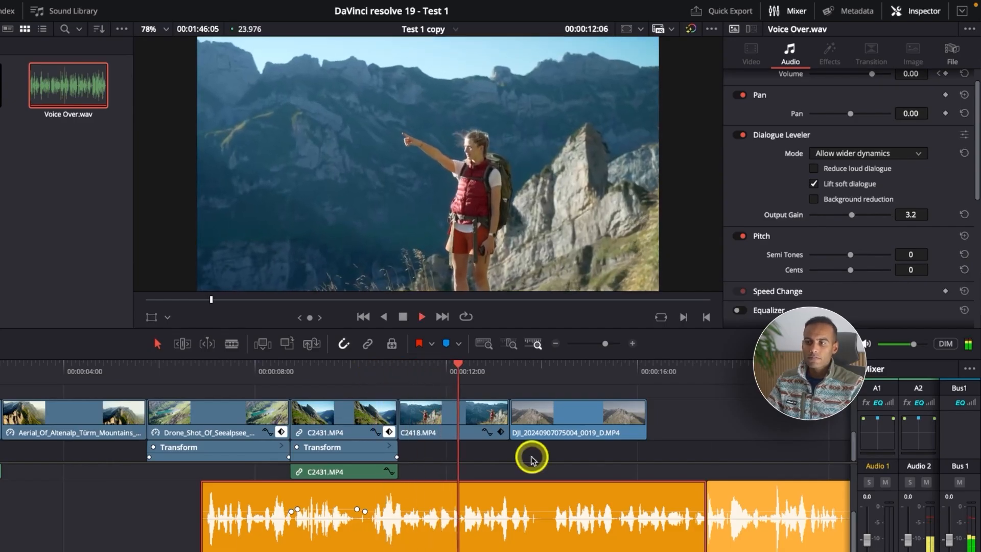
key("super+minus")
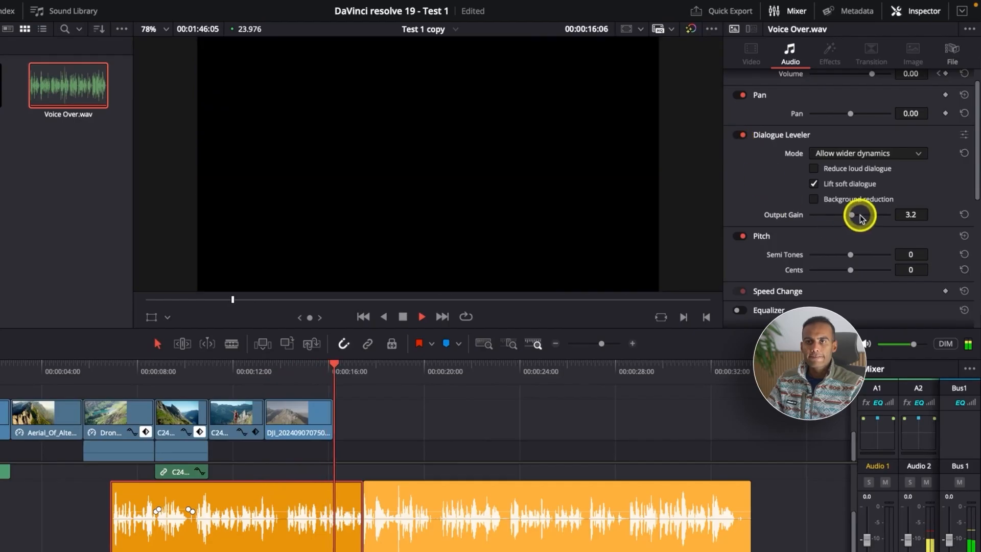
left_click_drag(850, 215, 886, 214)
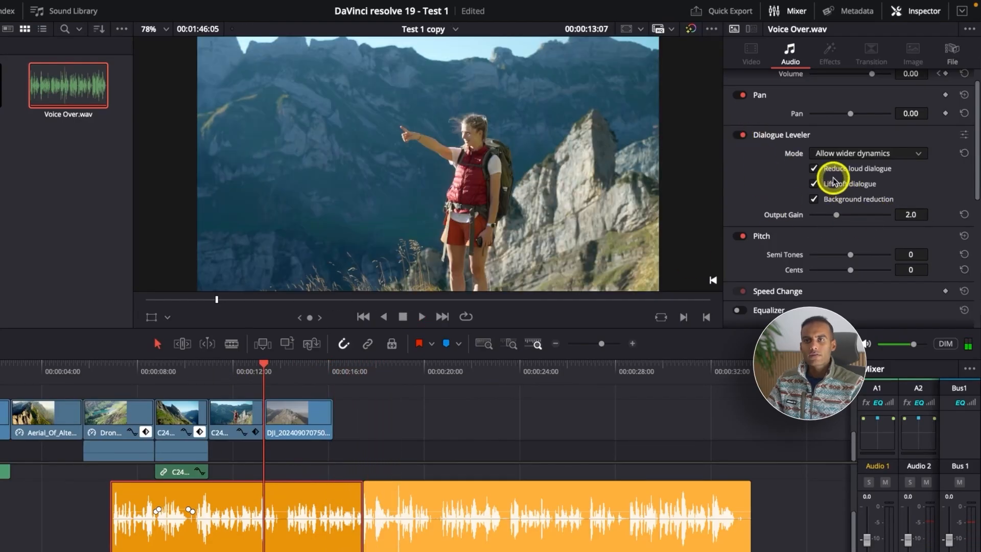
left_click(814, 169)
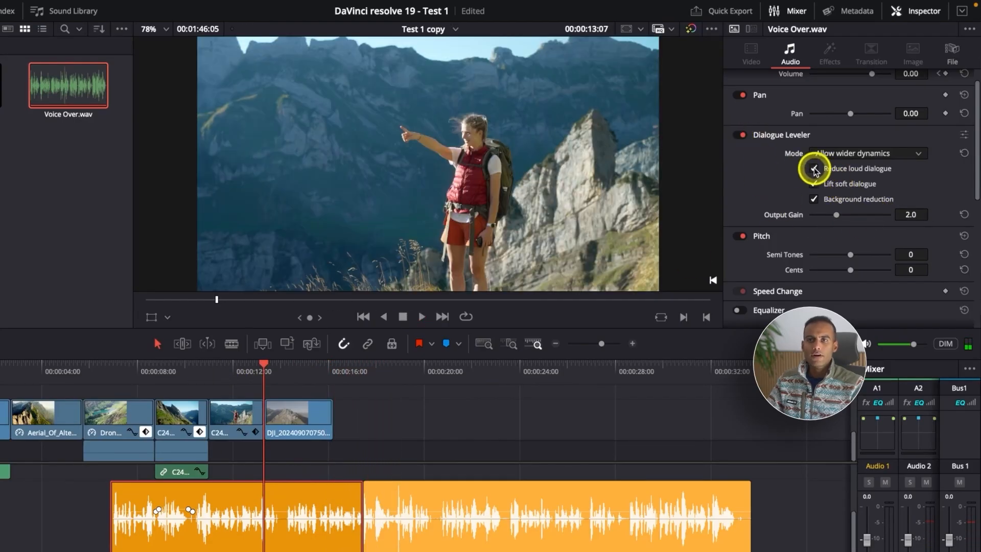
Step: Try the Optimize moderate levels mode, listening from about 00:00:10:05, and raise the Dialogue Leveler's output gain to 4.3
left_click(845, 153)
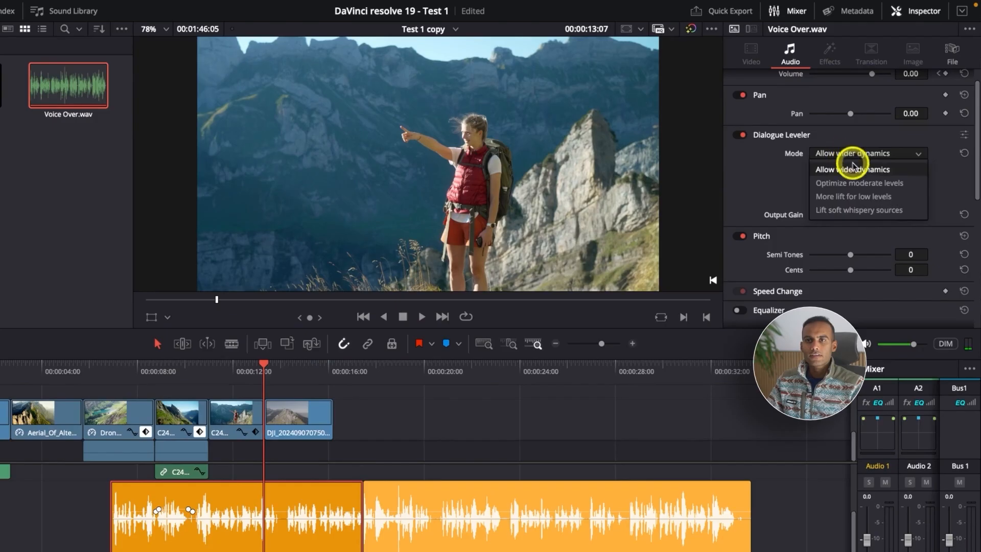
left_click(869, 183)
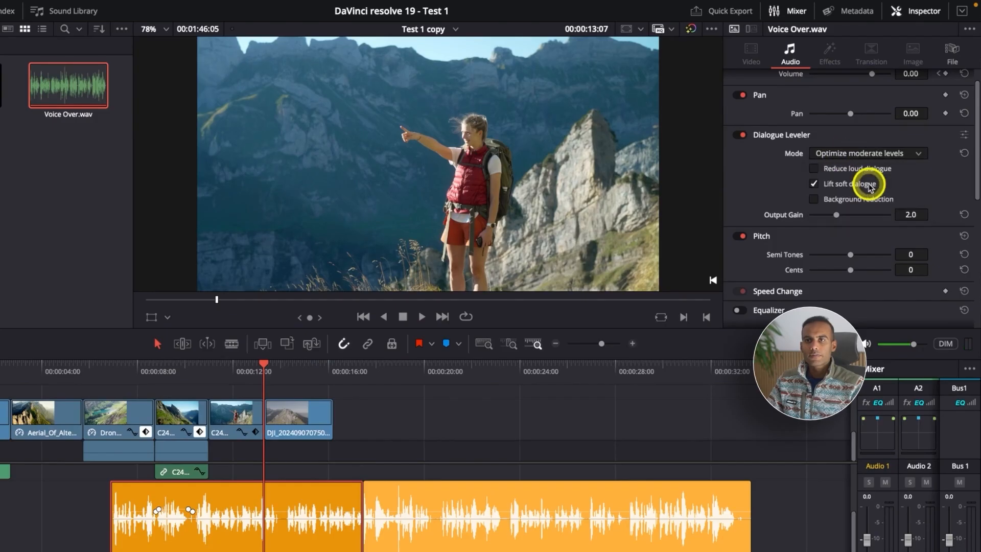
left_click(190, 373)
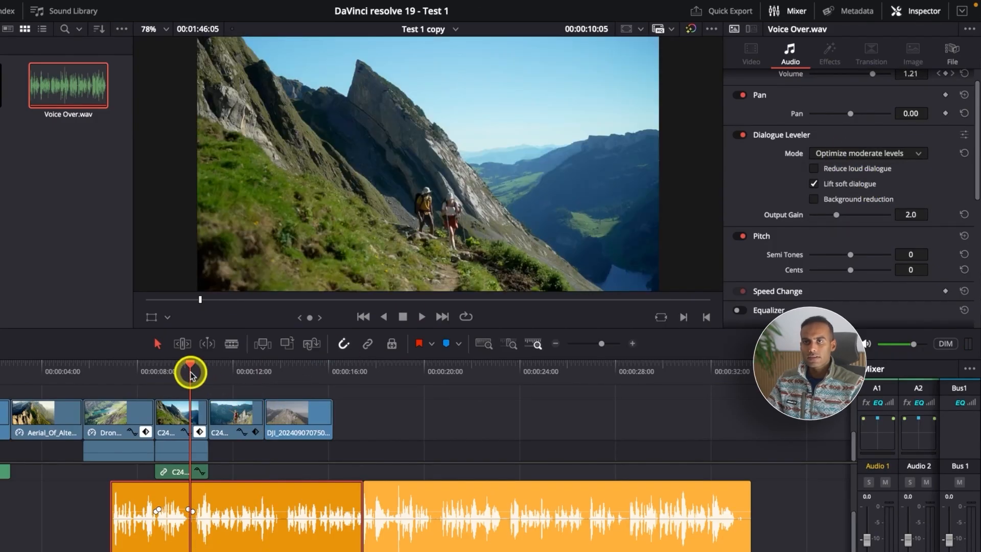
key("space")
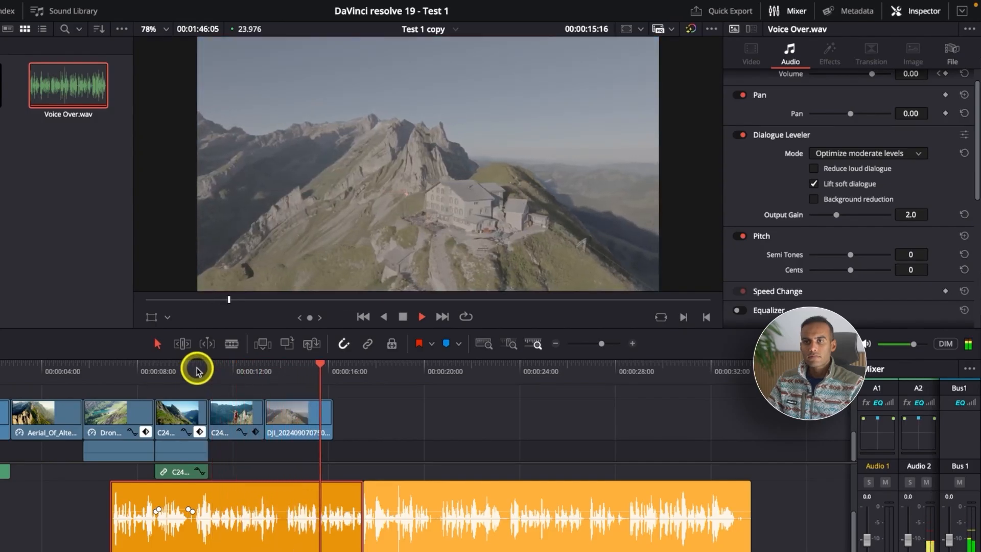
left_click(866, 215)
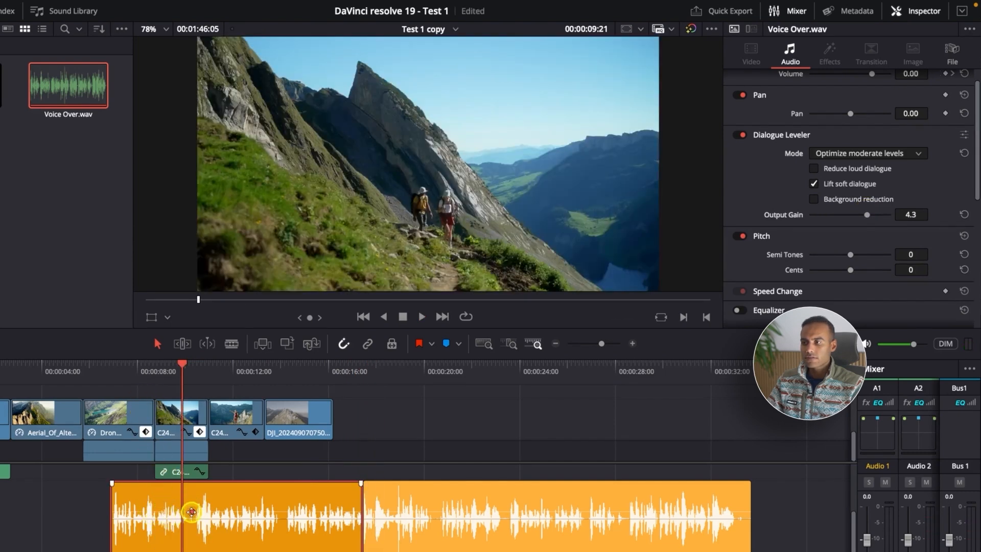
Step: Play back the first part of Voice Over.wav from near its start to judge the leveled speech
left_click(116, 369)
key("space")
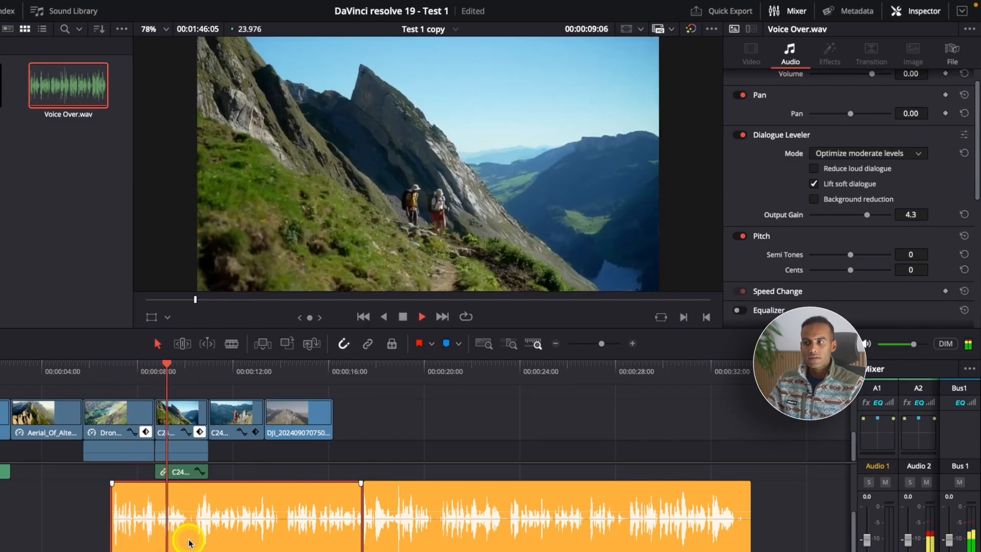
key("space")
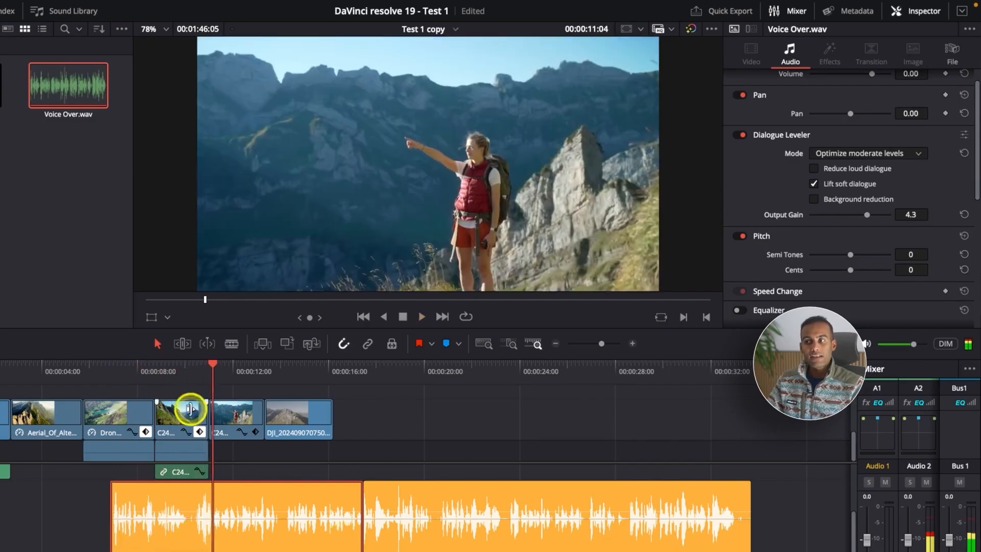
Step: Set the Dialogue Leveler mode to More lift for low levels, listen from the clip's start, and set the output gain to 2.9
left_click(868, 153)
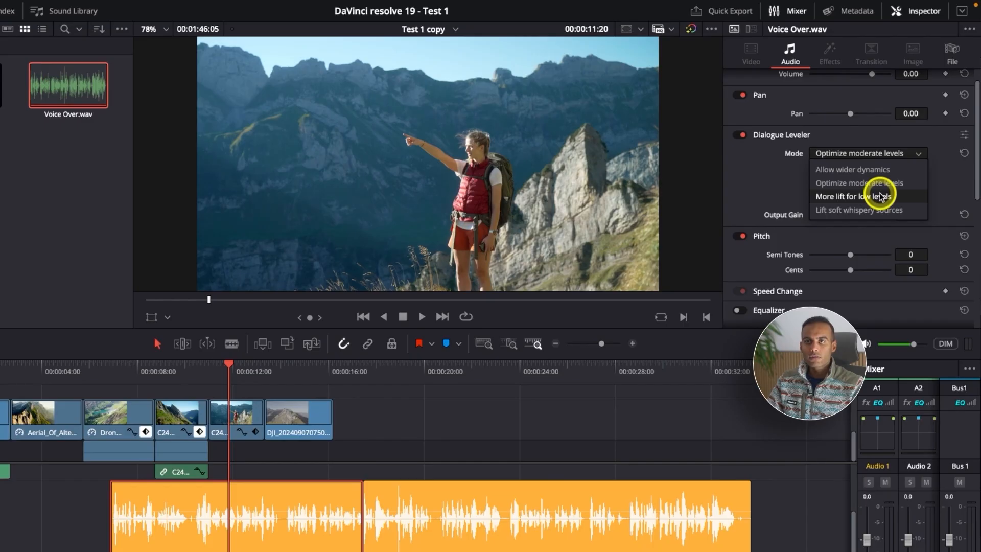
left_click(879, 197)
left_click(118, 373)
key("space")
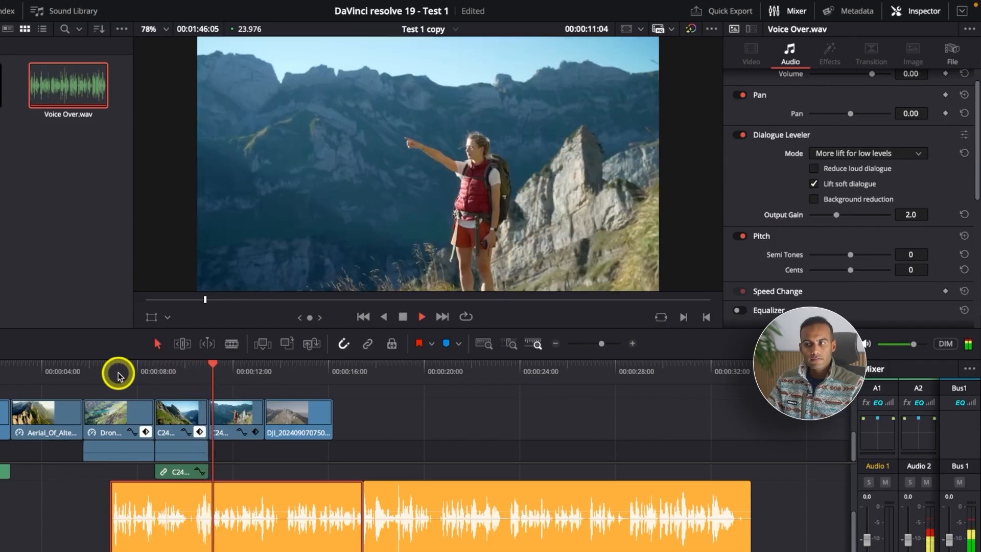
key("space")
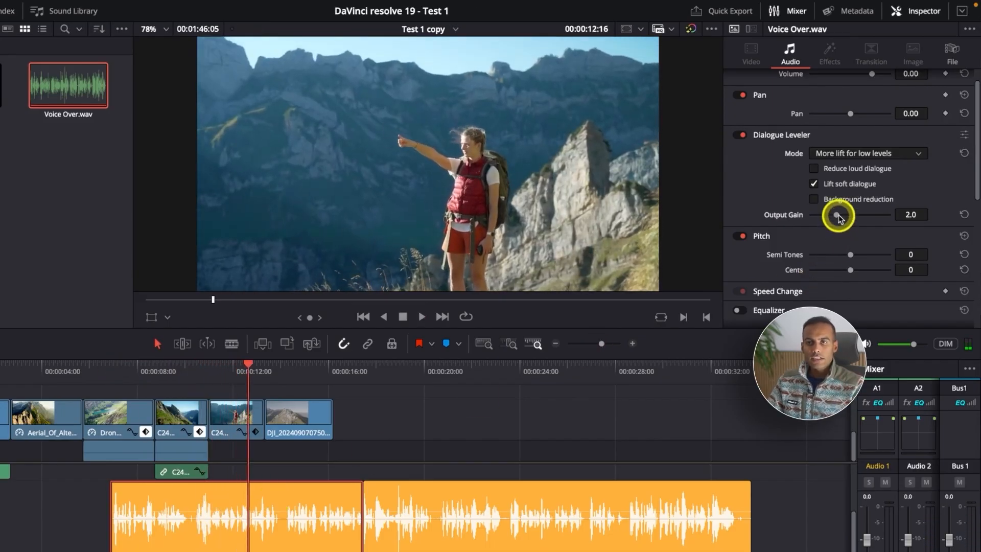
left_click_drag(837, 215, 848, 215)
Step: Copy the first Voice Over.wav part's attributes and paste all audio attributes and retime effects onto the second part
left_click(280, 546)
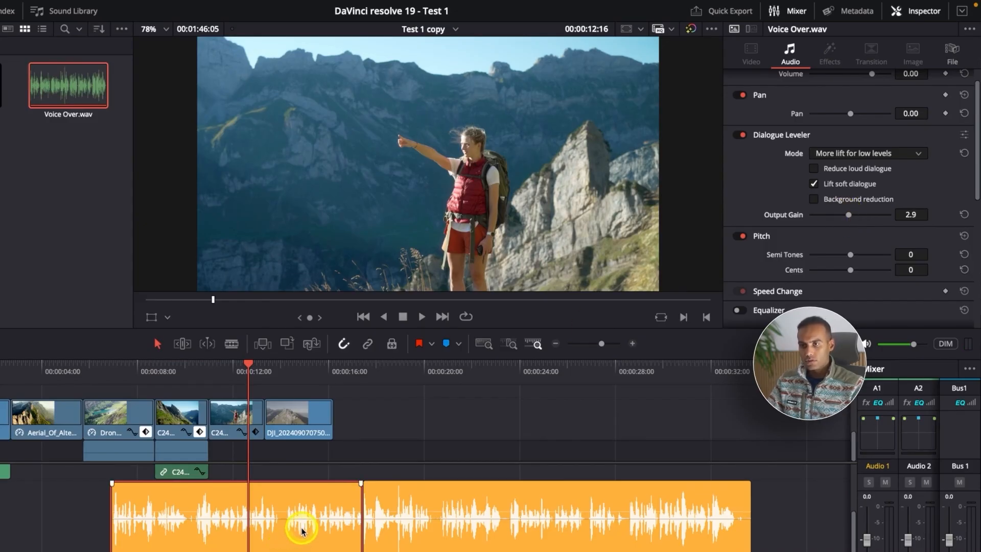
left_click(488, 536)
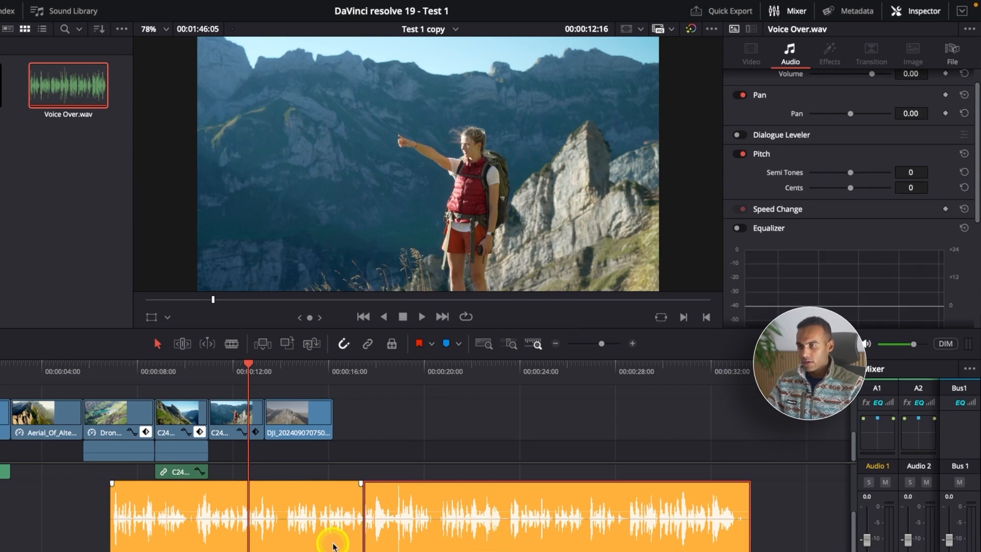
left_click(332, 541)
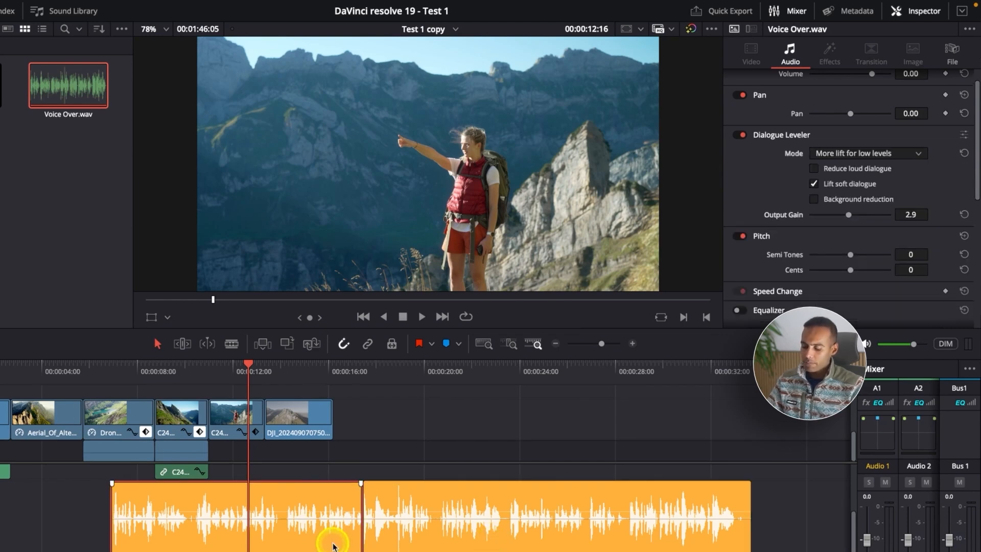
left_click(453, 545)
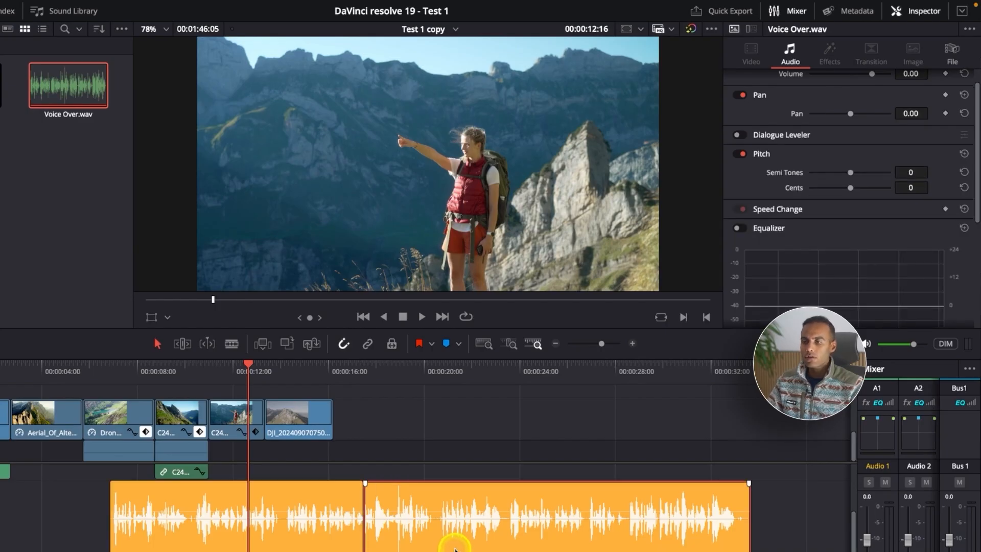
key("alt+v")
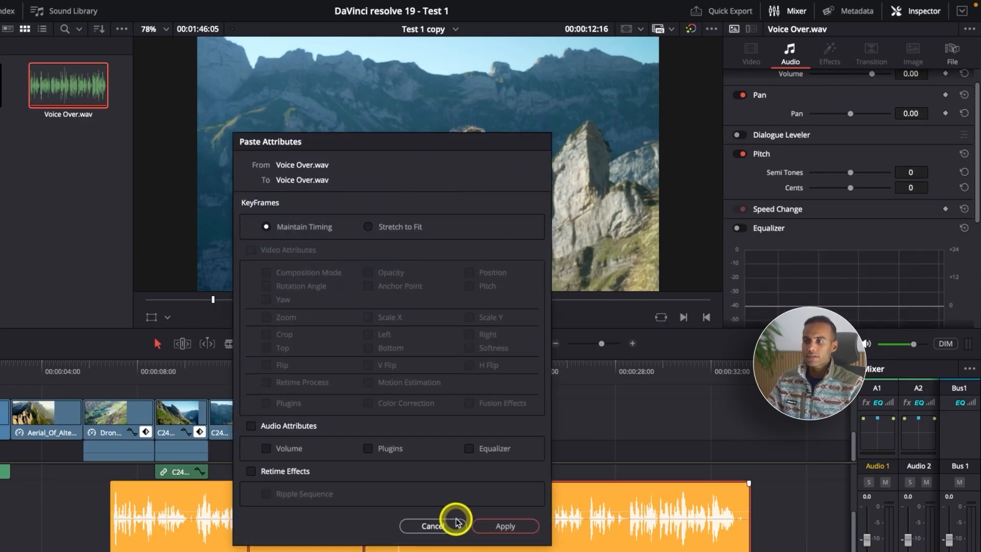
left_click(284, 427)
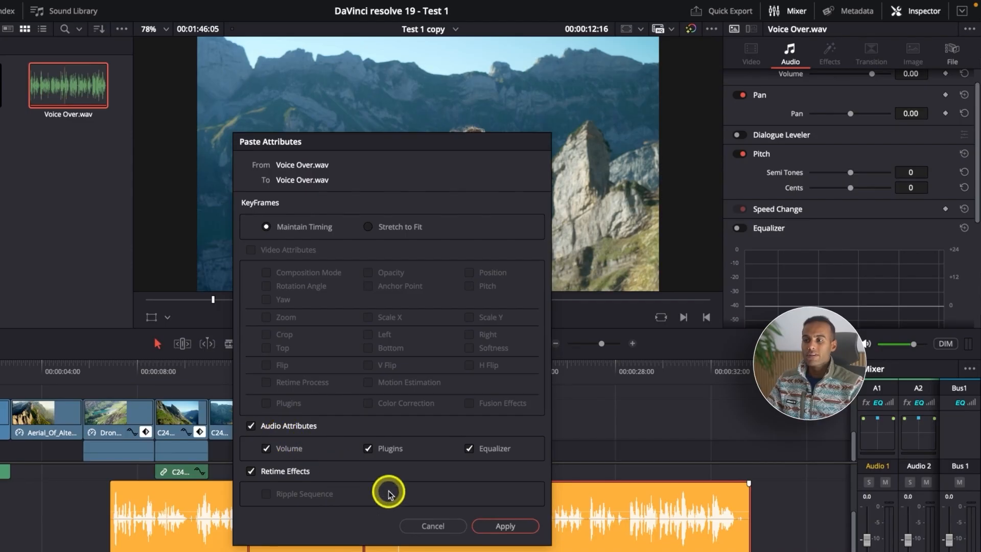
left_click(505, 526)
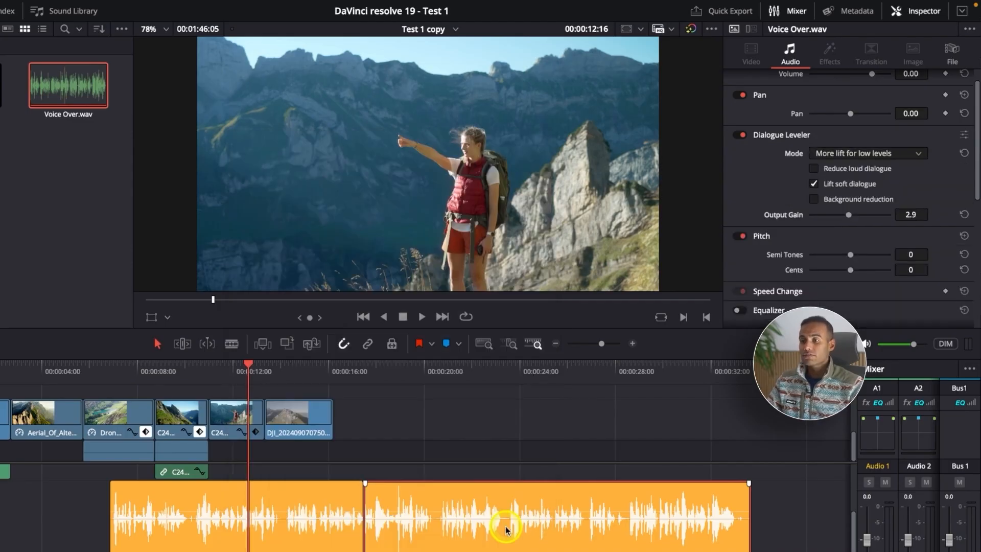
Step: Play back the second part of Voice Over.wav from about 00:00:17:11 to check its pasted leveling
left_click(365, 375)
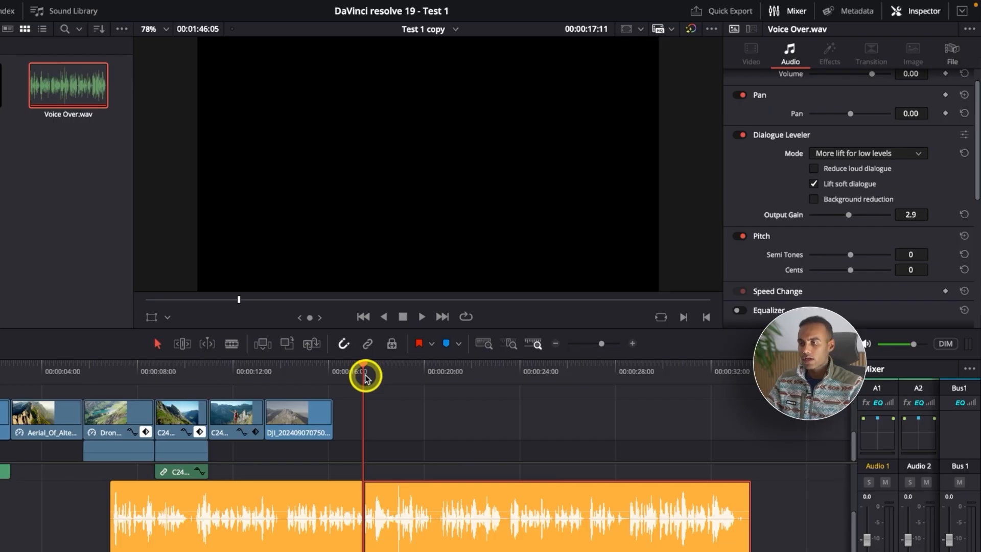
key("space")
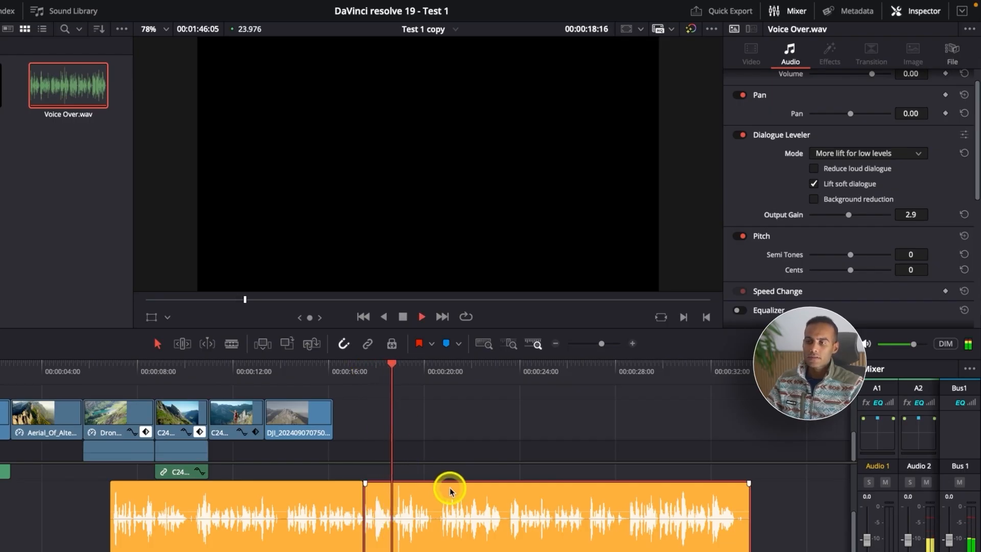
key("super+minus")
key("super+equal")
key("super+equal")
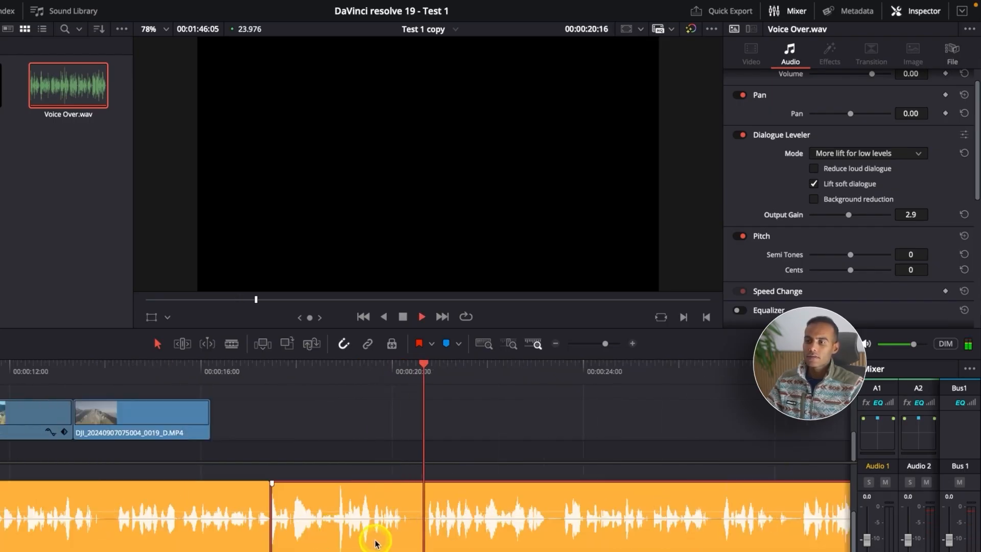
Step: Cut out the short loud peak in the second Voice Over.wav part between about 18:18 and 18:23, and lower its volume to about -1.21 dB
key("super+equal")
key("space")
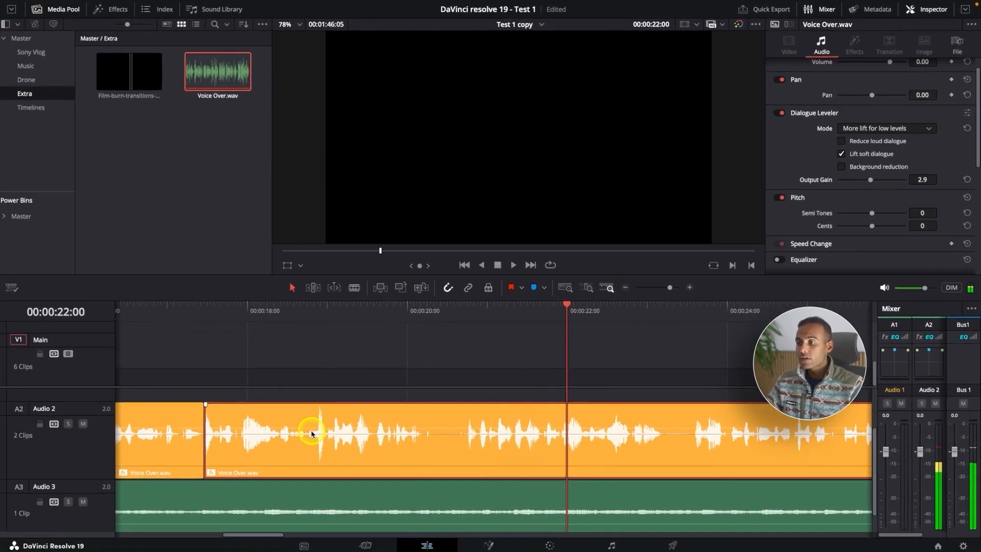
key("b")
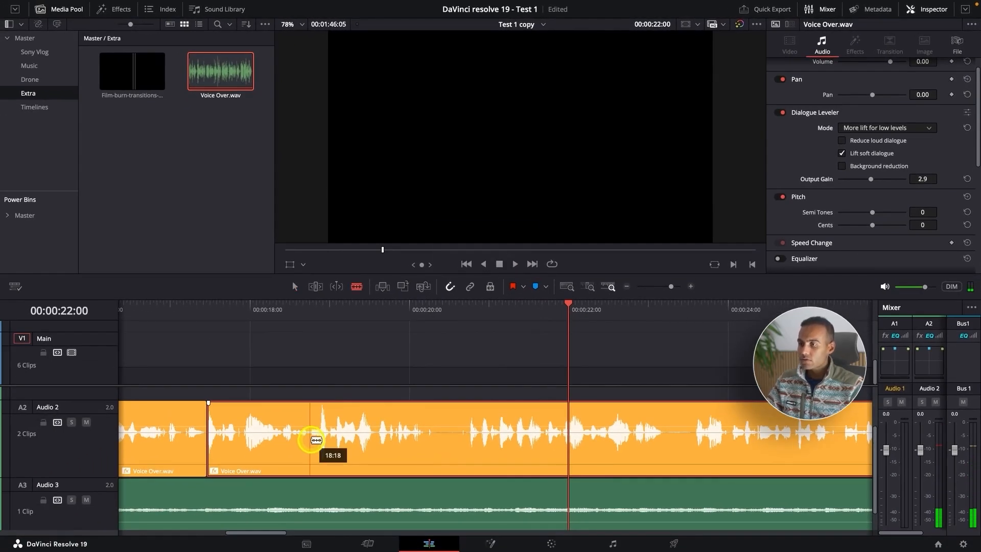
left_click(309, 444)
left_click(329, 437)
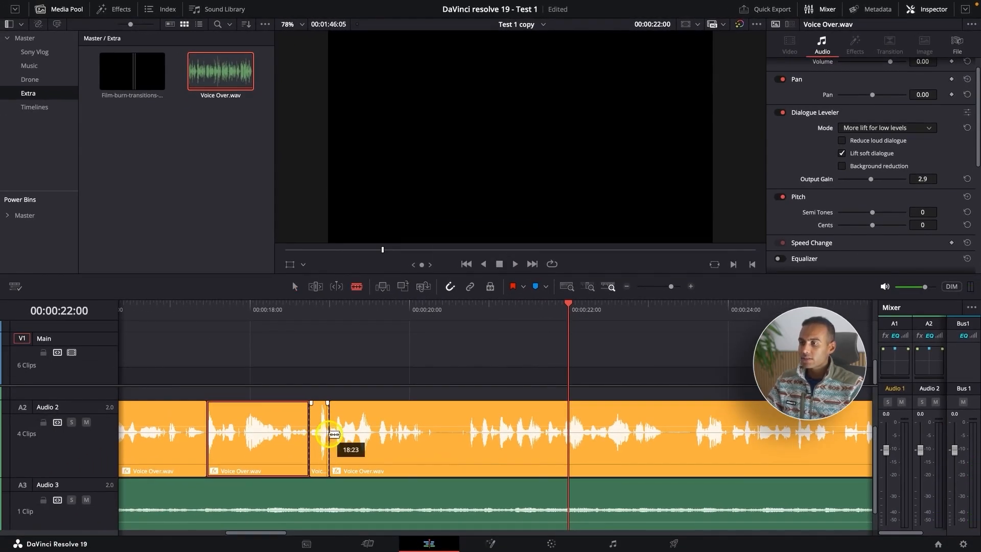
key("a")
left_click_drag(321, 425, 321, 426)
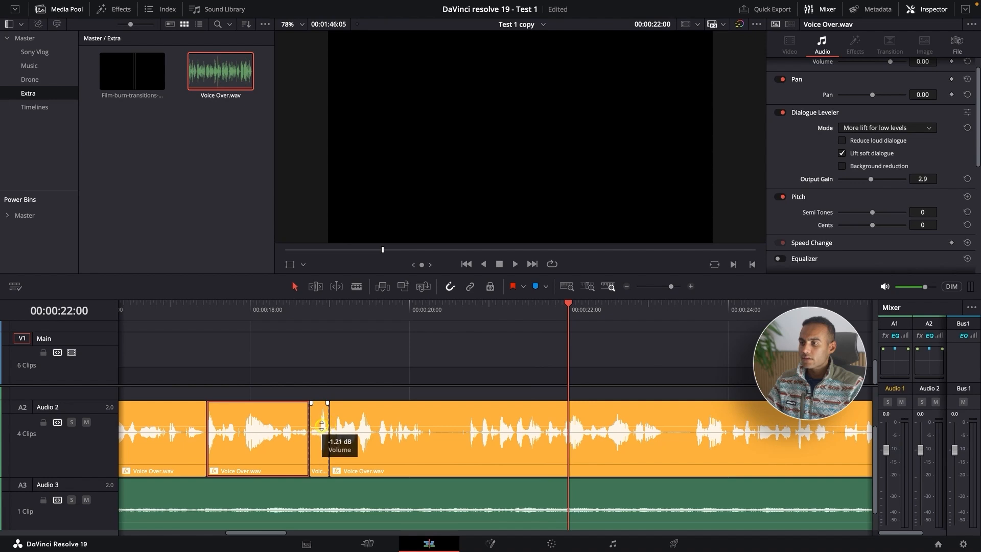
Step: Play back Voice Over.wav from just before the short lowered section, at about 00:00:18:10, to check how the reduced peak sounds
left_click(283, 309)
key("space")
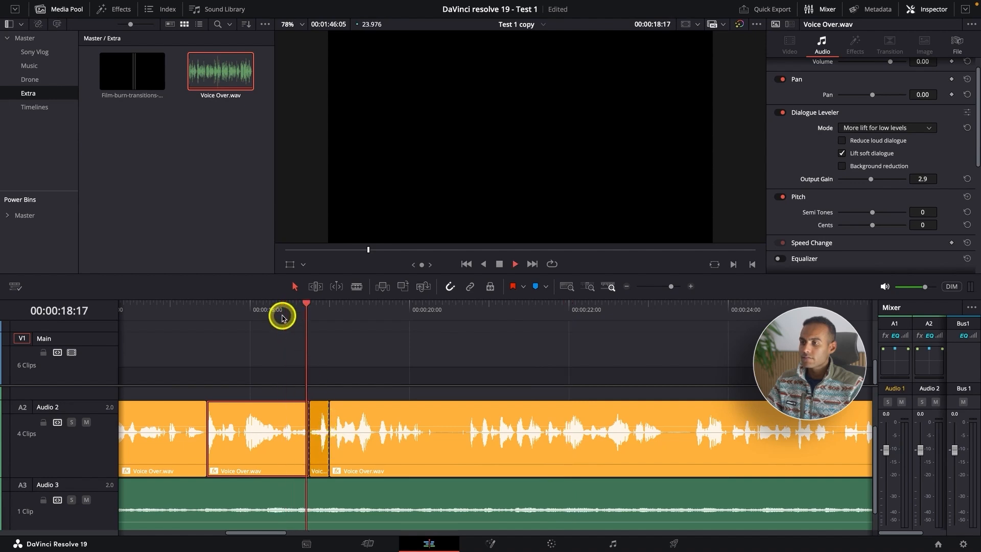
key("super+minus")
key("super+minus")
key("space")
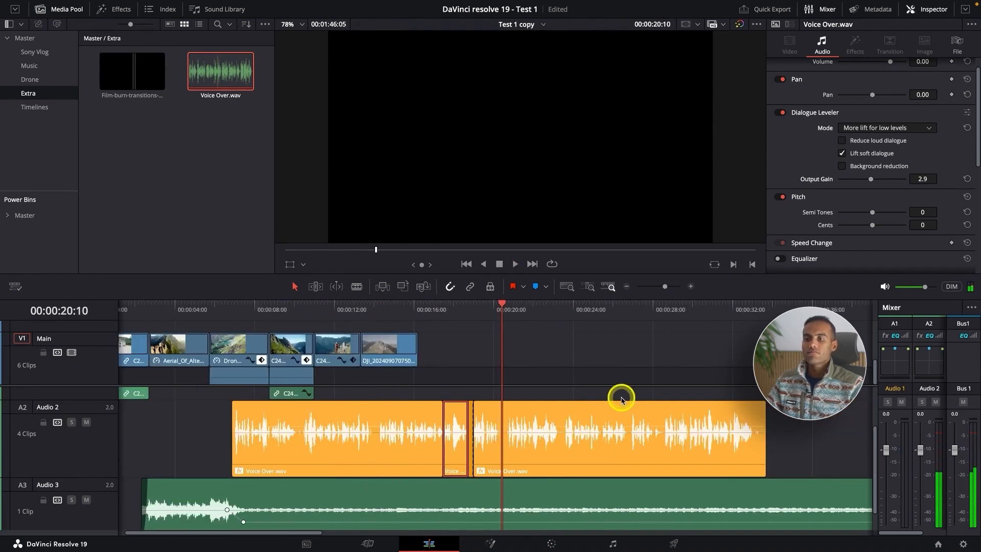
Step: Clear the clip selection and reduce the audio track heights so Audio 1, Audio 2 and Audio 3 fit in the timeline
left_click(619, 392)
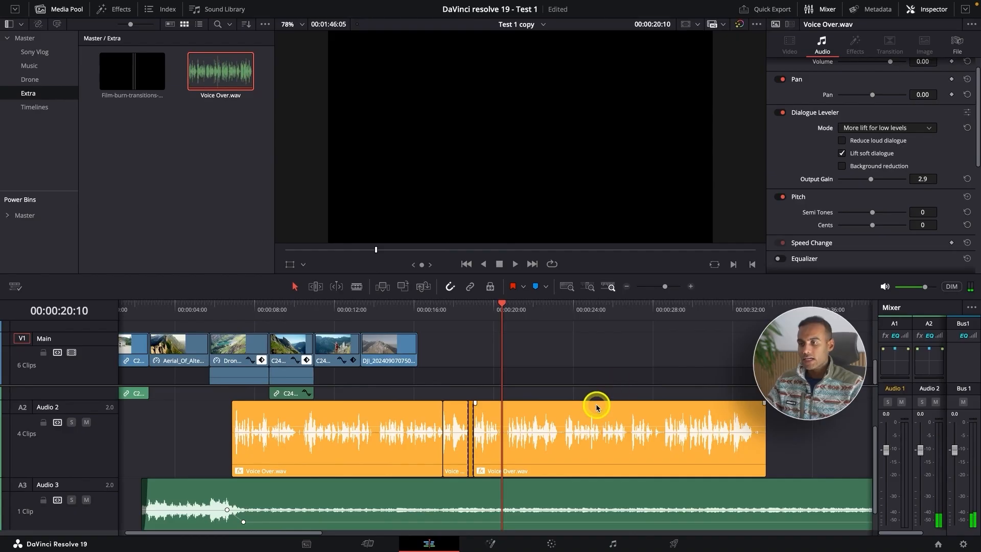
scroll(596, 408, "down", 3)
scroll(597, 408, "down", 3)
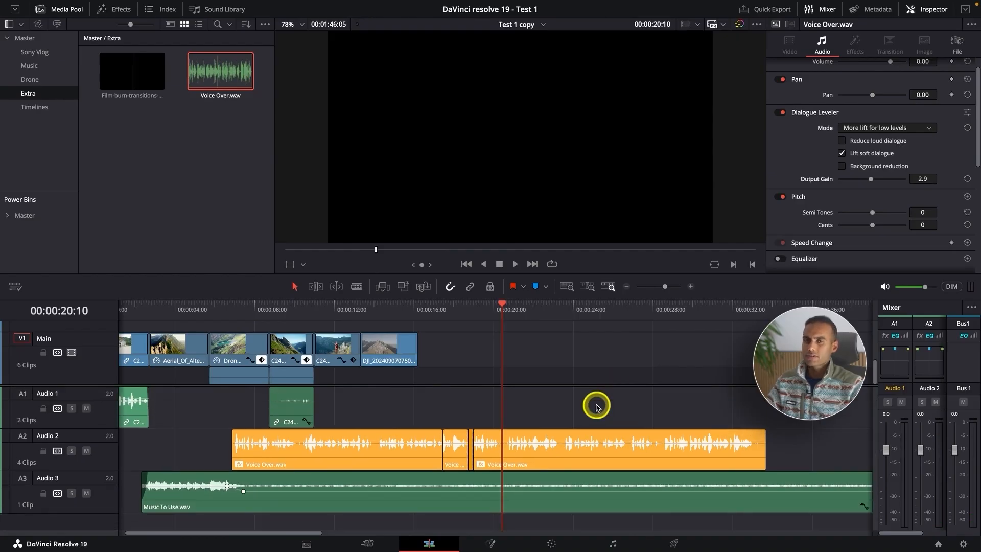